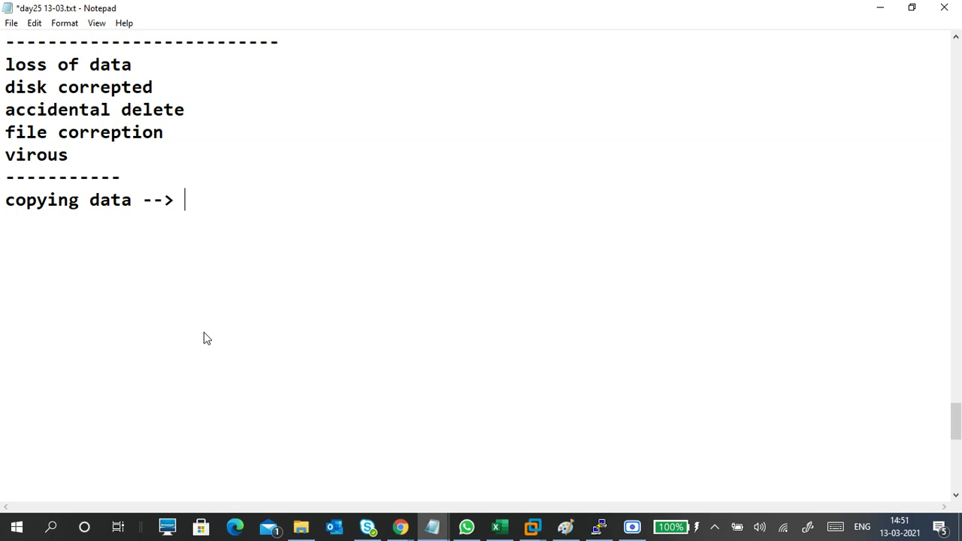
# - Add blank lines below 'copying data -->' in Notepad, then bring up File Explorer
pyautogui.press('Return')
pyautogui.press('Return')
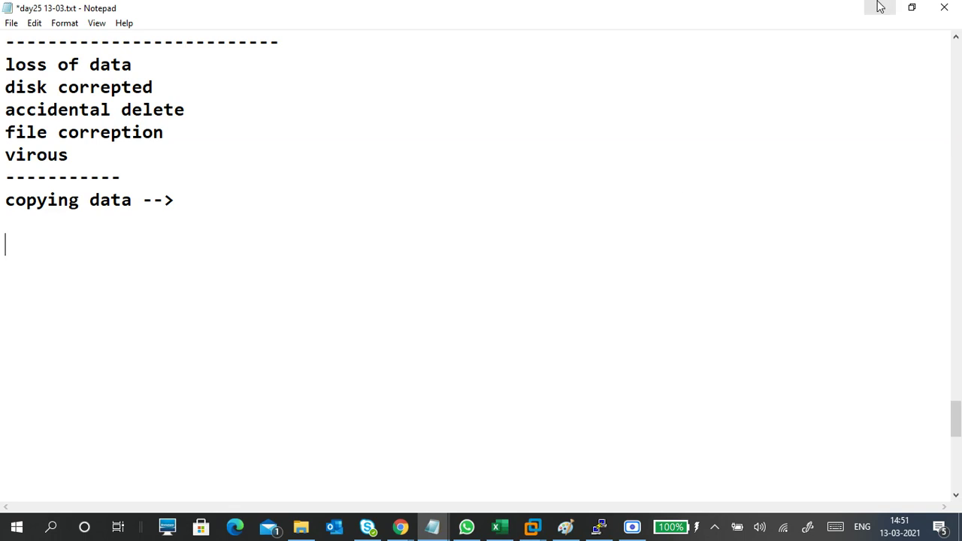
pyautogui.click(301, 527)
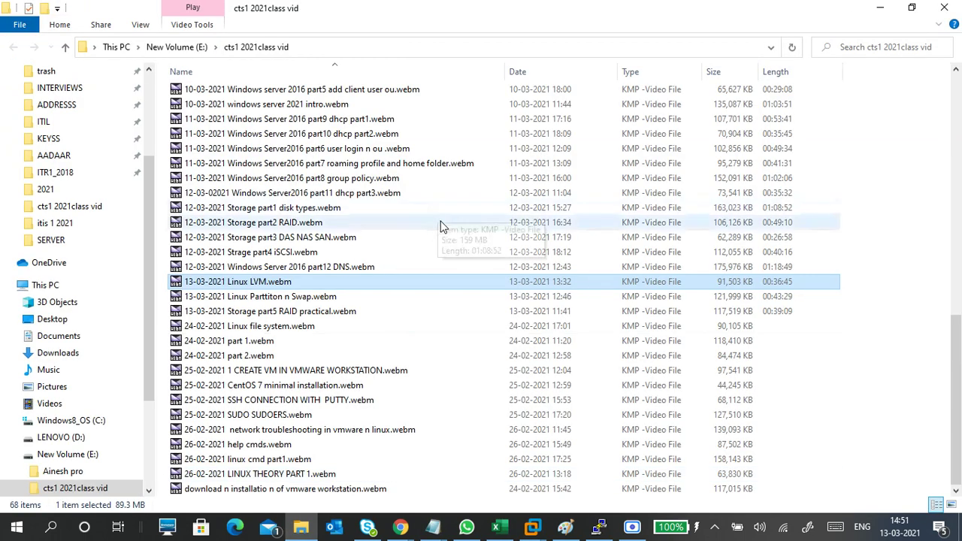
# - Browse New Volume (E:) into 'cts1 2021class vid', then switch to the Latifwork (F:) drive
pyautogui.click(75, 456)
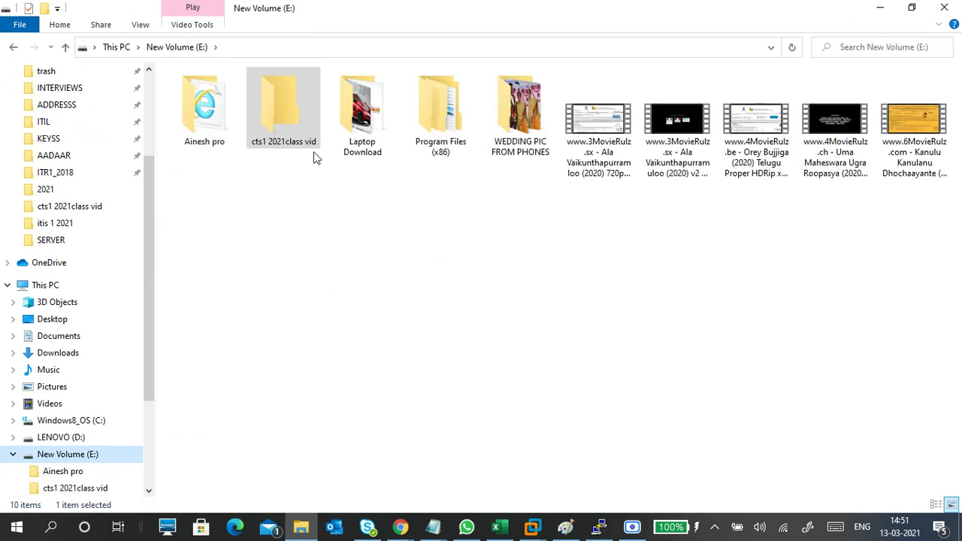
pyautogui.doubleClick(305, 137)
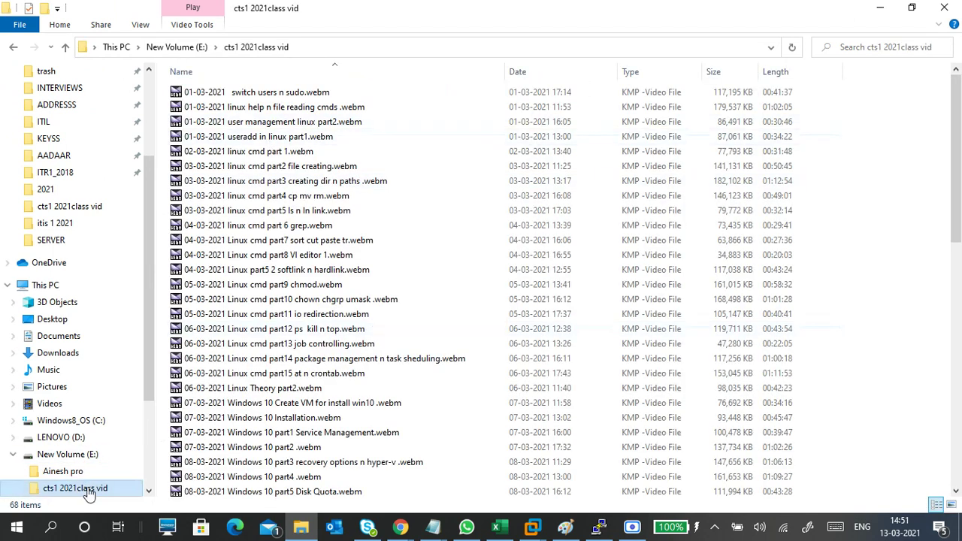
pyautogui.scroll(-2, 138, 464)
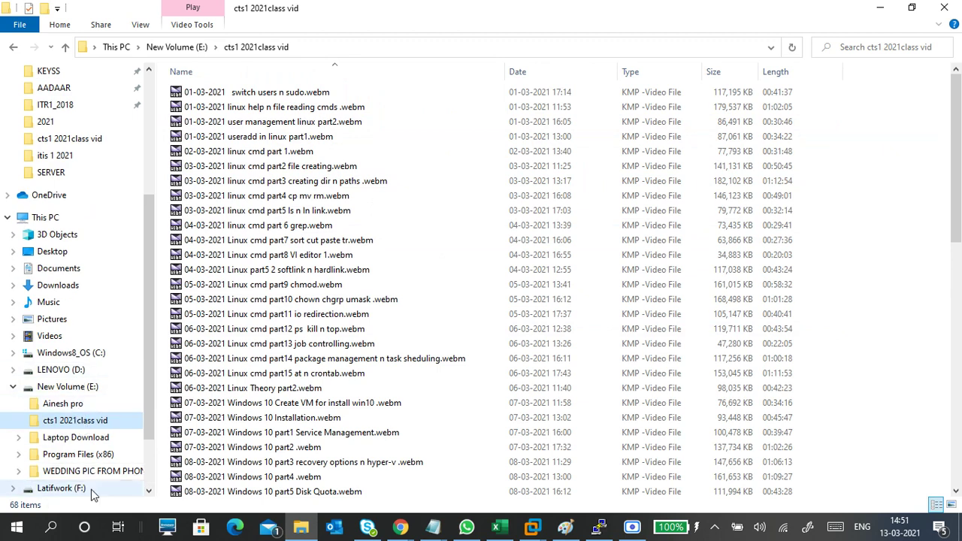
pyautogui.click(17, 389)
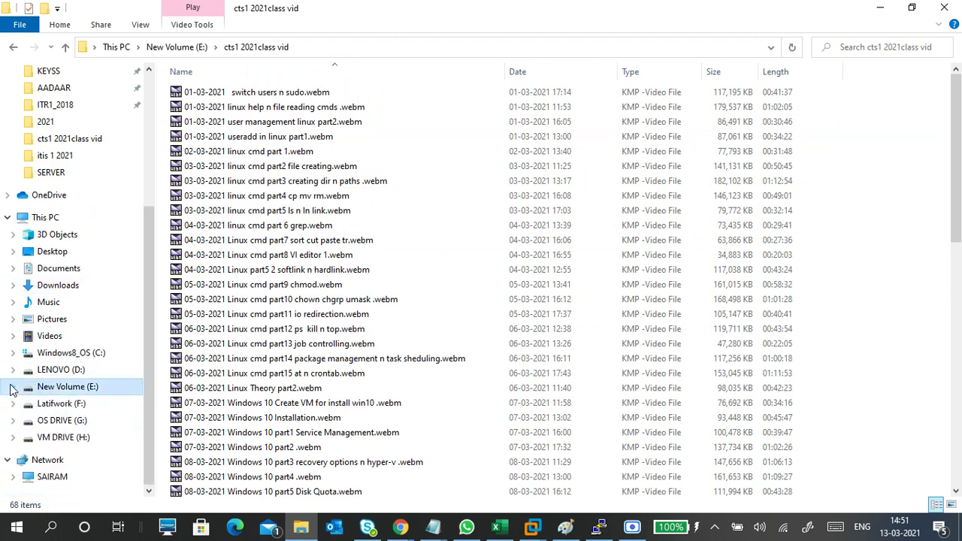
pyautogui.click(49, 403)
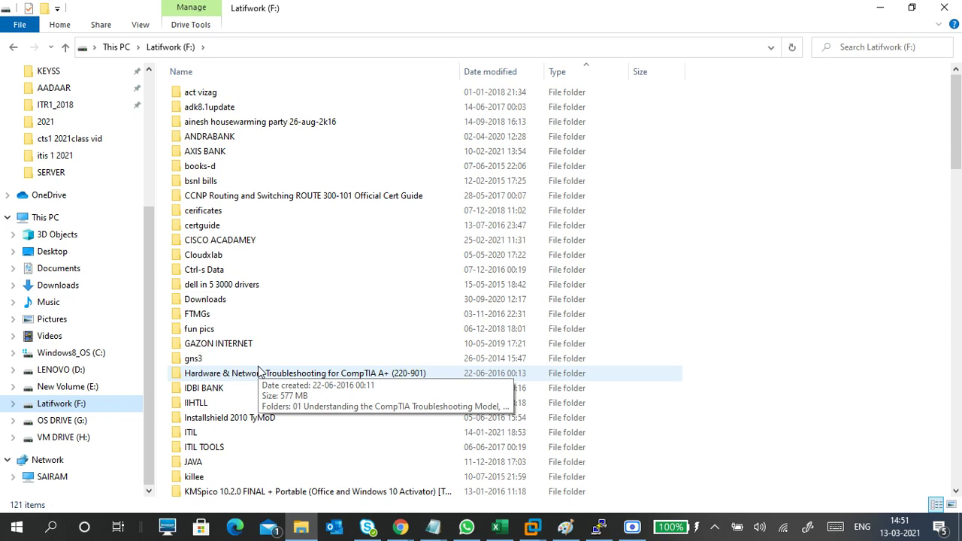
pyautogui.click(261, 376)
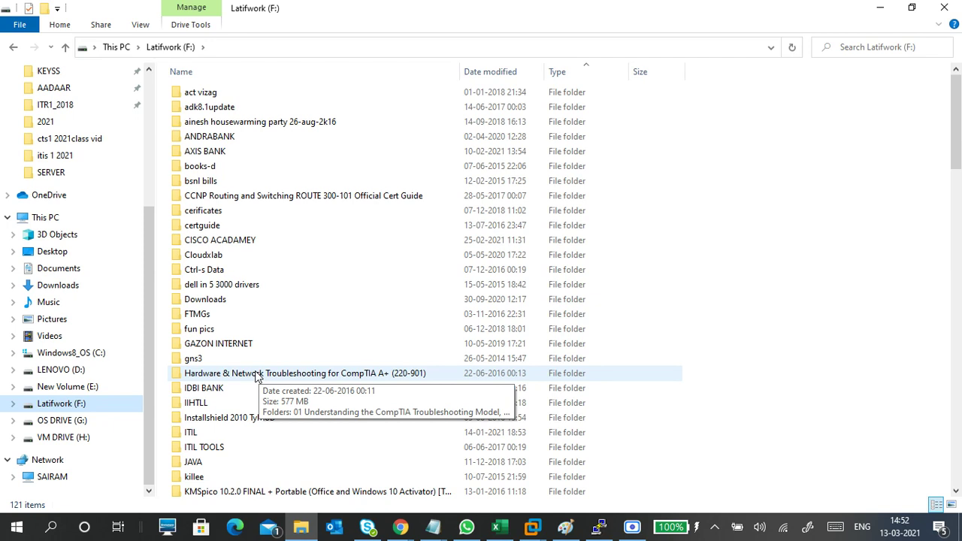
pyautogui.doubleClick(279, 197)
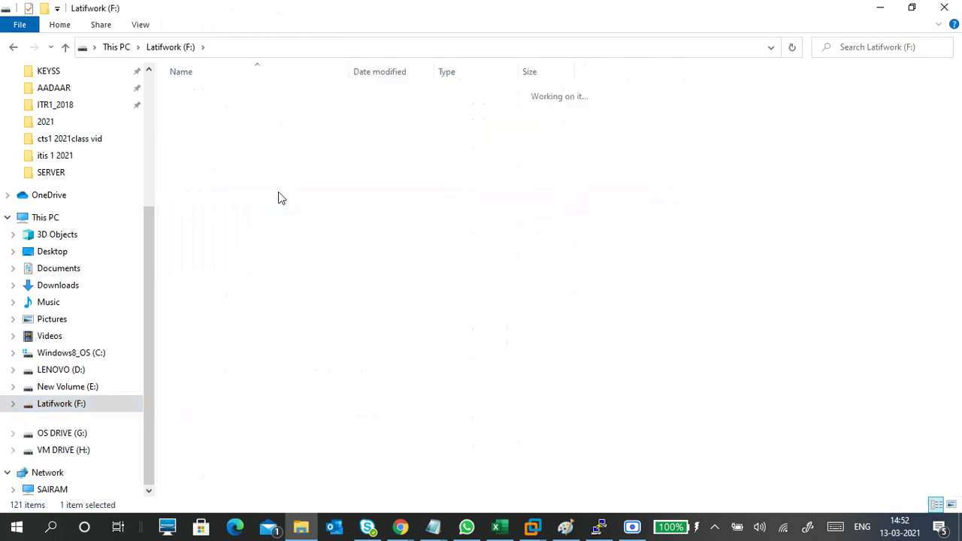
pyautogui.click(171, 48)
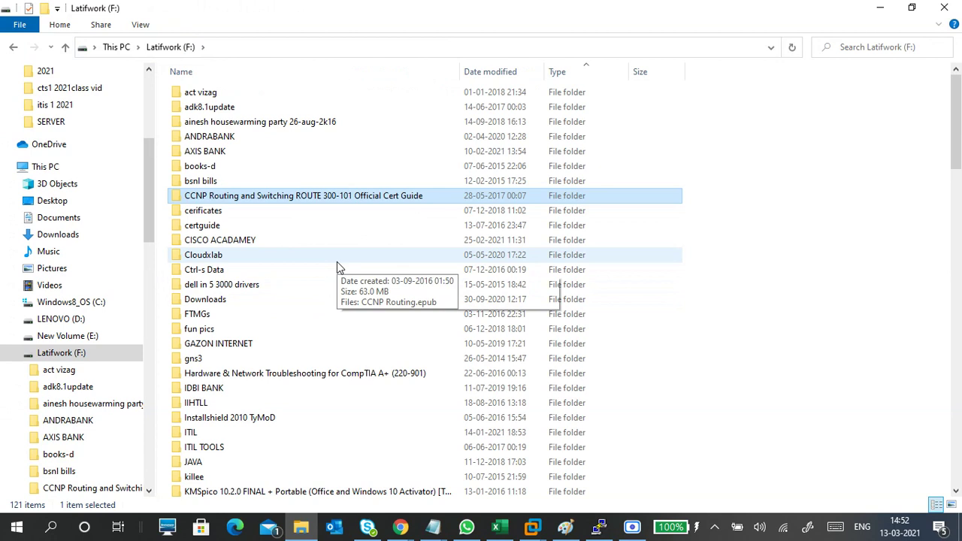
pyautogui.scroll(-20, 351, 376)
pyautogui.scroll(-6, 353, 387)
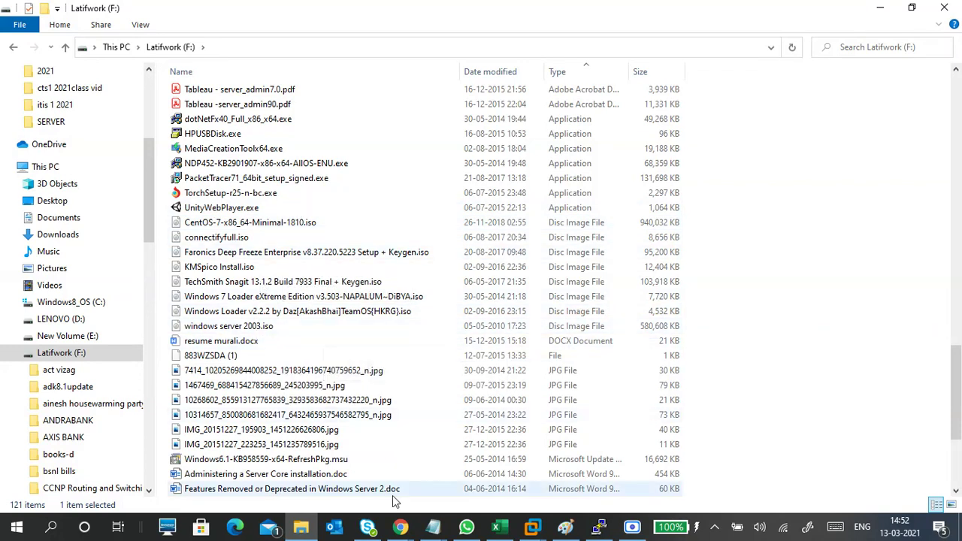
pyautogui.moveTo(400, 527)
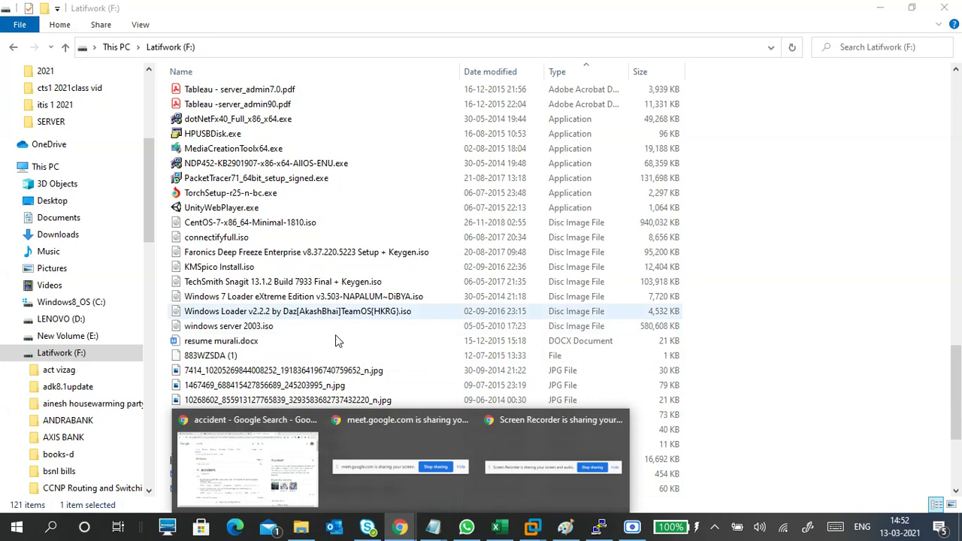
# - Bring Chrome forward and admit the waiting participant in the Google Meet call tab
pyautogui.click(265, 413)
pyautogui.click(438, 6)
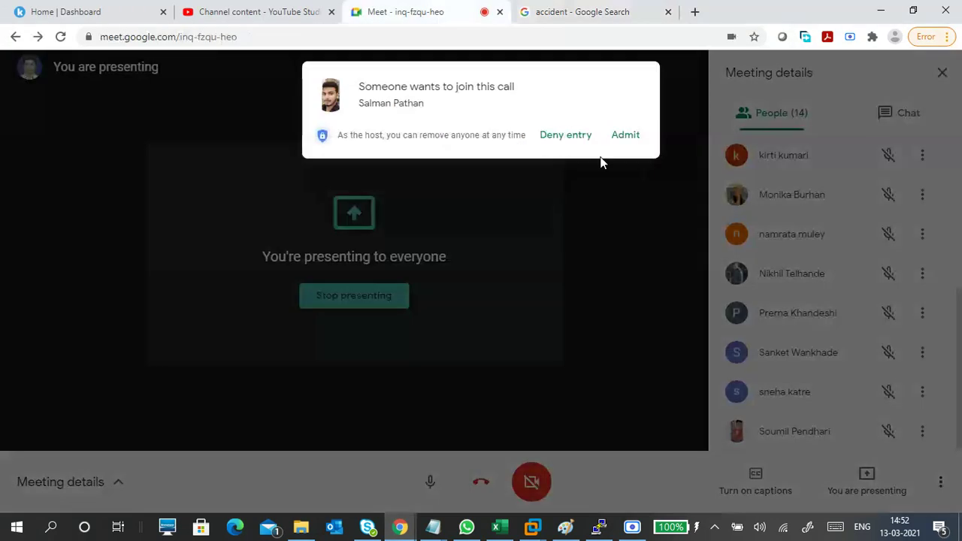
pyautogui.click(625, 135)
pyautogui.click(602, 7)
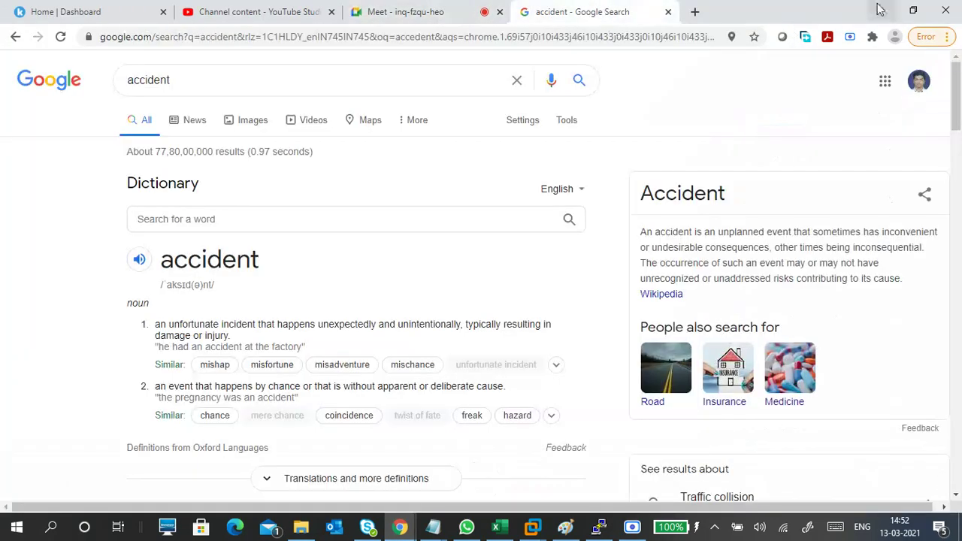
# - Minimize Chrome and File Explorer, collapsing Latifwork (F:), to return to the Notepad notes
pyautogui.click(882, 10)
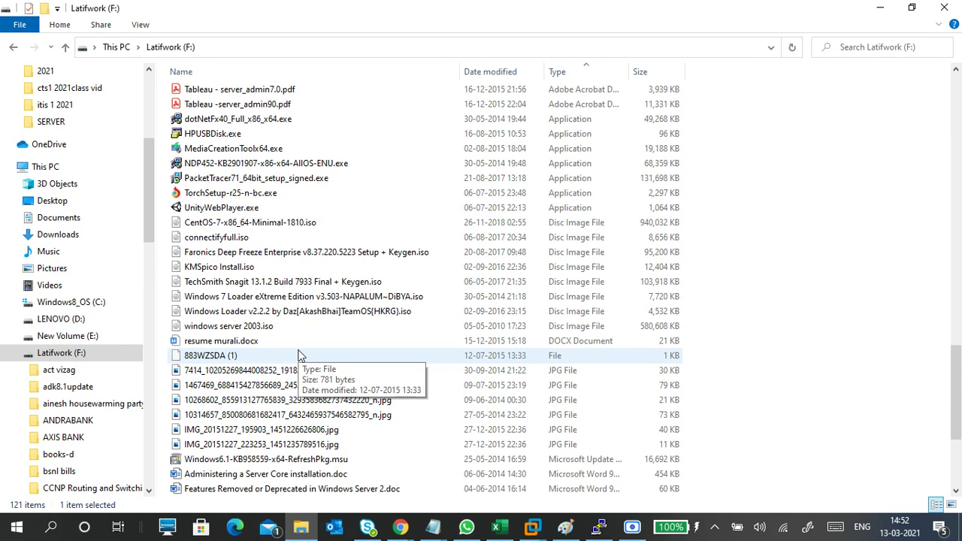
pyautogui.scroll(-2, 299, 355)
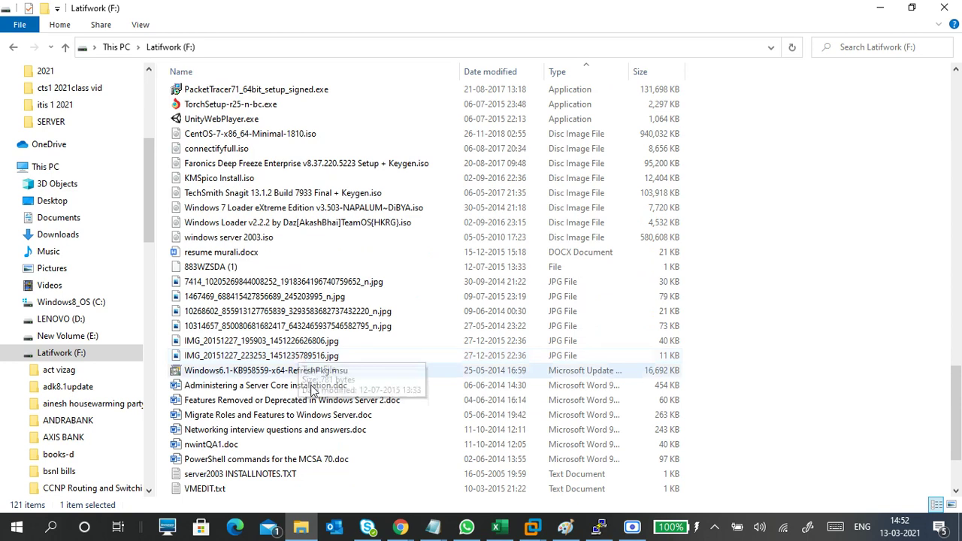
pyautogui.click(14, 353)
pyautogui.click(867, 9)
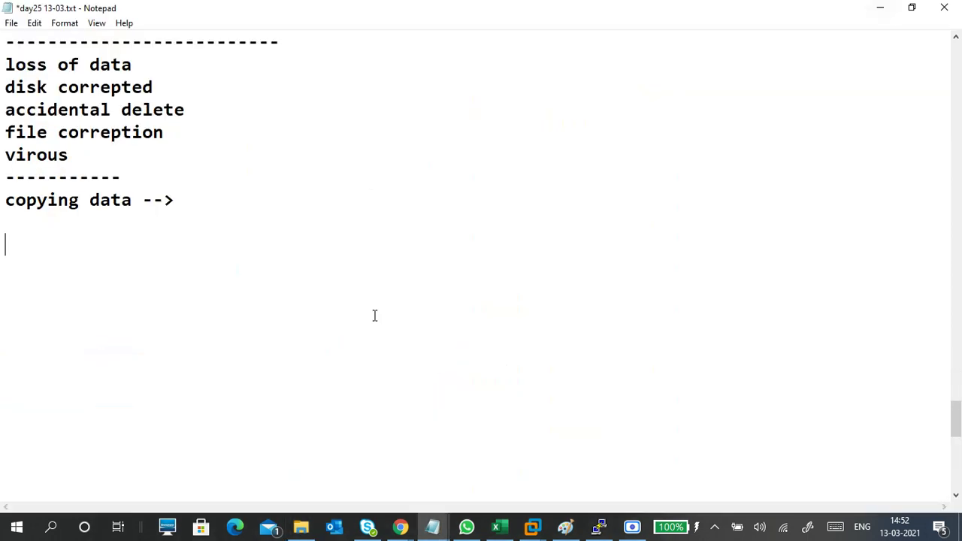
pyautogui.moveTo(243, 213); pyautogui.dragTo(3, 200)
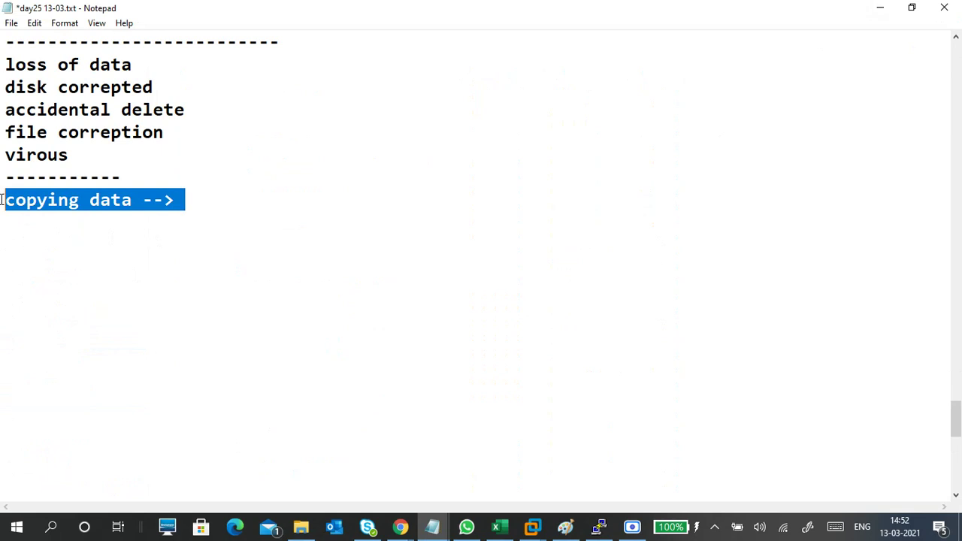
pyautogui.click(52, 248)
pyautogui.moveTo(195, 221); pyautogui.dragTo(2, 193)
pyautogui.click(227, 192)
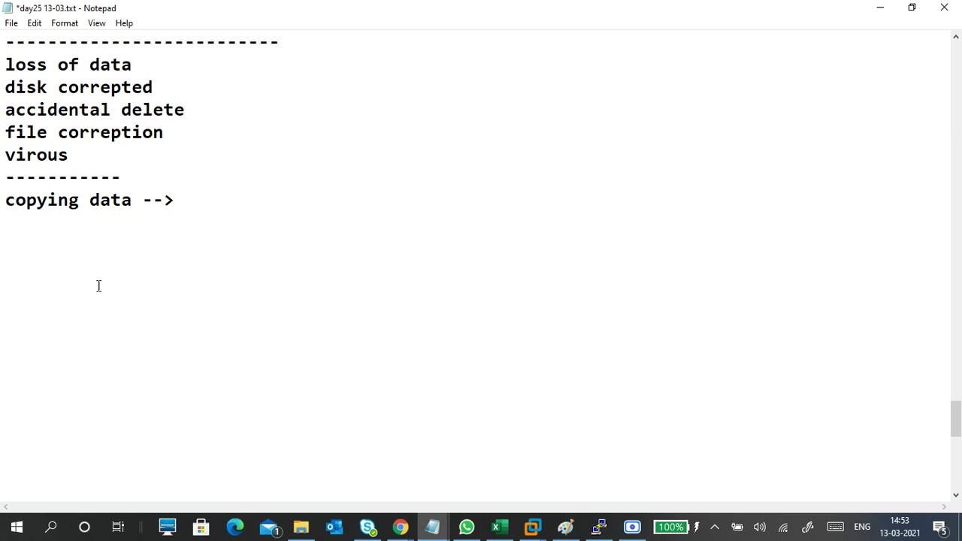
pyautogui.click(82, 225)
pyautogui.press('Return')
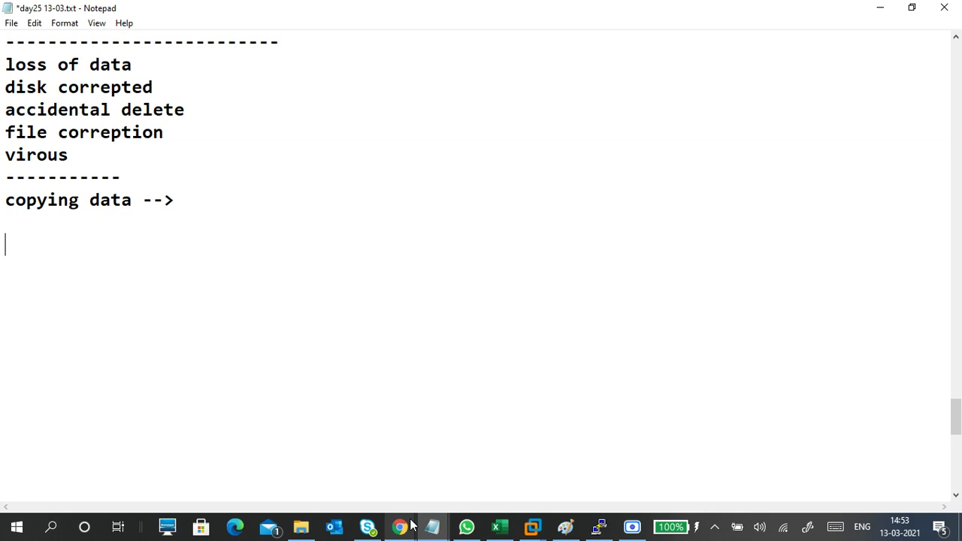
# - Replace the Chrome search query with 'backup software' and run the search
pyautogui.moveTo(400, 526)
pyautogui.click(299, 440)
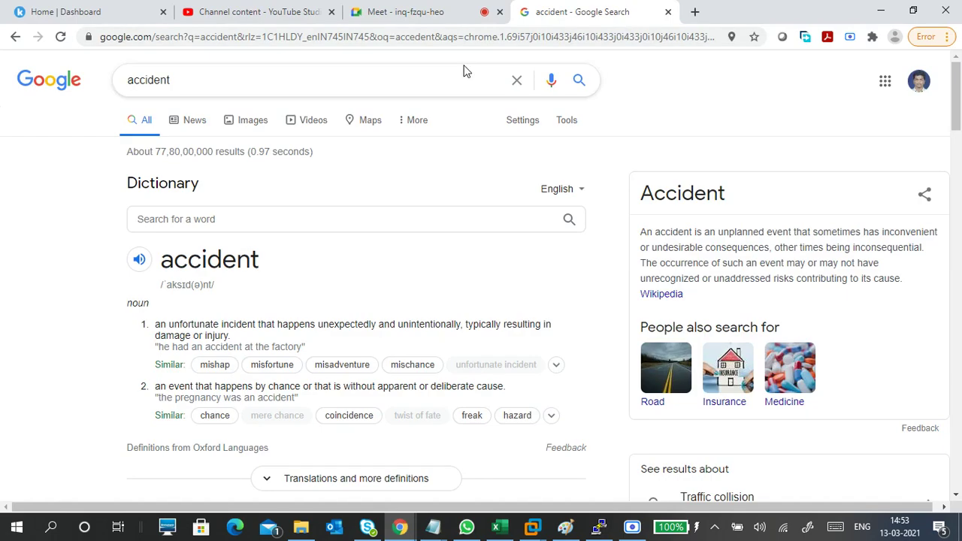
pyautogui.doubleClick(161, 72)
pyautogui.write('back')
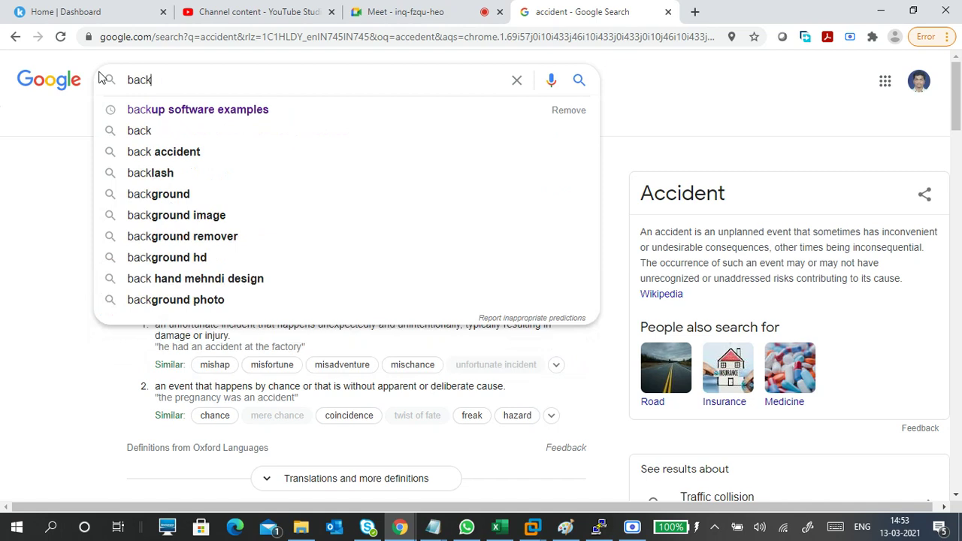
pyautogui.press('Down')
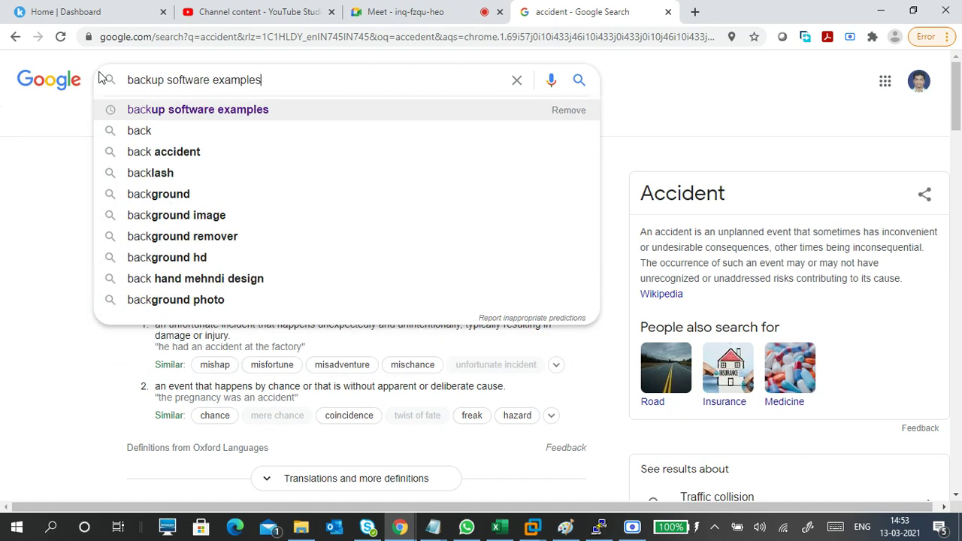
pyautogui.press('BackSpace')
pyautogui.press('BackSpace')
pyautogui.press('BackSpace')
pyautogui.press('BackSpace')
pyautogui.press('BackSpace')
pyautogui.press('BackSpace')
pyautogui.press('BackSpace')
pyautogui.press('BackSpace')
pyautogui.press('Return')
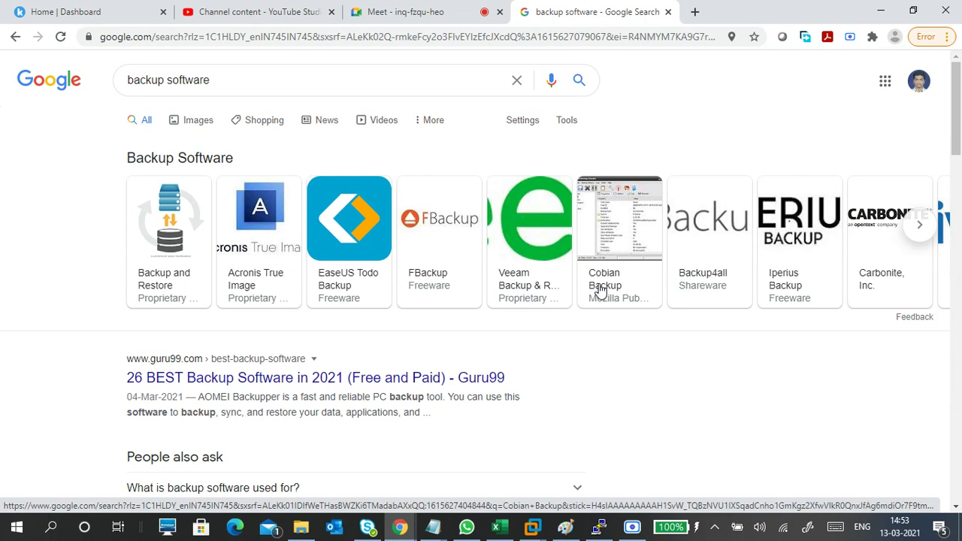
# - Browse the backup software carousel, then start a new line below 'copying data -->' in Notepad
pyautogui.click(919, 224)
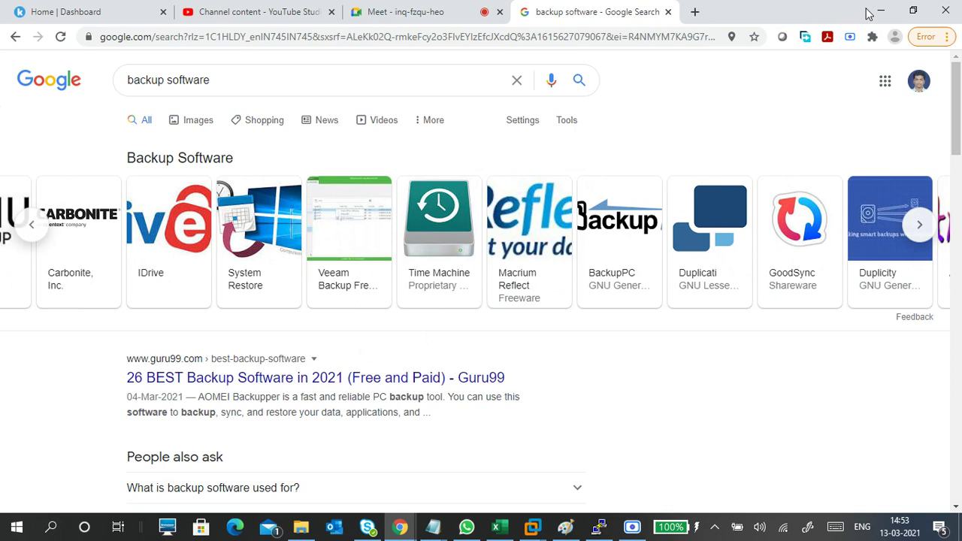
pyautogui.click(872, 12)
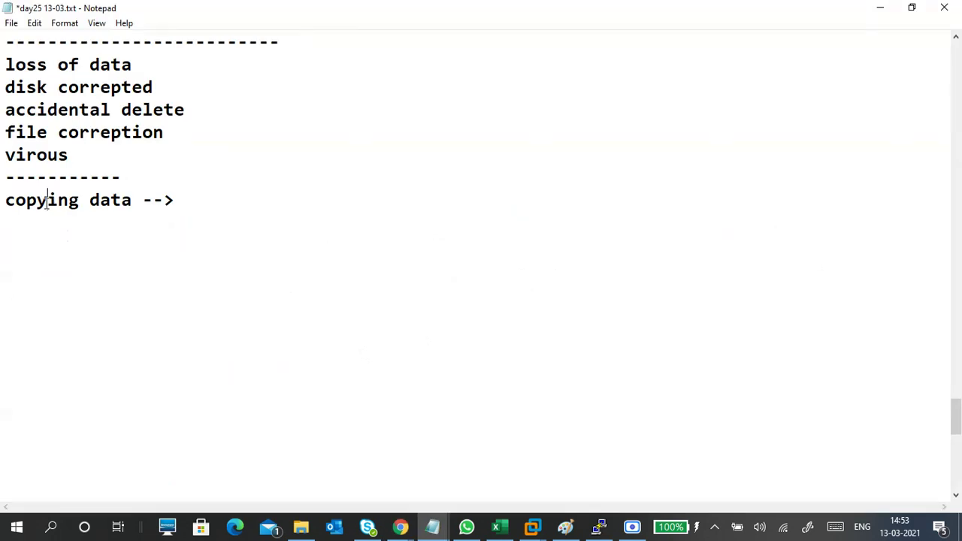
pyautogui.click(37, 225)
pyautogui.press('Return')
# - Start a new blank Paint picture, discarding the unsaved LVM diagram
pyautogui.click(565, 526)
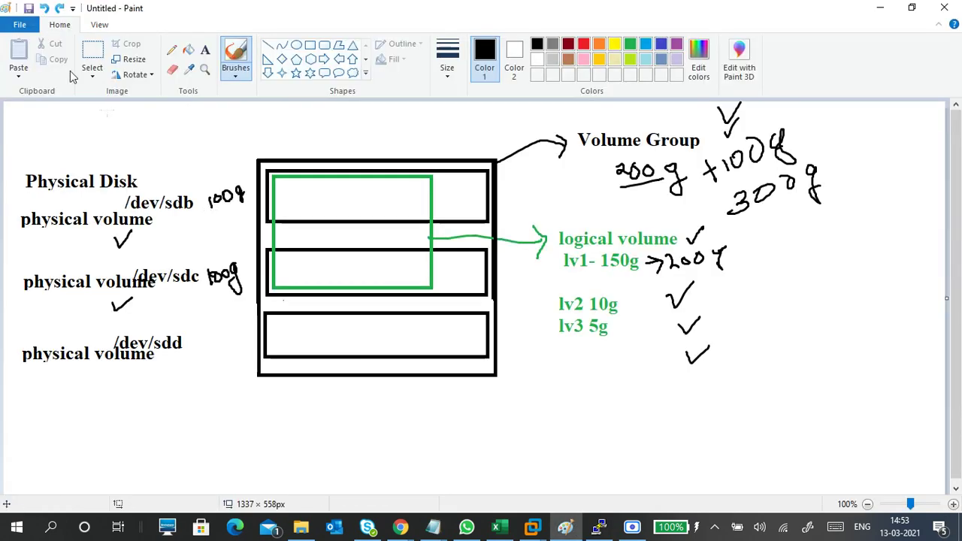
pyautogui.click(21, 25)
pyautogui.click(31, 29)
pyautogui.click(31, 28)
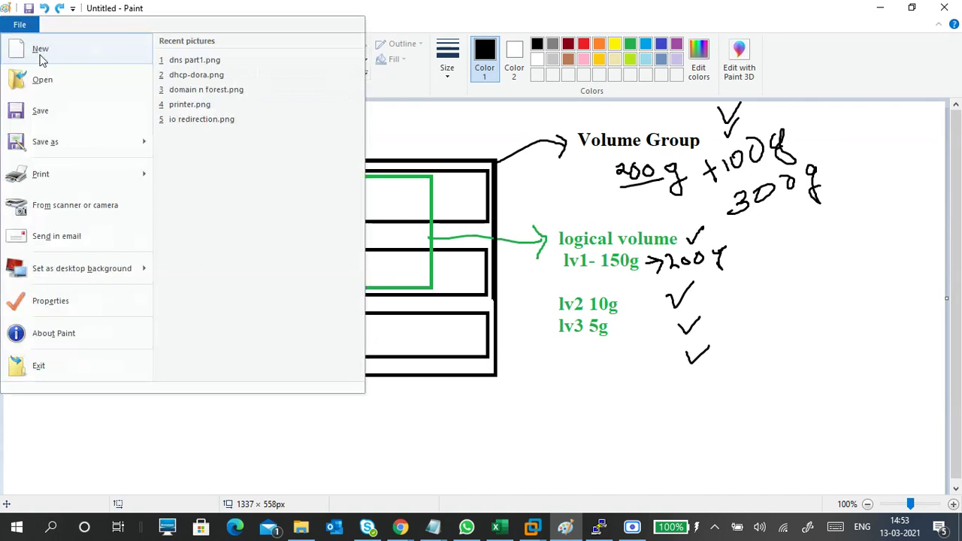
pyautogui.click(41, 47)
pyautogui.click(490, 268)
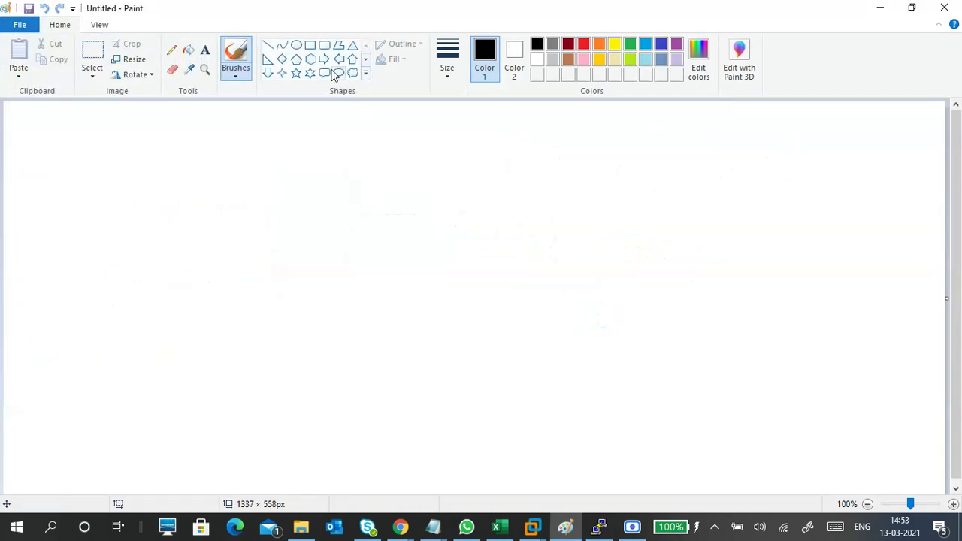
# - Draw a tall rectangle, a row of five rectangles beside it, and a smaller rectangle inside it
pyautogui.click(310, 46)
pyautogui.moveTo(110, 171); pyautogui.dragTo(235, 336)
pyautogui.moveTo(316, 257); pyautogui.dragTo(406, 334)
pyautogui.moveTo(449, 254); pyautogui.dragTo(539, 332)
pyautogui.moveTo(574, 251); pyautogui.dragTo(655, 334)
pyautogui.moveTo(695, 248); pyautogui.dragTo(782, 331)
pyautogui.moveTo(805, 245); pyautogui.dragTo(885, 328)
pyautogui.click(176, 384)
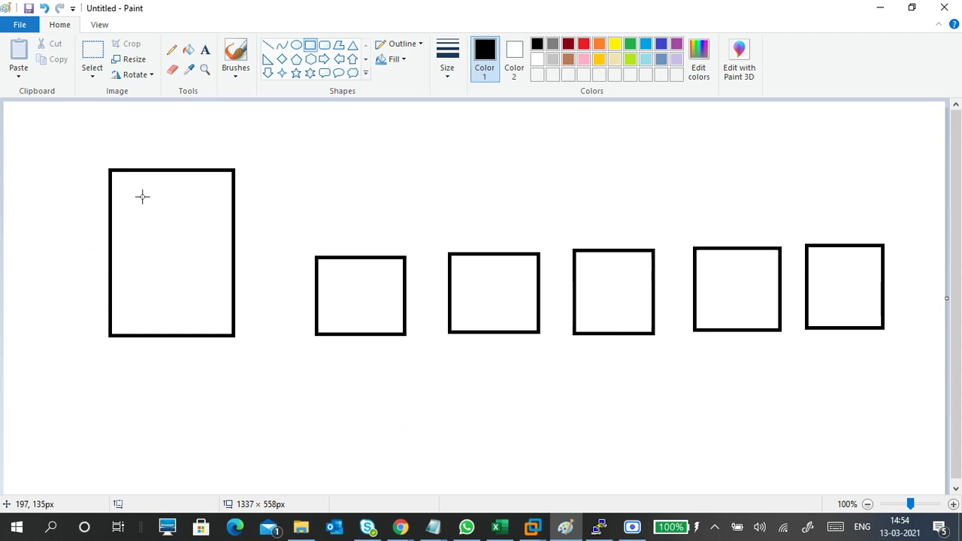
pyautogui.moveTo(139, 188); pyautogui.dragTo(210, 277)
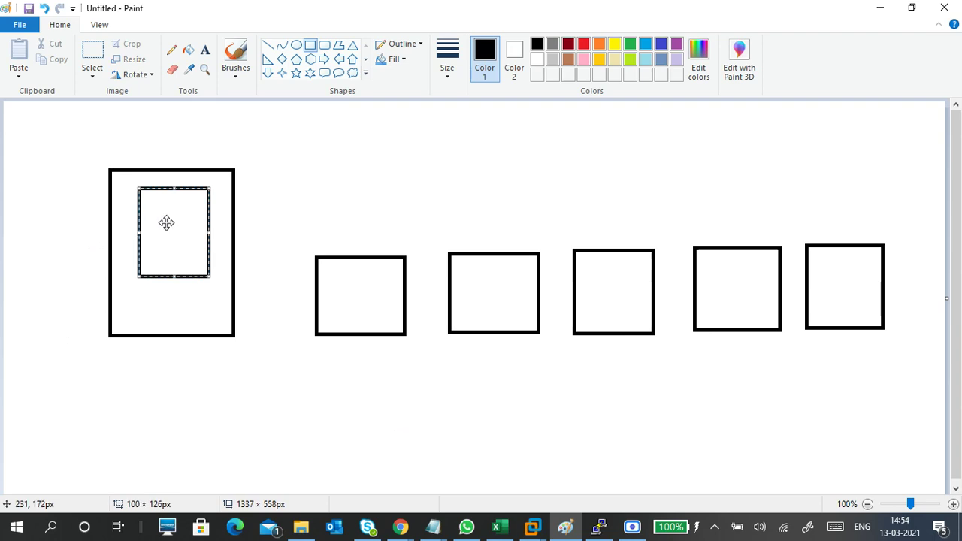
# - Type 'app' and 'backup server' on two lines inside the inner rectangle
pyautogui.click(205, 50)
pyautogui.click(140, 191)
pyautogui.write('app')
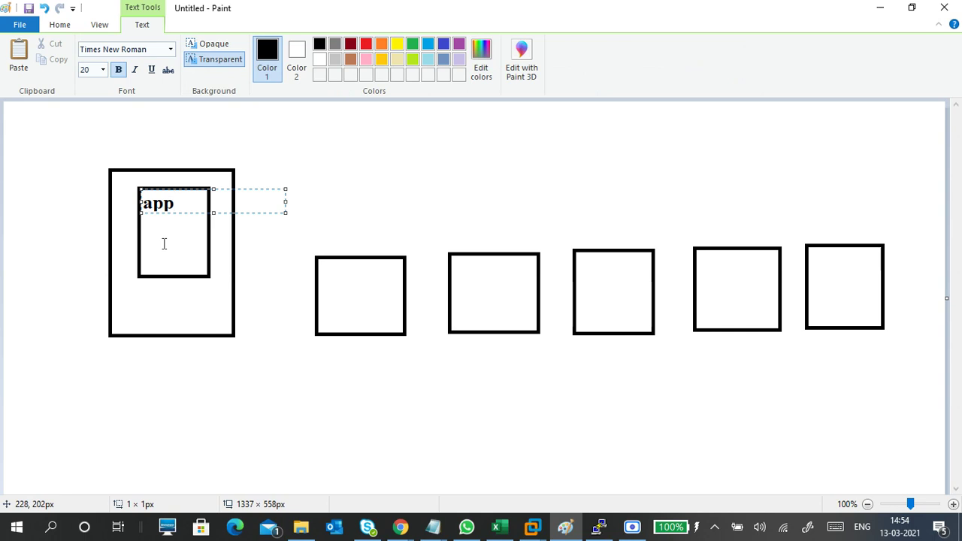
pyautogui.press('Return')
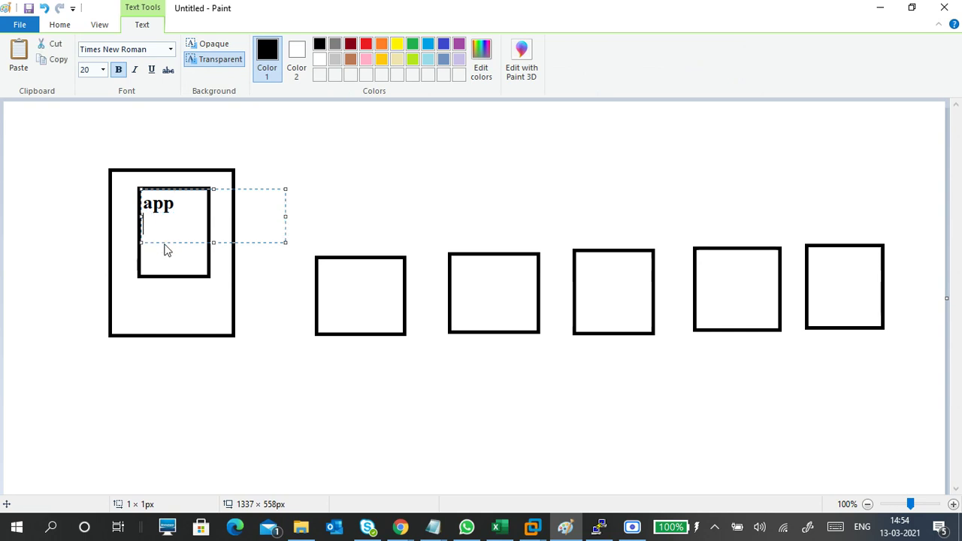
pyautogui.write('backup')
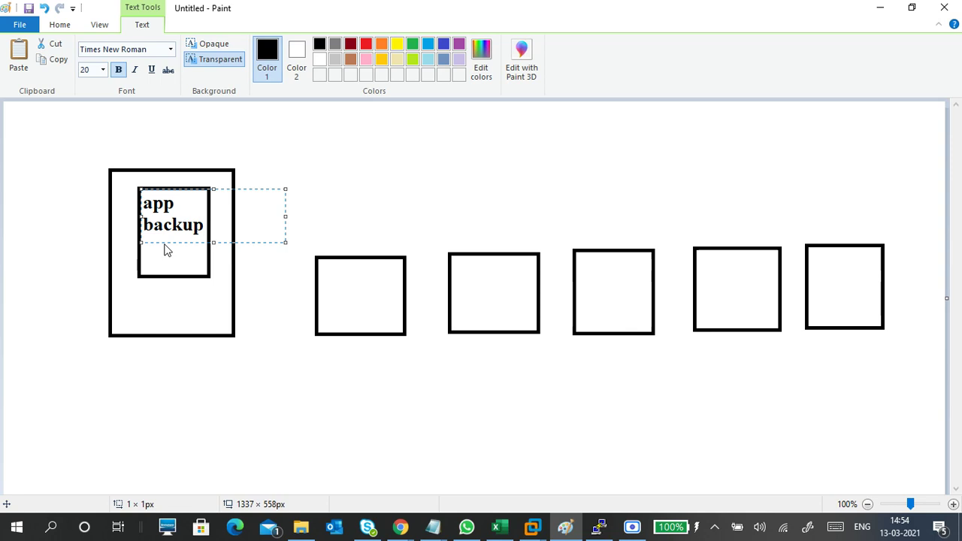
pyautogui.write(' server')
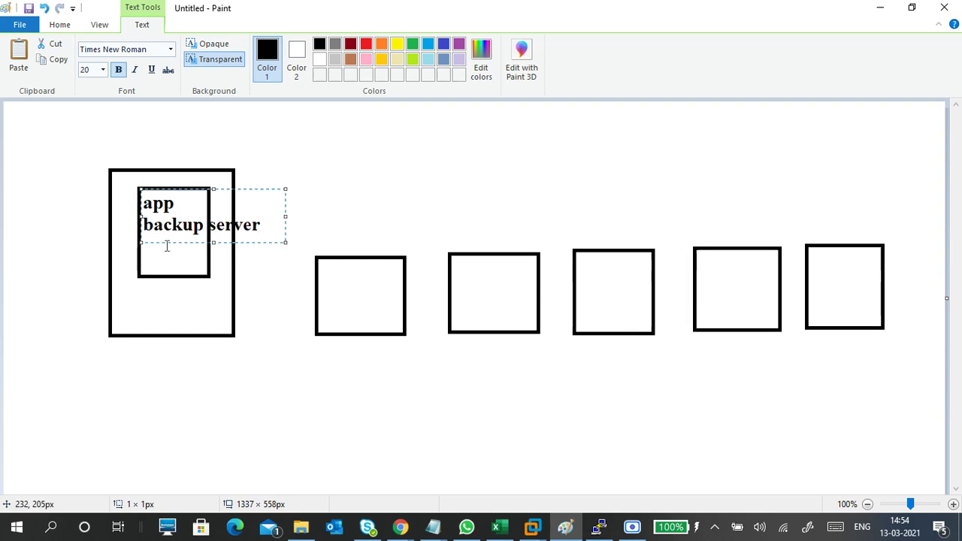
pyautogui.click(301, 389)
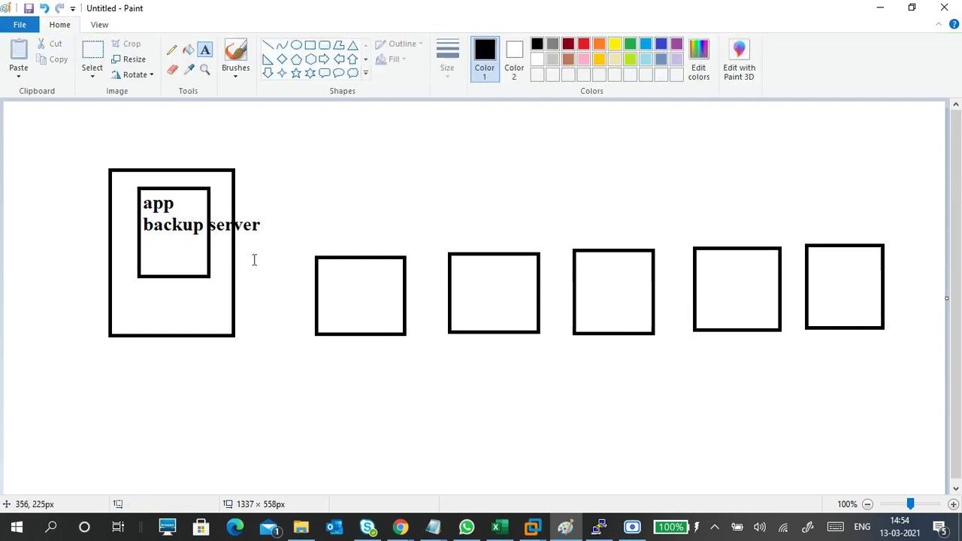
# - Open the Brushes dropdown to choose a brush style
pyautogui.click(307, 160)
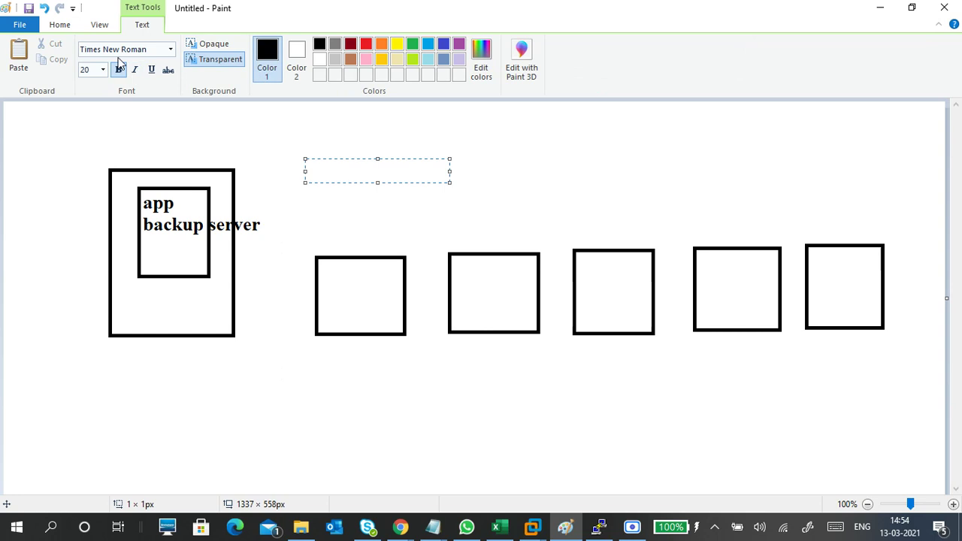
pyautogui.click(68, 25)
pyautogui.click(235, 71)
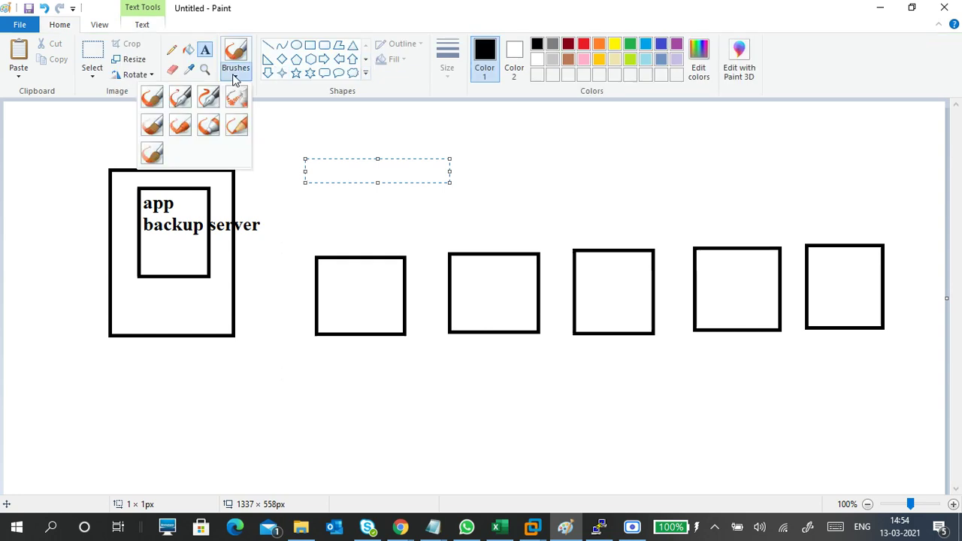
# - With the basic brush, draw arrows from the server box to boxes 1–4 and back from 1–3
pyautogui.click(158, 100)
pyautogui.moveTo(218, 322)
pyautogui.mouseDown()
pyautogui.moveTo(354, 304)
pyautogui.moveTo(351, 315)
pyautogui.mouseUp()
pyautogui.moveTo(219, 324); pyautogui.dragTo(462, 308)
pyautogui.moveTo(224, 321)
pyautogui.mouseDown()
pyautogui.moveTo(304, 329)
pyautogui.moveTo(589, 316)
pyautogui.mouseUp()
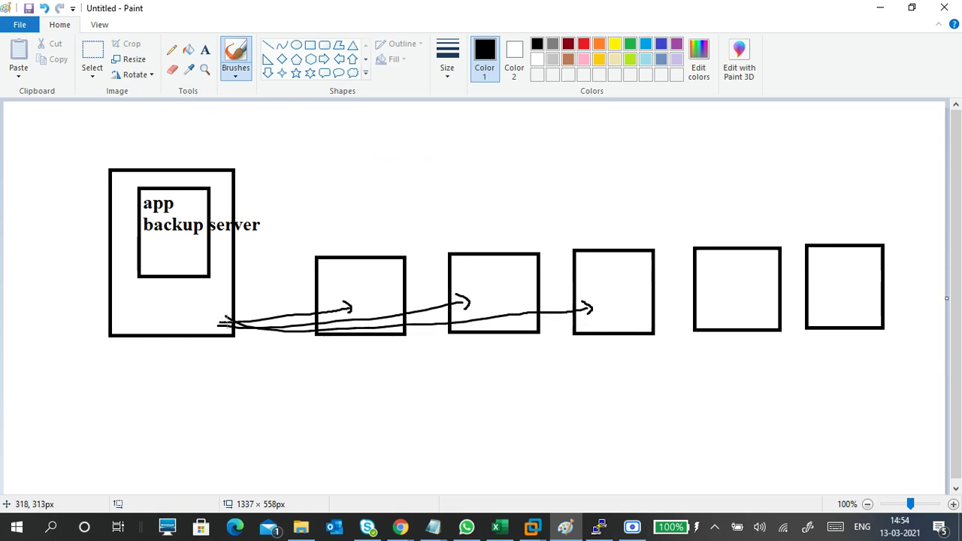
pyautogui.moveTo(225, 320)
pyautogui.mouseDown()
pyautogui.moveTo(406, 325)
pyautogui.moveTo(726, 304)
pyautogui.mouseUp()
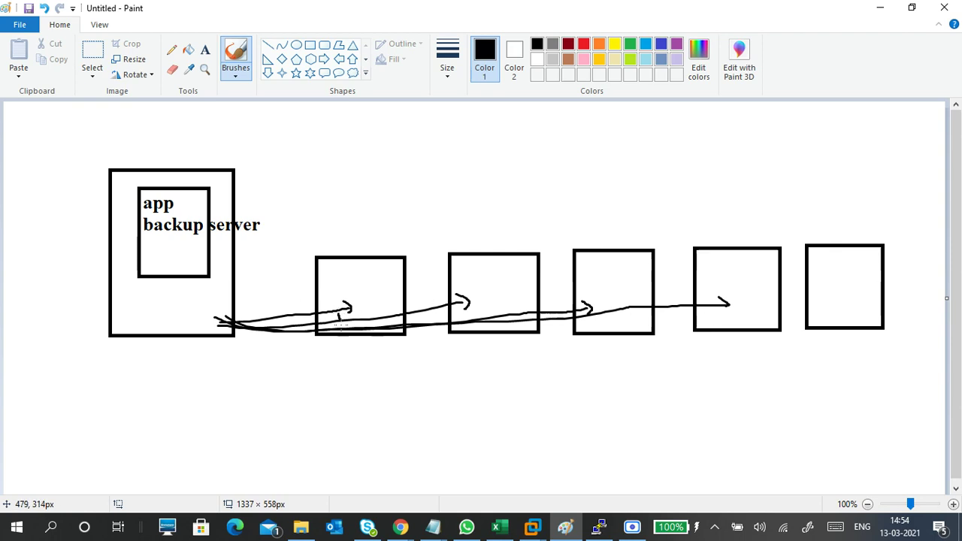
pyautogui.moveTo(341, 326)
pyautogui.mouseDown()
pyautogui.moveTo(286, 362)
pyautogui.moveTo(210, 328)
pyautogui.mouseUp()
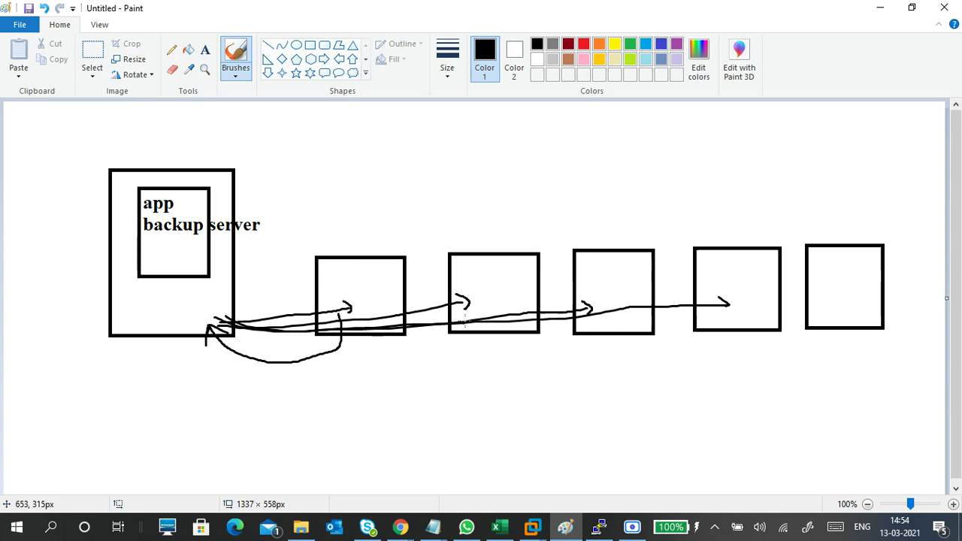
pyautogui.moveTo(464, 324)
pyautogui.mouseDown()
pyautogui.moveTo(399, 397)
pyautogui.moveTo(212, 327)
pyautogui.moveTo(227, 339)
pyautogui.mouseUp()
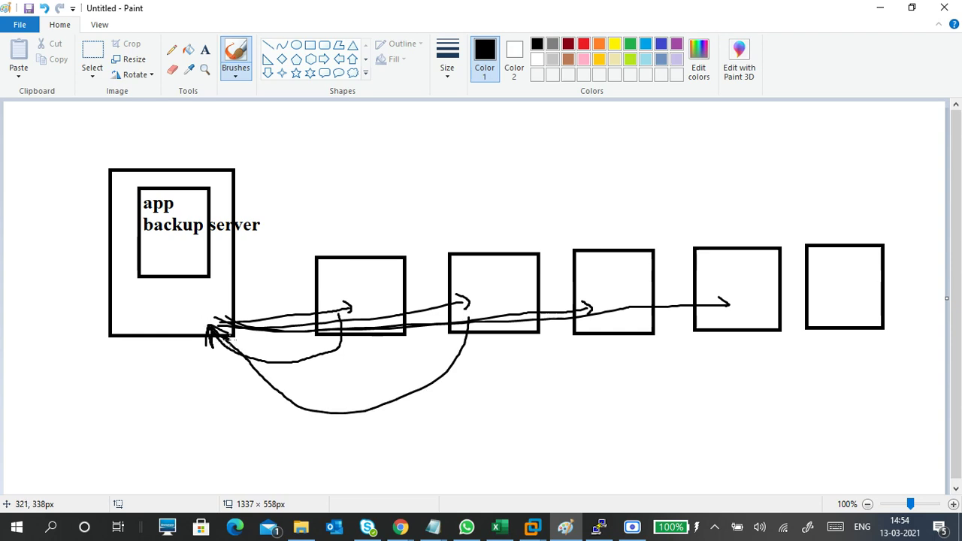
pyautogui.moveTo(588, 324)
pyautogui.mouseDown()
pyautogui.moveTo(452, 412)
pyautogui.moveTo(260, 370)
pyautogui.moveTo(218, 338)
pyautogui.moveTo(214, 347)
pyautogui.mouseUp()
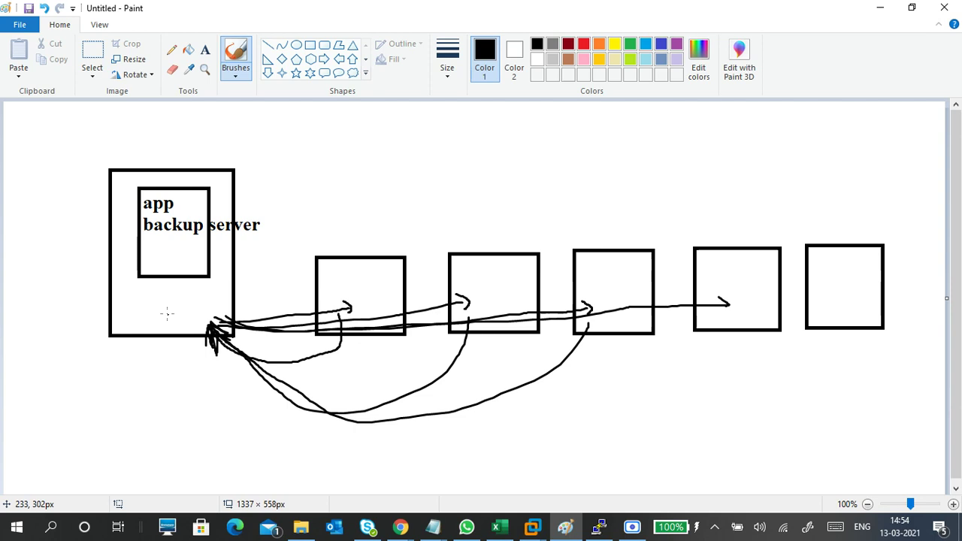
pyautogui.moveTo(154, 306)
pyautogui.mouseDown()
pyautogui.moveTo(174, 308)
pyautogui.moveTo(138, 294)
pyautogui.mouseUp()
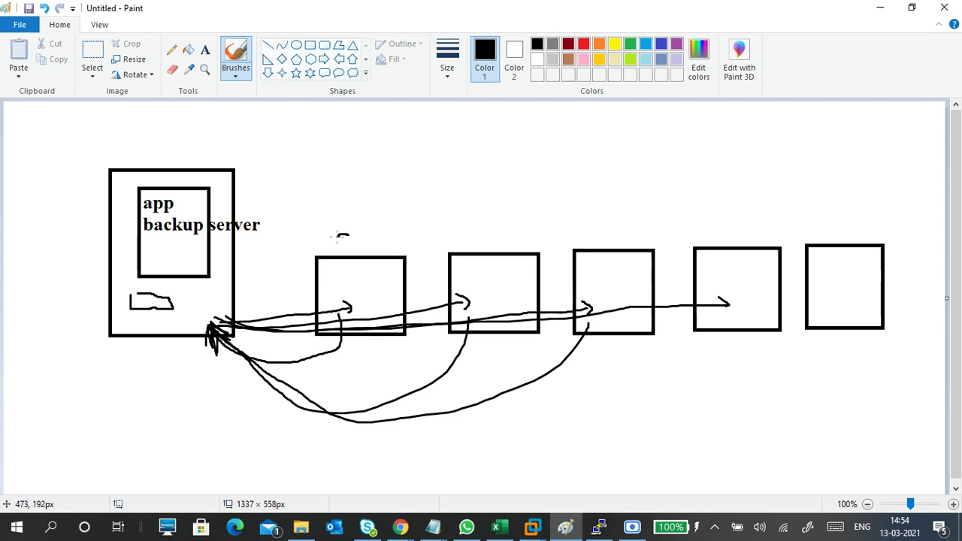
# - Write labels c1 through c5 above the five boxes
pyautogui.moveTo(338, 236); pyautogui.dragTo(354, 241)
pyautogui.moveTo(486, 235); pyautogui.dragTo(519, 234)
pyautogui.moveTo(598, 239); pyautogui.dragTo(602, 247)
pyautogui.moveTo(616, 227)
pyautogui.mouseDown()
pyautogui.moveTo(624, 235)
pyautogui.moveTo(615, 247)
pyautogui.mouseUp()
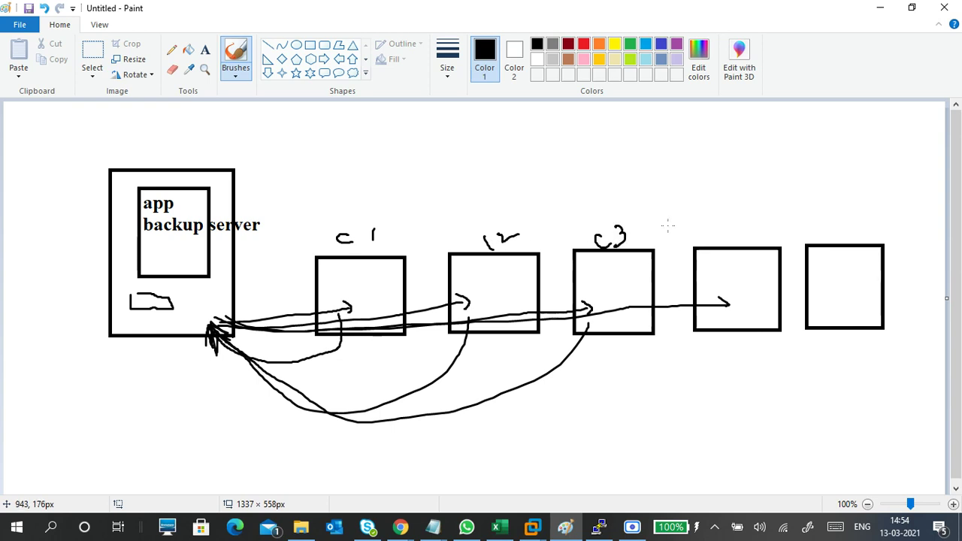
pyautogui.moveTo(731, 215); pyautogui.dragTo(746, 228)
pyautogui.moveTo(743, 215); pyautogui.dragTo(748, 238)
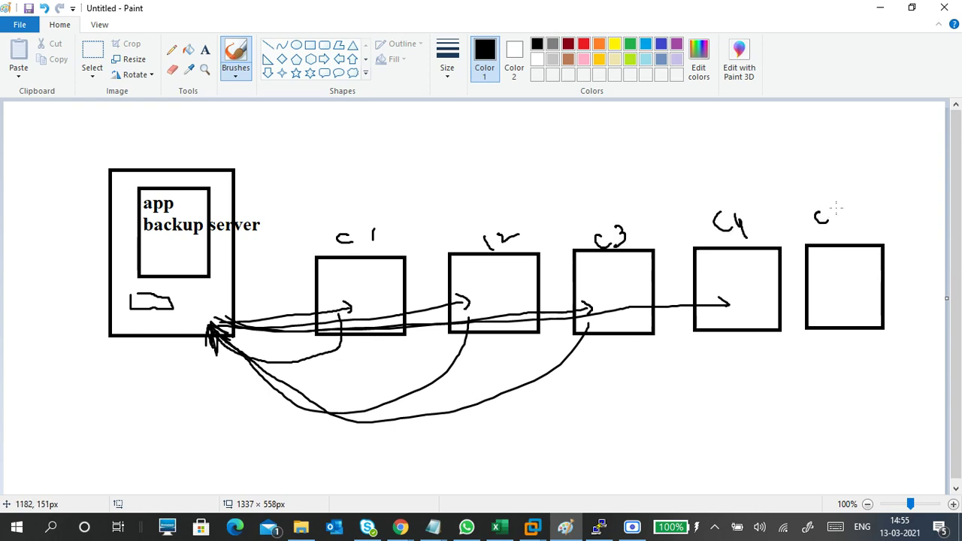
pyautogui.moveTo(837, 209)
pyautogui.mouseDown()
pyautogui.moveTo(849, 208)
pyautogui.moveTo(840, 204)
pyautogui.mouseUp()
# - Tick c1–c3, add small marks in the server box, and start the NAS label
pyautogui.moveTo(378, 277); pyautogui.dragTo(394, 265)
pyautogui.moveTo(515, 275)
pyautogui.mouseDown()
pyautogui.moveTo(524, 284)
pyautogui.moveTo(545, 260)
pyautogui.mouseUp()
pyautogui.moveTo(607, 269); pyautogui.dragTo(625, 263)
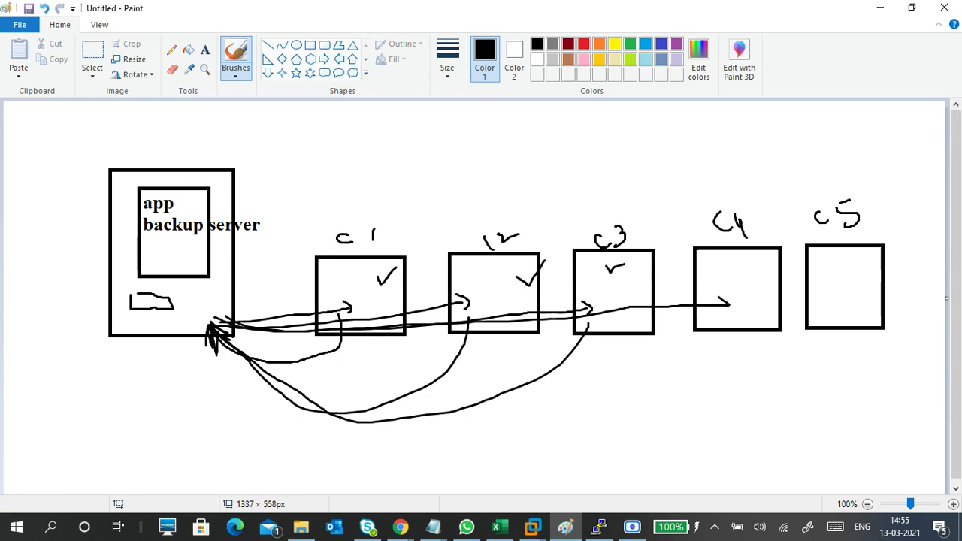
pyautogui.moveTo(127, 297); pyautogui.dragTo(153, 295)
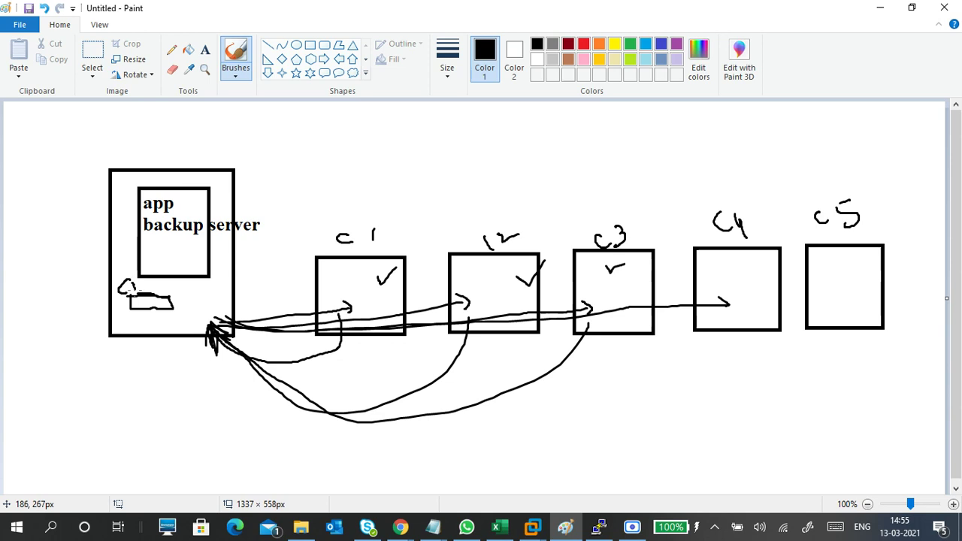
pyautogui.moveTo(124, 326)
pyautogui.mouseDown()
pyautogui.moveTo(121, 334)
pyautogui.moveTo(149, 340)
pyautogui.moveTo(185, 327)
pyautogui.moveTo(158, 338)
pyautogui.mouseUp()
pyautogui.moveTo(120, 368)
pyautogui.mouseDown()
pyautogui.moveTo(117, 383)
pyautogui.moveTo(129, 390)
pyautogui.moveTo(172, 370)
pyautogui.moveTo(142, 374)
pyautogui.mouseUp()
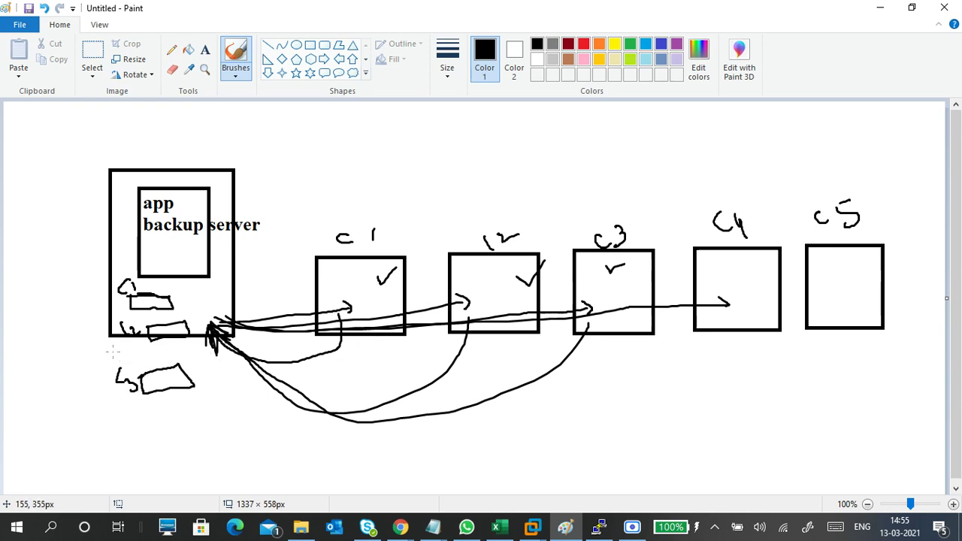
pyautogui.moveTo(27, 304)
pyautogui.mouseDown()
pyautogui.moveTo(36, 267)
pyautogui.moveTo(53, 279)
pyautogui.moveTo(58, 268)
pyautogui.mouseUp()
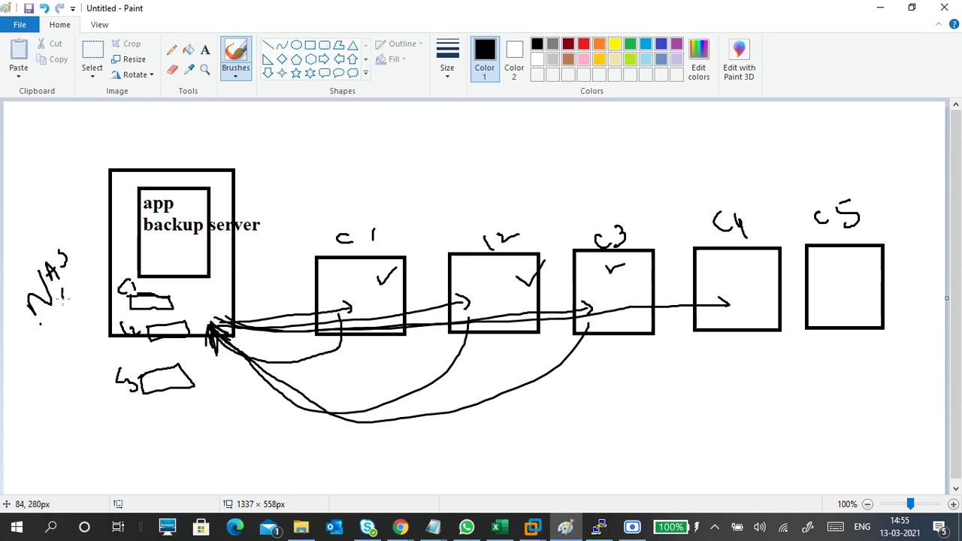
# - Finish the NAS label and draw the NAS storage box left of the server
pyautogui.moveTo(63, 302)
pyautogui.mouseDown()
pyautogui.moveTo(76, 303)
pyautogui.moveTo(92, 269)
pyautogui.moveTo(93, 282)
pyautogui.moveTo(60, 262)
pyautogui.moveTo(47, 270)
pyautogui.mouseUp()
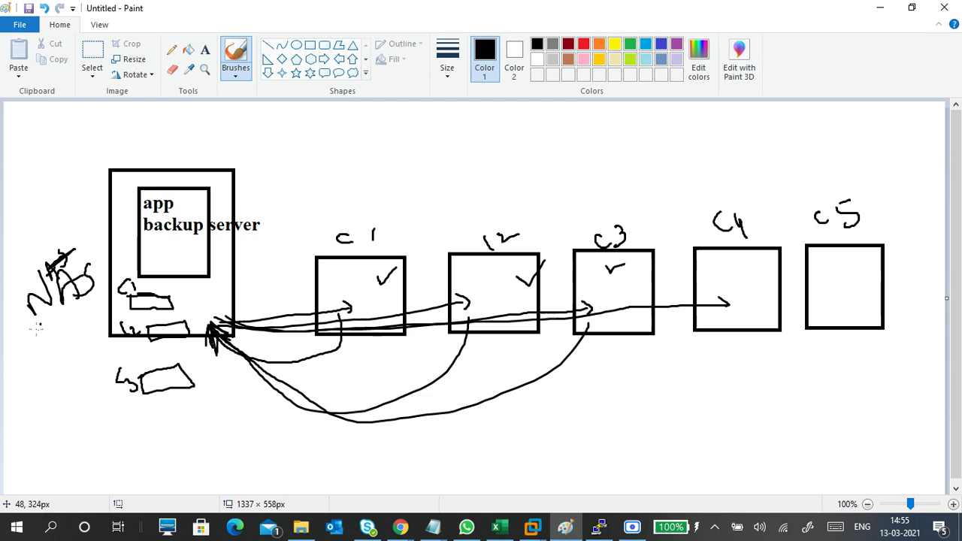
pyautogui.moveTo(33, 326); pyautogui.dragTo(31, 404)
pyautogui.moveTo(30, 325)
pyautogui.mouseDown()
pyautogui.moveTo(115, 351)
pyautogui.moveTo(20, 403)
pyautogui.mouseUp()
pyautogui.moveTo(51, 366)
pyautogui.mouseDown()
pyautogui.moveTo(100, 336)
pyautogui.moveTo(68, 375)
pyautogui.mouseUp()
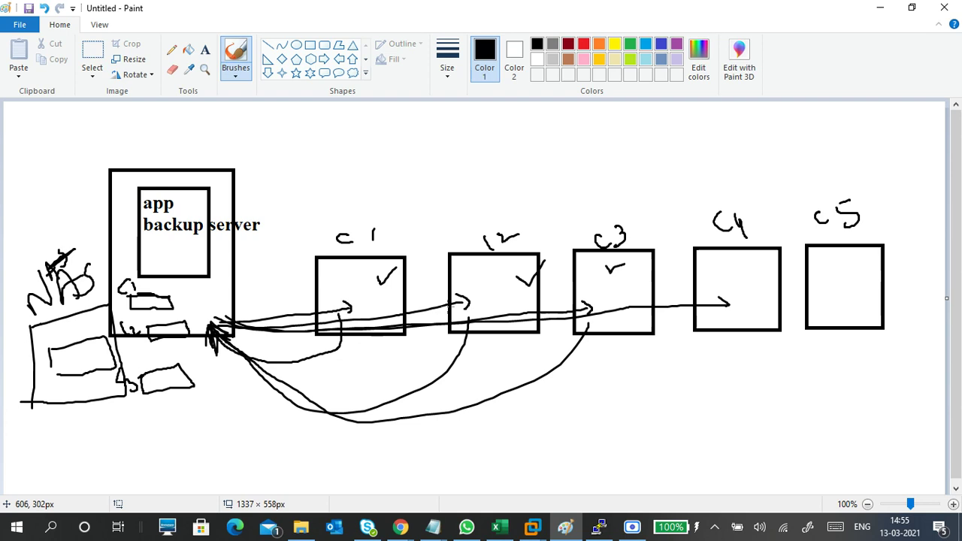
# - Cross out c4, draw a long link from the NAS box to c4, and tick it
pyautogui.moveTo(760, 267)
pyautogui.mouseDown()
pyautogui.moveTo(718, 301)
pyautogui.moveTo(750, 312)
pyautogui.mouseUp()
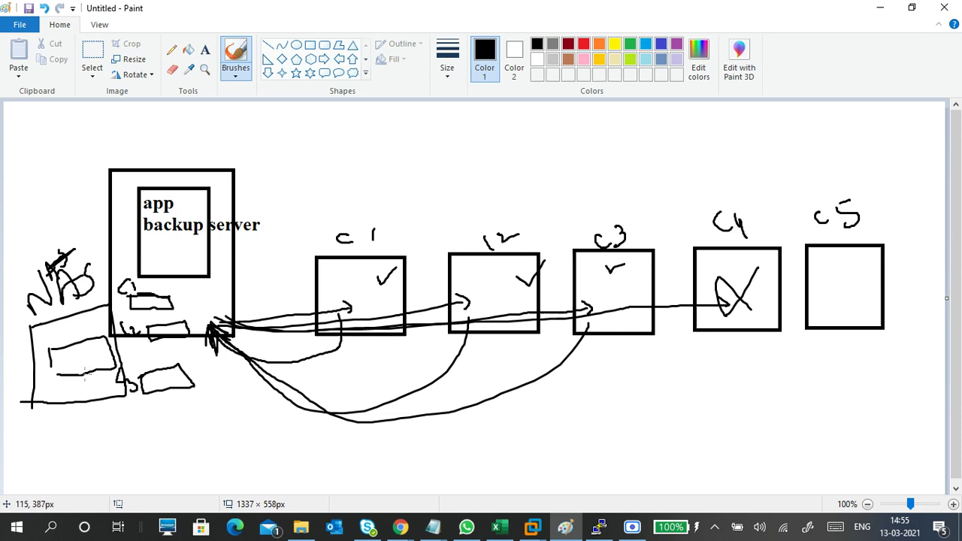
pyautogui.moveTo(88, 373)
pyautogui.mouseDown()
pyautogui.moveTo(618, 201)
pyautogui.moveTo(710, 265)
pyautogui.moveTo(714, 255)
pyautogui.moveTo(716, 267)
pyautogui.mouseUp()
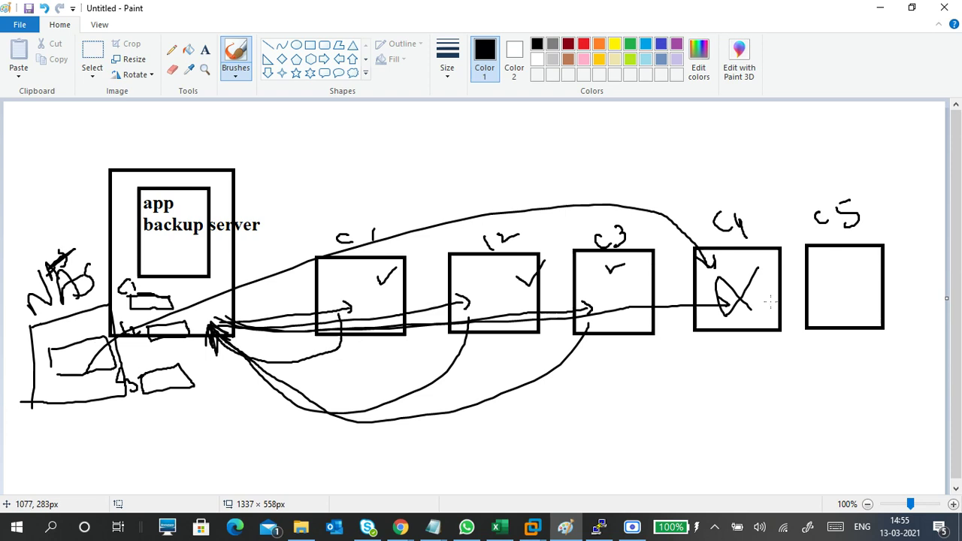
pyautogui.moveTo(725, 257); pyautogui.dragTo(748, 251)
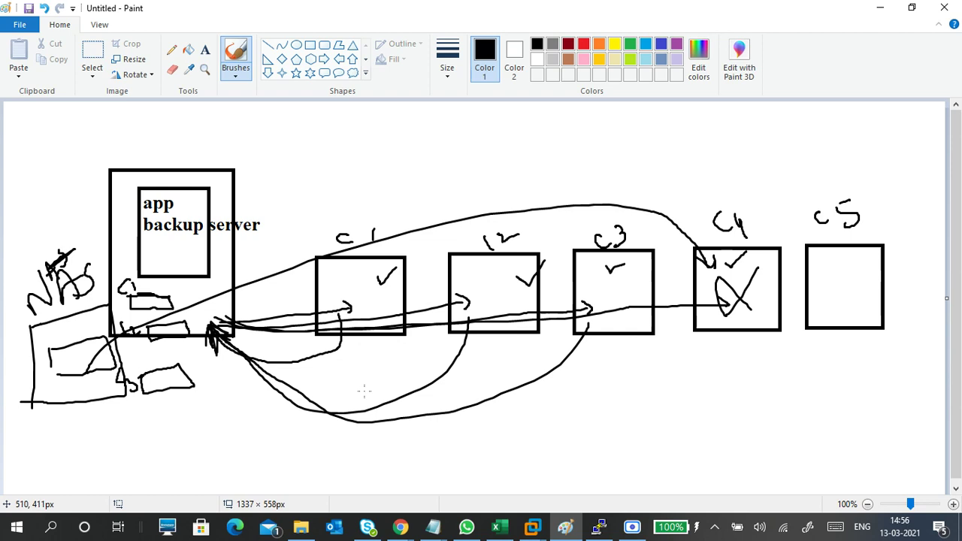
# - Change the Chrome search to 'backup server' and run it
pyautogui.moveTo(400, 527)
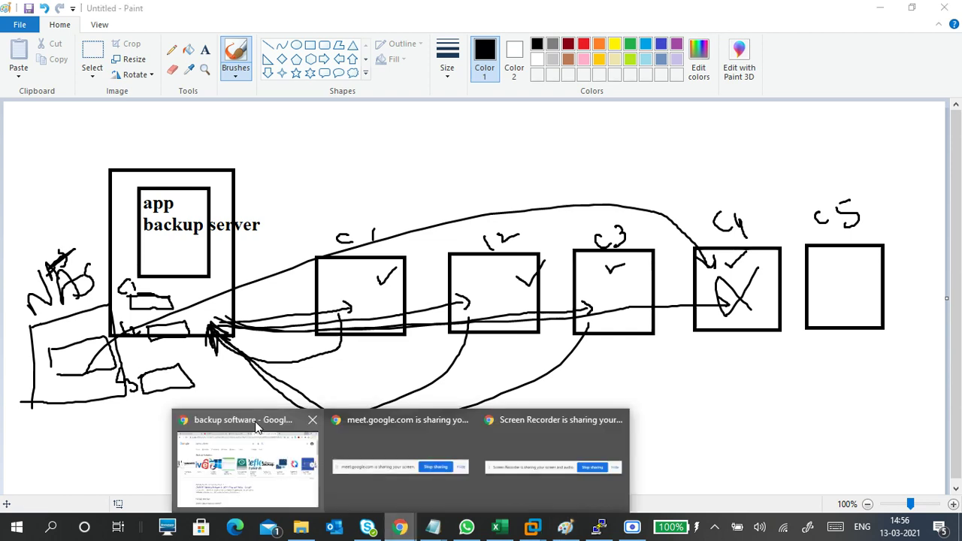
pyautogui.click(261, 408)
pyautogui.moveTo(229, 83); pyautogui.dragTo(173, 80)
pyautogui.write('erver')
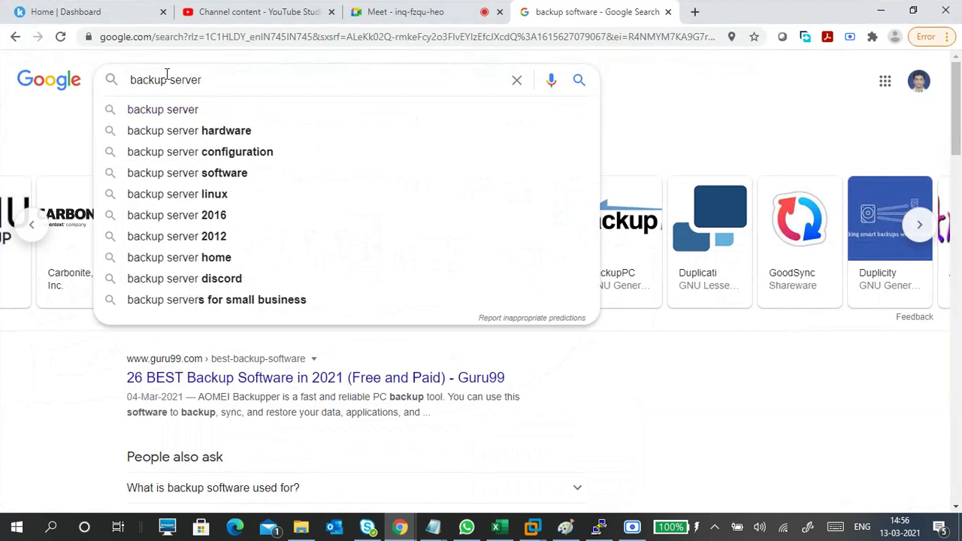
pyautogui.press('Return')
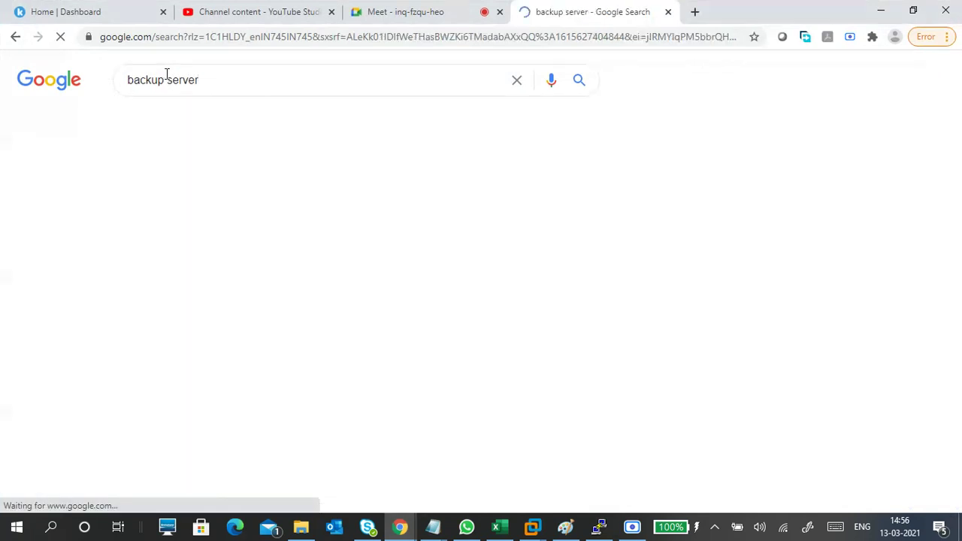
# - Open the Techopedia backup server definition, read through it, and close its tab
pyautogui.scroll(-2, 272, 333)
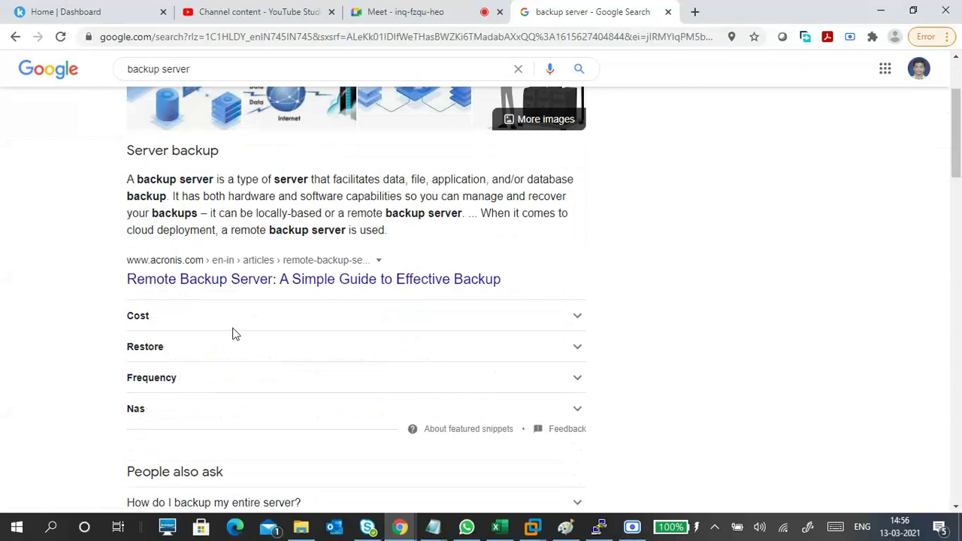
pyautogui.scroll(-4, 282, 341)
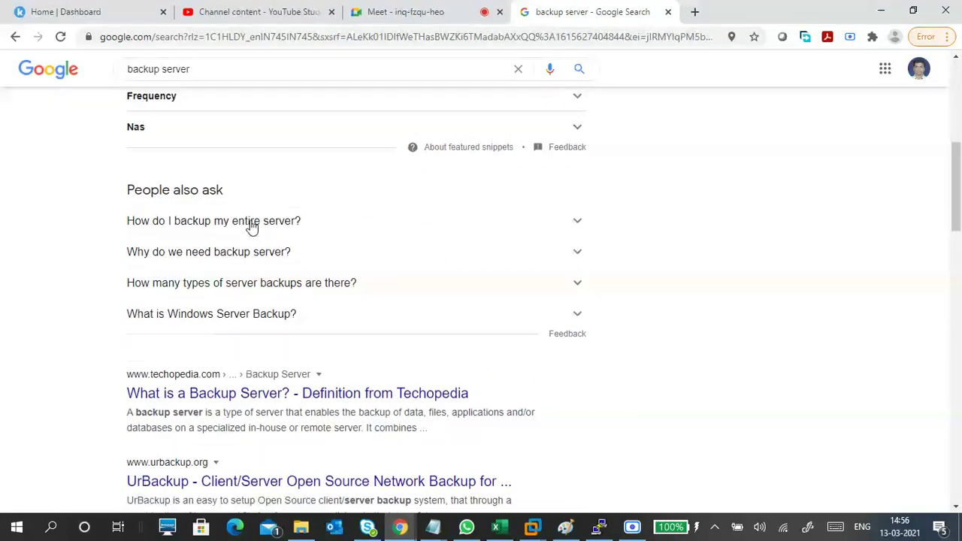
pyautogui.scroll(-3, 280, 350)
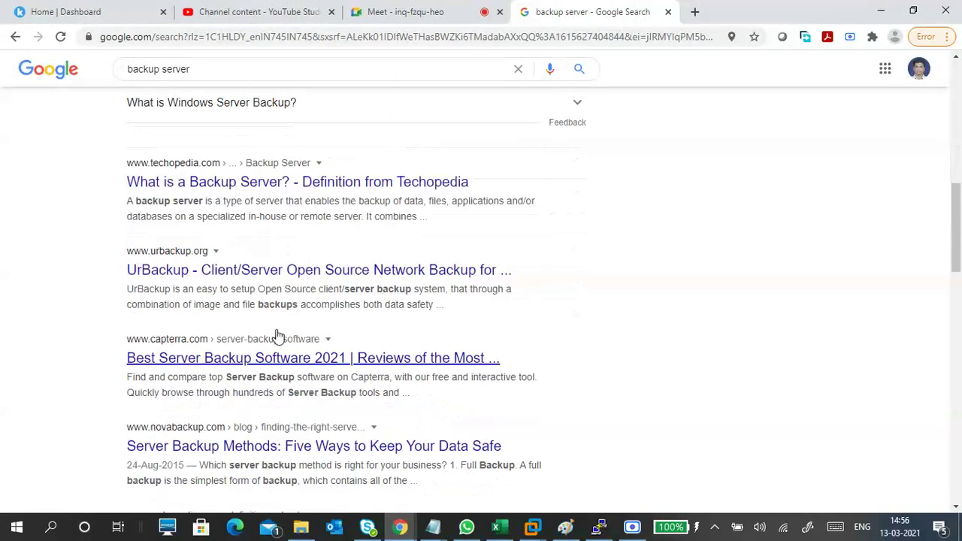
pyautogui.click(269, 183)
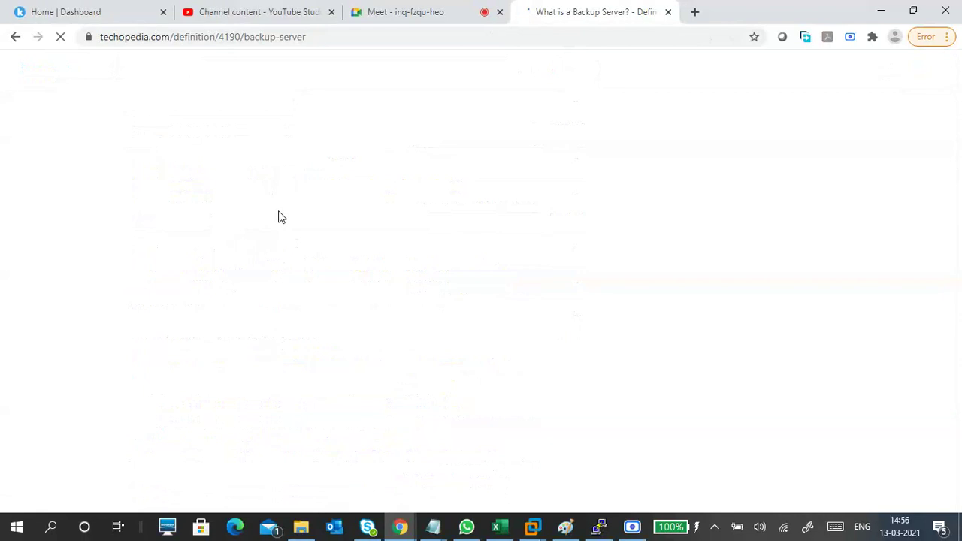
pyautogui.scroll(-3, 337, 216)
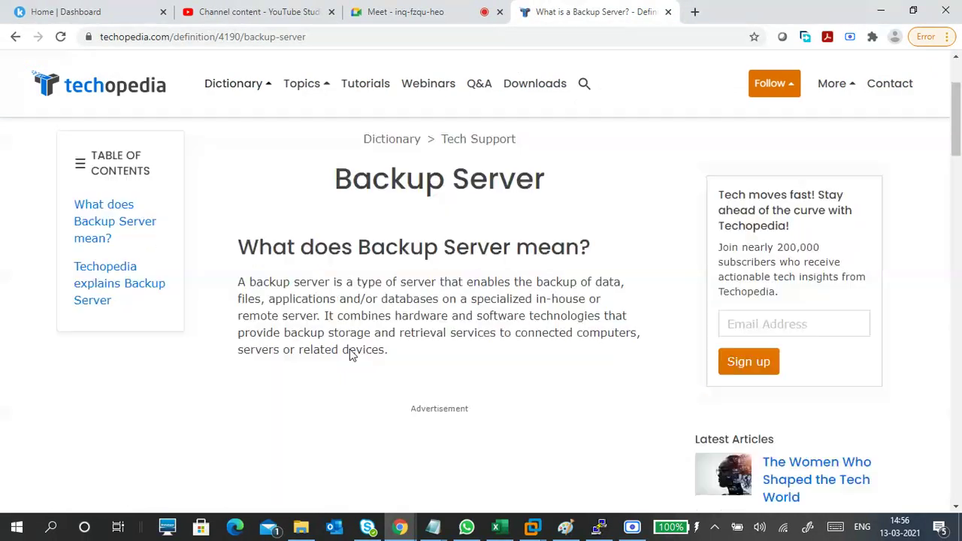
pyautogui.scroll(-13, 353, 331)
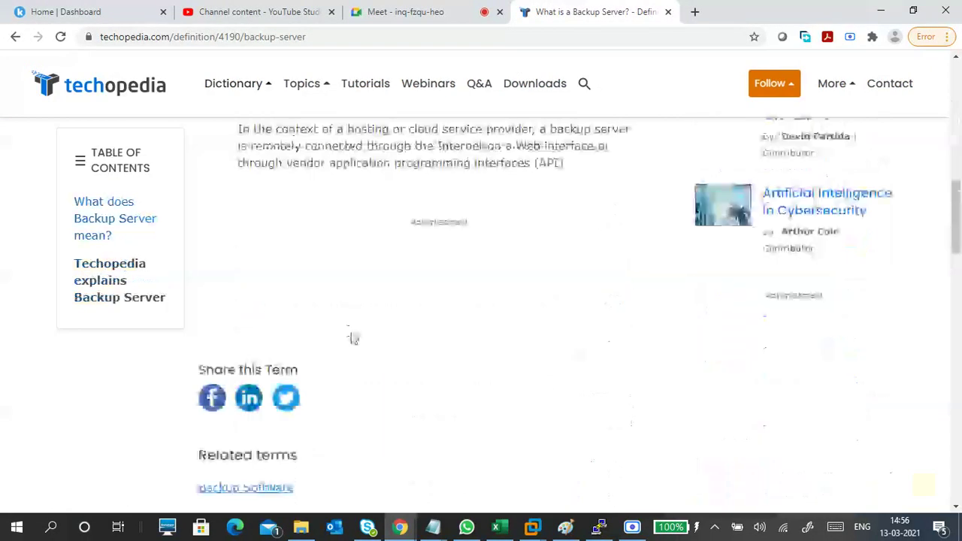
pyautogui.click(667, 12)
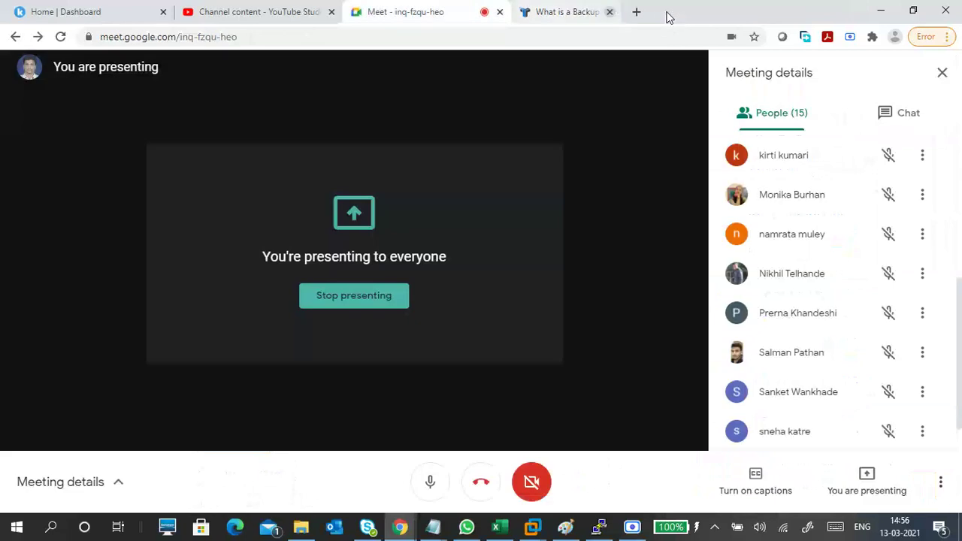
# - Search Google for 'ghost backup' in a new tab
pyautogui.click(527, 11)
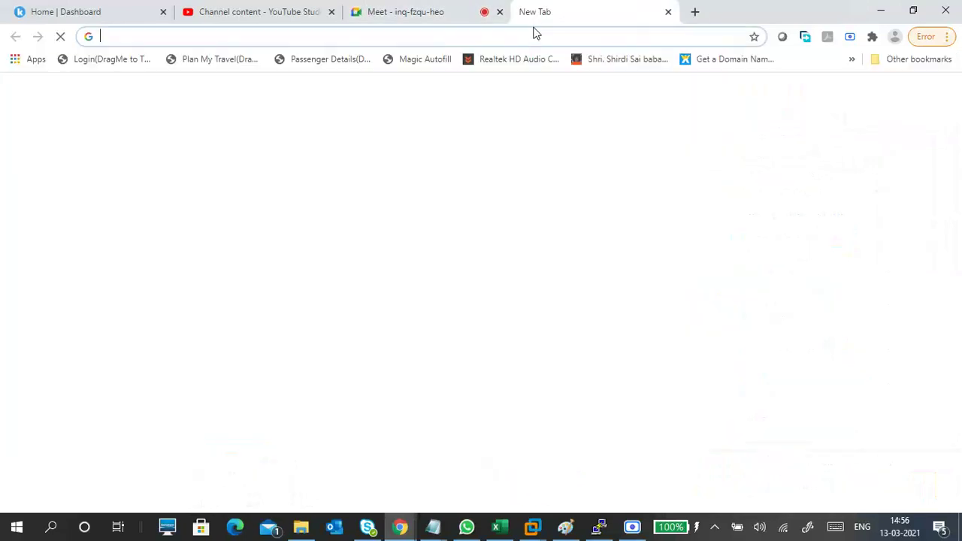
pyautogui.click(535, 37)
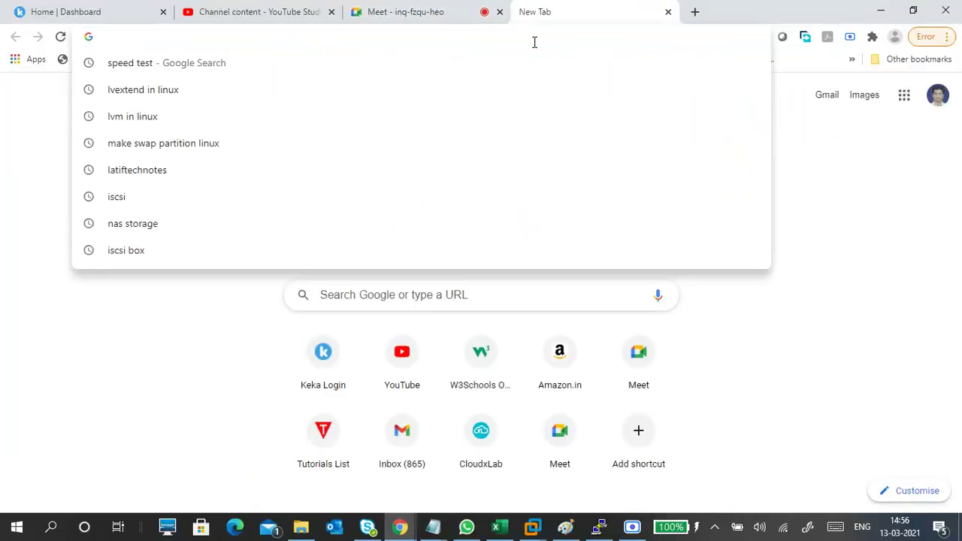
pyautogui.write('goust')
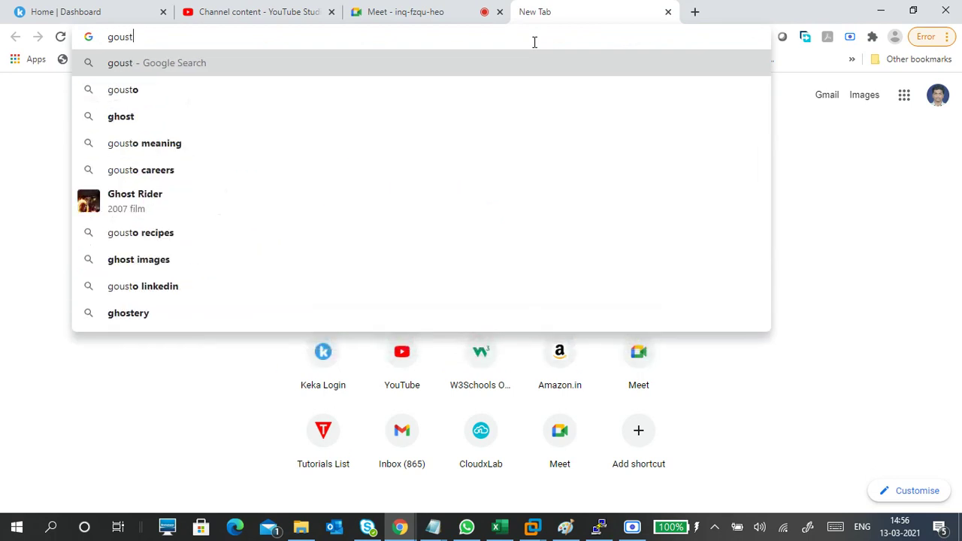
pyautogui.write(' back')
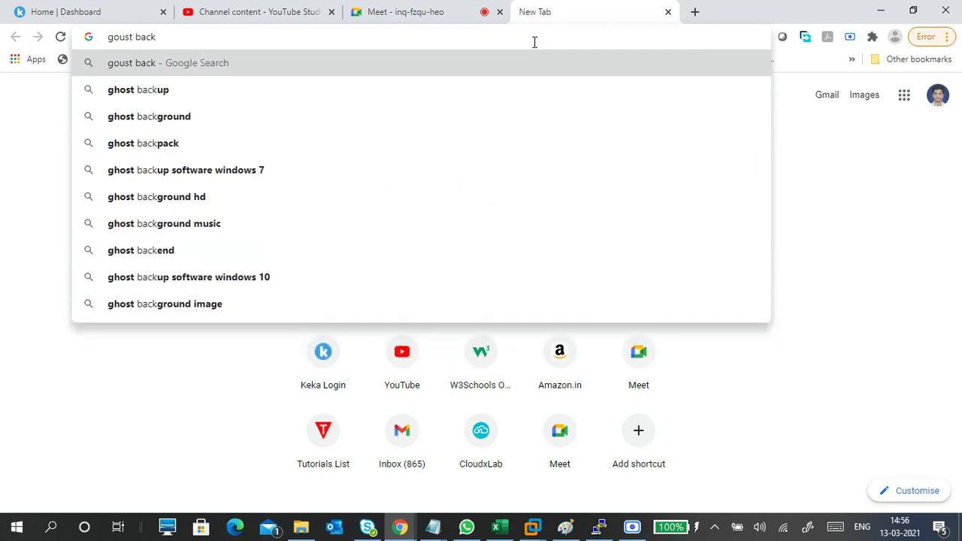
pyautogui.press('Down')
pyautogui.press('Return')
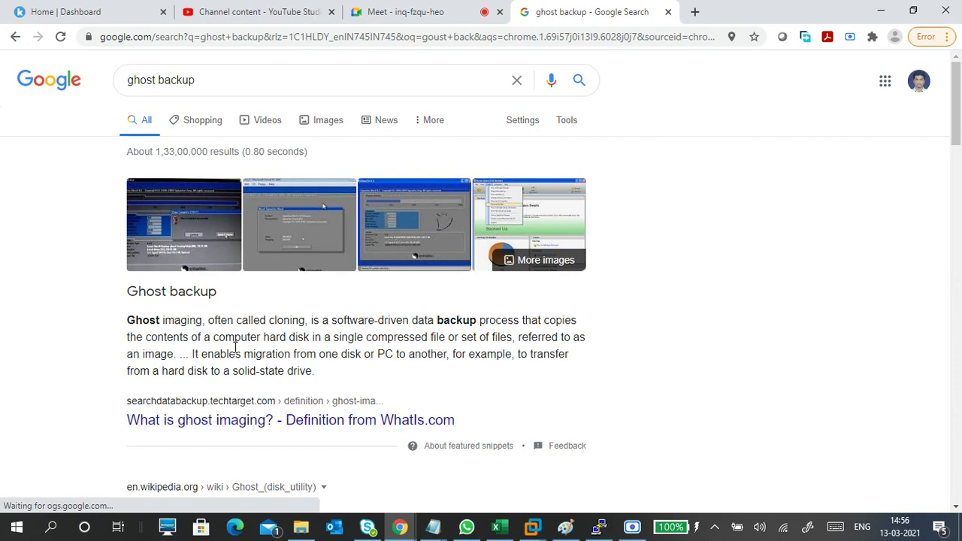
# - Select the 'Ghost backup' heading in the results and open its context menu to copy it
pyautogui.scroll(-3, 316, 316)
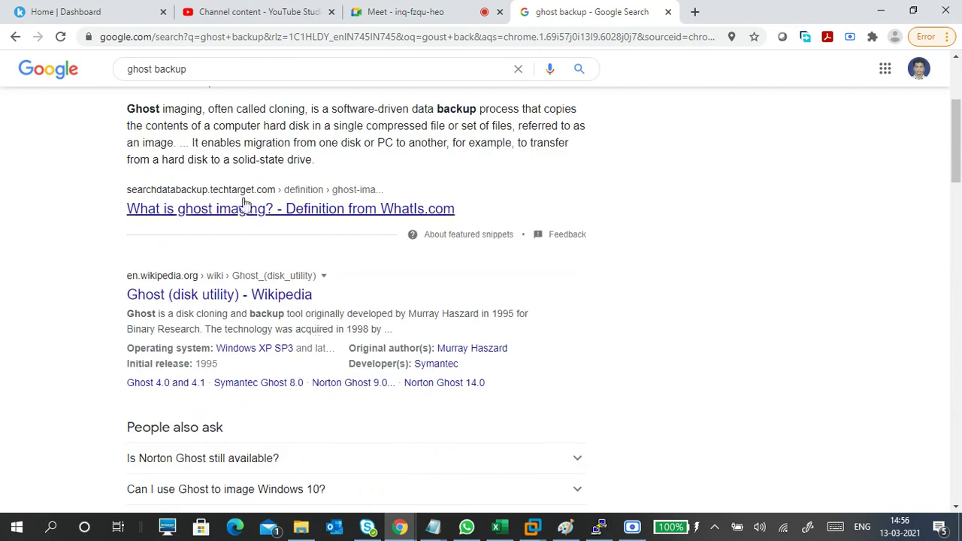
pyautogui.scroll(2, 298, 233)
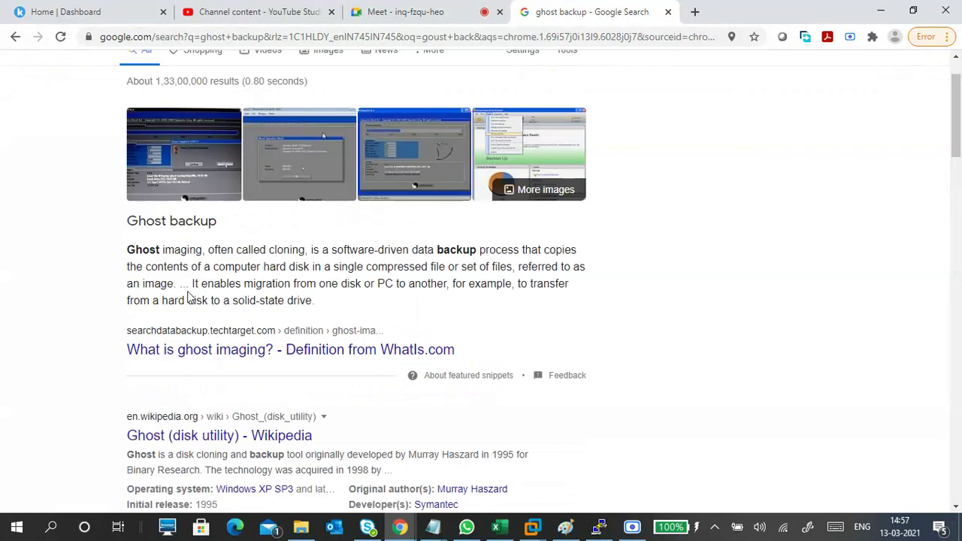
pyautogui.scroll(1, 226, 299)
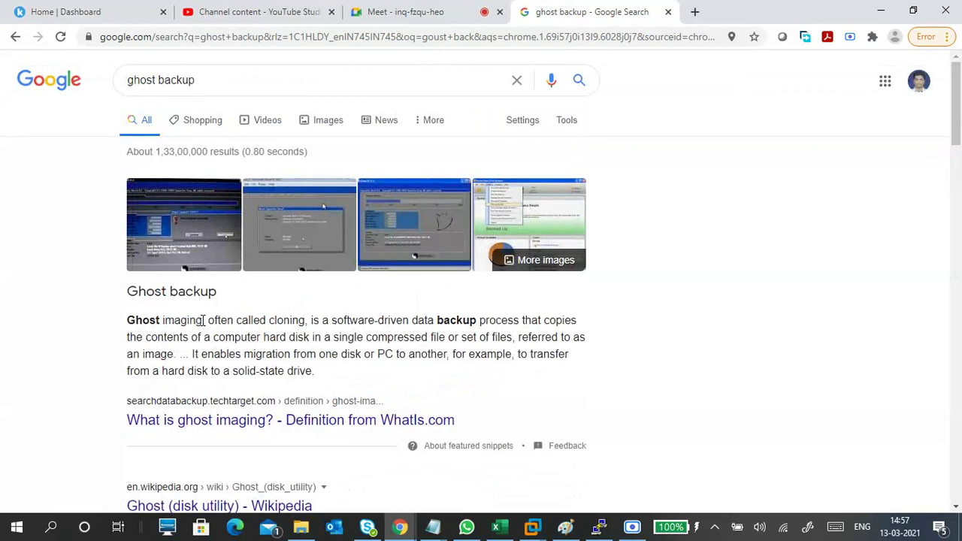
pyautogui.moveTo(203, 320); pyautogui.dragTo(124, 319)
pyautogui.moveTo(218, 294); pyautogui.dragTo(129, 294)
pyautogui.press('super+c')
pyautogui.rightClick(147, 300)
# - Copy the 'Ghost backup' heading and paste it below 'copying data -->' in the day25 notes
pyautogui.click(167, 307)
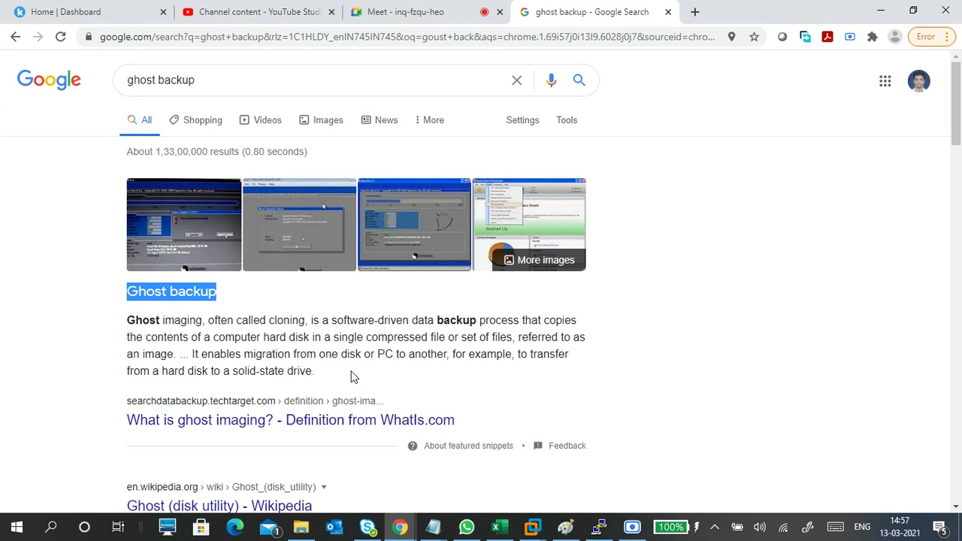
pyautogui.click(432, 527)
pyautogui.click(539, 461)
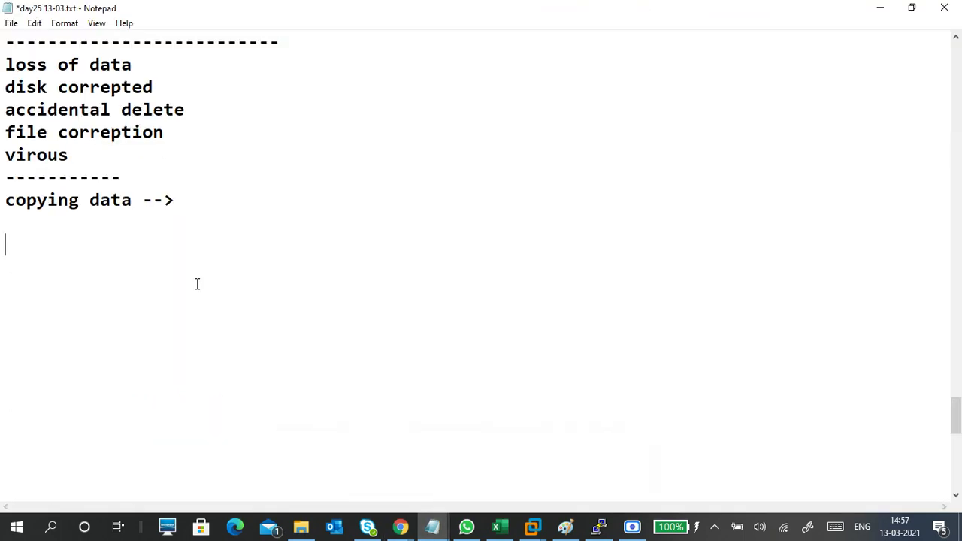
pyautogui.rightClick(181, 272)
pyautogui.click(136, 332)
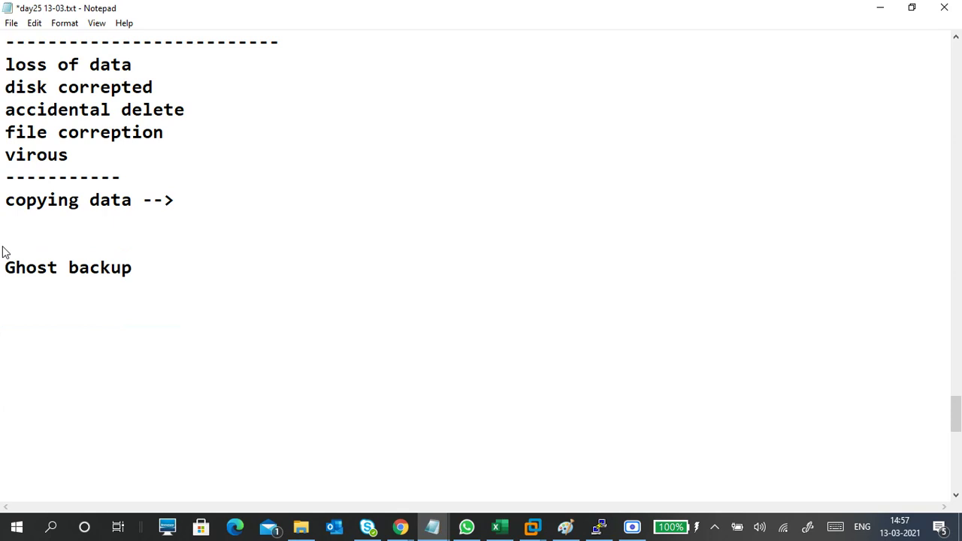
pyautogui.click(3, 247)
# - In the backup diagram, brush over c3, draw a box under the NAS and server, and curve it into c3
pyautogui.click(565, 528)
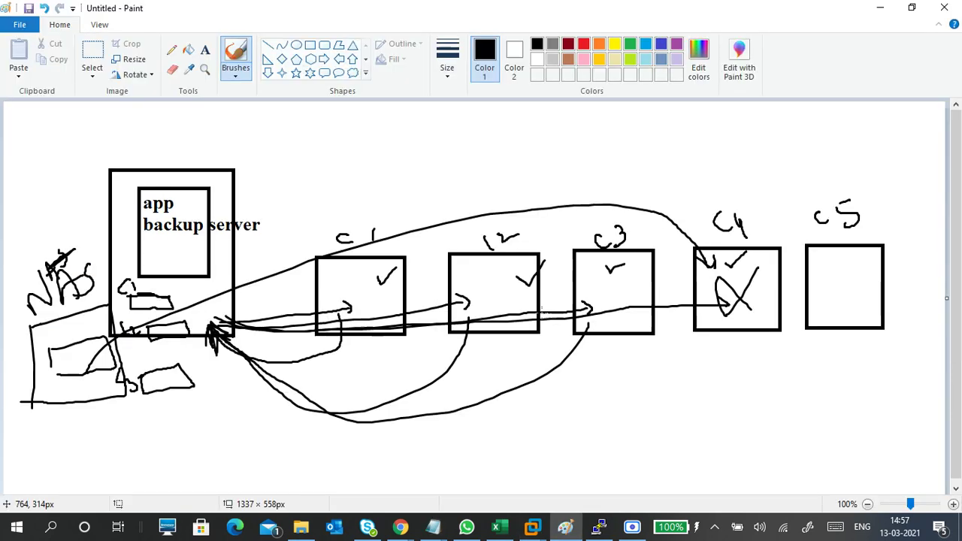
pyautogui.moveTo(583, 276)
pyautogui.mouseDown()
pyautogui.moveTo(573, 270)
pyautogui.moveTo(573, 294)
pyautogui.moveTo(641, 318)
pyautogui.moveTo(308, 494)
pyautogui.moveTo(215, 440)
pyautogui.moveTo(205, 458)
pyautogui.mouseUp()
pyautogui.moveTo(150, 404)
pyautogui.mouseDown()
pyautogui.moveTo(166, 454)
pyautogui.moveTo(150, 404)
pyautogui.moveTo(122, 407)
pyautogui.mouseUp()
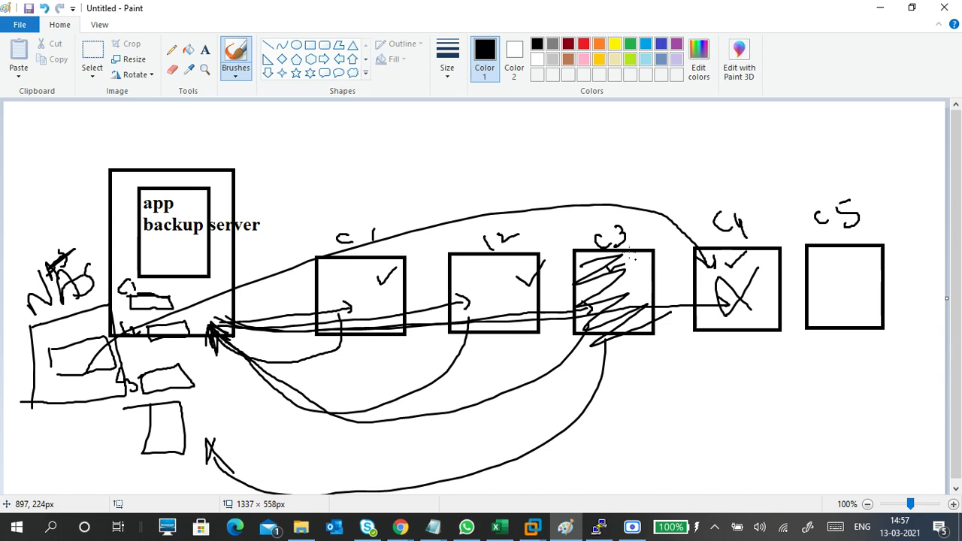
pyautogui.moveTo(638, 260)
pyautogui.mouseDown()
pyautogui.moveTo(636, 305)
pyautogui.moveTo(690, 357)
pyautogui.mouseUp()
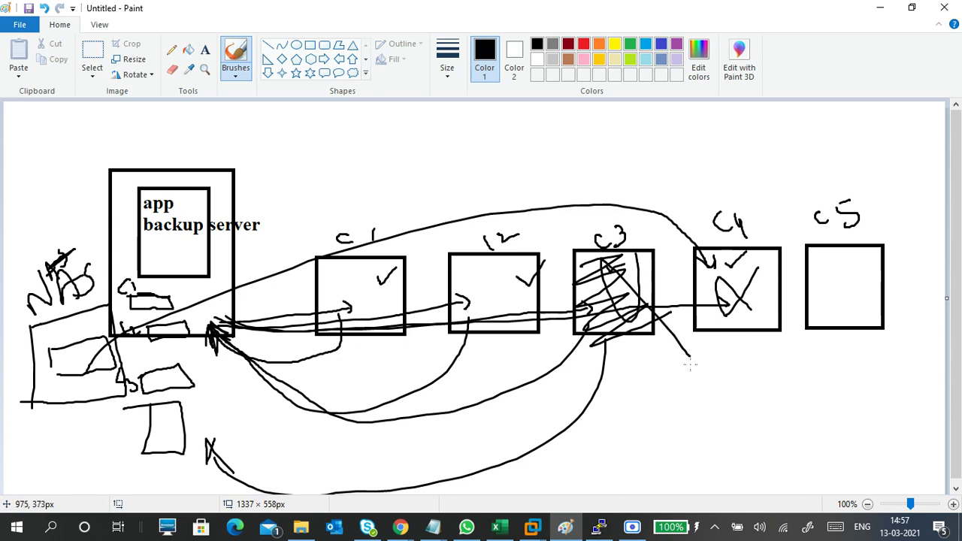
pyautogui.moveTo(167, 418)
pyautogui.mouseDown()
pyautogui.moveTo(174, 427)
pyautogui.moveTo(594, 342)
pyautogui.moveTo(610, 314)
pyautogui.mouseUp()
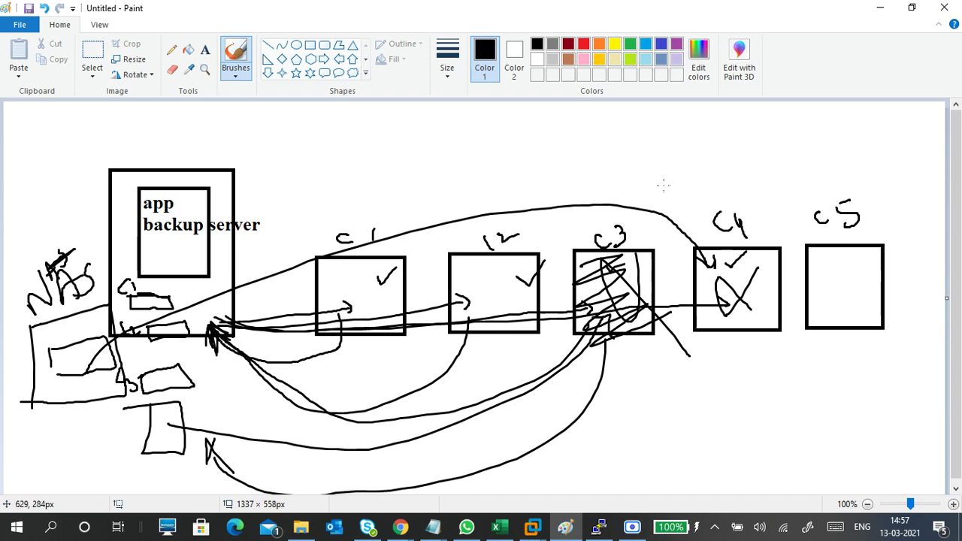
pyautogui.click(879, 9)
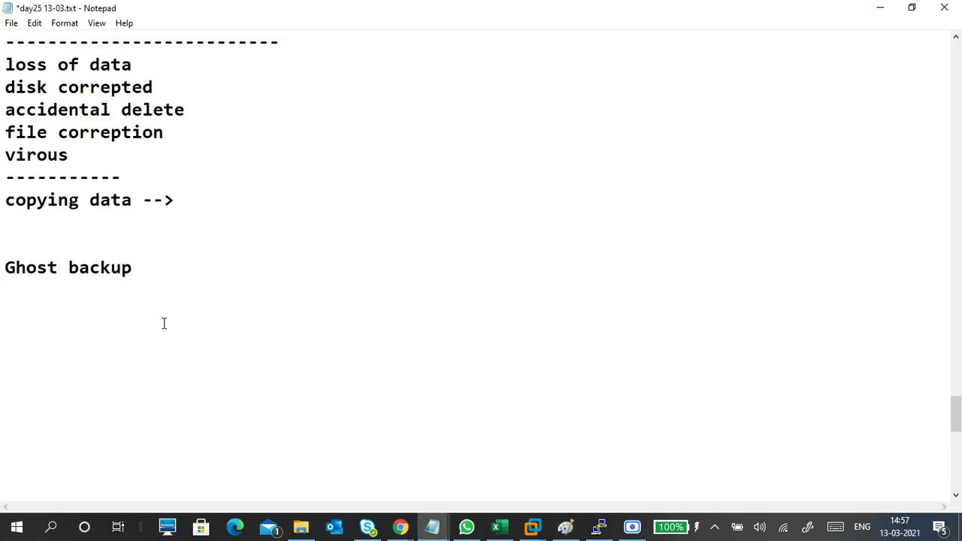
# - Back in the 'ghost backup' results, expand the 'Is Norton Ghost still available?' answer
pyautogui.click(400, 528)
pyautogui.click(263, 419)
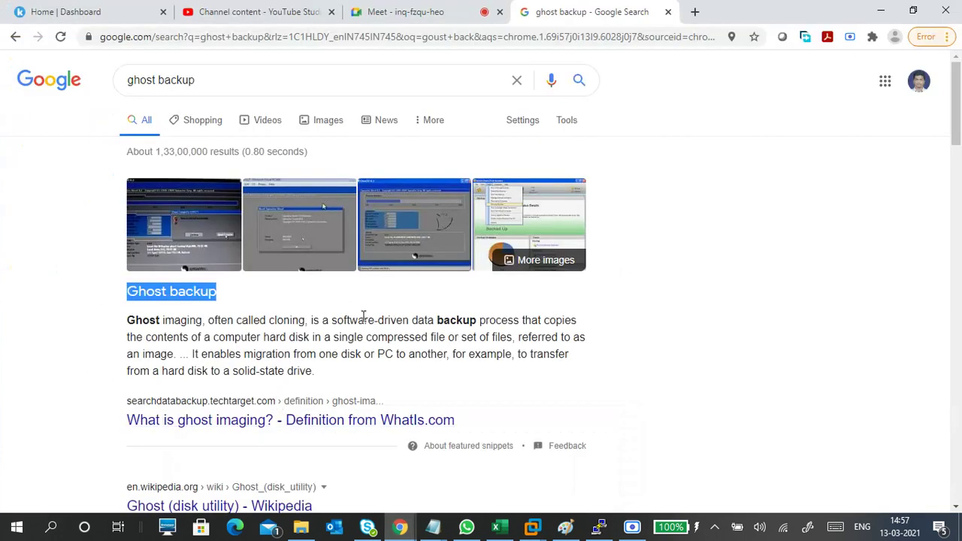
pyautogui.scroll(-3, 367, 324)
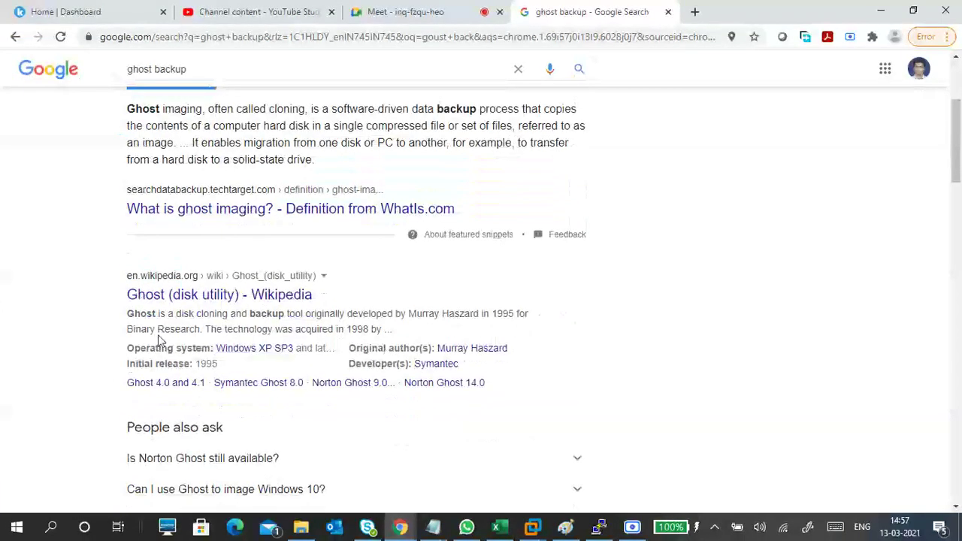
pyautogui.scroll(3, 329, 337)
pyautogui.scroll(-5, 328, 338)
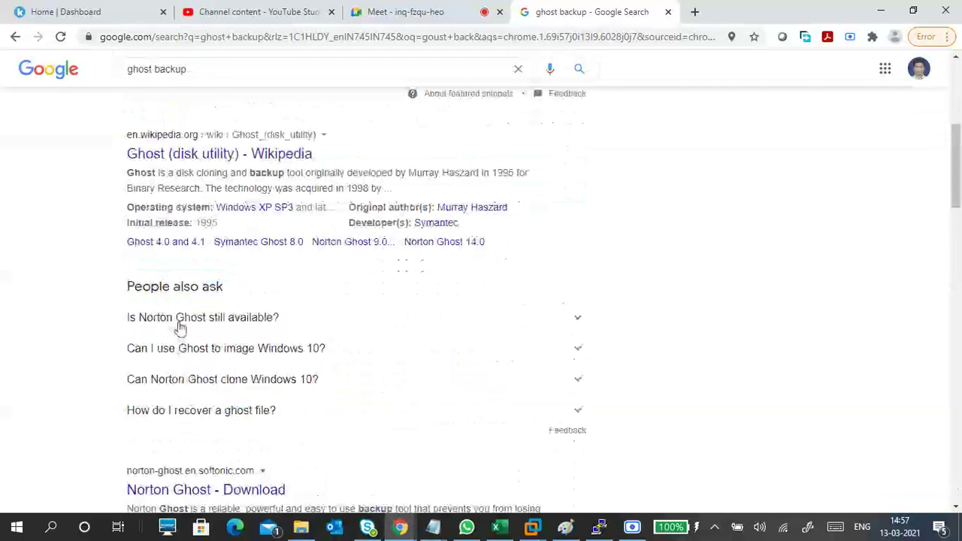
pyautogui.click(178, 323)
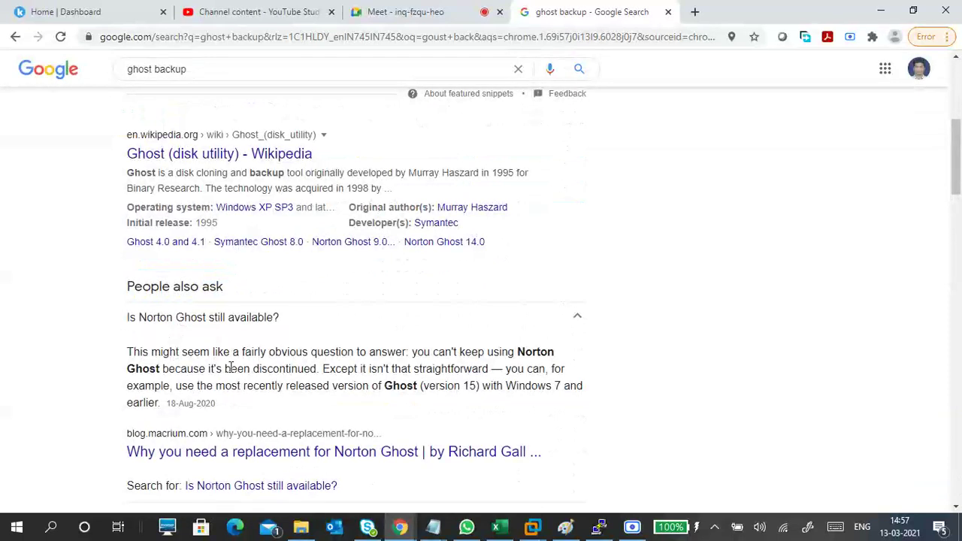
pyautogui.moveTo(430, 385); pyautogui.dragTo(481, 385)
pyautogui.click(333, 369)
# - Expand 'Can I use Ghost to image Windows 10?' and select the 'ghost backup' query
pyautogui.scroll(-3, 333, 369)
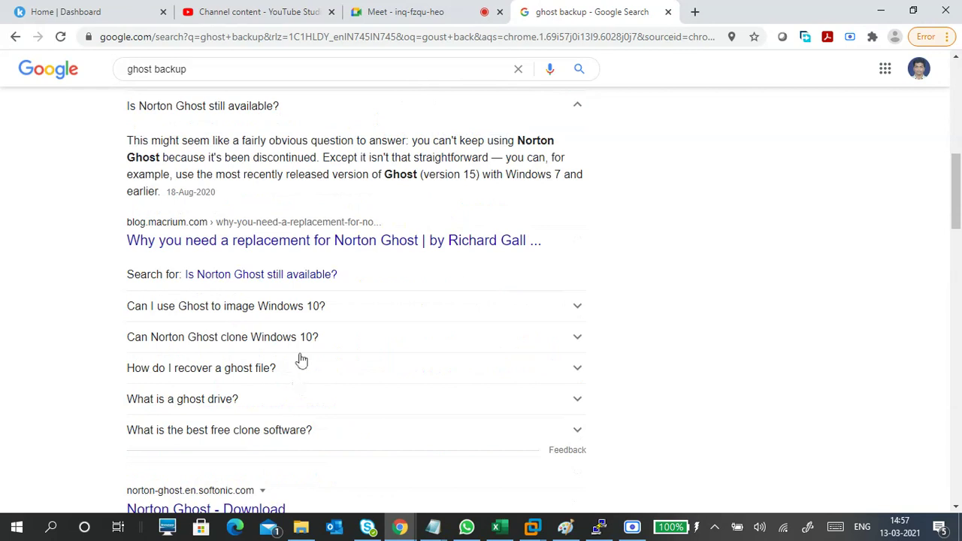
pyautogui.click(296, 317)
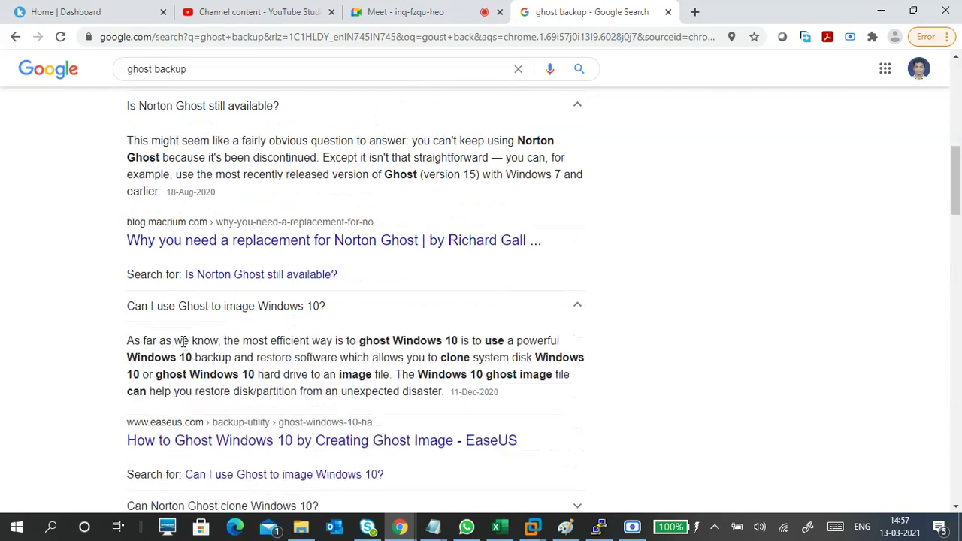
pyautogui.moveTo(183, 341); pyautogui.dragTo(416, 377)
pyautogui.click(416, 378)
pyautogui.scroll(5, 379, 372)
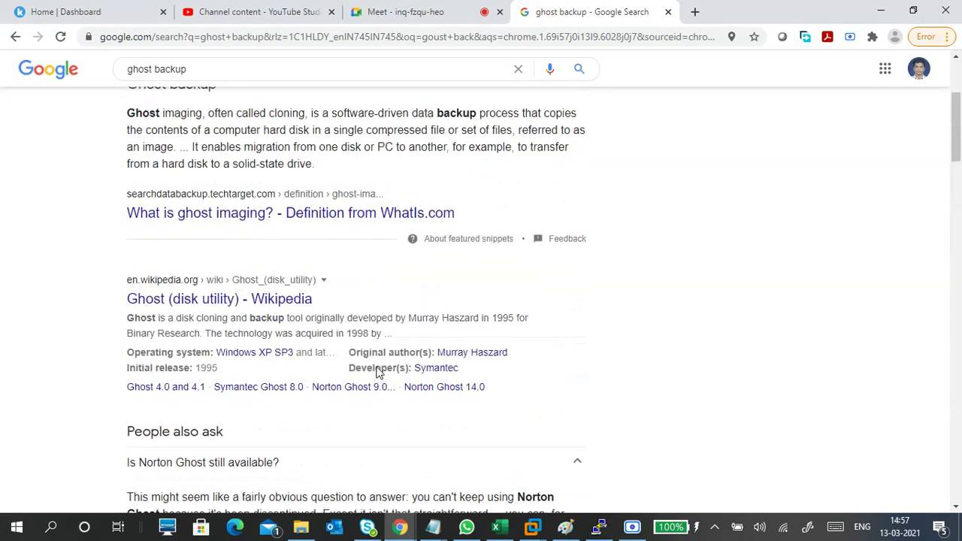
pyautogui.scroll(5, 379, 372)
pyautogui.moveTo(218, 83); pyautogui.dragTo(125, 81)
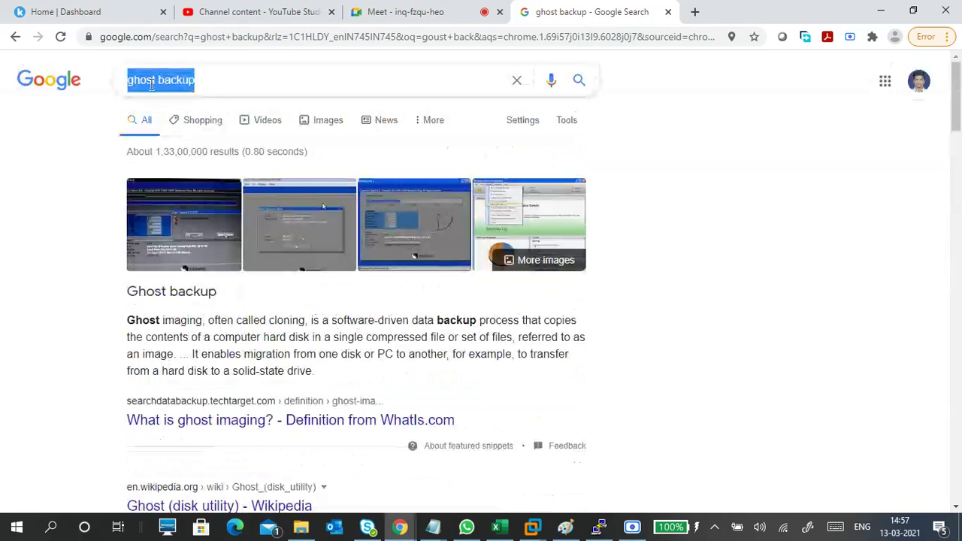
pyautogui.click(206, 80)
pyautogui.moveTo(206, 81); pyautogui.dragTo(118, 80)
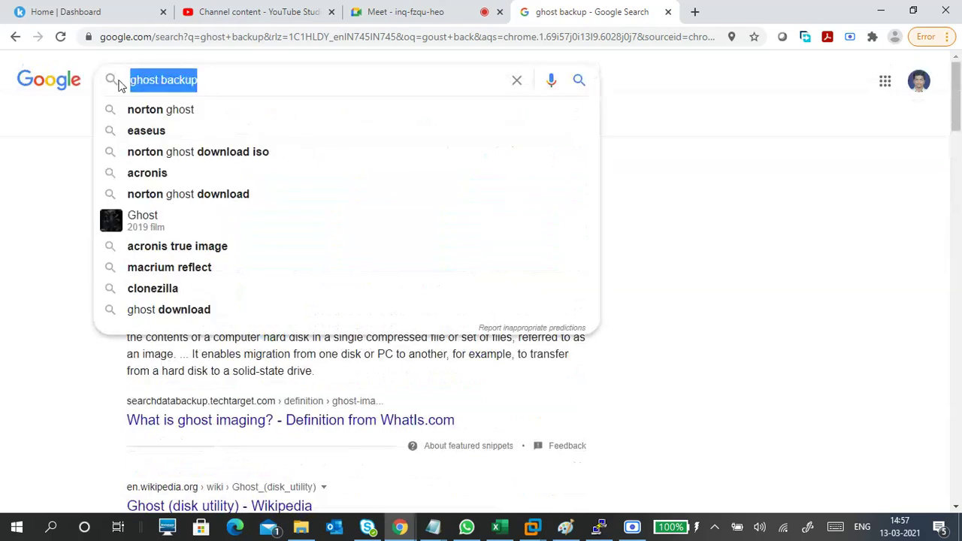
# - Search Google for 'netbackup'
pyautogui.write('net')
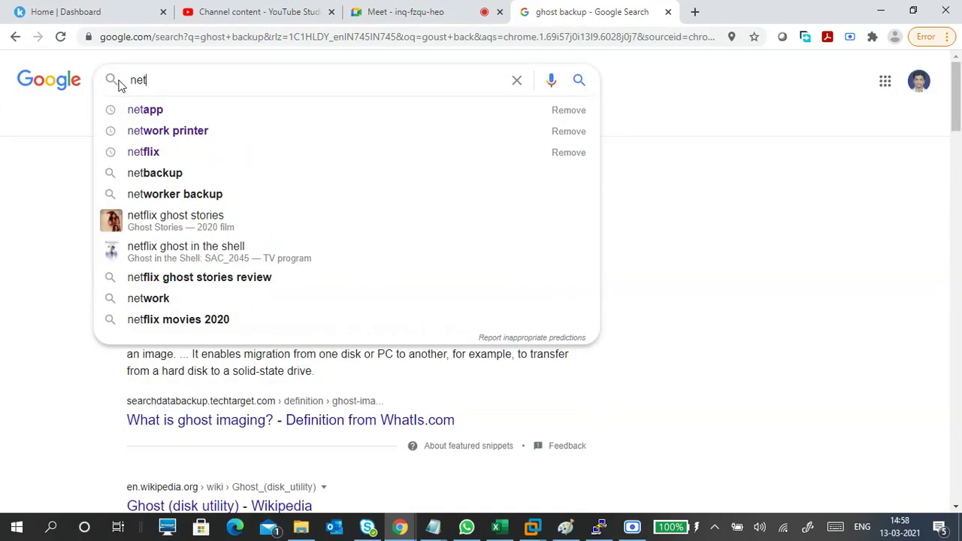
pyautogui.write('backup')
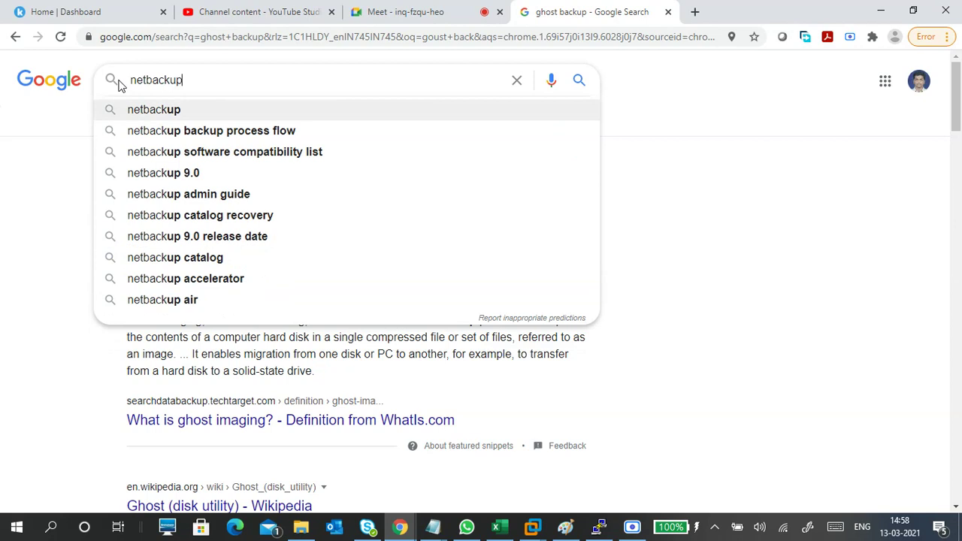
pyautogui.press('Return')
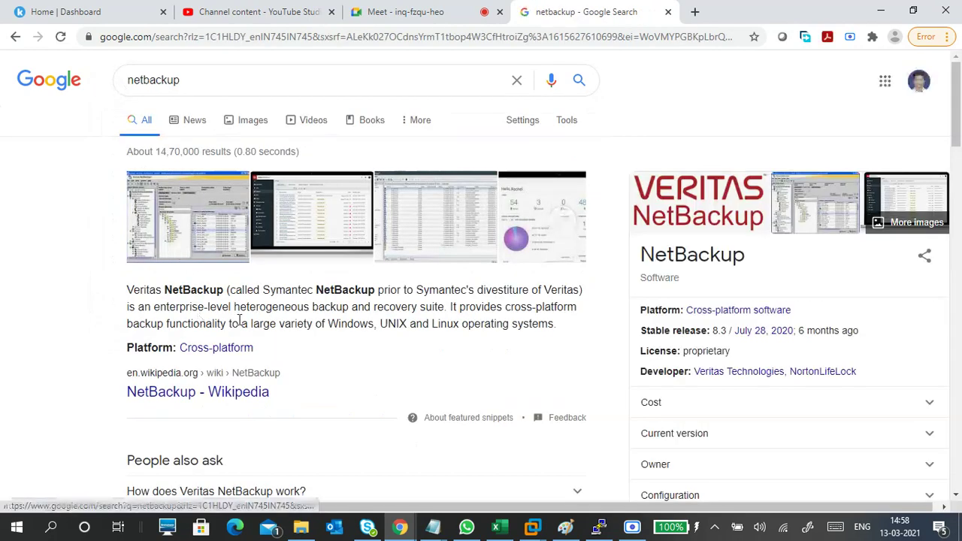
pyautogui.moveTo(263, 290); pyautogui.dragTo(380, 291)
pyautogui.click(378, 291)
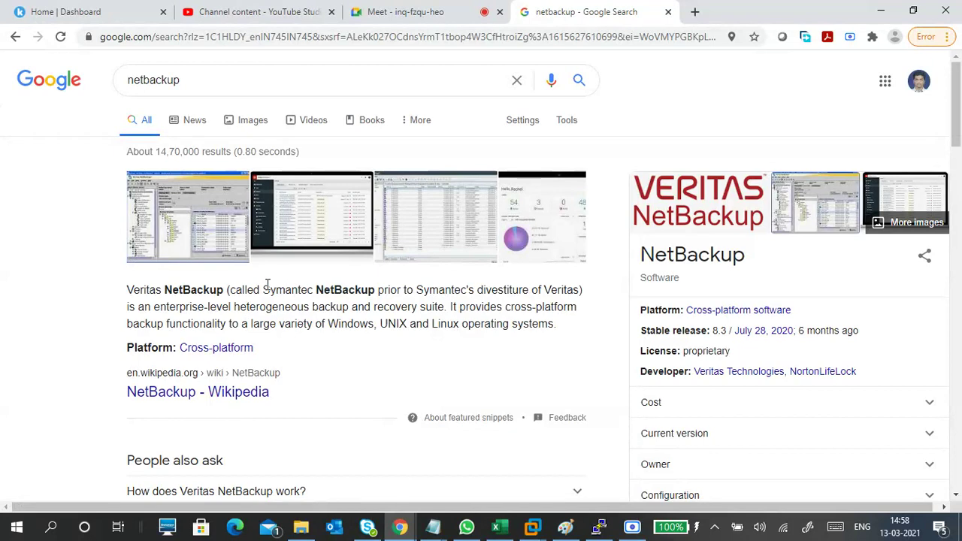
# - Copy 'Veritas NetBackup' from the summary and review its cross-platform Windows, UNIX and Linux support
pyautogui.moveTo(127, 291); pyautogui.dragTo(223, 290)
pyautogui.press('super+c')
pyautogui.rightClick(209, 289)
pyautogui.click(233, 297)
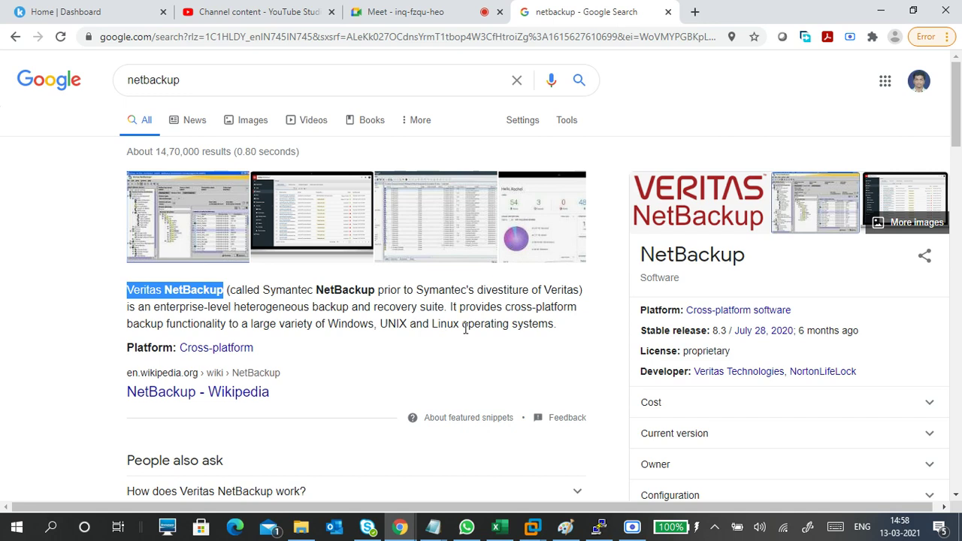
pyautogui.moveTo(281, 324); pyautogui.dragTo(578, 307)
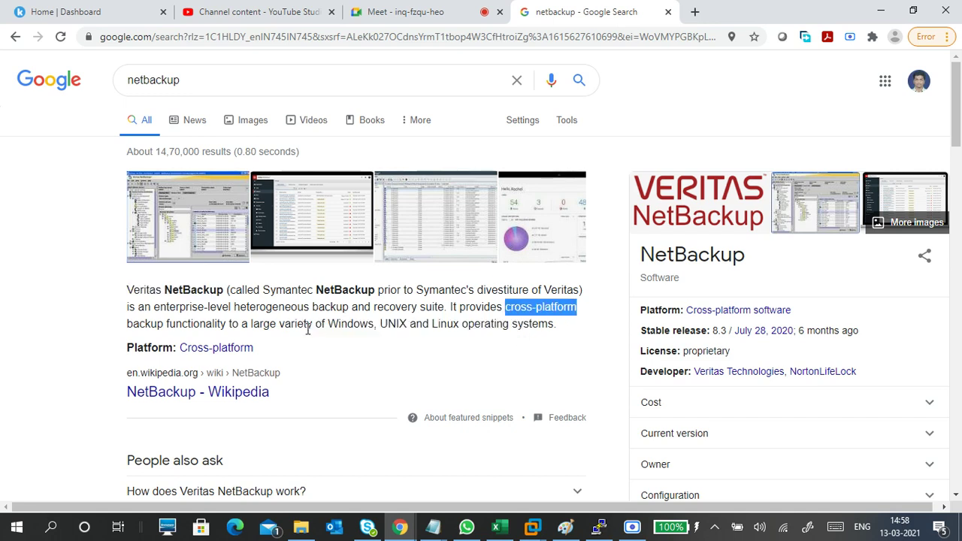
pyautogui.moveTo(307, 328); pyautogui.dragTo(554, 338)
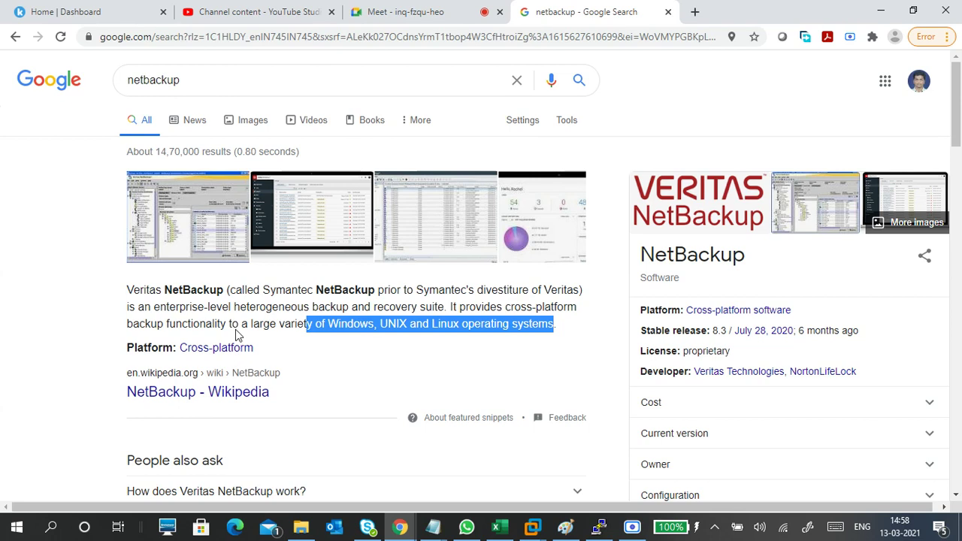
pyautogui.scroll(-5, 350, 370)
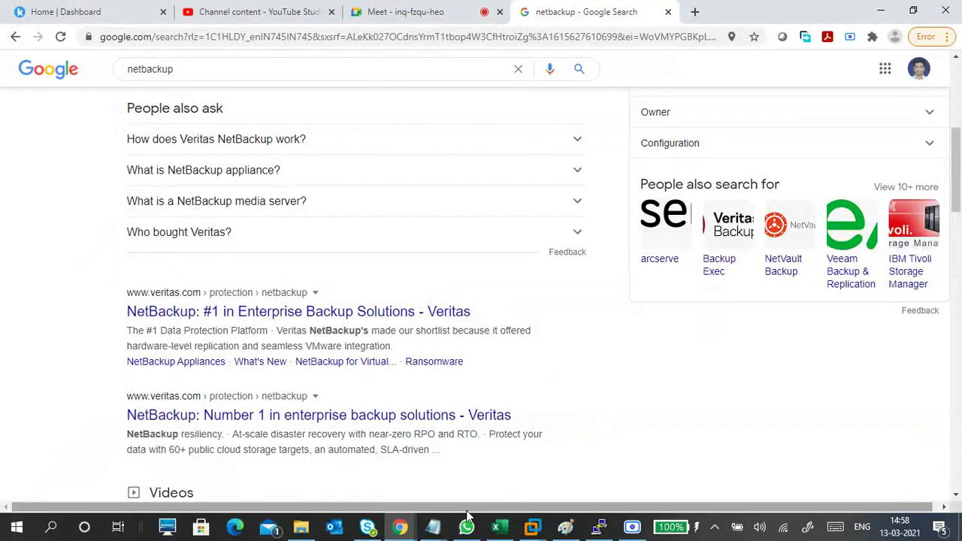
# - Paste 'Veritas NetBackup' on a new line and append '-> Norton' after 'Ghost backup' in the notes
pyautogui.moveTo(433, 527)
pyautogui.click(561, 467)
pyautogui.hotkey('shift', 'F10')
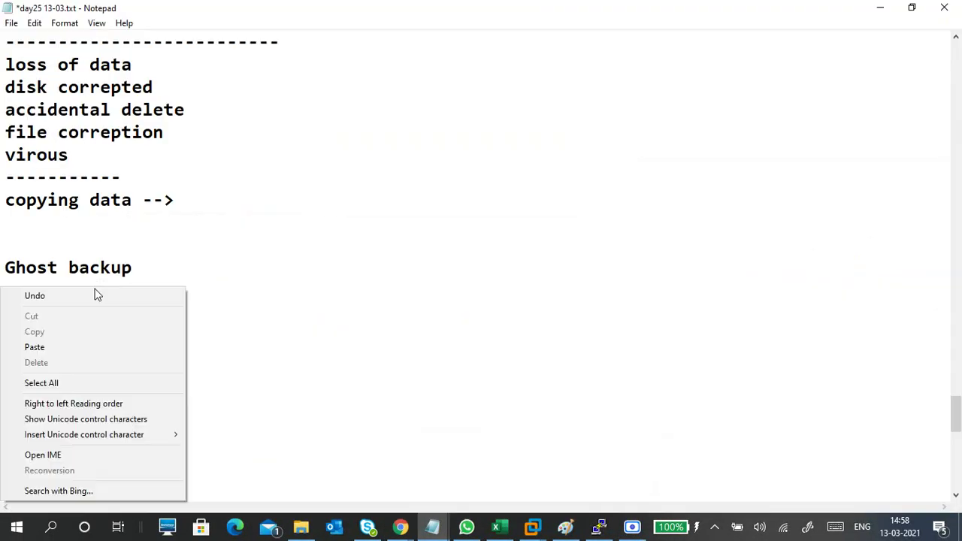
pyautogui.click(92, 347)
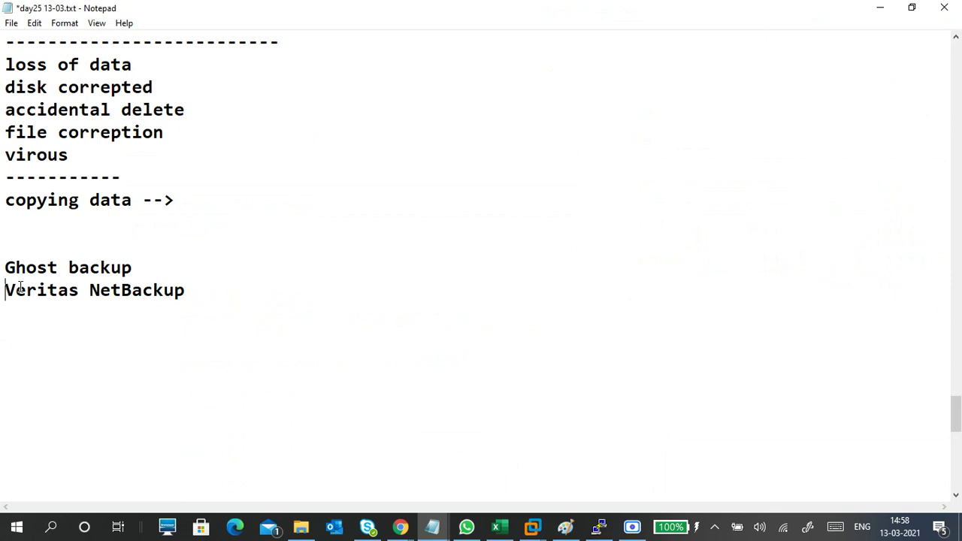
pyautogui.click(158, 264)
pyautogui.write('-> N')
pyautogui.write('orton')
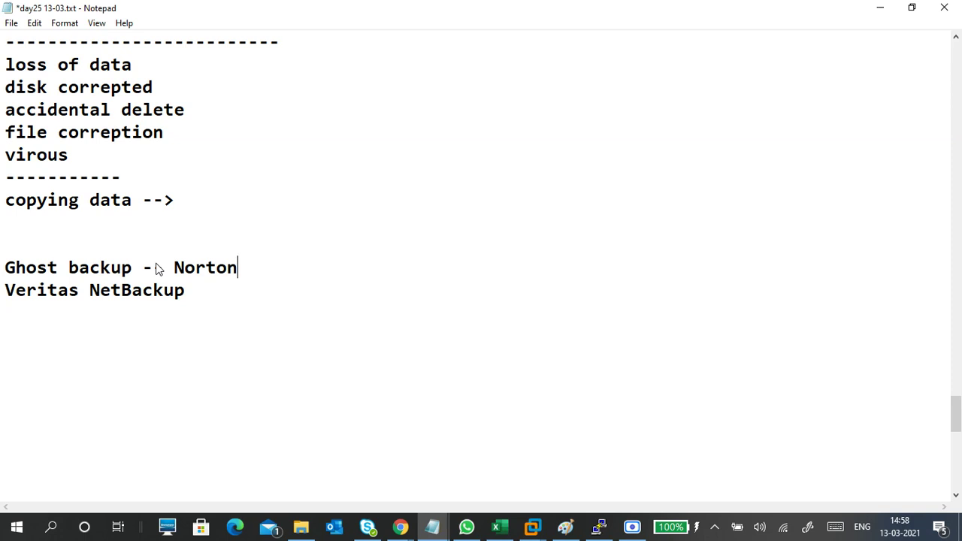
pyautogui.click(83, 291)
# - Replace the query with 'commvault backup' and run the search
pyautogui.click(880, 8)
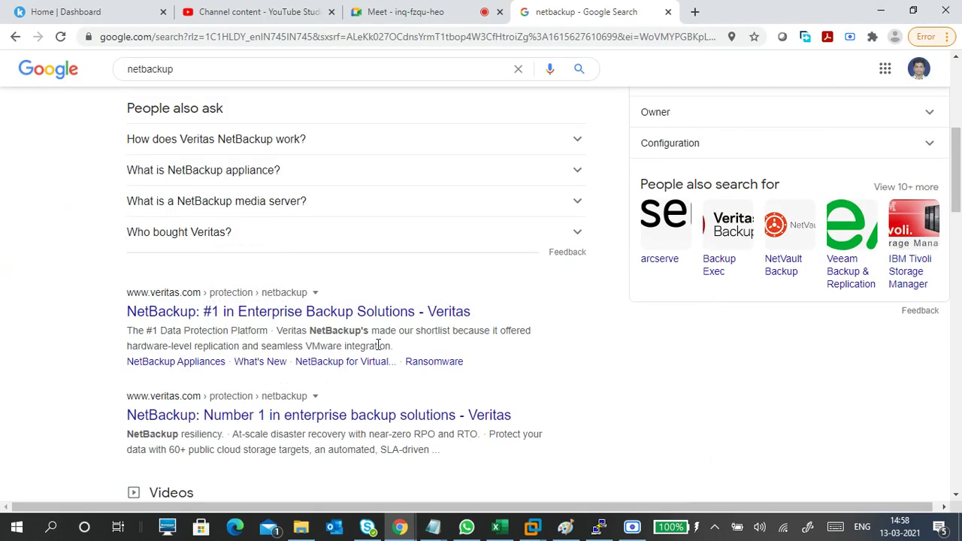
pyautogui.scroll(-3, 379, 345)
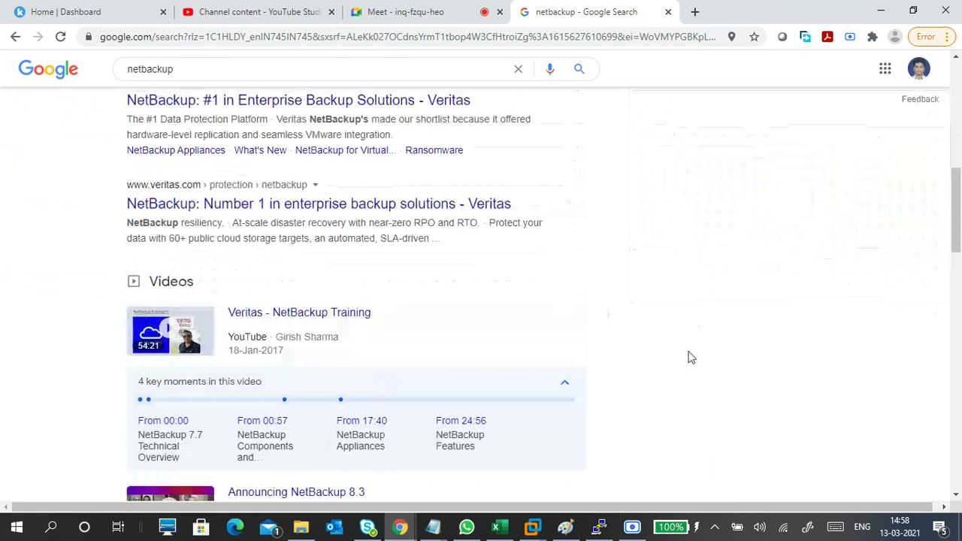
pyautogui.scroll(-5, 684, 356)
pyautogui.scroll(-3, 661, 366)
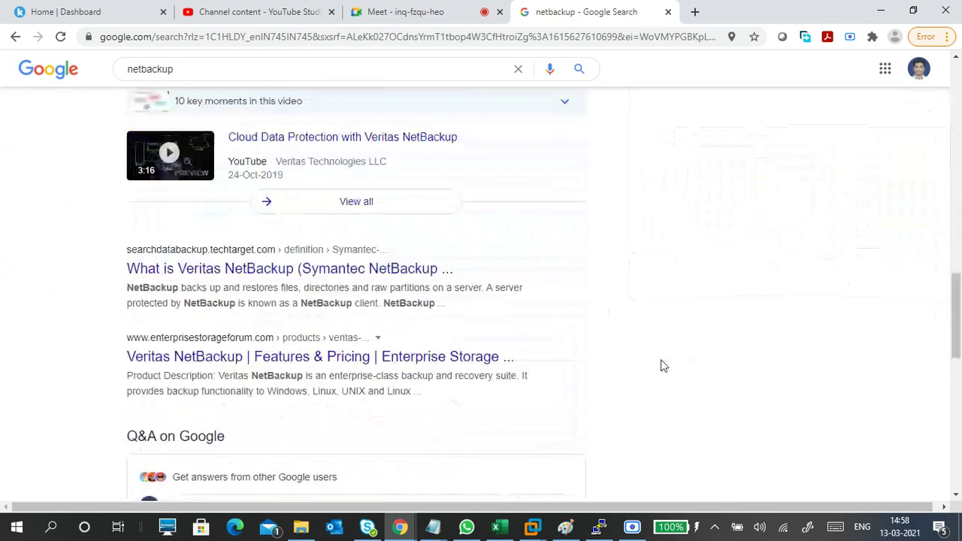
pyautogui.scroll(12, 661, 365)
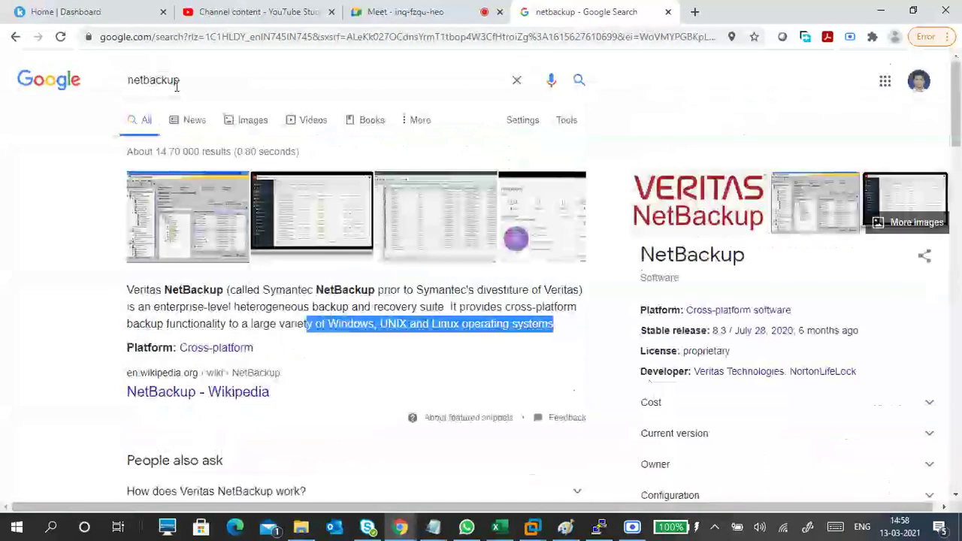
pyautogui.doubleClick(177, 87)
pyautogui.write('co')
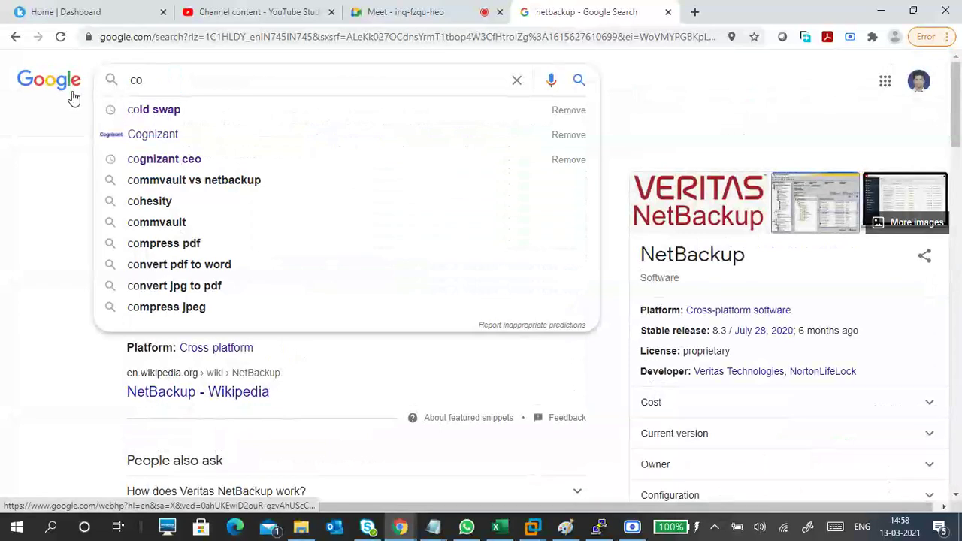
pyautogui.write('mvo')
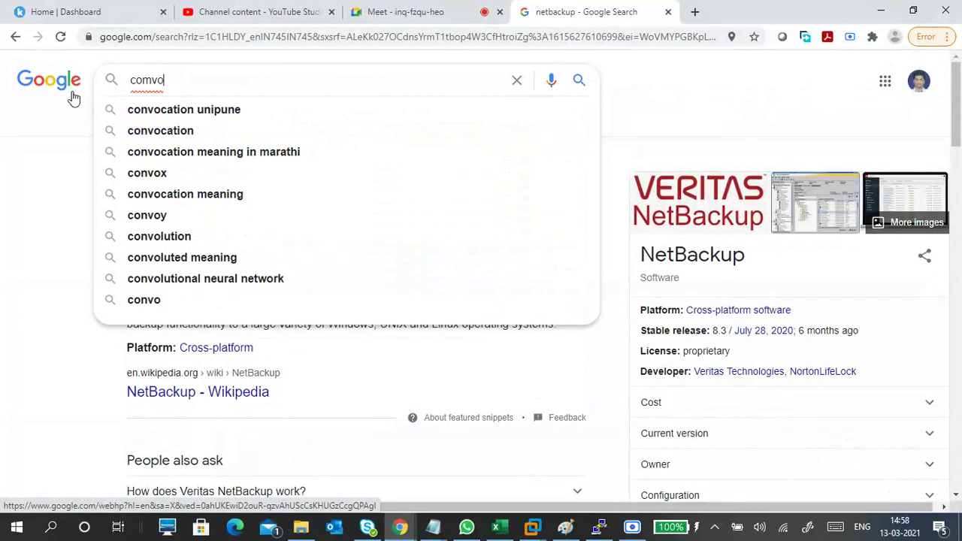
pyautogui.press('BackSpace')
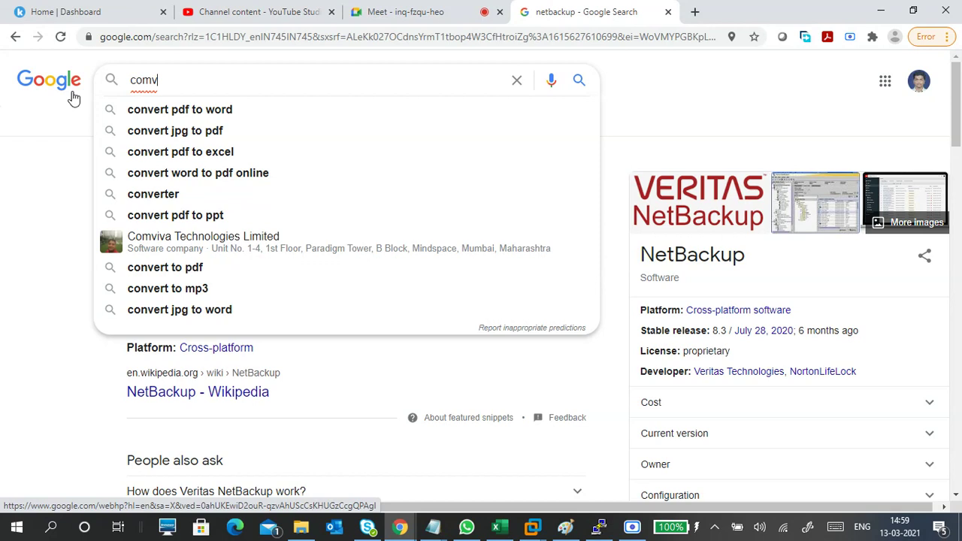
pyautogui.write('ult')
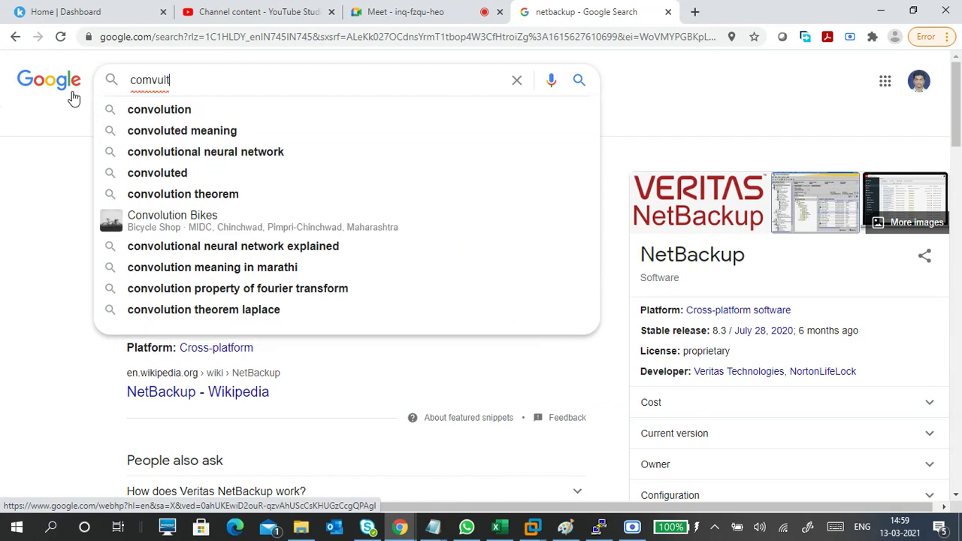
pyautogui.press('Down')
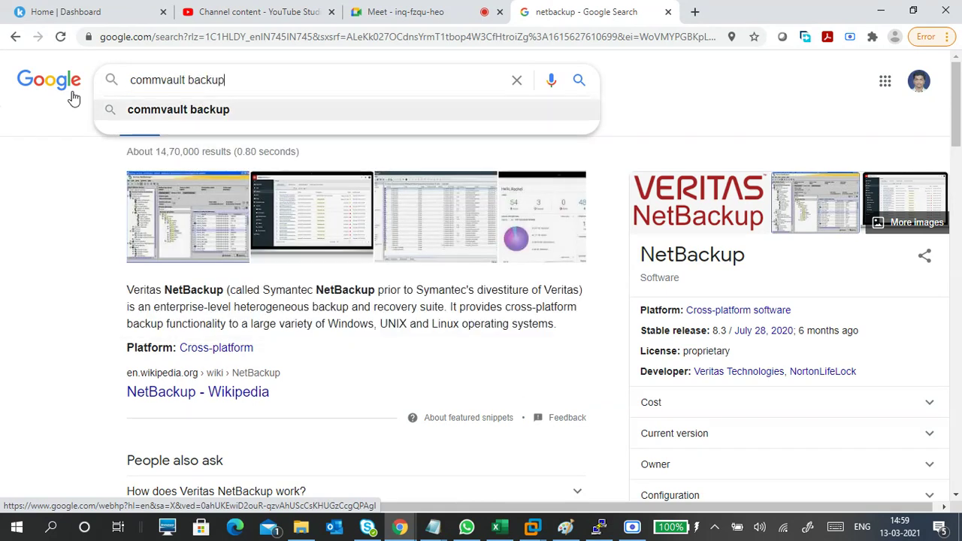
pyautogui.press('Return')
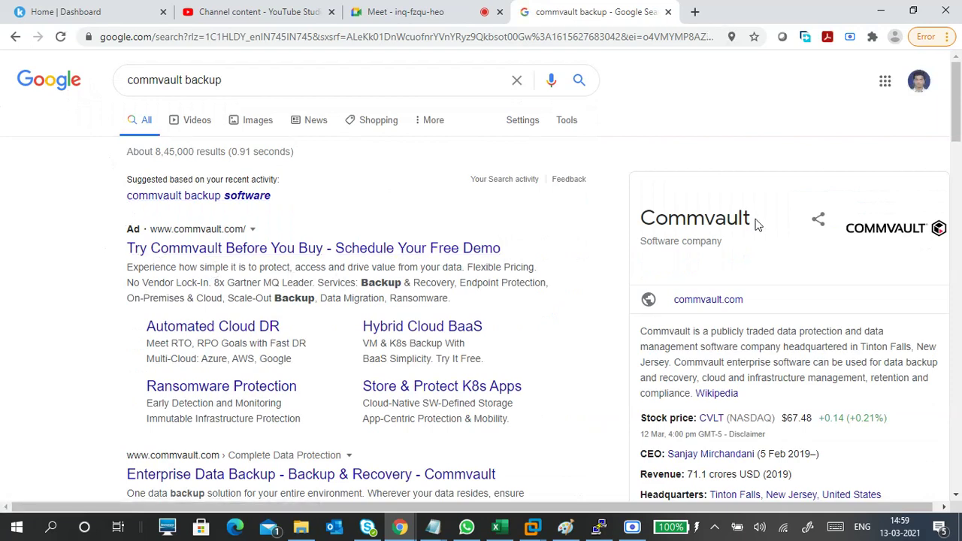
# - Copy the company name 'Commvault' from the results panel
pyautogui.moveTo(755, 218); pyautogui.dragTo(642, 216)
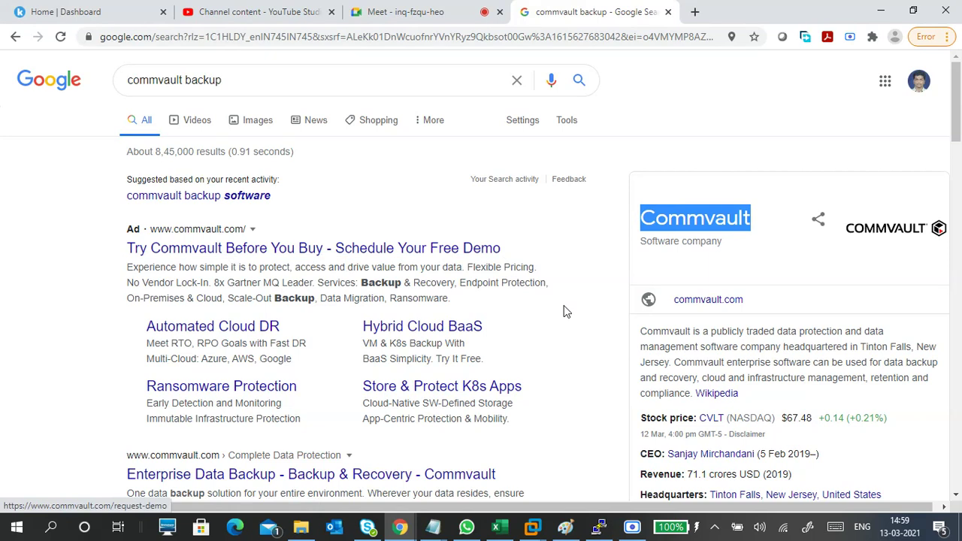
pyautogui.scroll(-1, 683, 346)
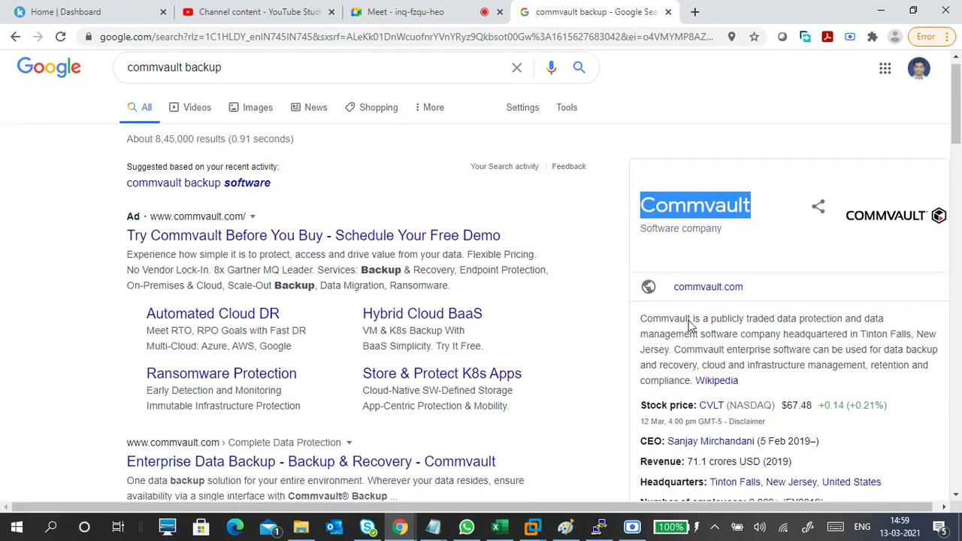
pyautogui.rightClick(723, 149)
pyautogui.click(743, 157)
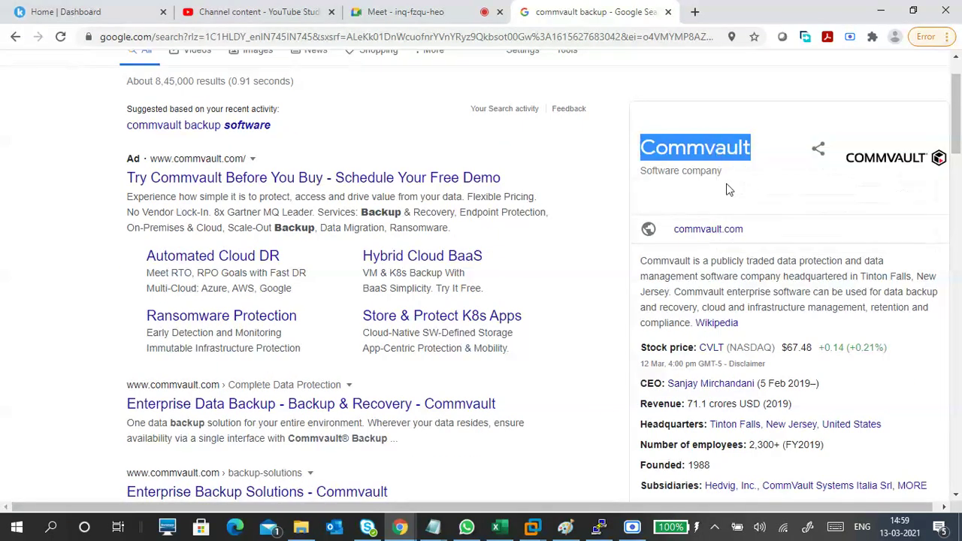
pyautogui.click(432, 526)
# - Paste 'Commvault' under Veritas NetBackup and add a 'tools' label above Ghost backup
pyautogui.click(568, 480)
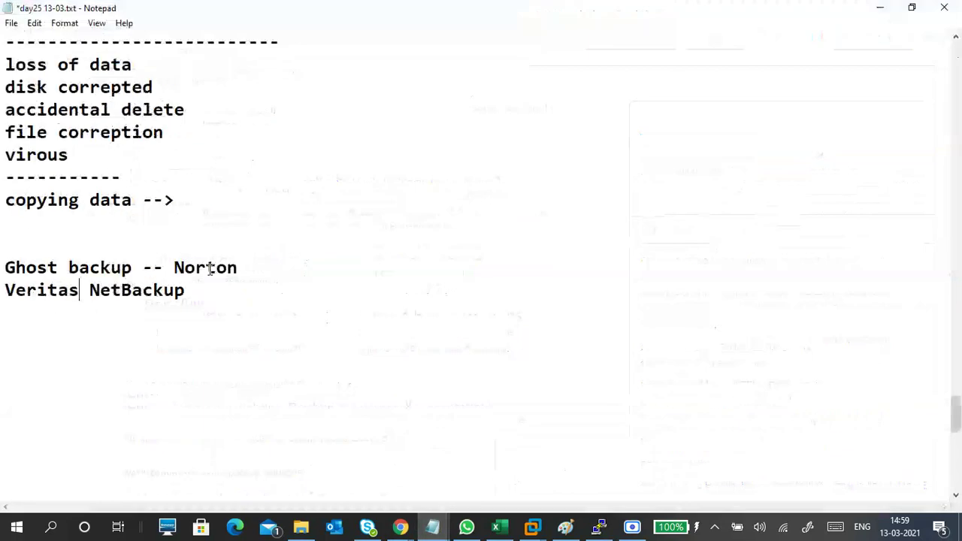
pyautogui.click(90, 316)
pyautogui.hotkey('shift', 'F10')
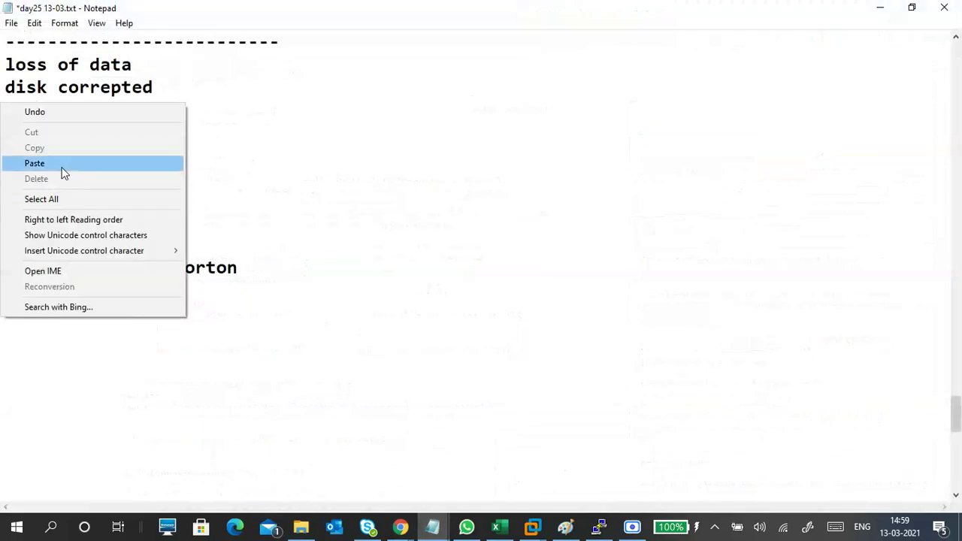
pyautogui.click(63, 164)
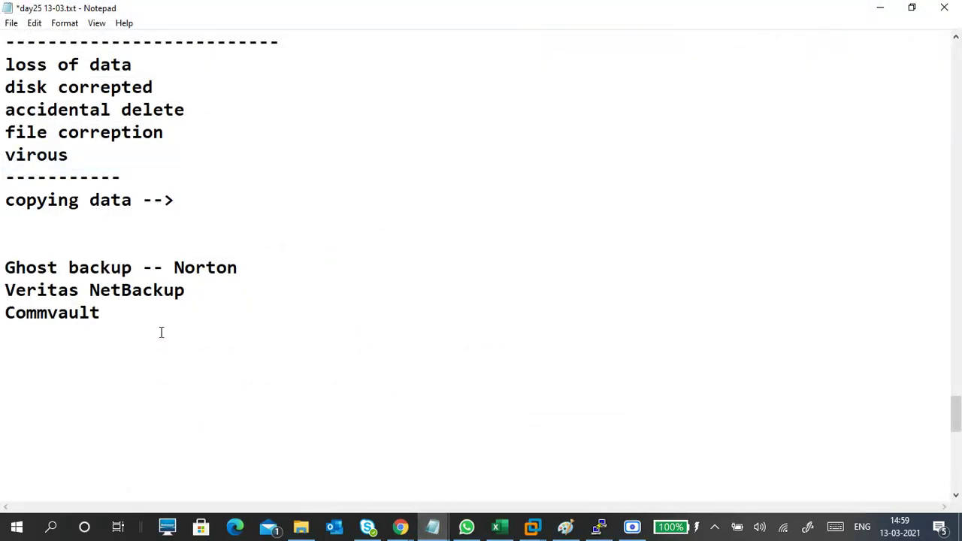
pyautogui.click(21, 250)
pyautogui.write('tools:')
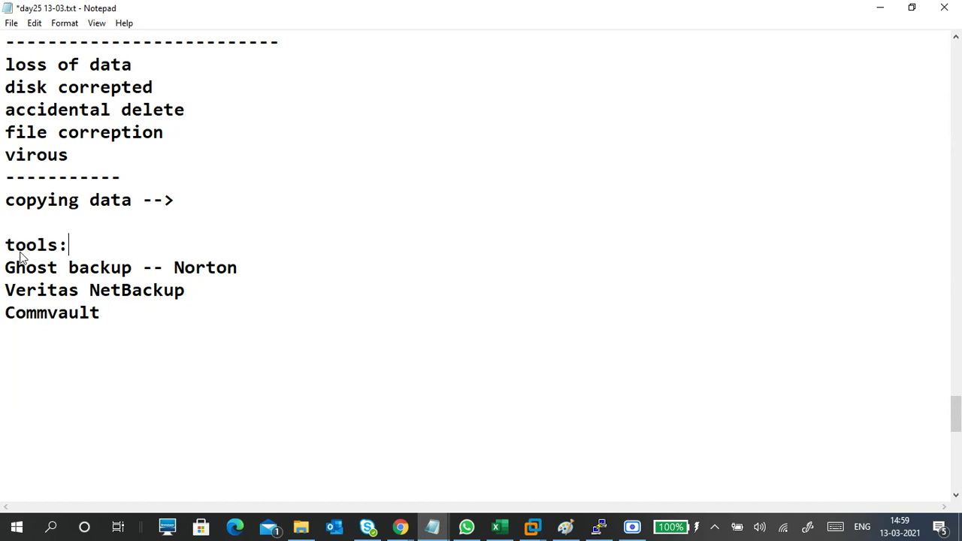
# - Type a row of hyphens as a divider below Commvault
pyautogui.click(19, 330)
pyautogui.scroll(-3, 198, 266)
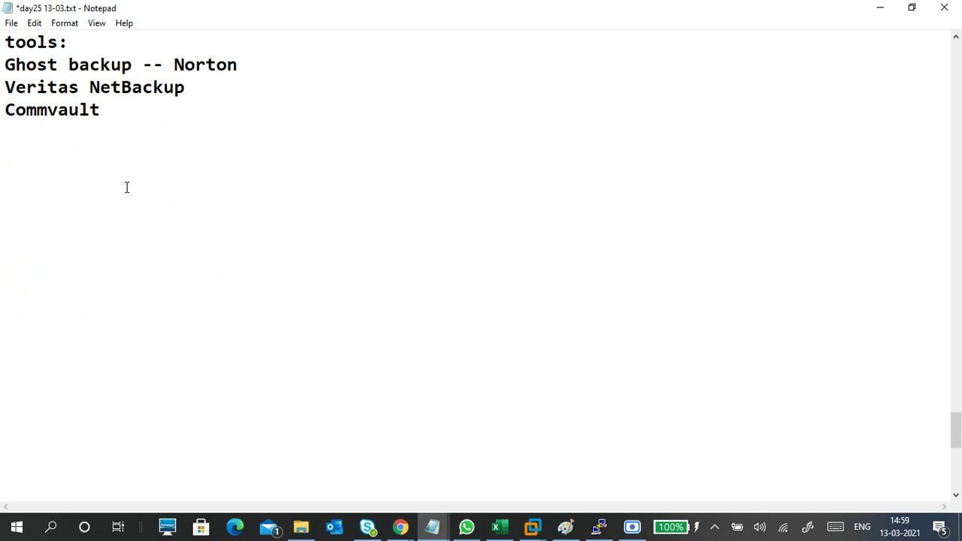
pyautogui.scroll(1, 128, 210)
pyautogui.scroll(1, 128, 233)
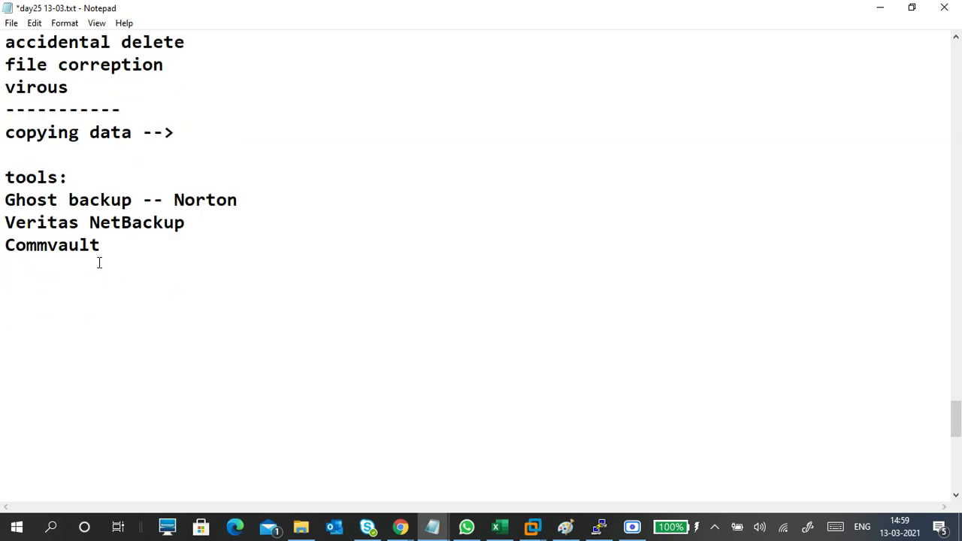
pyautogui.write('---------------')
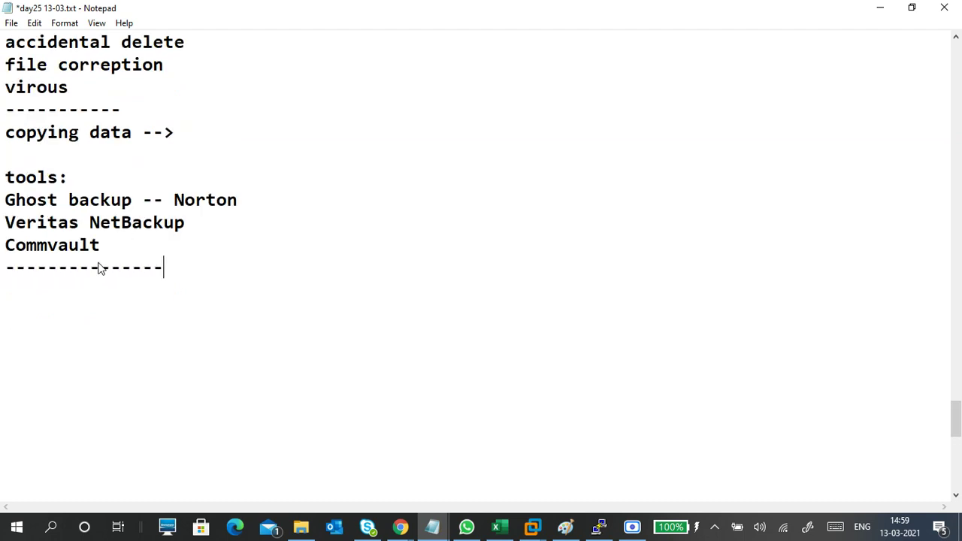
pyautogui.write('----')
# - Add a 'backup type:' heading under the divider, then switch to the Ser2003EE VM window
pyautogui.press('Return')
pyautogui.press('Return')
pyautogui.press('Return')
pyautogui.press('Return')
pyautogui.press('Return')
pyautogui.press('Return')
pyautogui.press('Return')
pyautogui.press('Return')
pyautogui.press('Return')
pyautogui.press('Return')
pyautogui.press('Return')
pyautogui.press('Return')
pyautogui.press('Return')
pyautogui.press('Return')
pyautogui.press('Return')
pyautogui.press('Return')
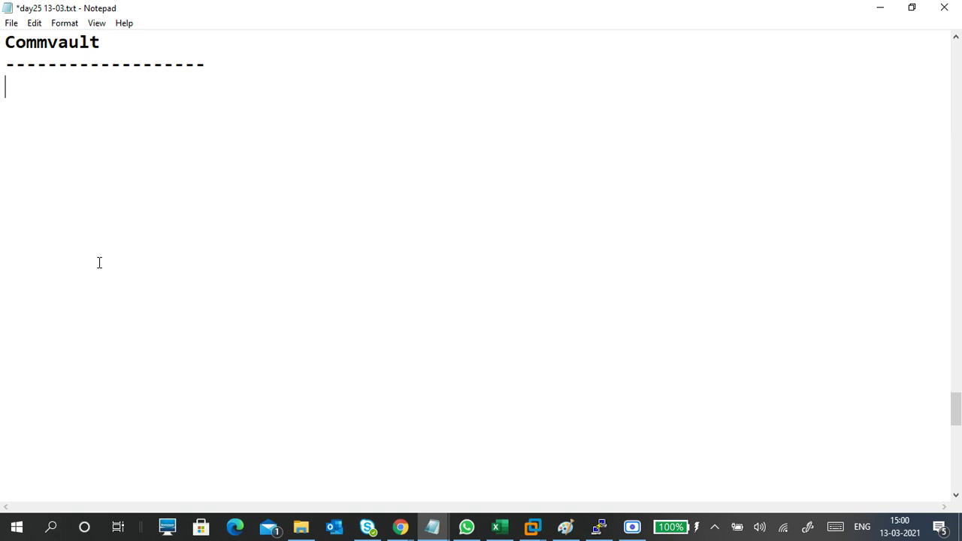
pyautogui.write('back type:')
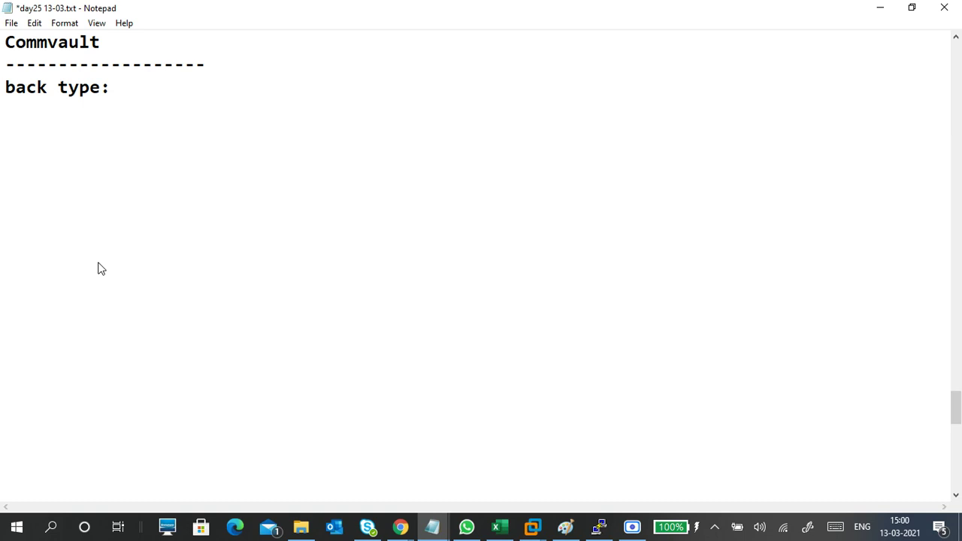
pyautogui.click(48, 88)
pyautogui.write('up')
pyautogui.press('Return')
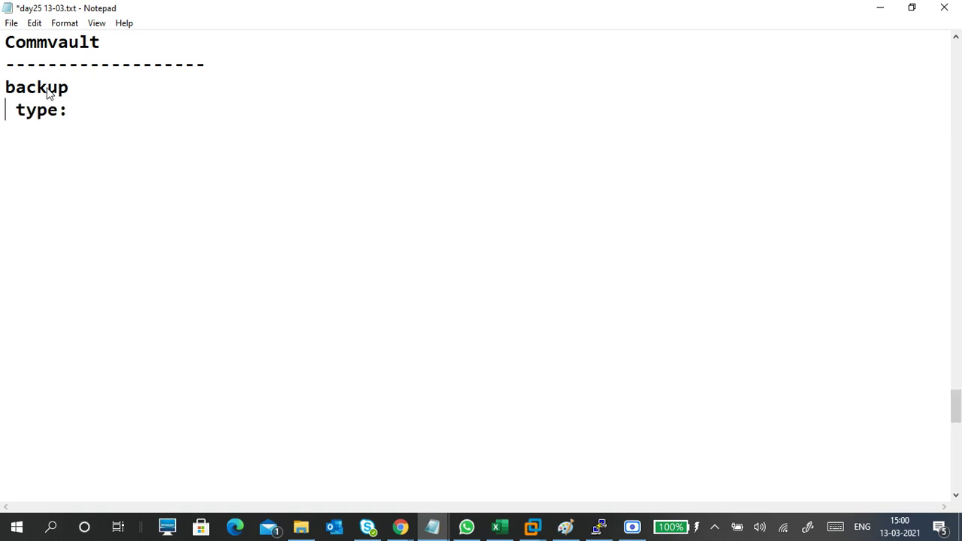
pyautogui.press('BackSpace')
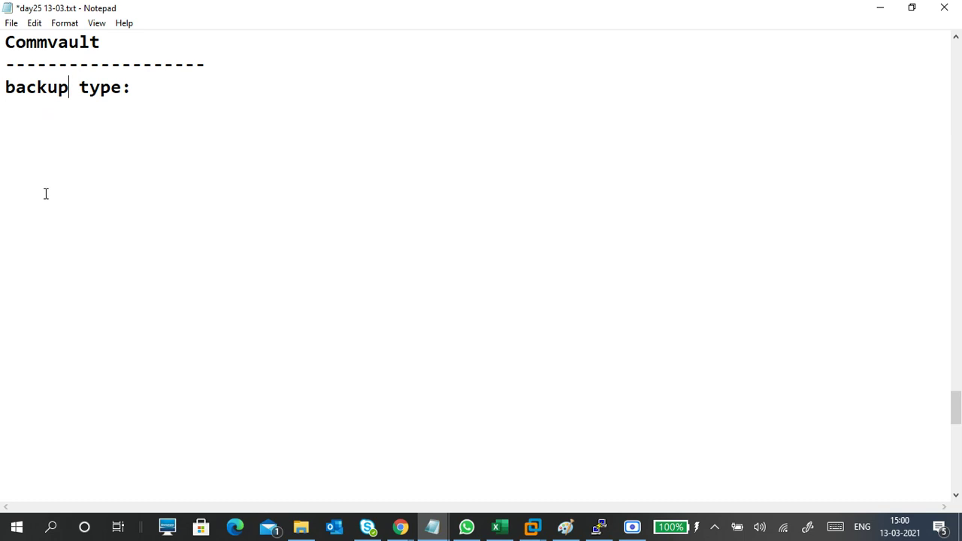
pyautogui.click(38, 139)
pyautogui.moveTo(533, 527)
pyautogui.click(677, 437)
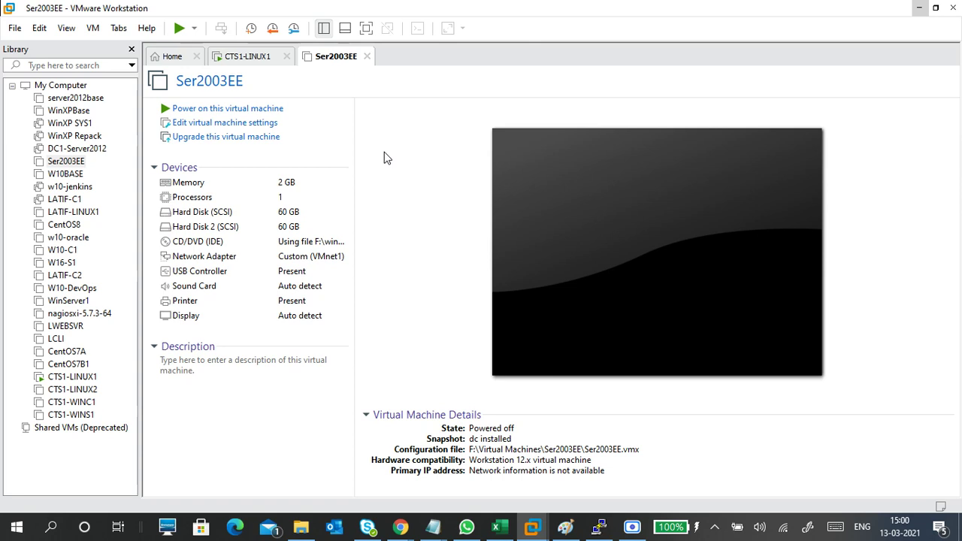
# - Launch Magnifier from Start search ('mag') and zoom the screen to 150%
pyautogui.press('super')
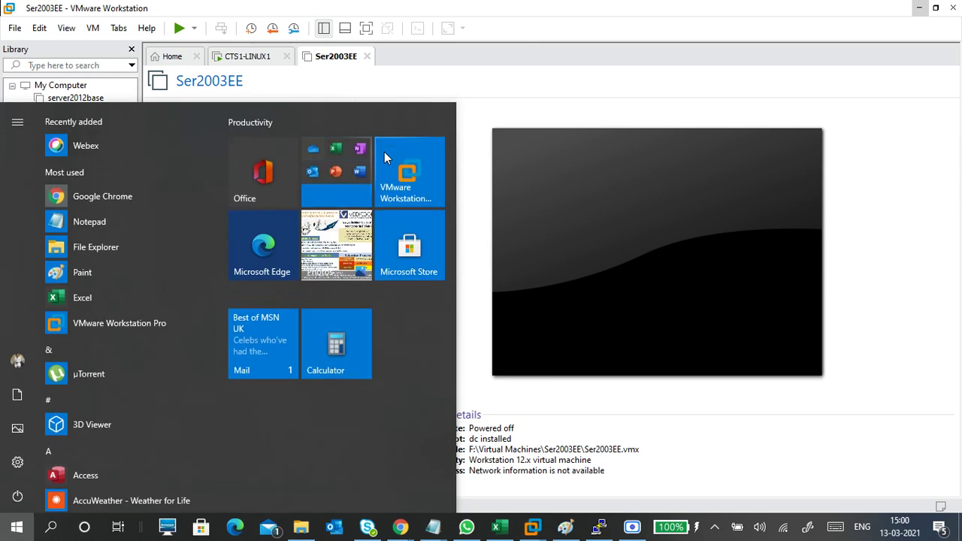
pyautogui.write('bac')
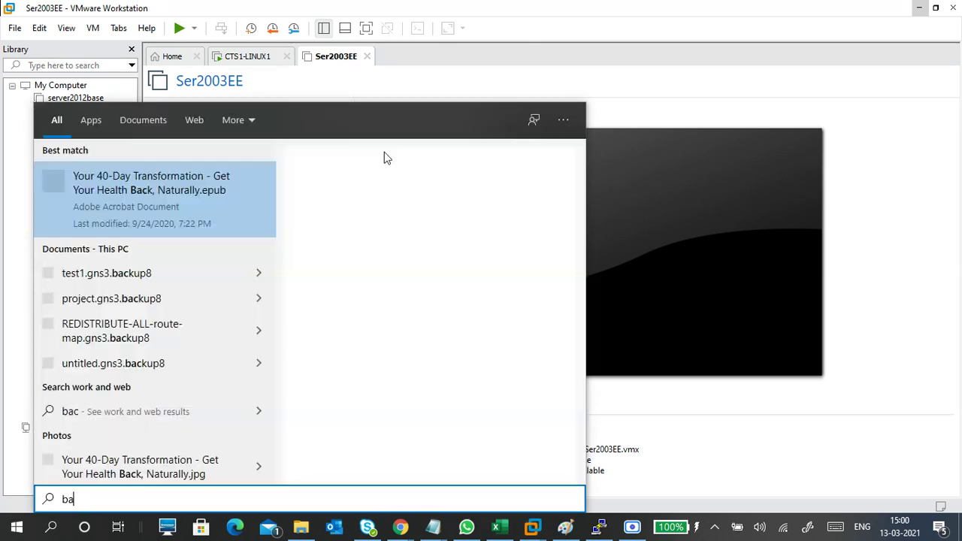
pyautogui.press('BackSpace')
pyautogui.press('BackSpace')
pyautogui.press('BackSpace')
pyautogui.write('mag')
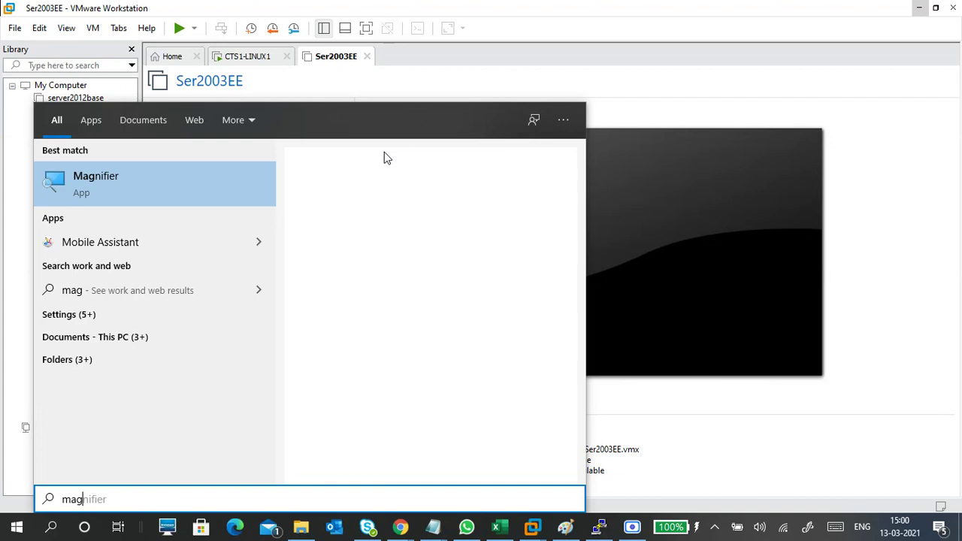
pyautogui.press('Return')
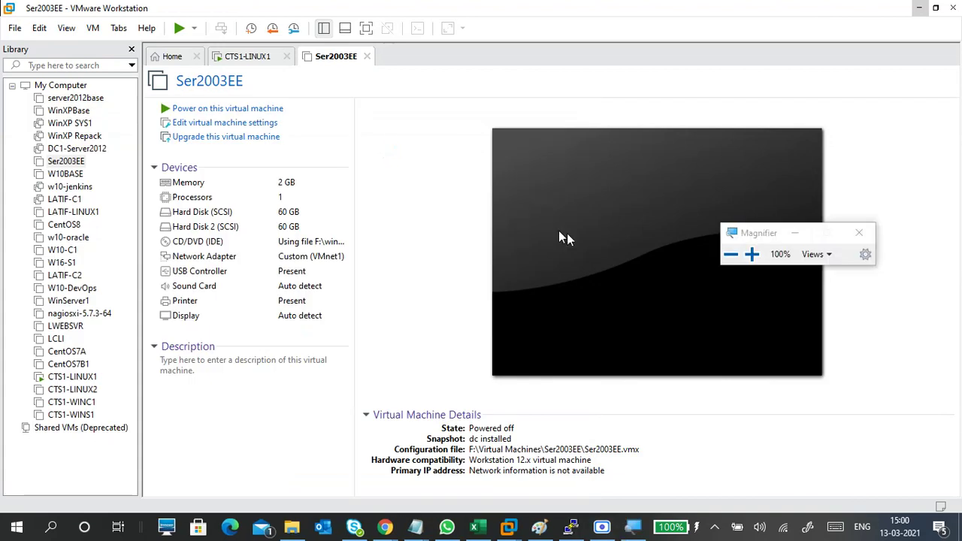
pyautogui.click(752, 254)
pyautogui.click(752, 254)
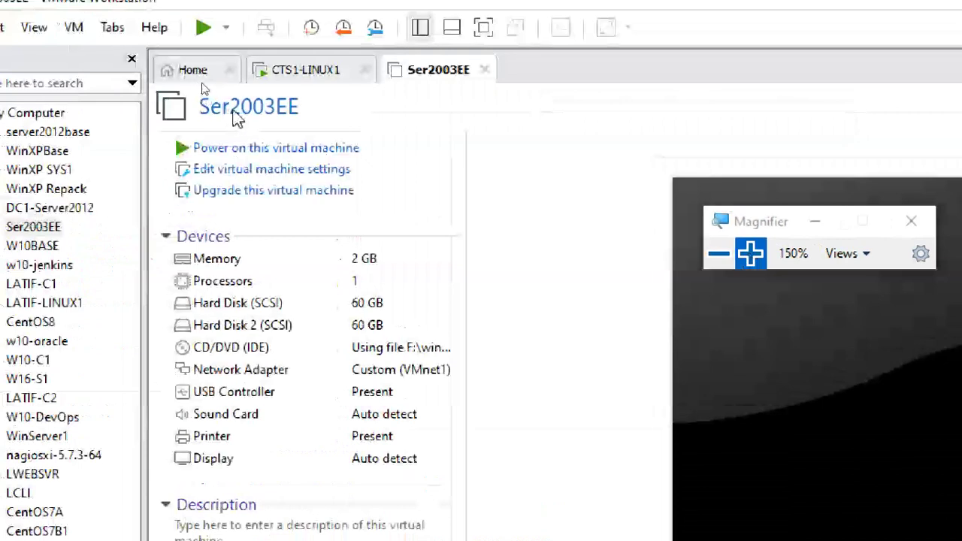
# - Power on Ser2003EE, hide the Library, lower Magnifier to 125% and move it aside
pyautogui.click(325, 149)
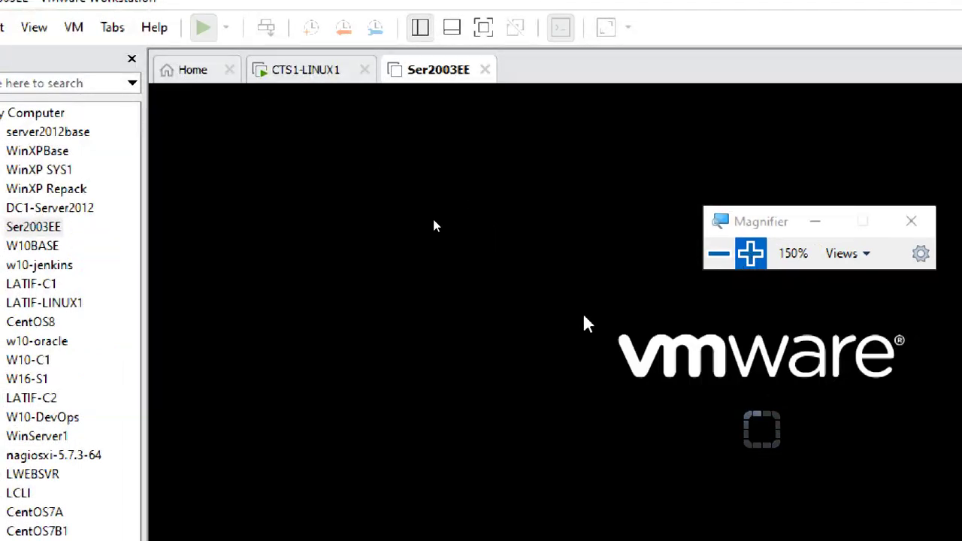
pyautogui.click(131, 59)
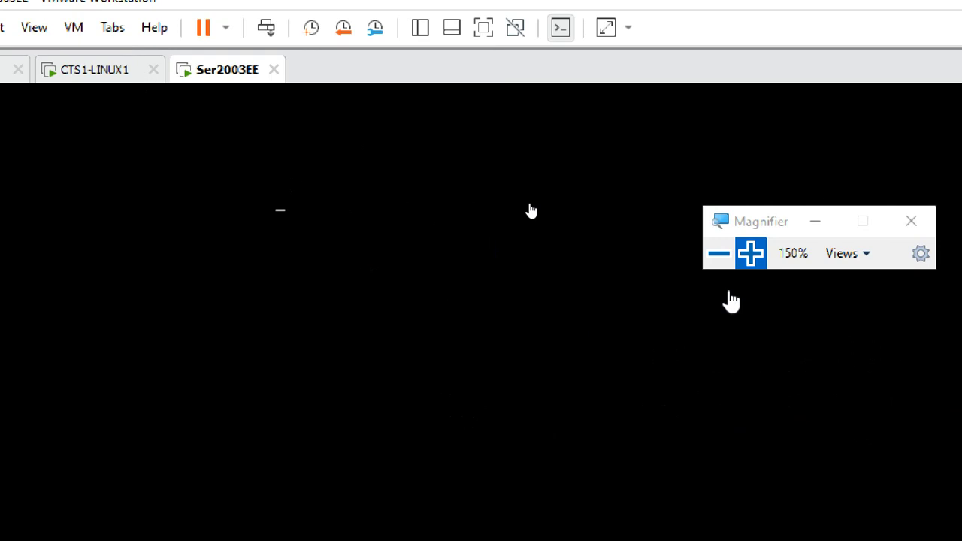
pyautogui.click(718, 253)
pyautogui.moveTo(673, 210); pyautogui.dragTo(794, 146)
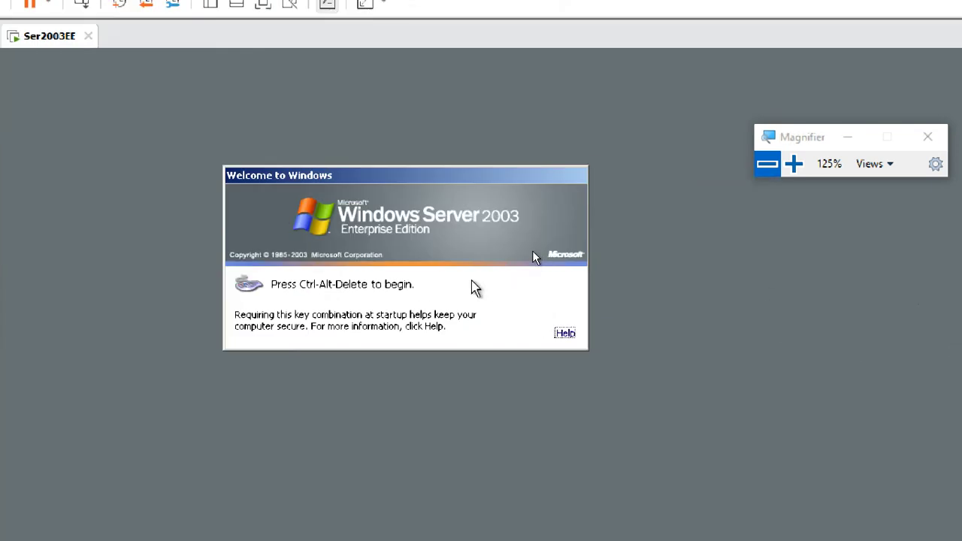
# - Log on to the guest as administrator in the ATE domain with the account password
pyautogui.press('ctrl+alt+Insert')
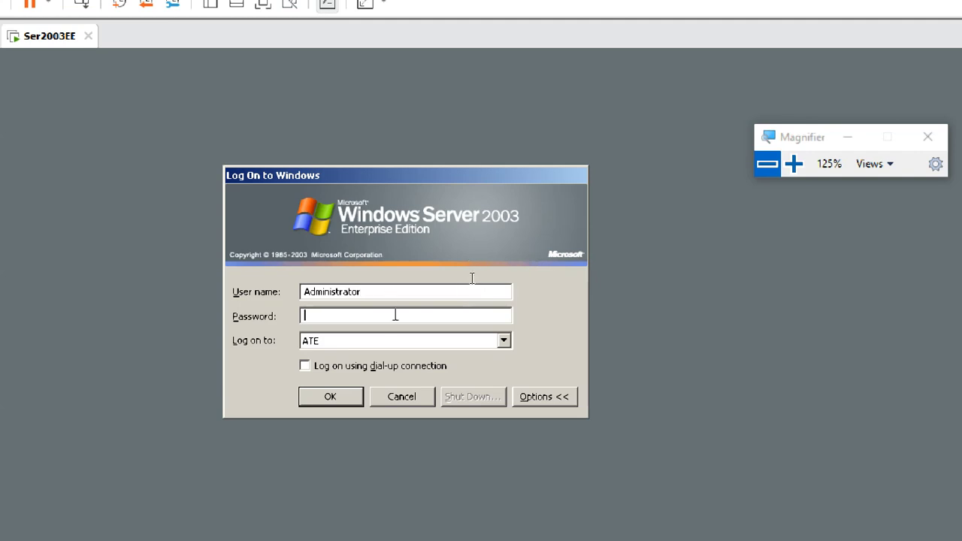
pyautogui.click(503, 341)
pyautogui.click(484, 354)
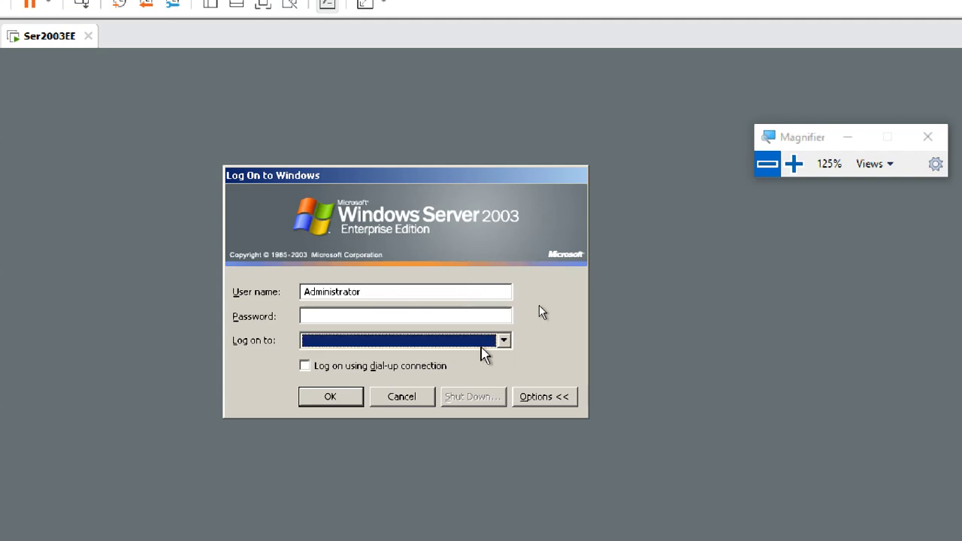
pyautogui.click(458, 344)
pyautogui.click(486, 357)
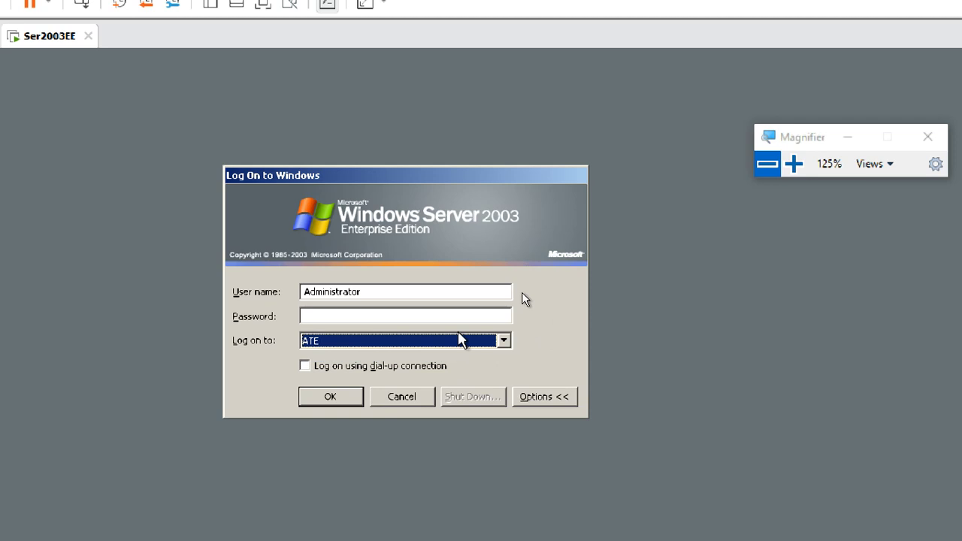
pyautogui.click(449, 314)
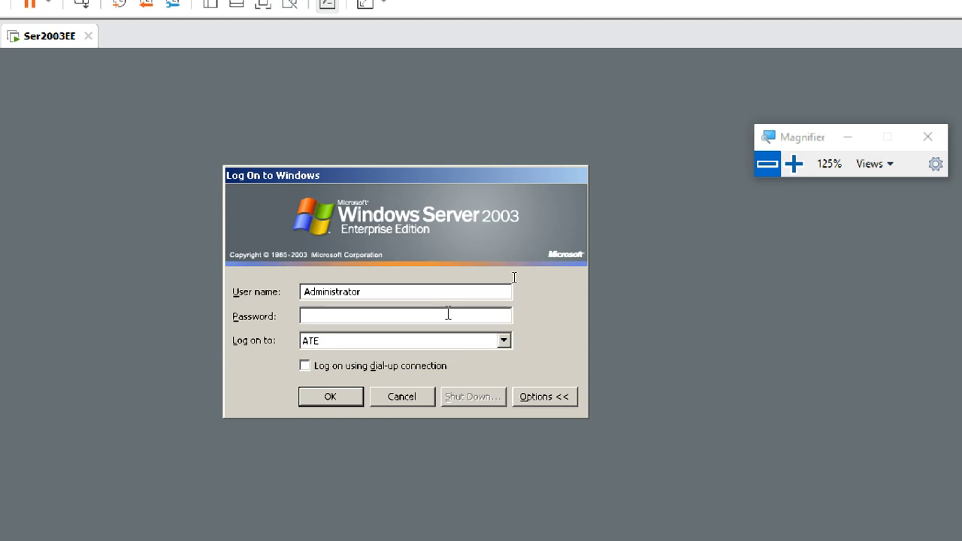
pyautogui.write('p')
pyautogui.press('Return')
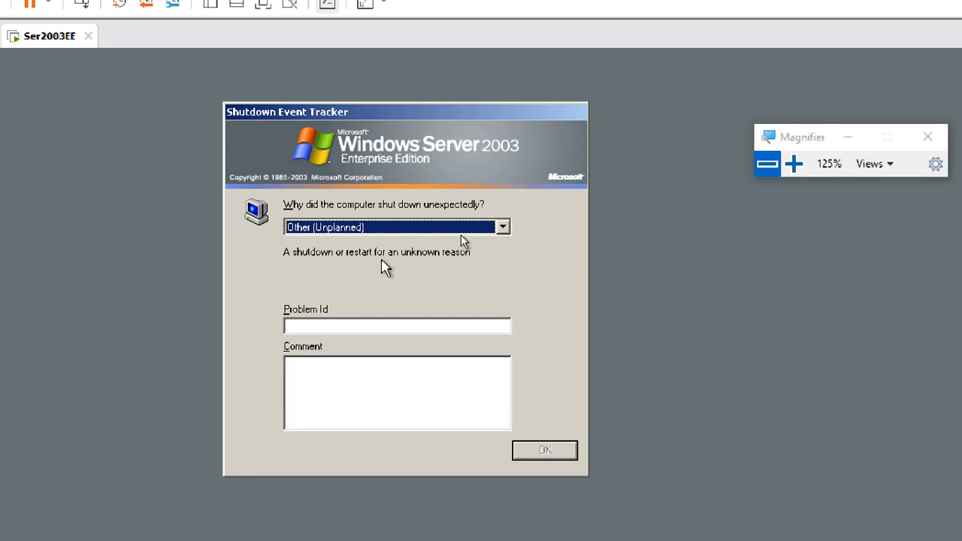
# - Comment on the unexpected shutdown with reason Other (Unplanned) and confirm the report
pyautogui.click(344, 370)
pyautogui.write('Vv')
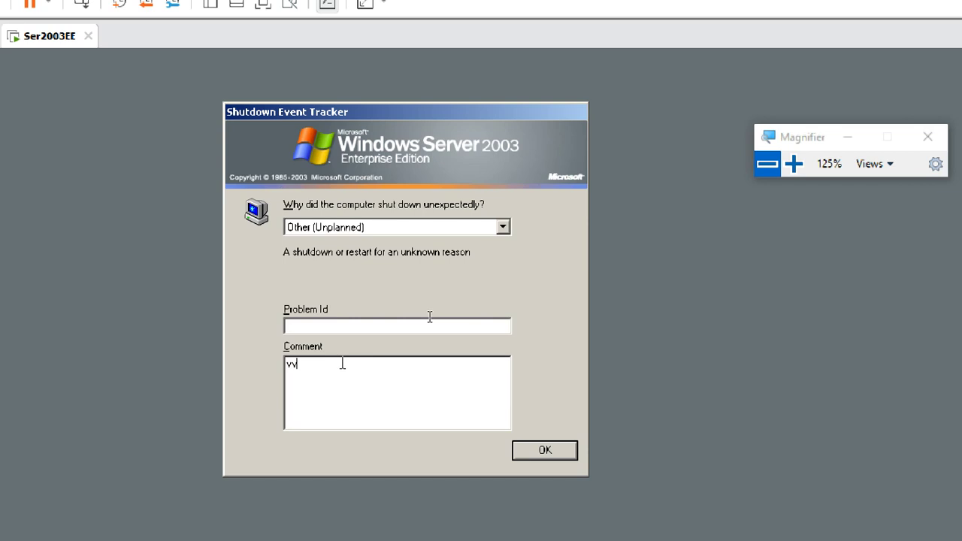
pyautogui.click(498, 229)
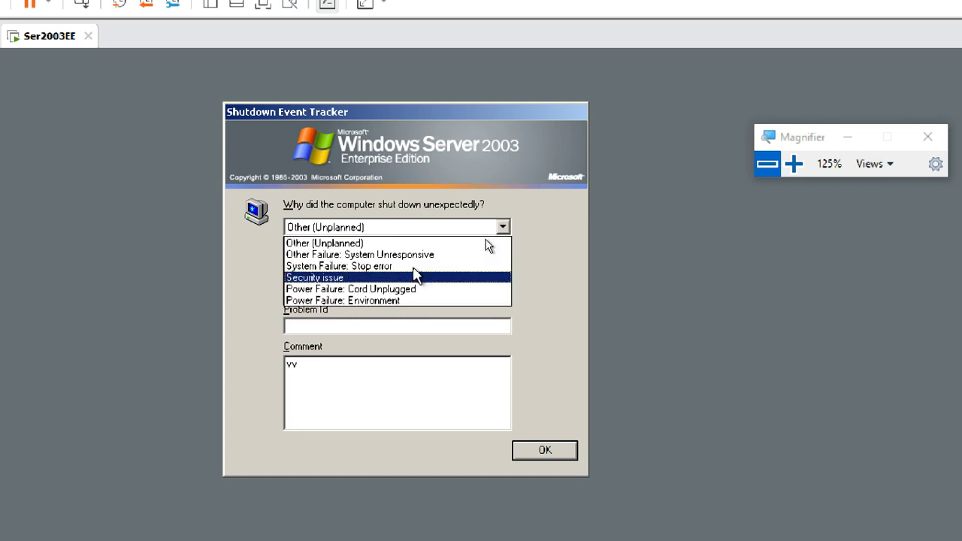
pyautogui.click(554, 231)
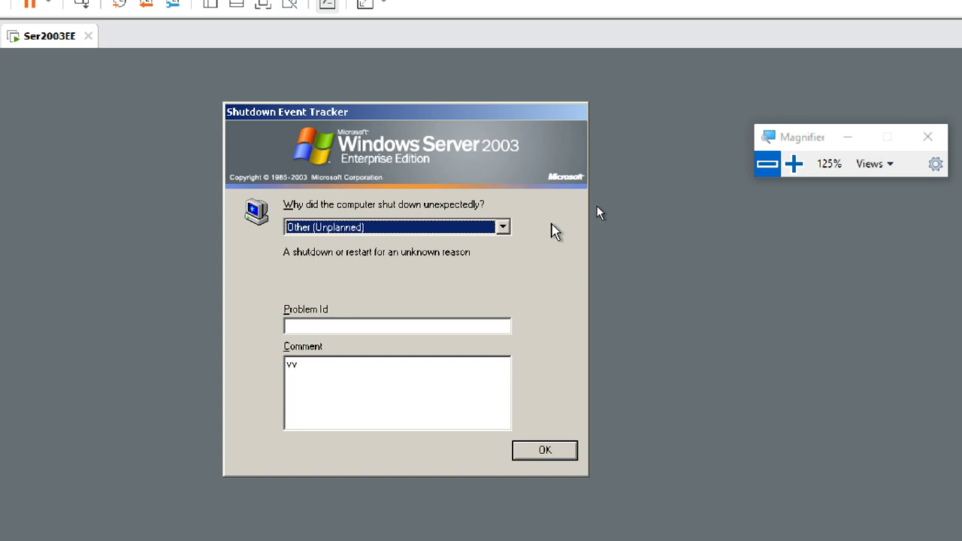
pyautogui.click(548, 451)
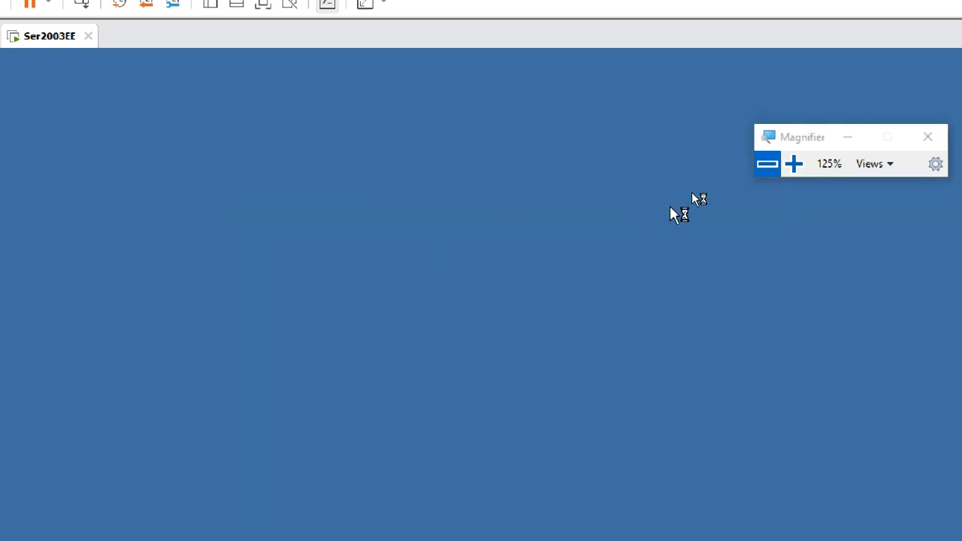
# - Start the Configure Your Server Wizard and advance to the server role list
pyautogui.click(762, 170)
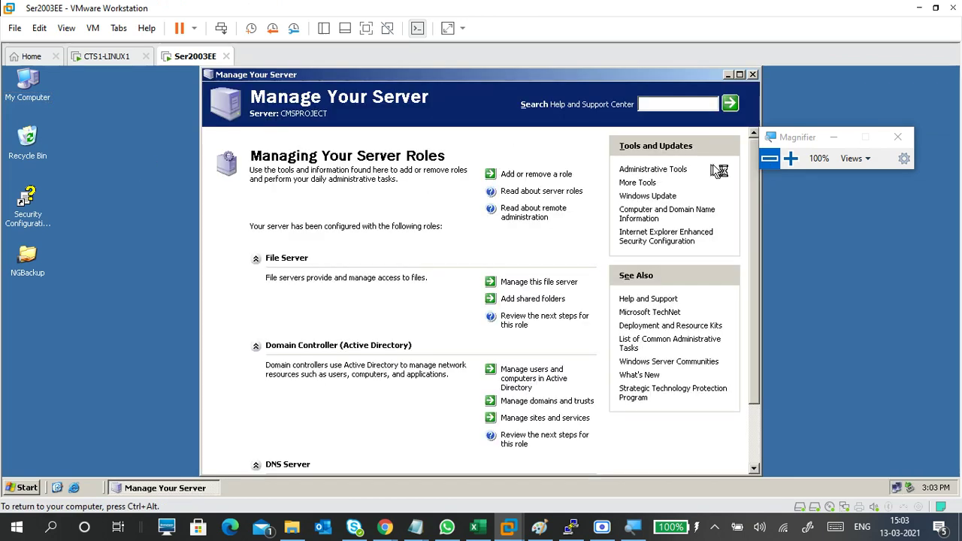
pyautogui.click(791, 159)
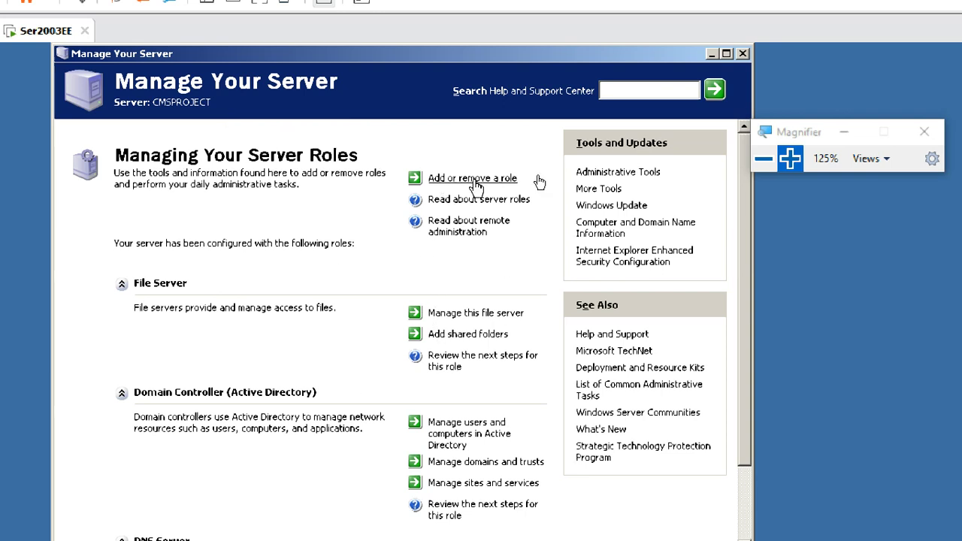
pyautogui.click(476, 180)
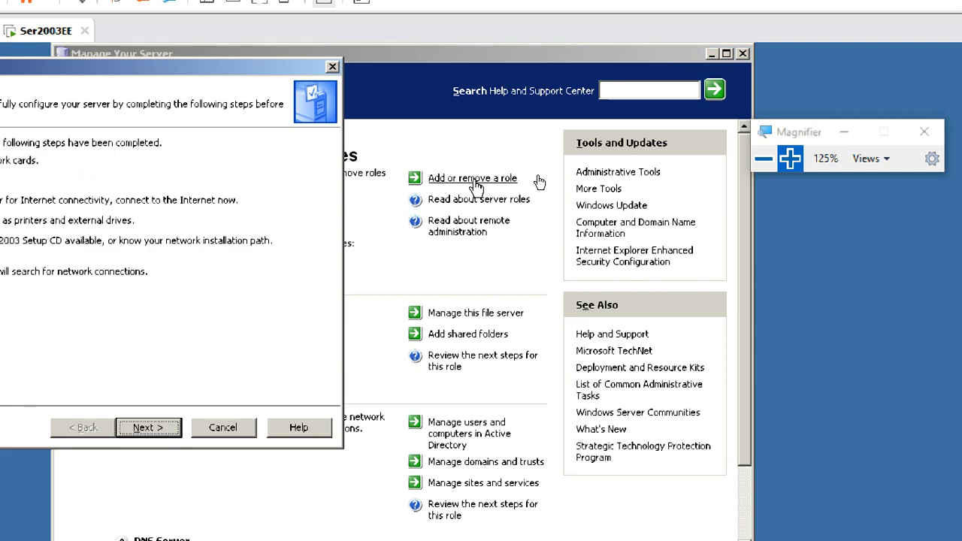
pyautogui.click(158, 425)
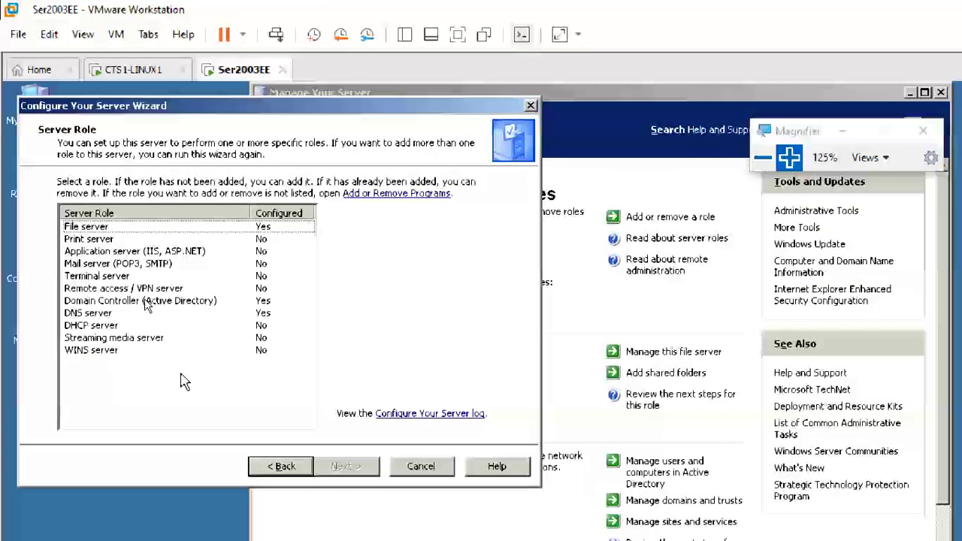
# - Review the File, Print, WINS, Application, Mail and Terminal server role descriptions
pyautogui.click(105, 239)
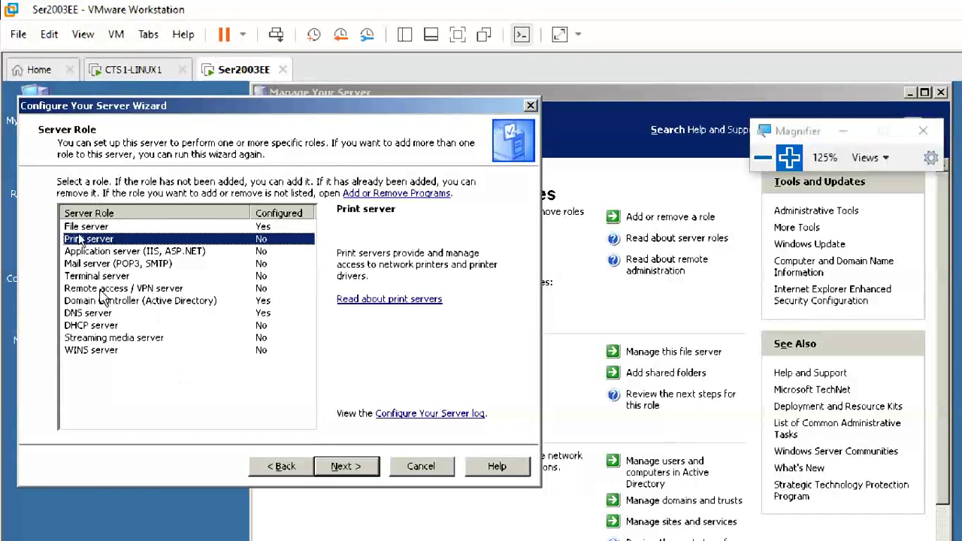
pyautogui.click(98, 353)
pyautogui.click(97, 228)
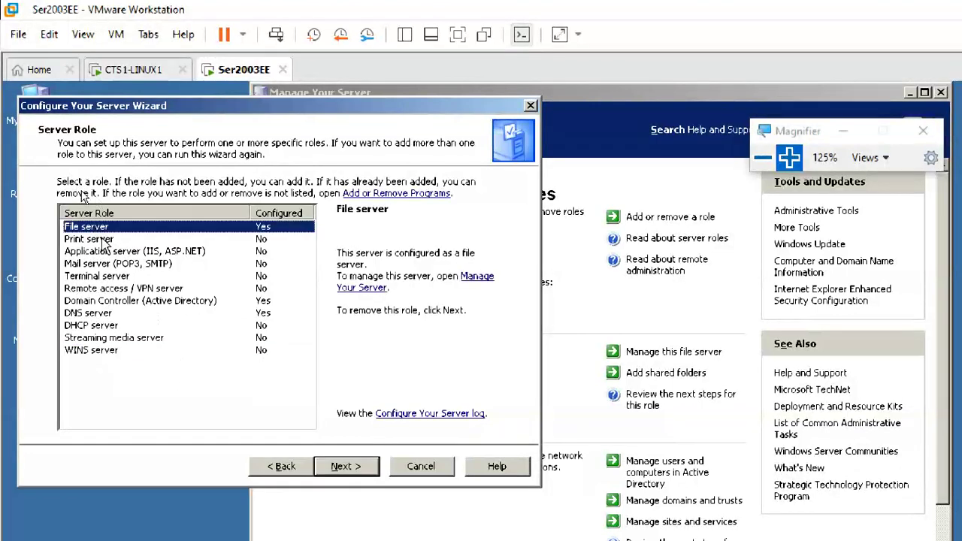
pyautogui.click(104, 240)
pyautogui.click(110, 253)
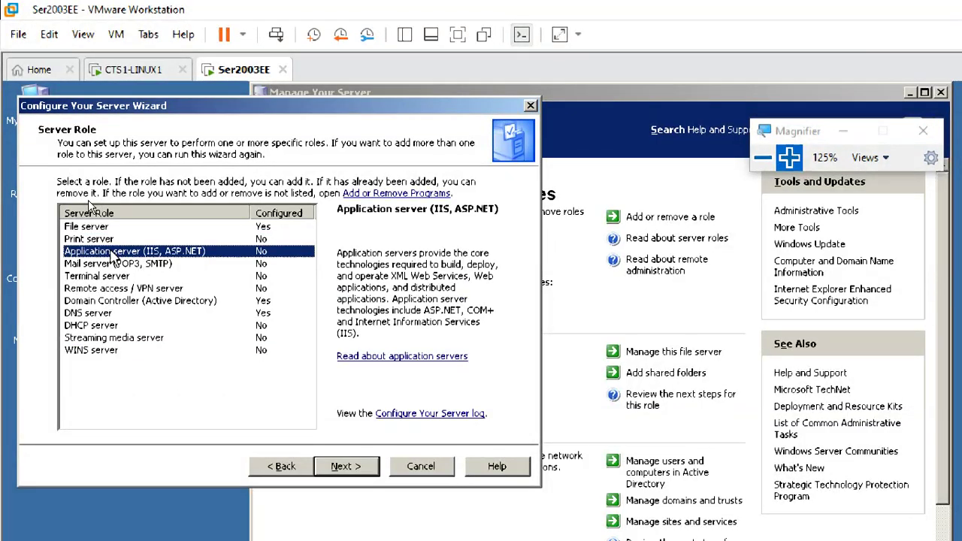
pyautogui.click(113, 264)
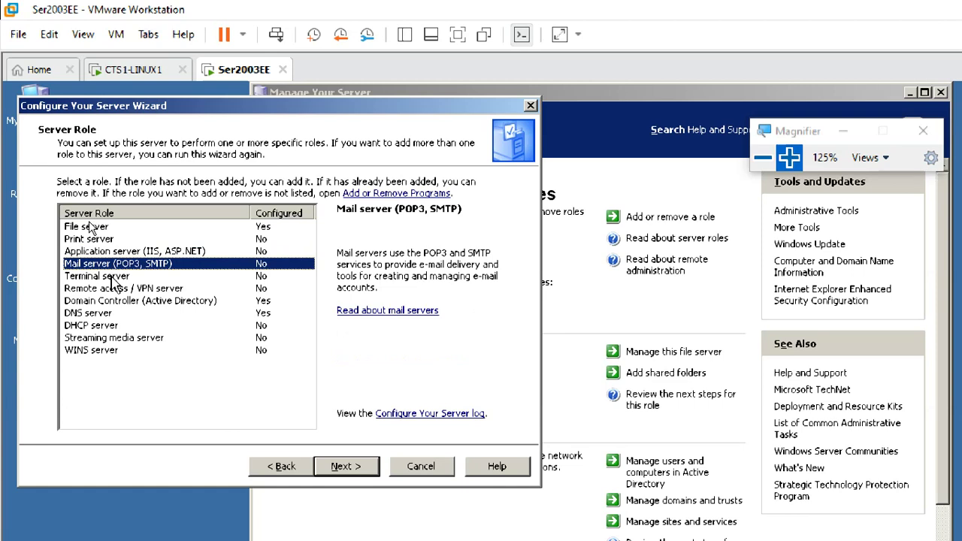
pyautogui.click(111, 277)
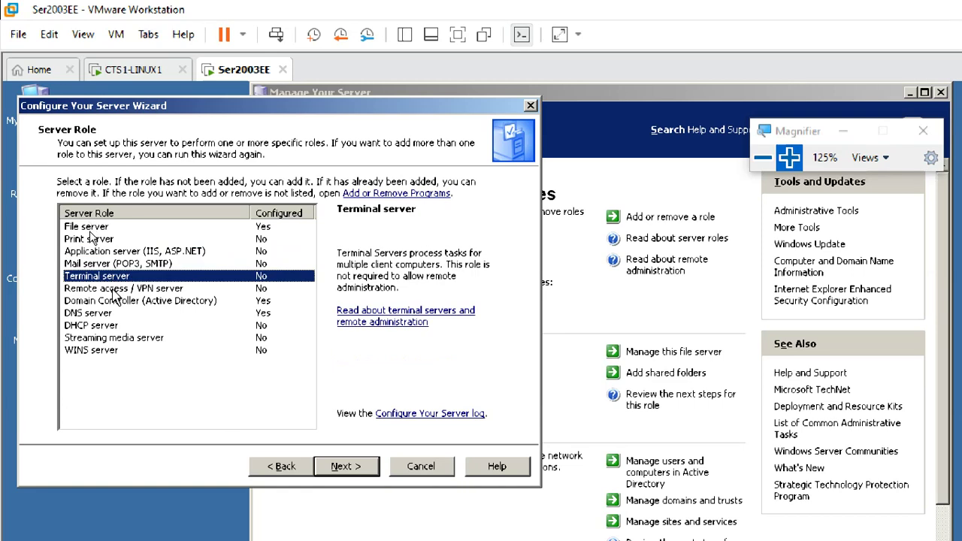
# - Review Remote access, Domain Controller, DNS, DHCP, Streaming media and WINS roles, then cancel the wizard
pyautogui.click(113, 290)
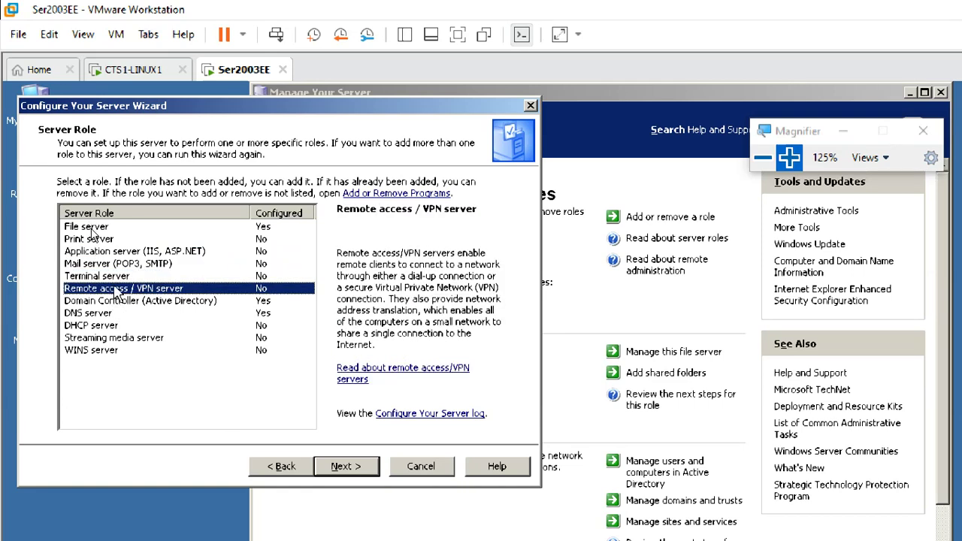
pyautogui.click(115, 277)
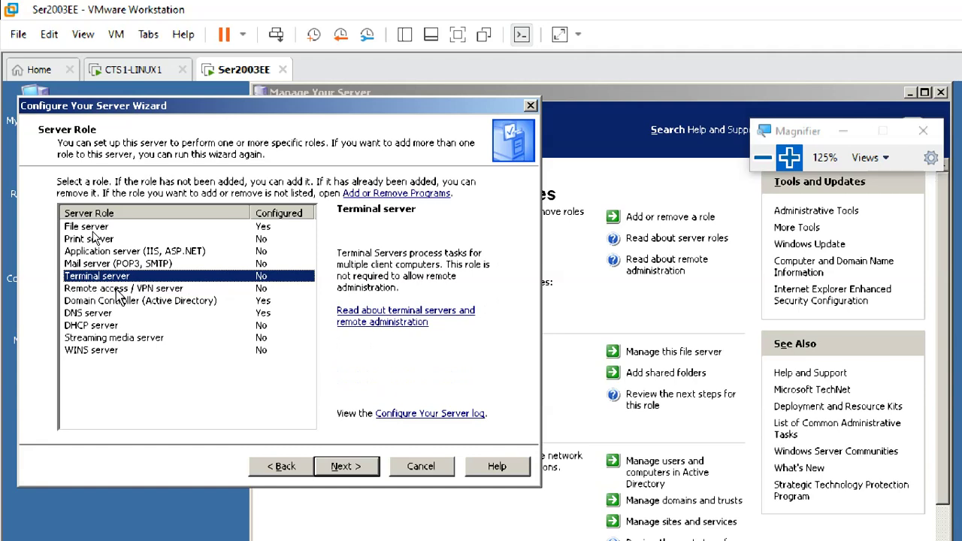
pyautogui.click(119, 292)
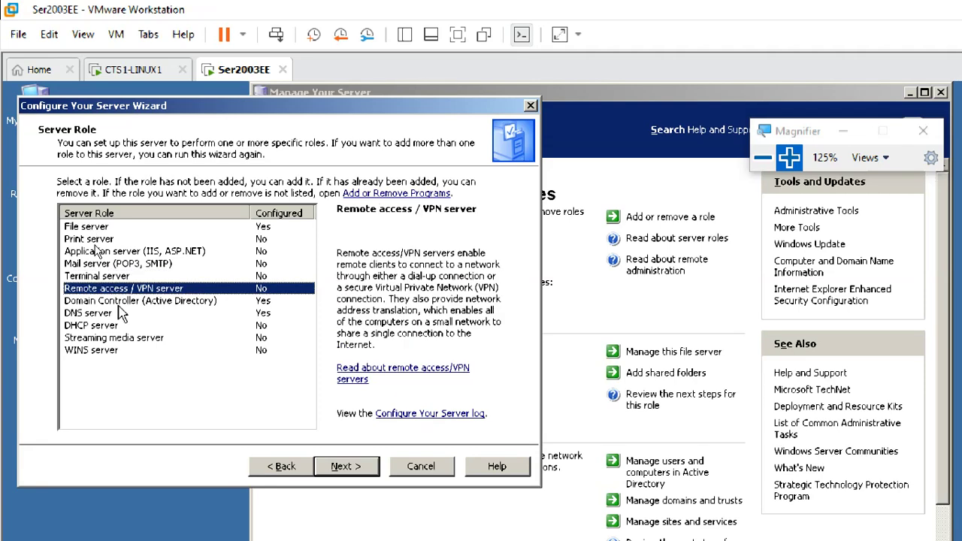
pyautogui.click(122, 301)
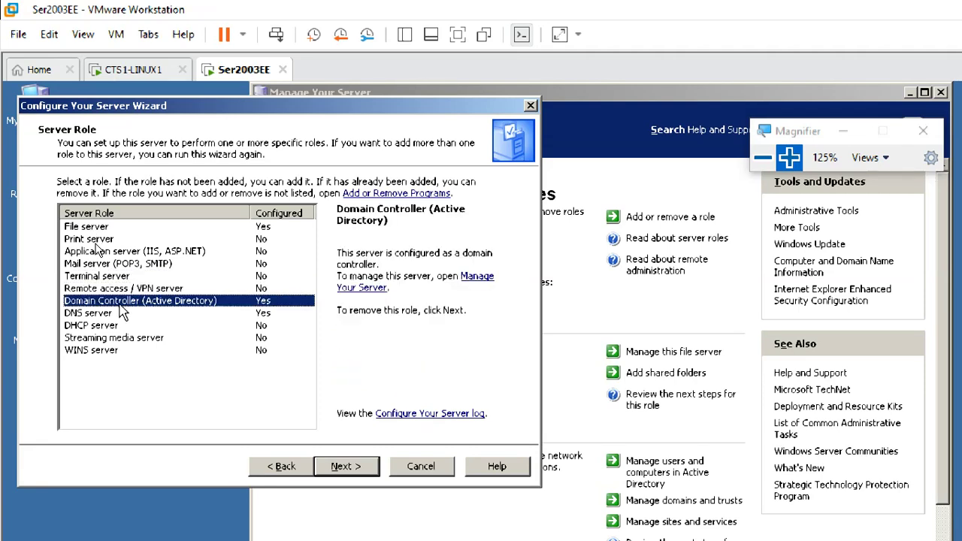
pyautogui.click(102, 314)
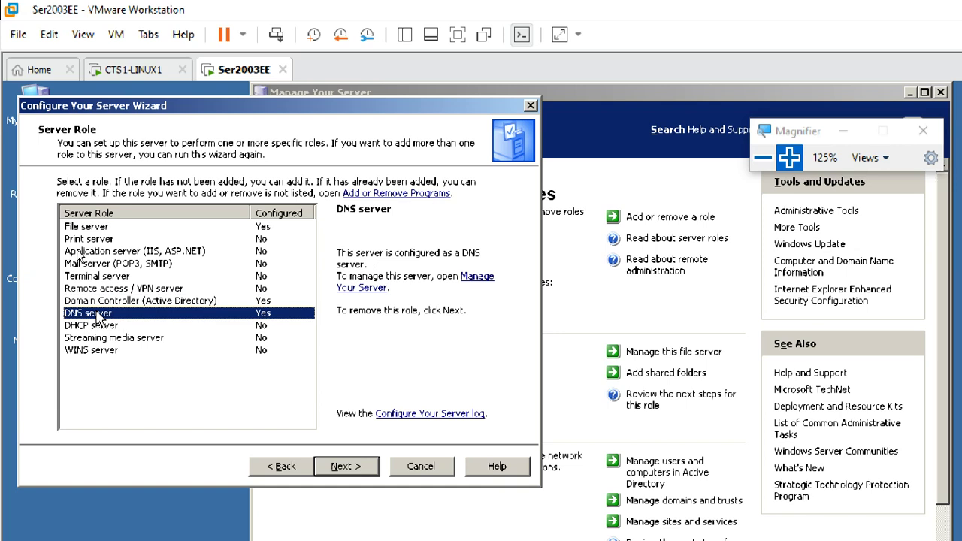
pyautogui.click(103, 327)
pyautogui.click(106, 339)
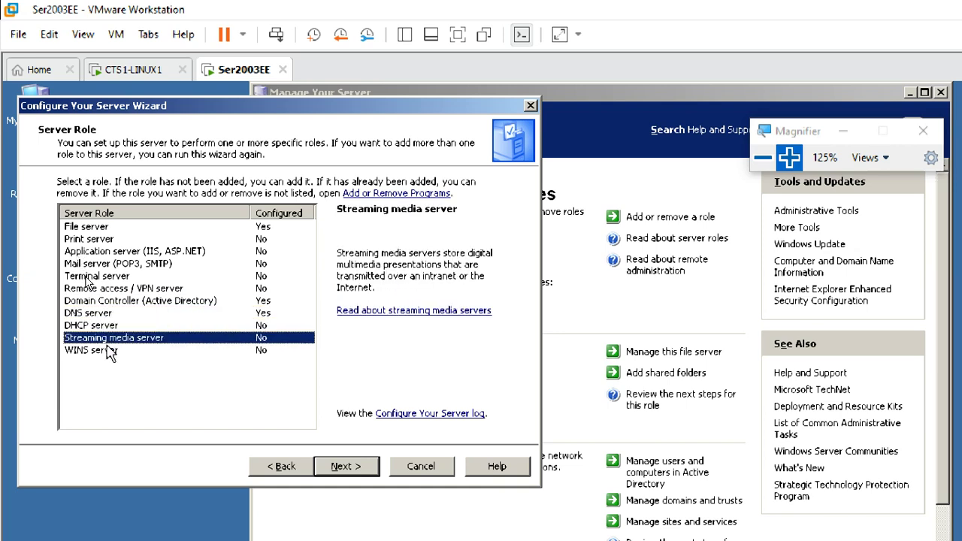
pyautogui.click(108, 351)
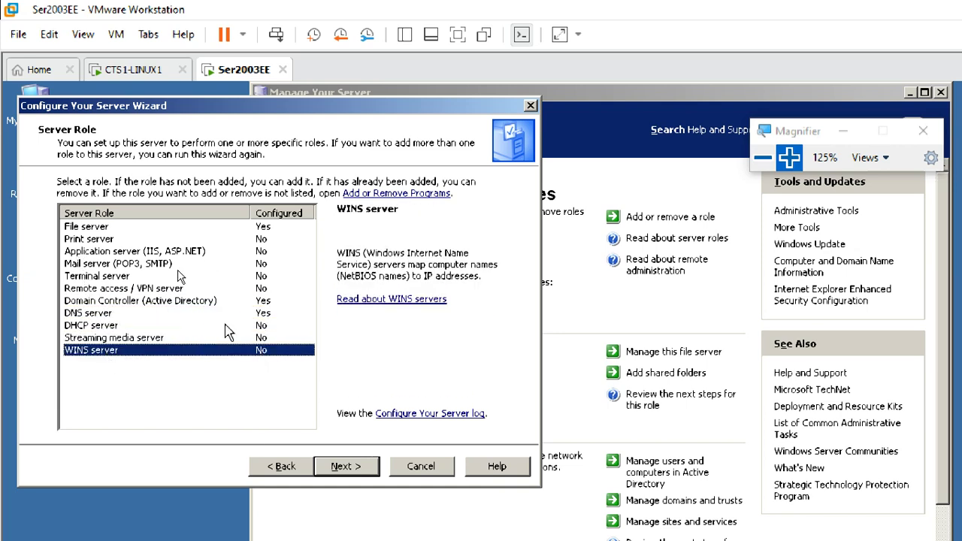
pyautogui.click(437, 470)
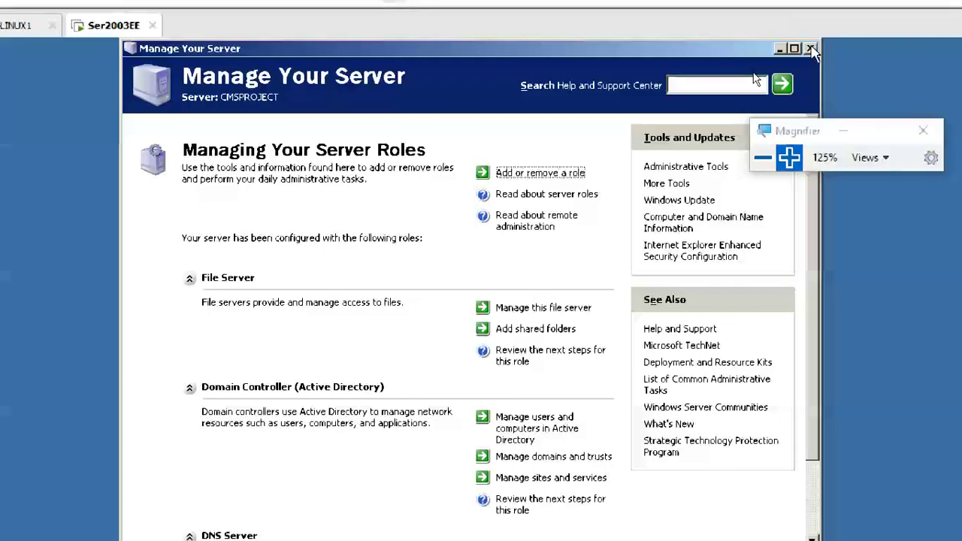
# - Close Manage Your Server and bring up the guest's Start menu
pyautogui.click(817, 47)
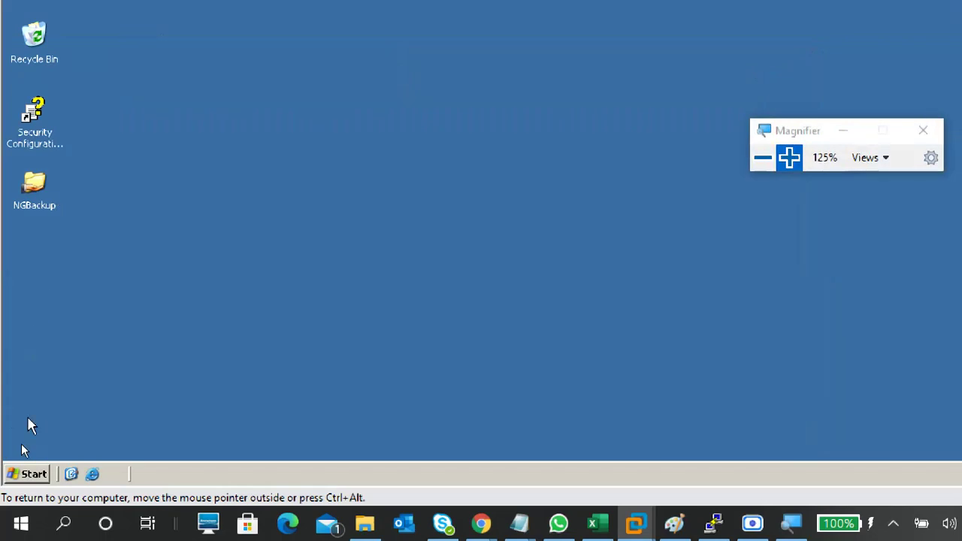
pyautogui.click(30, 474)
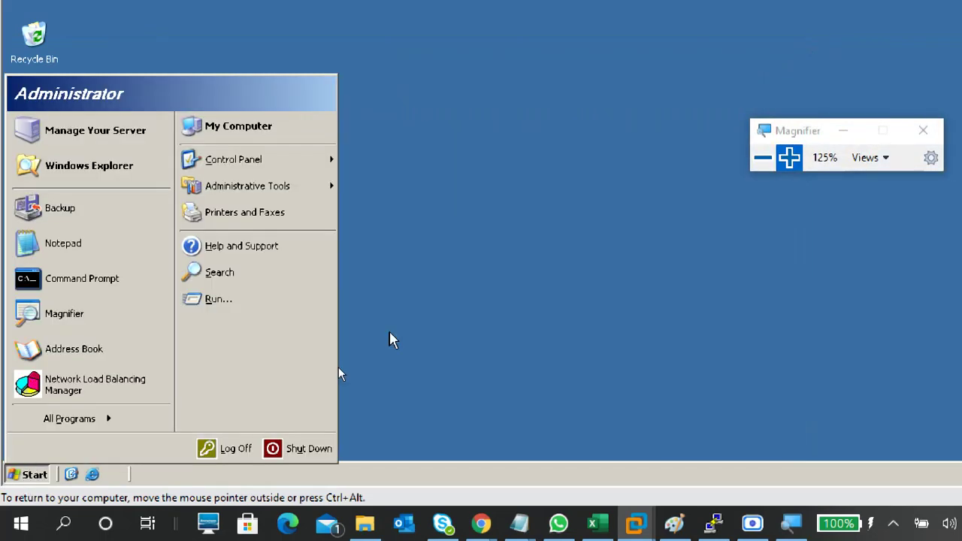
pyautogui.click(410, 249)
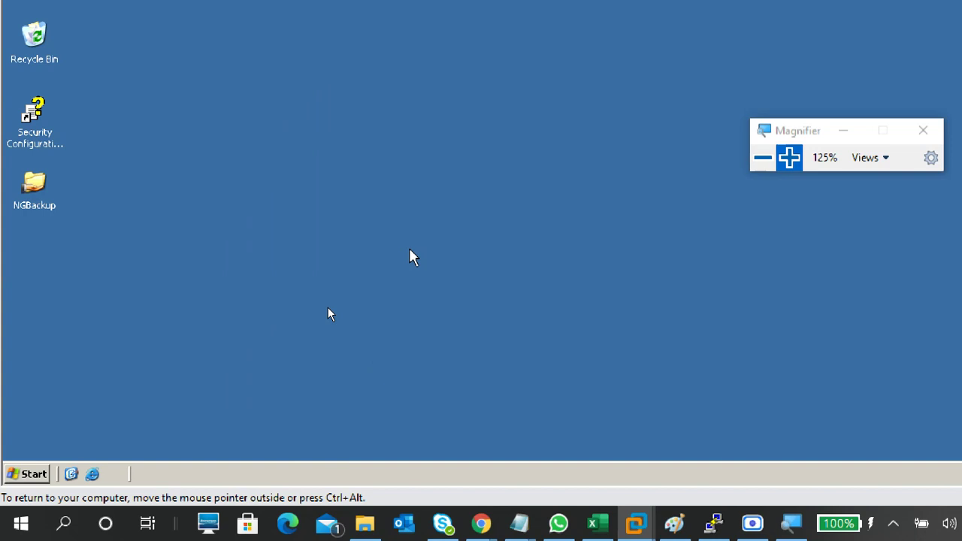
pyautogui.click(789, 159)
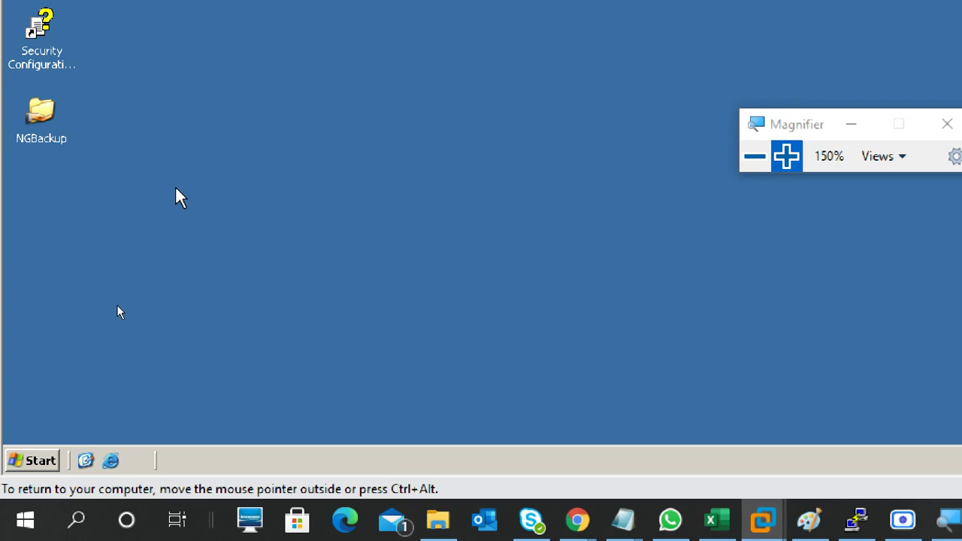
pyautogui.click(34, 461)
pyautogui.click(496, 252)
pyautogui.click(54, 460)
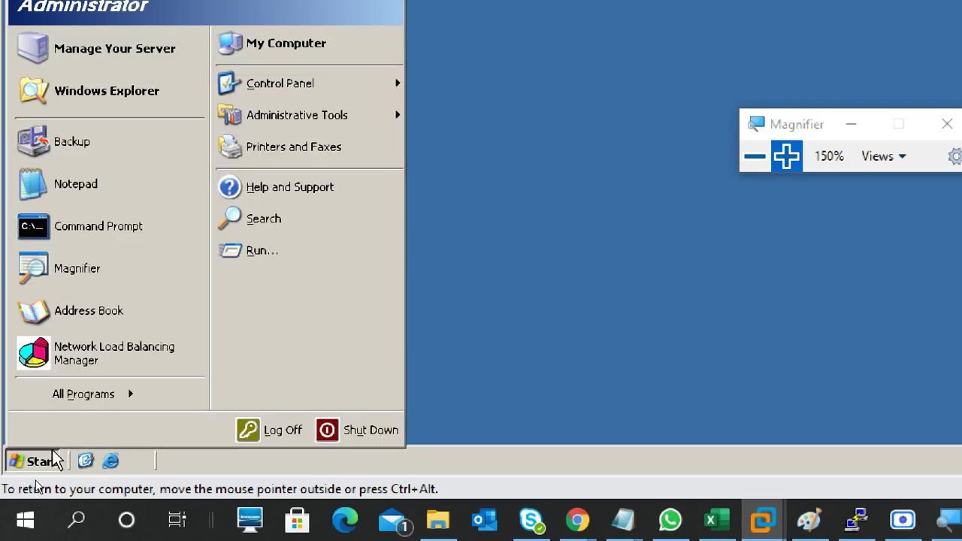
# - Browse E:\ and its da2 folder, then F:\, with the folder tree shown, returning to My Computer
pyautogui.click(270, 47)
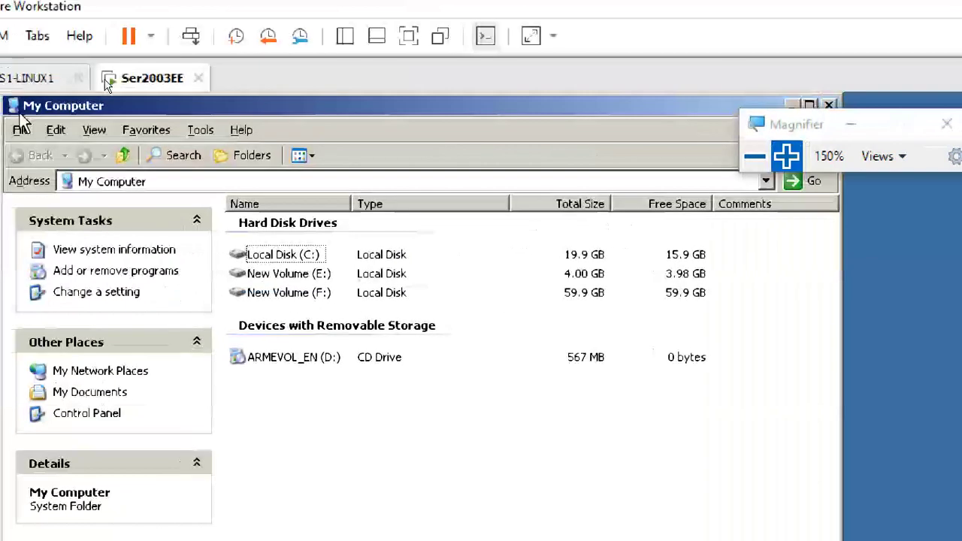
pyautogui.doubleClick(350, 159)
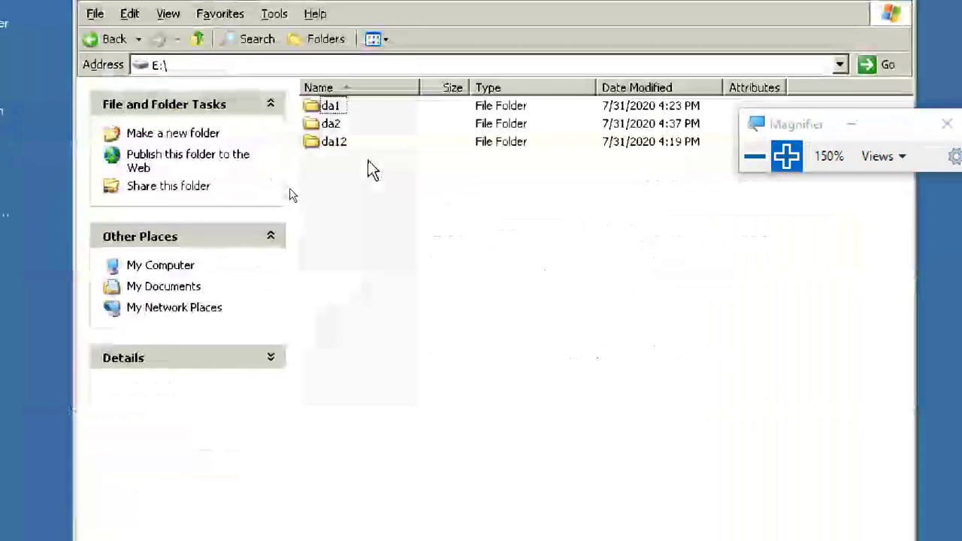
pyautogui.doubleClick(331, 124)
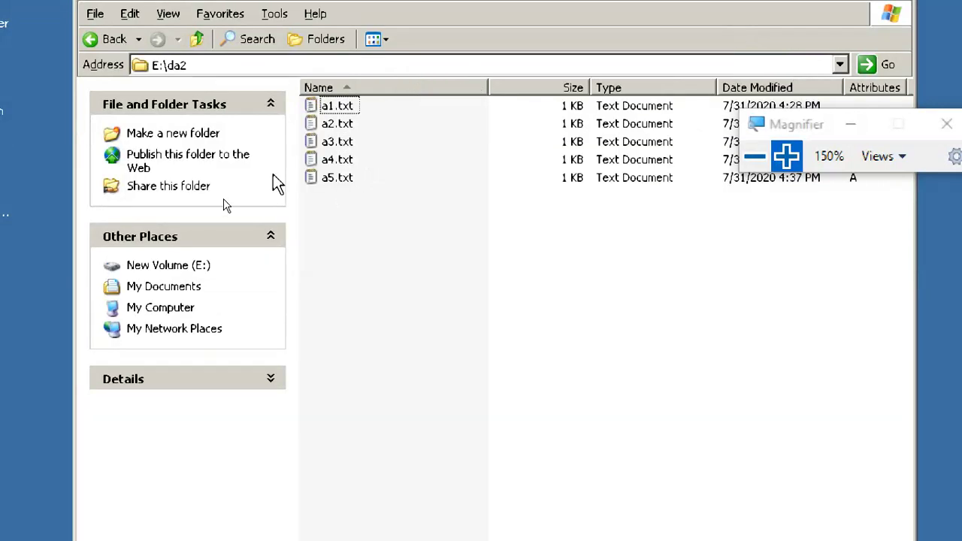
pyautogui.click(197, 39)
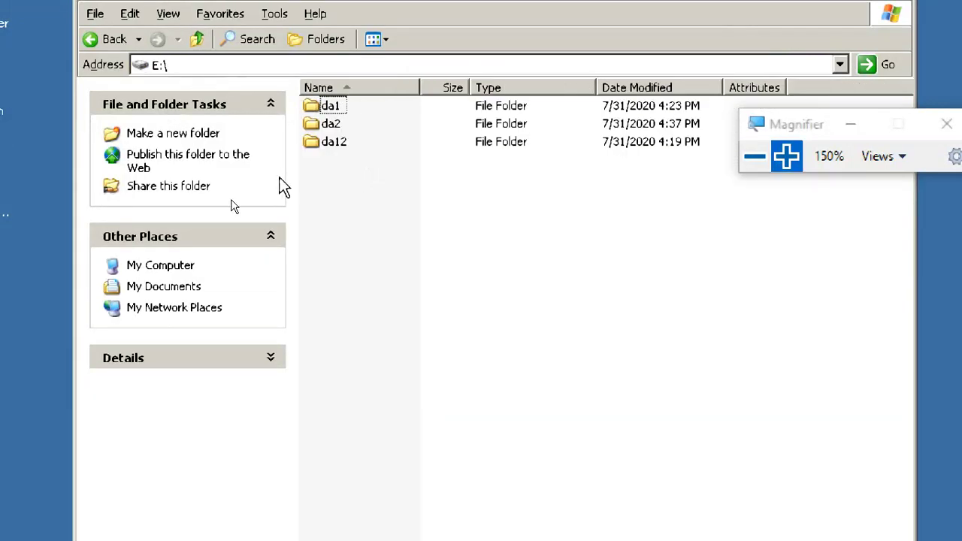
pyautogui.click(197, 39)
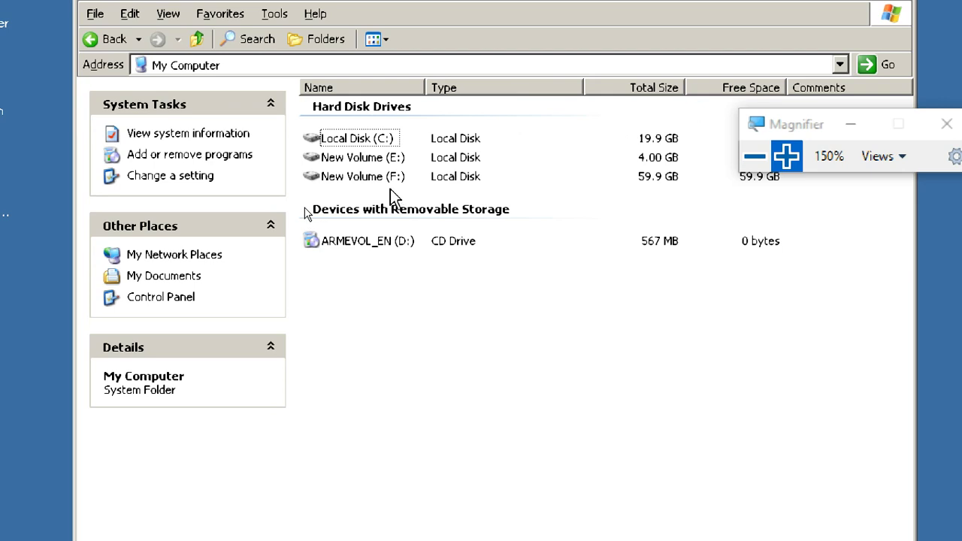
pyautogui.click(309, 40)
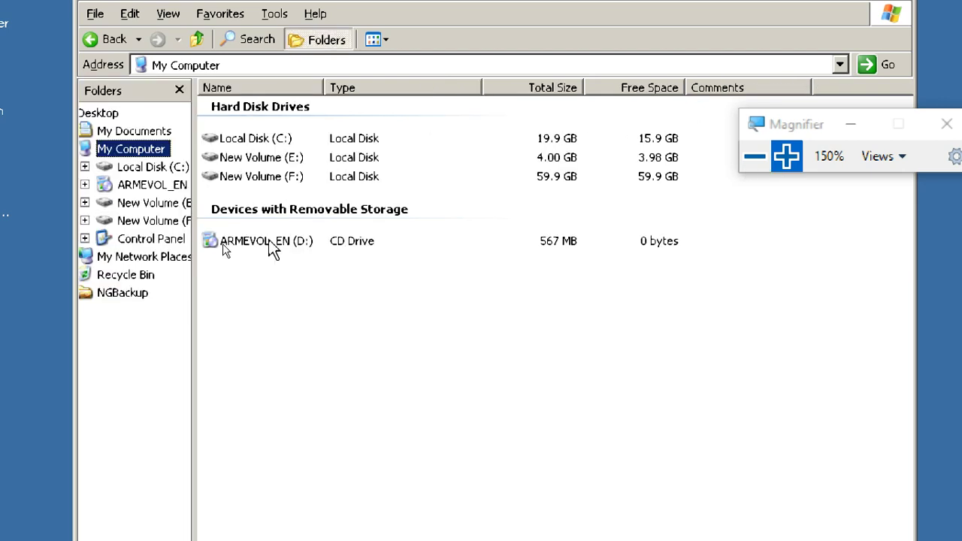
pyautogui.doubleClick(273, 180)
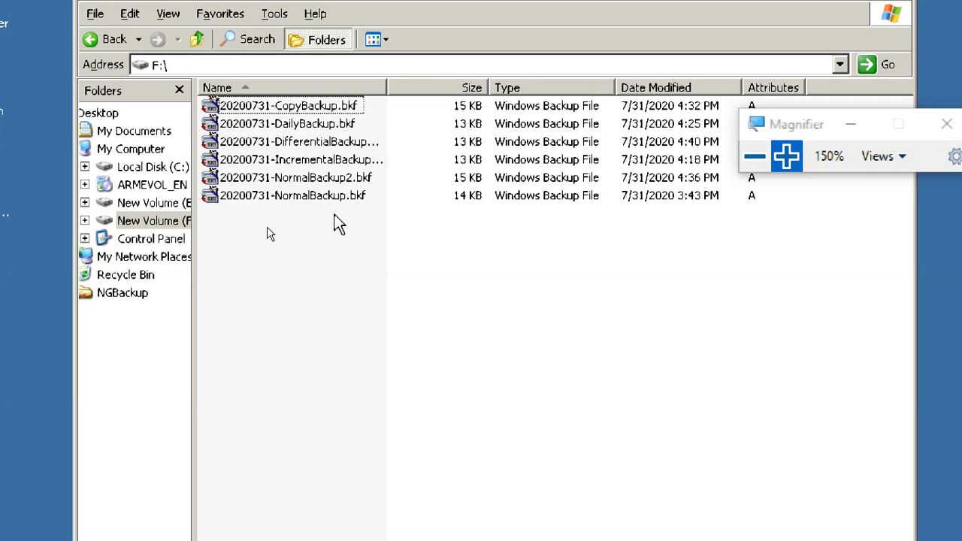
pyautogui.click(197, 37)
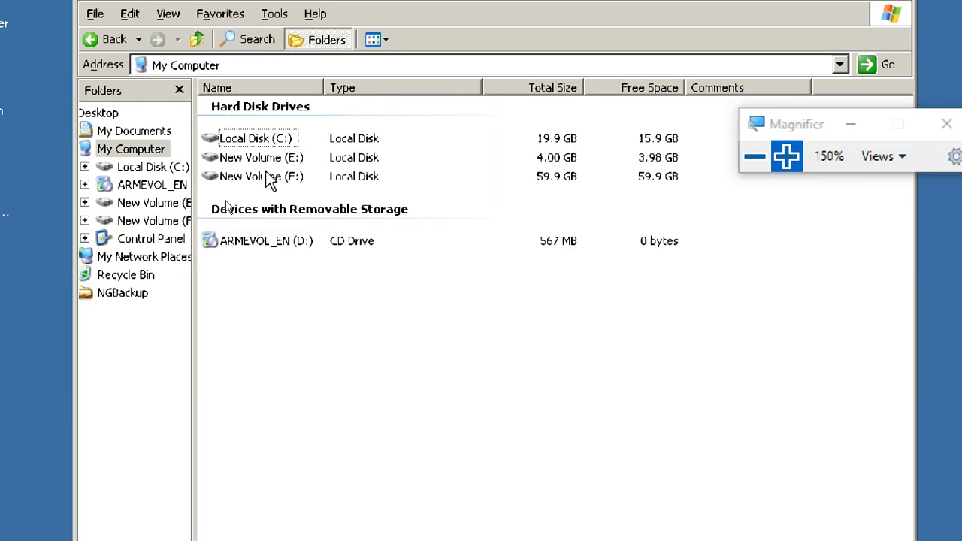
# - Delete the folders da1, da2 and da12 from drive E:
pyautogui.doubleClick(290, 158)
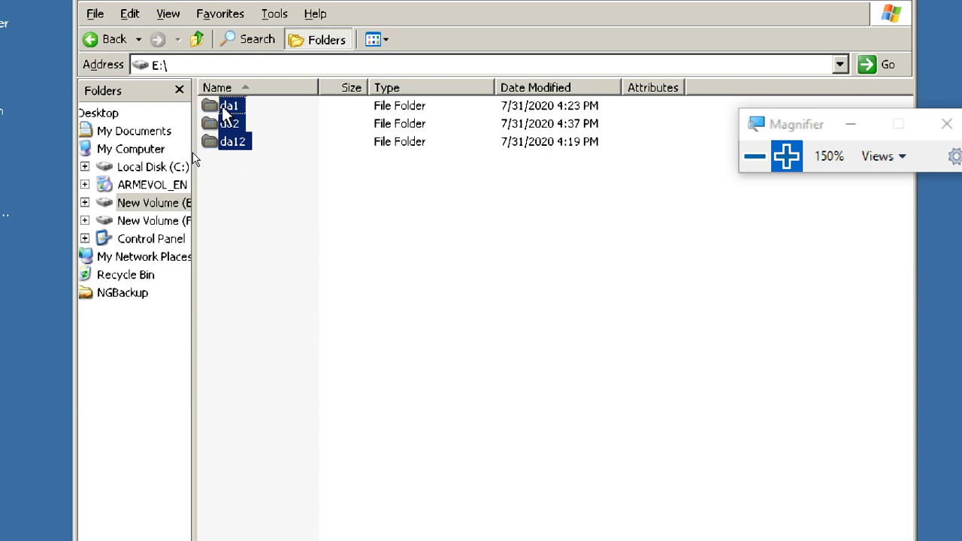
pyautogui.moveTo(221, 104)
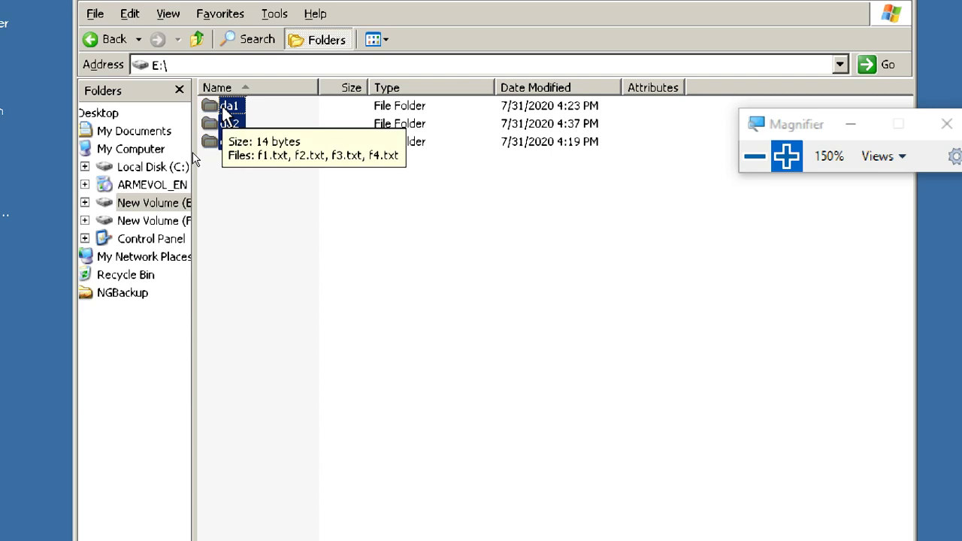
pyautogui.press('Delete')
pyautogui.press('Return')
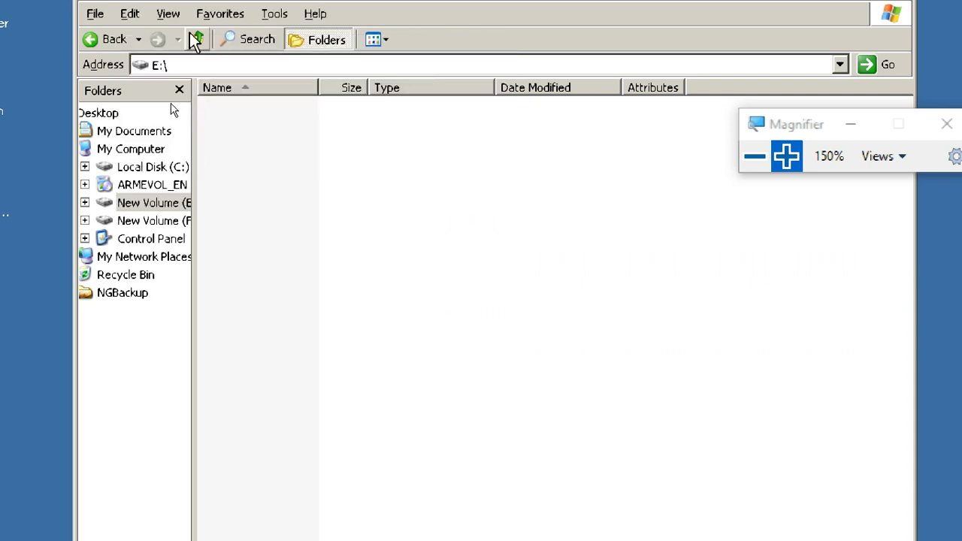
# - Select all six .bkf backup files on F: and delete them
pyautogui.click(197, 39)
pyautogui.doubleClick(277, 181)
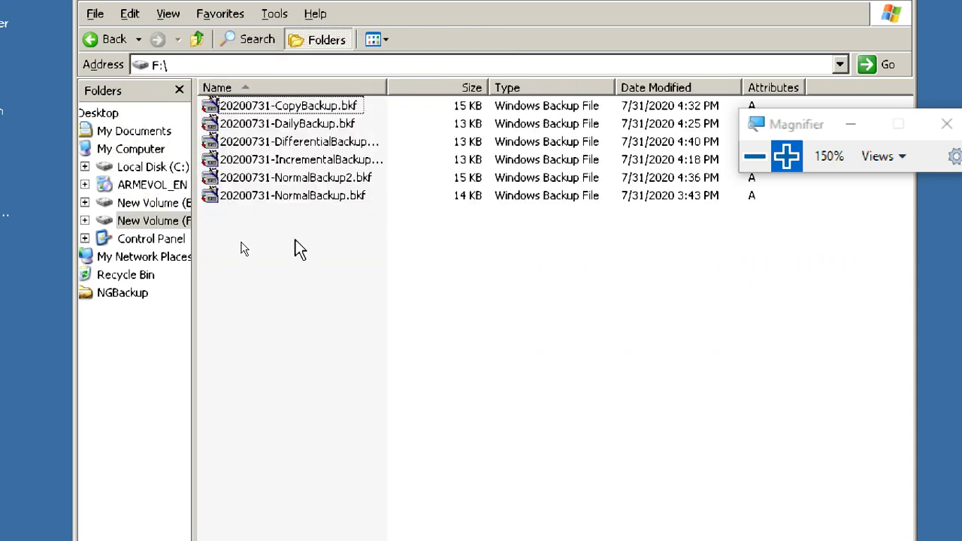
pyautogui.moveTo(287, 209); pyautogui.dragTo(272, 119)
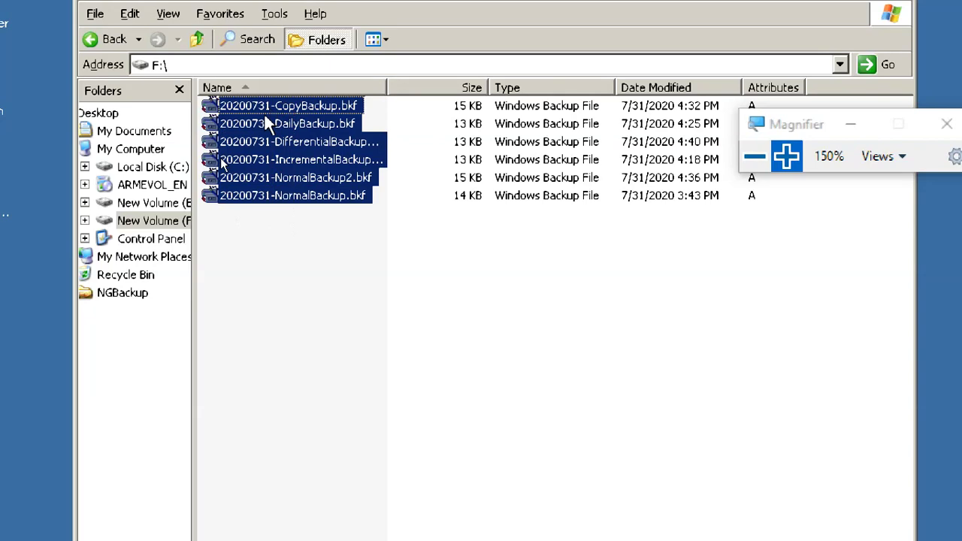
pyautogui.press('Delete')
# - Confirm deleting the six .bkf backups and return to drive E:
pyautogui.press('Return')
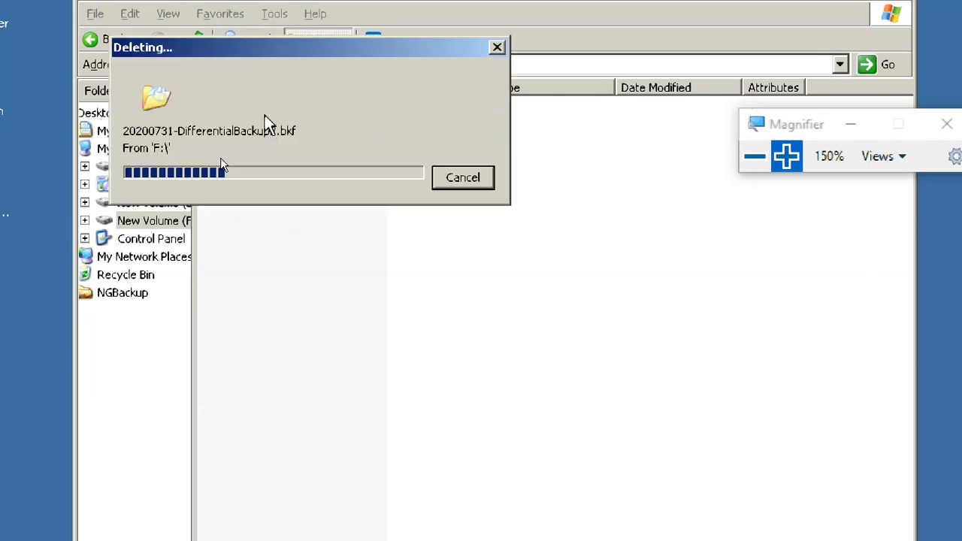
pyautogui.click(139, 203)
pyautogui.click(157, 220)
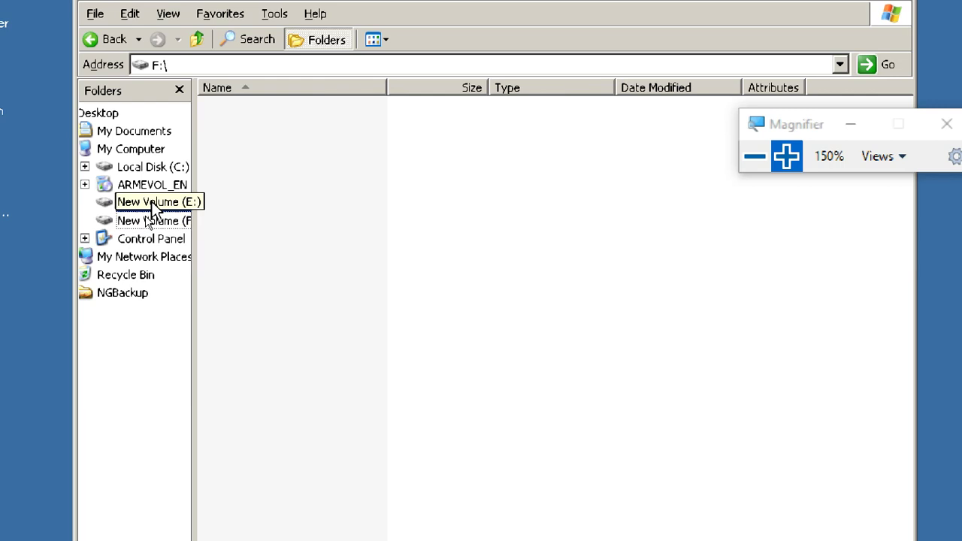
pyautogui.click(147, 203)
# - Create a new folder named data1 on E:
pyautogui.click(300, 197)
pyautogui.rightClick(289, 160)
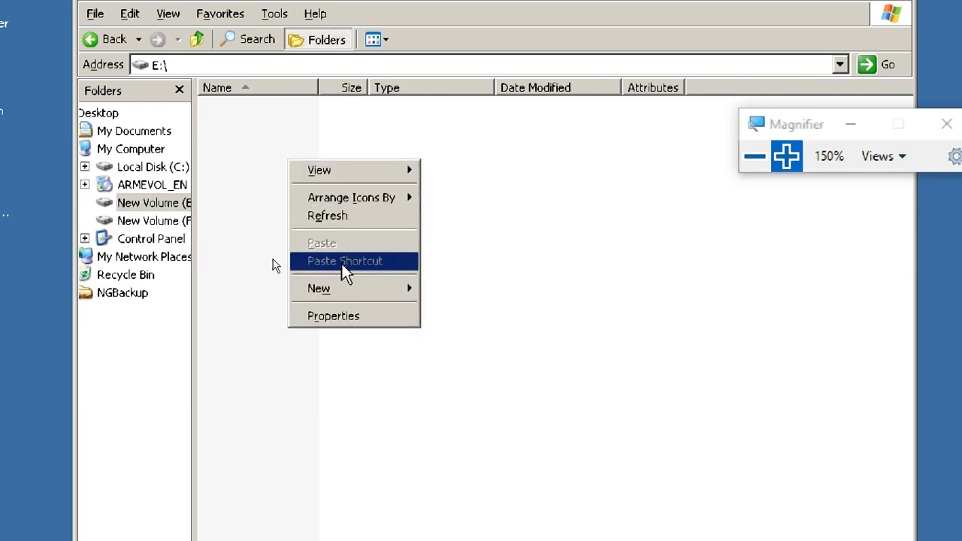
pyautogui.moveTo(366, 295)
pyautogui.click(464, 295)
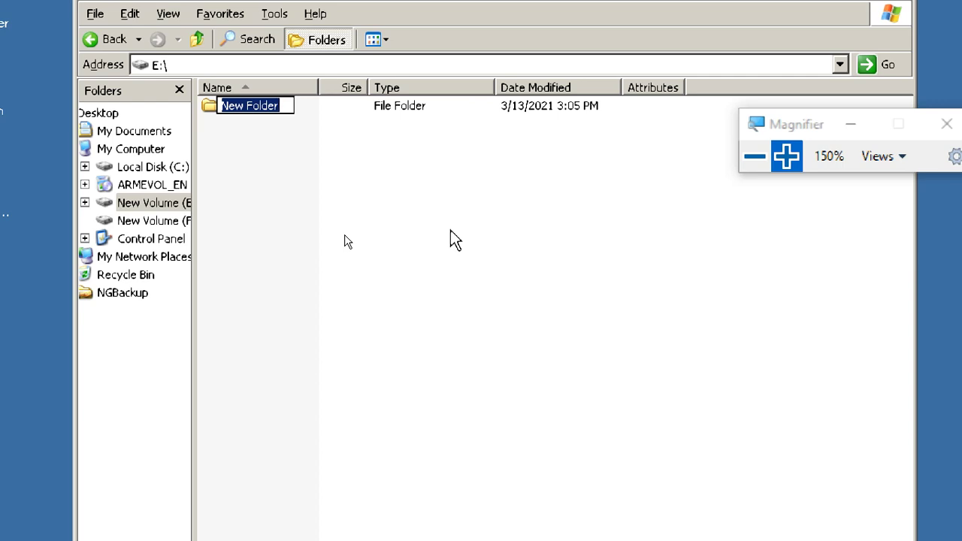
pyautogui.write('da')
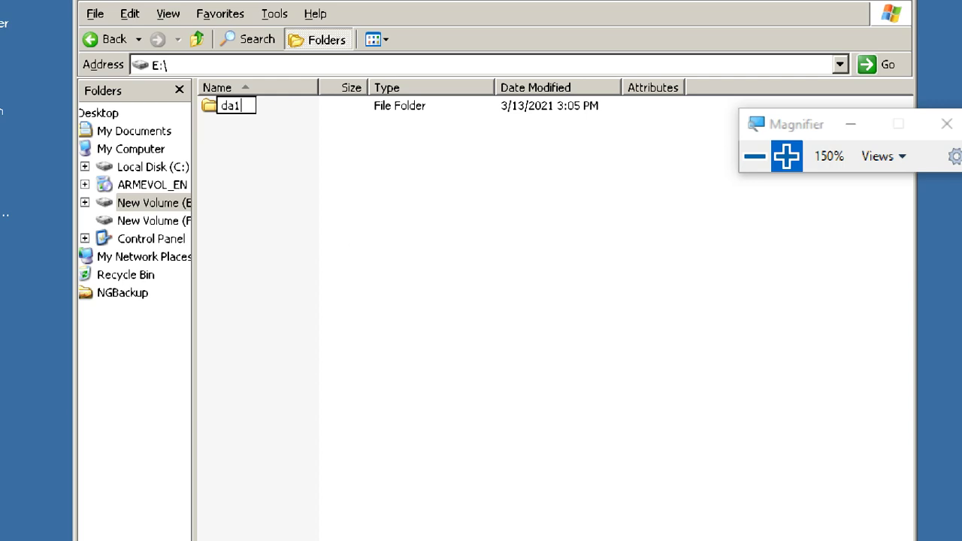
pyautogui.write('ta1')
pyautogui.click(325, 215)
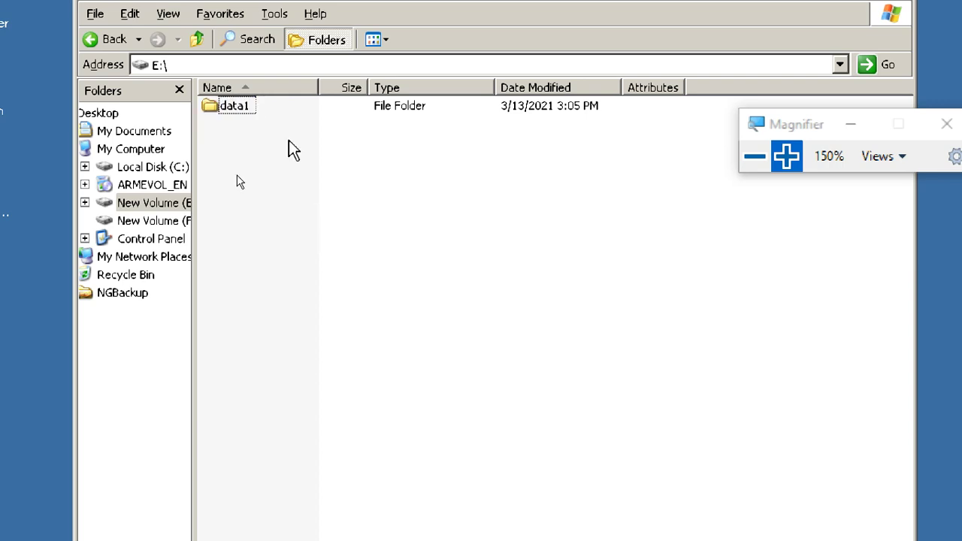
# - Create a new text document named b1.txt inside the data1 folder
pyautogui.doubleClick(239, 106)
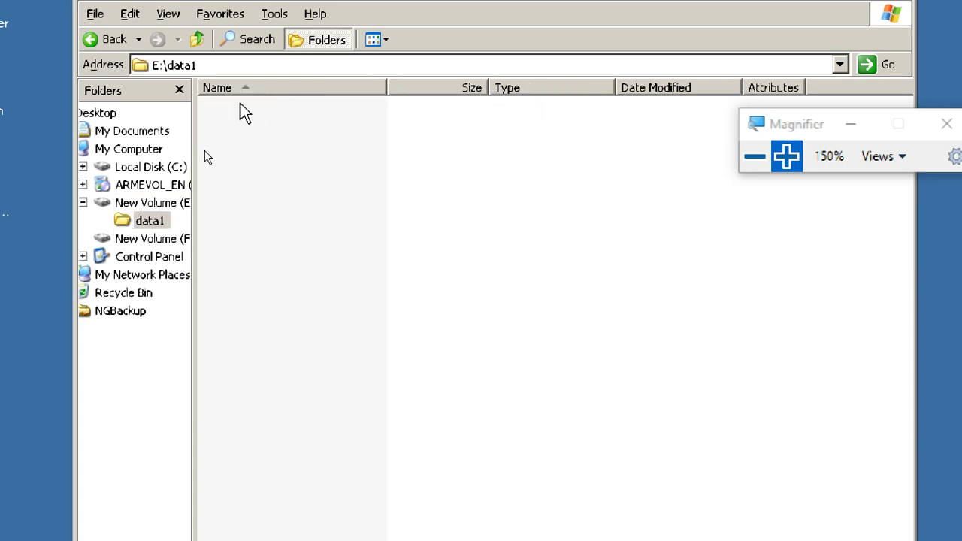
pyautogui.rightClick(290, 171)
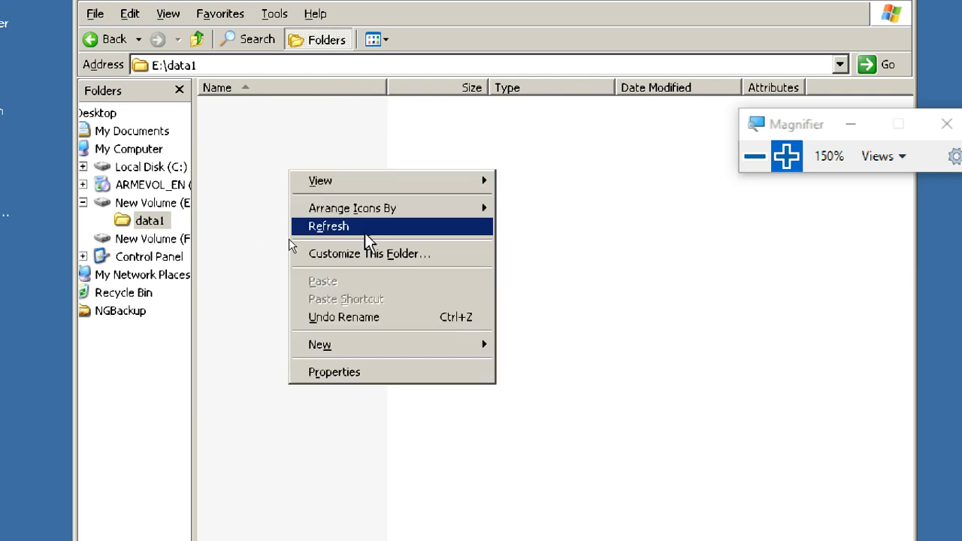
pyautogui.moveTo(470, 357)
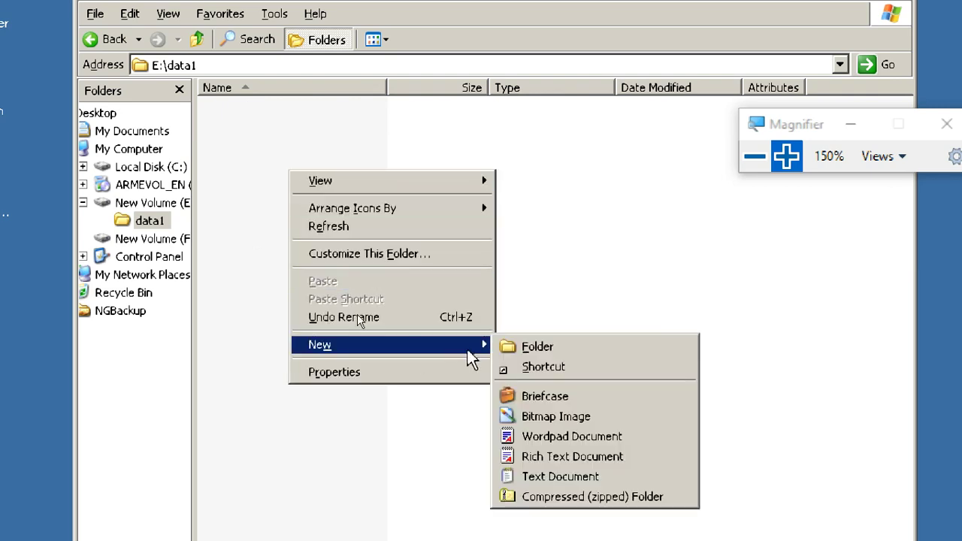
pyautogui.click(563, 478)
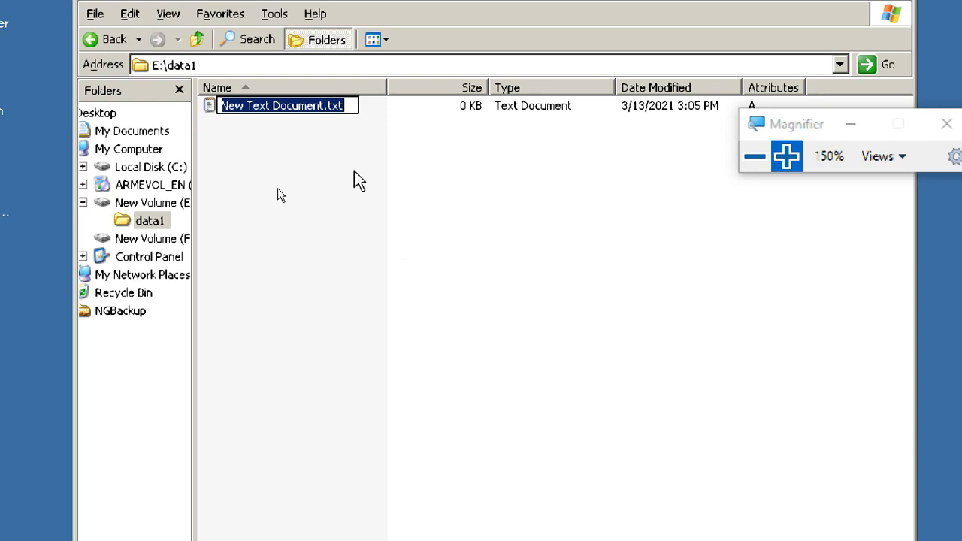
pyautogui.click(324, 105)
pyautogui.hotkey('shift', 'Home')
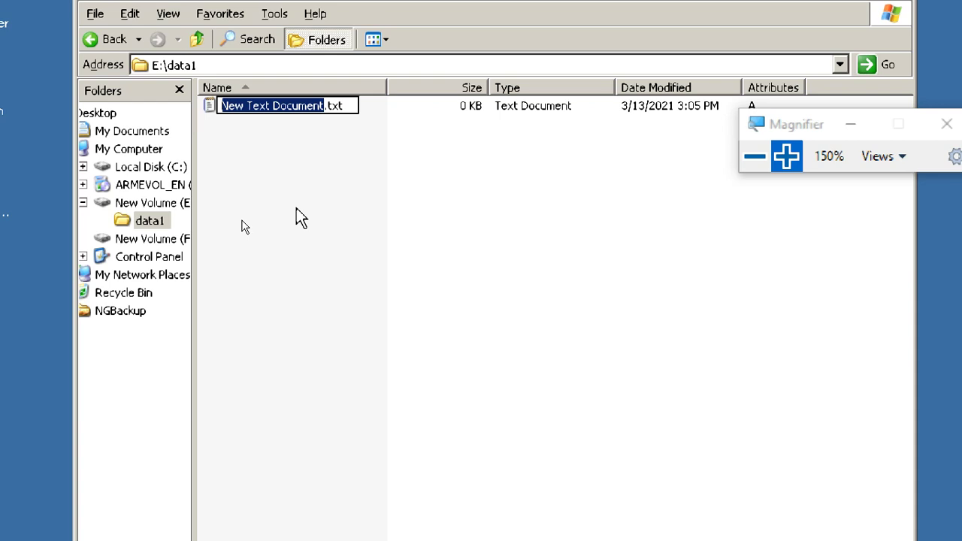
pyautogui.write('b1')
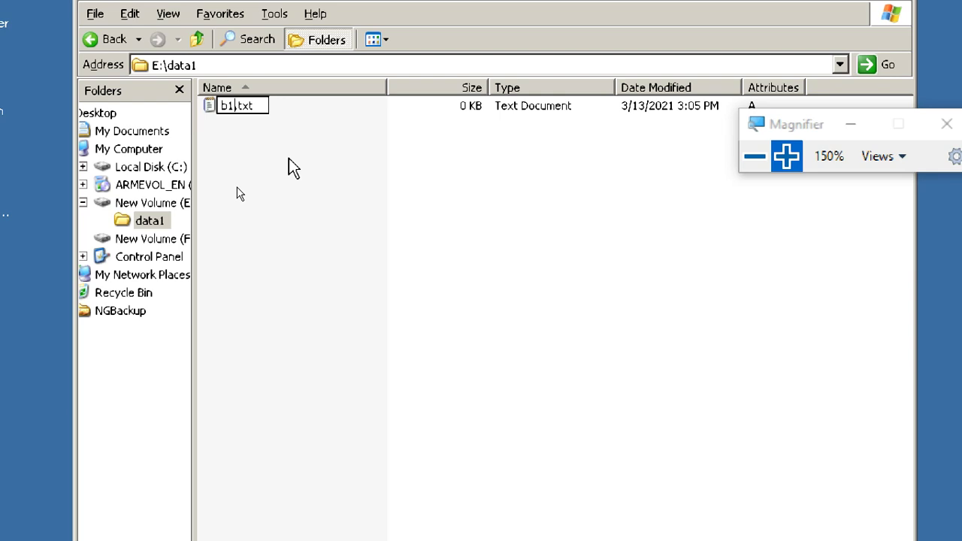
pyautogui.press('Return')
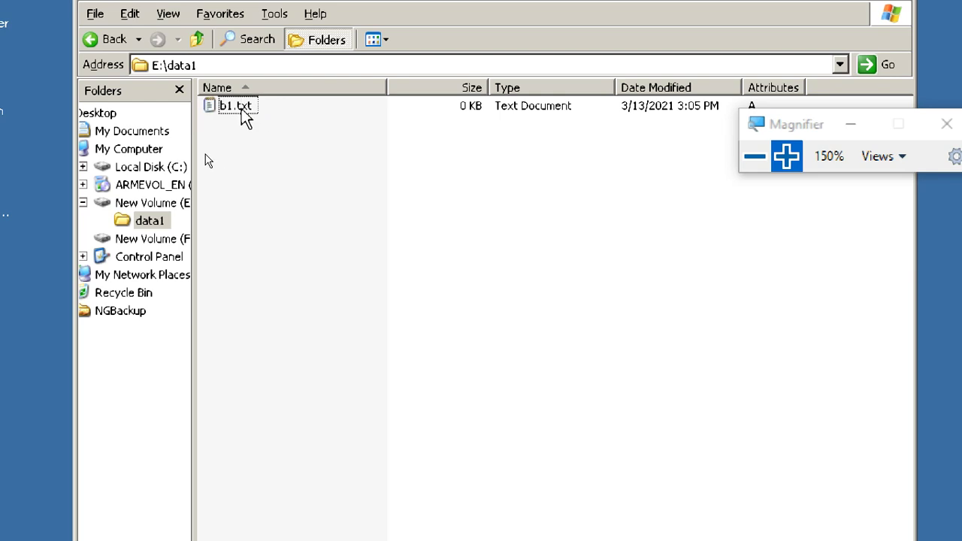
# - Write 'this is b1' in b1.txt in Notepad, save it and exit
pyautogui.doubleClick(241, 111)
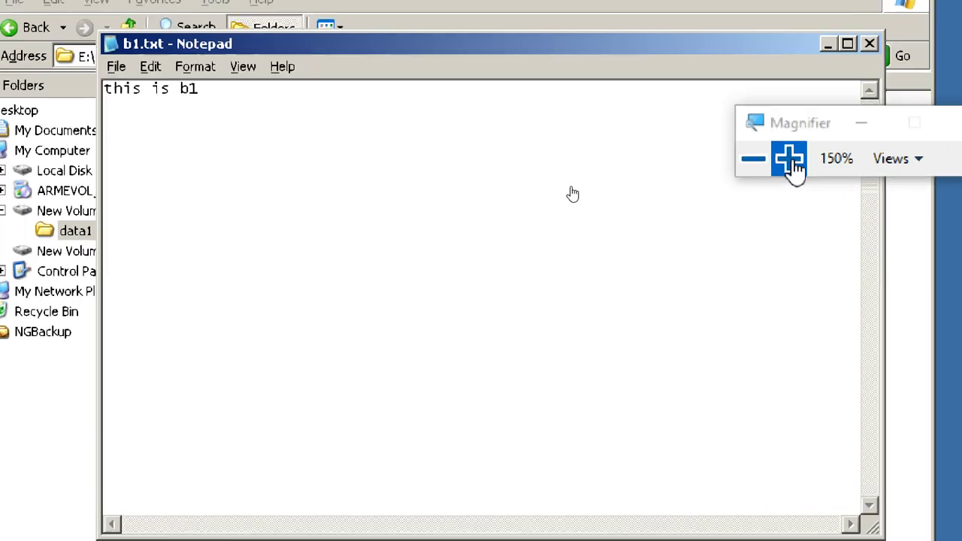
pyautogui.click(788, 158)
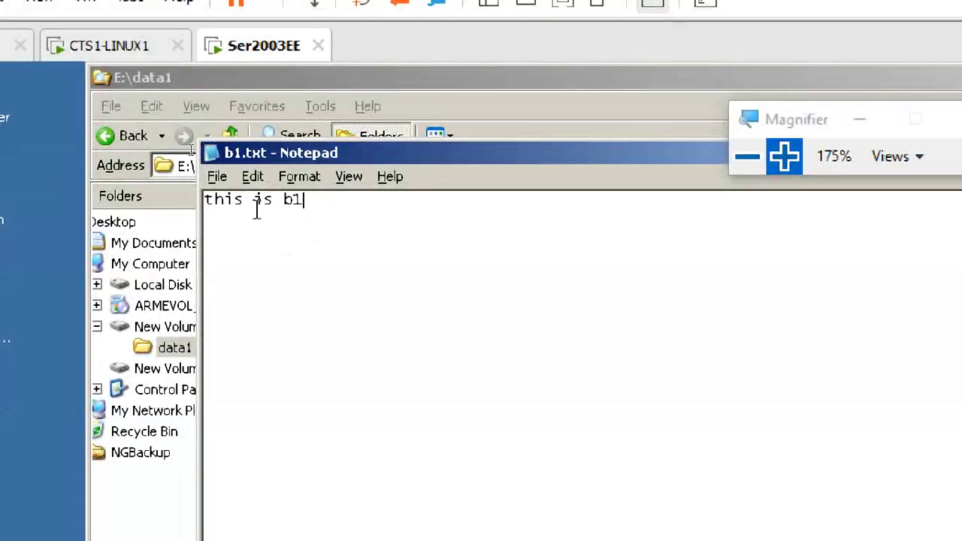
pyautogui.click(216, 177)
pyautogui.click(233, 243)
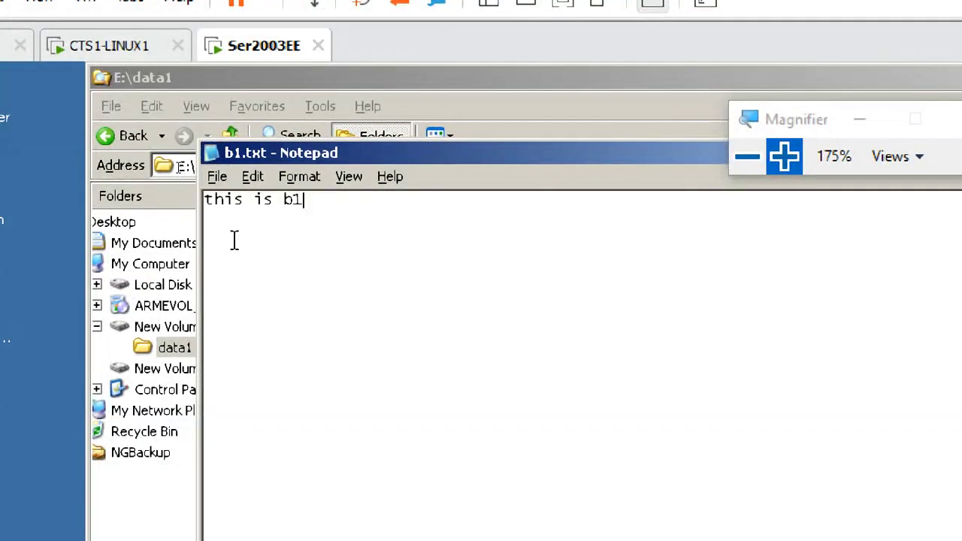
pyautogui.click(216, 176)
pyautogui.click(258, 350)
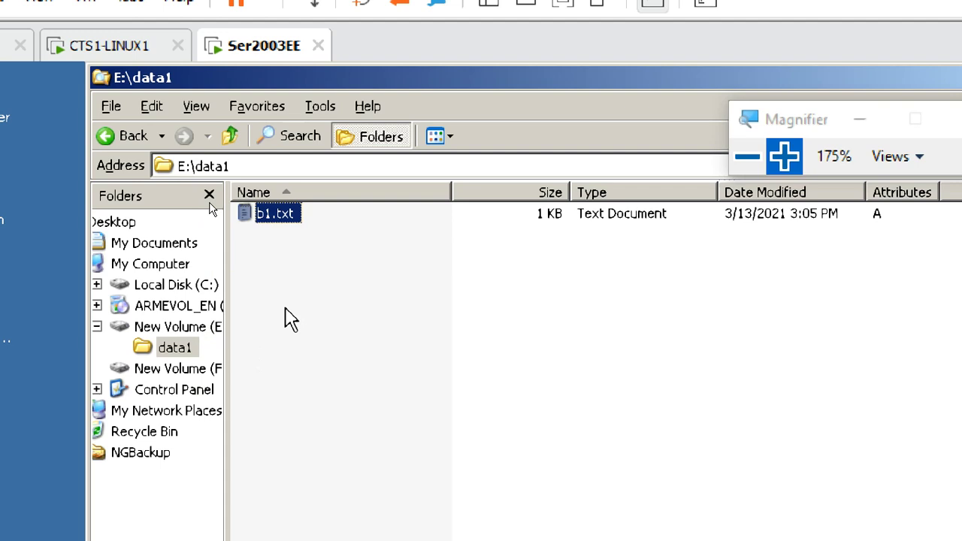
# - Paste a copy of b1.txt into data1 and rename the copy b2.txt
pyautogui.click(290, 241)
pyautogui.click(279, 216)
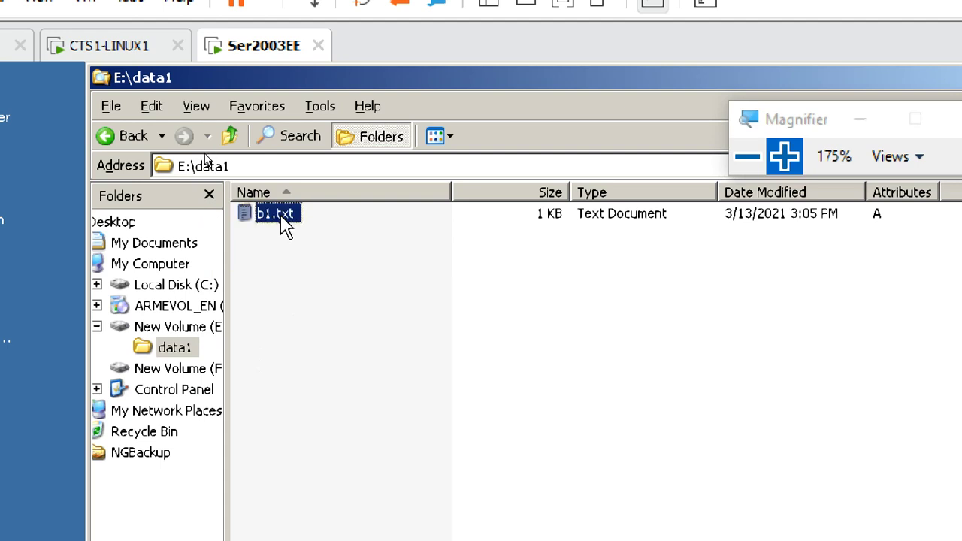
pyautogui.click(307, 286)
pyautogui.hotkey('ctrl', 'v')
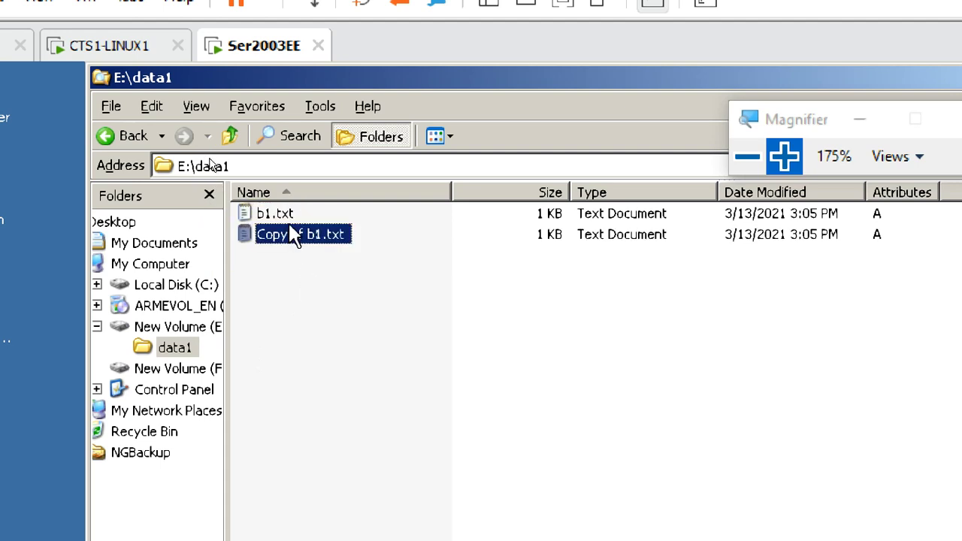
pyautogui.rightClick(295, 236)
pyautogui.click(338, 477)
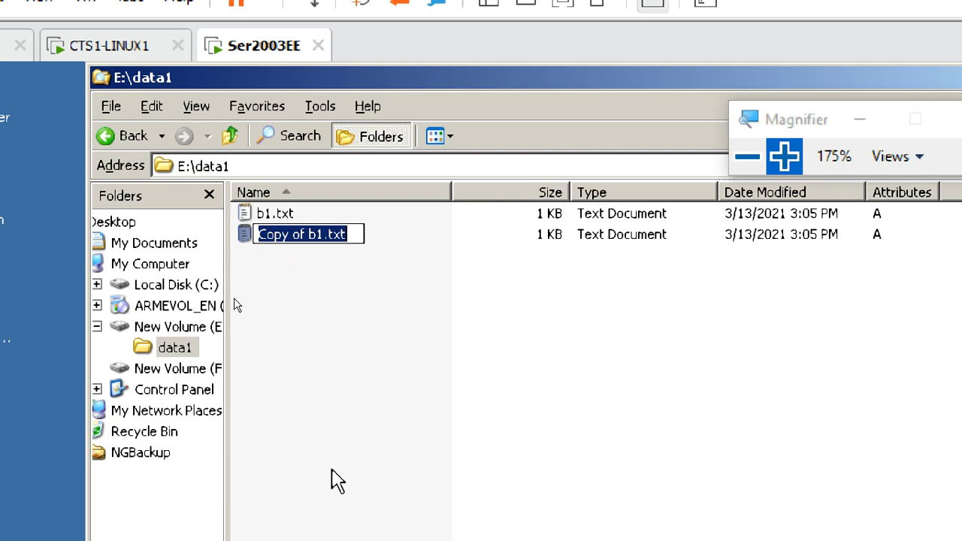
pyautogui.press('End')
pyautogui.press('Left')
pyautogui.press('Left')
pyautogui.press('Left')
pyautogui.press('Left')
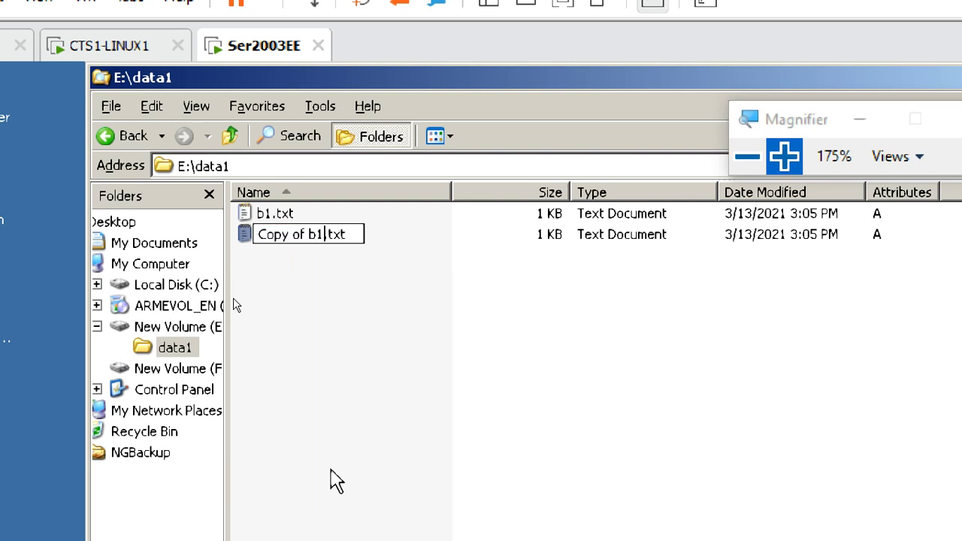
pyautogui.press('BackSpace')
pyautogui.press('BackSpace')
pyautogui.press('BackSpace')
pyautogui.press('BackSpace')
pyautogui.press('BackSpace')
pyautogui.press('BackSpace')
pyautogui.press('BackSpace')
pyautogui.press('BackSpace')
pyautogui.press('BackSpace')
pyautogui.press('BackSpace')
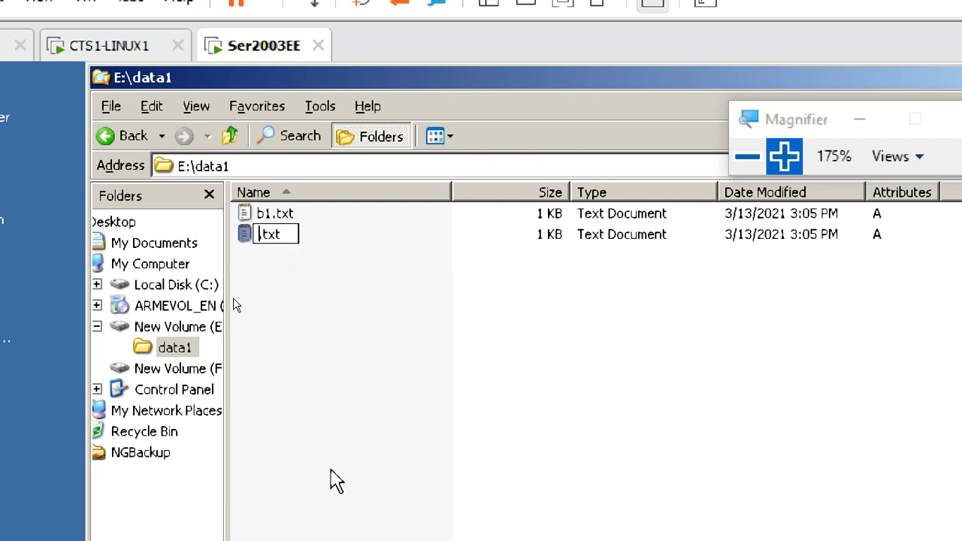
pyautogui.write('b2')
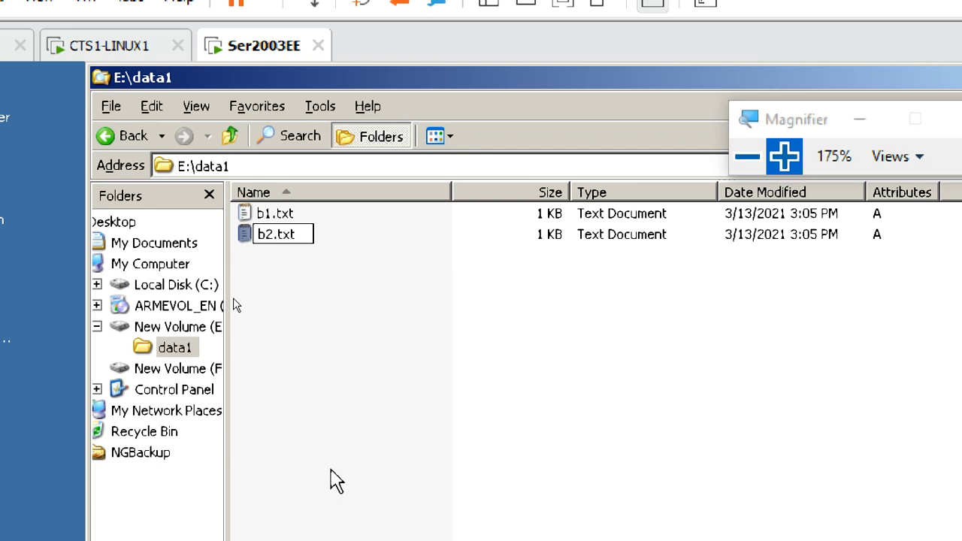
pyautogui.press('Return')
# - Create an empty text document named b3.txt and narrow the Name and Type columns
pyautogui.rightClick(321, 295)
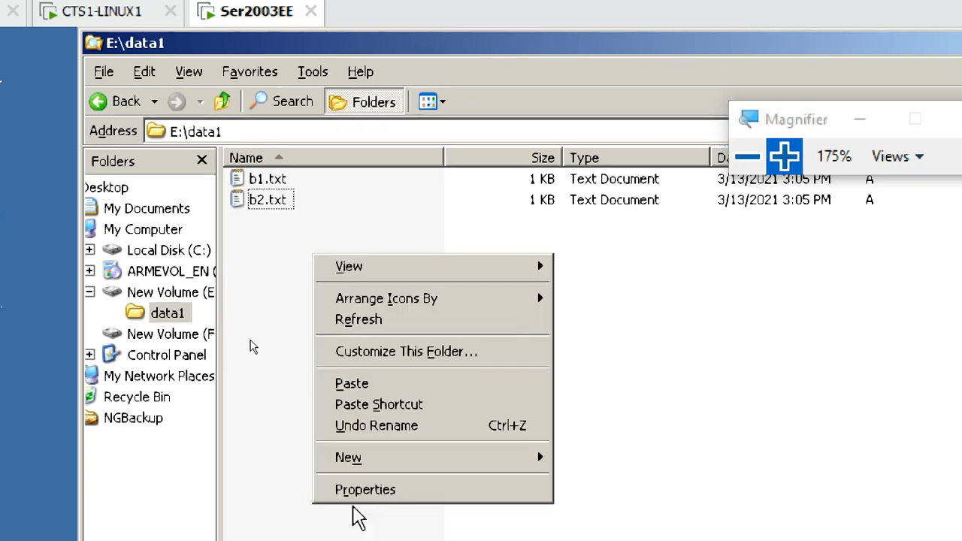
pyautogui.moveTo(348, 455)
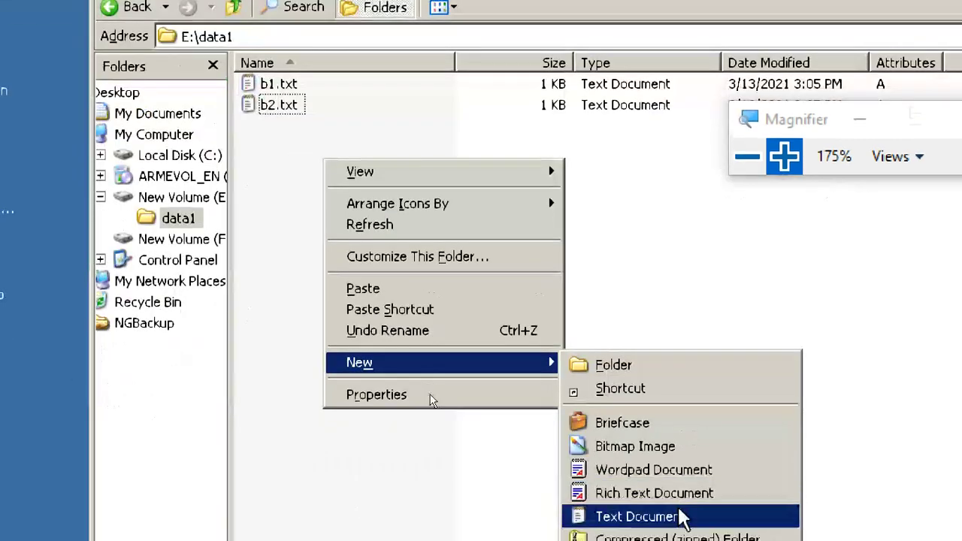
pyautogui.click(682, 519)
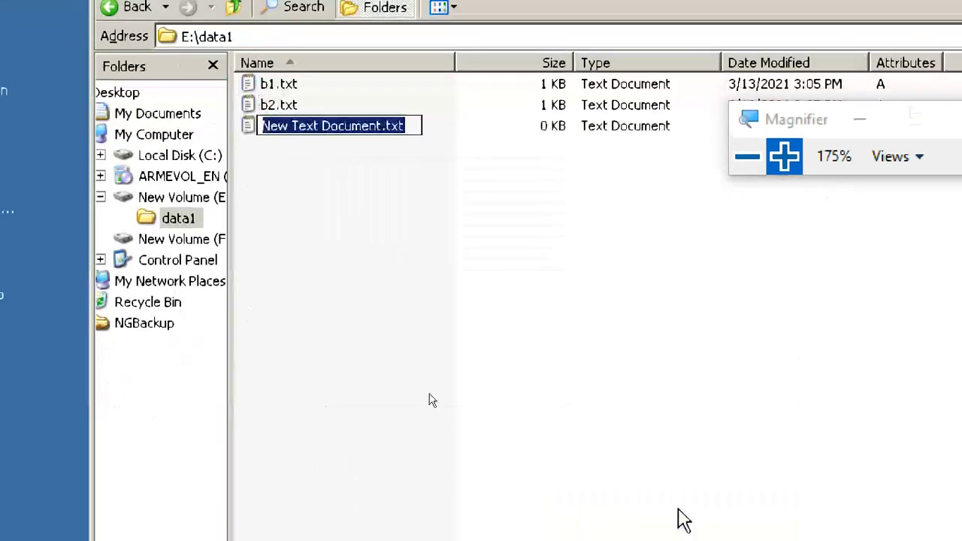
pyautogui.click(386, 130)
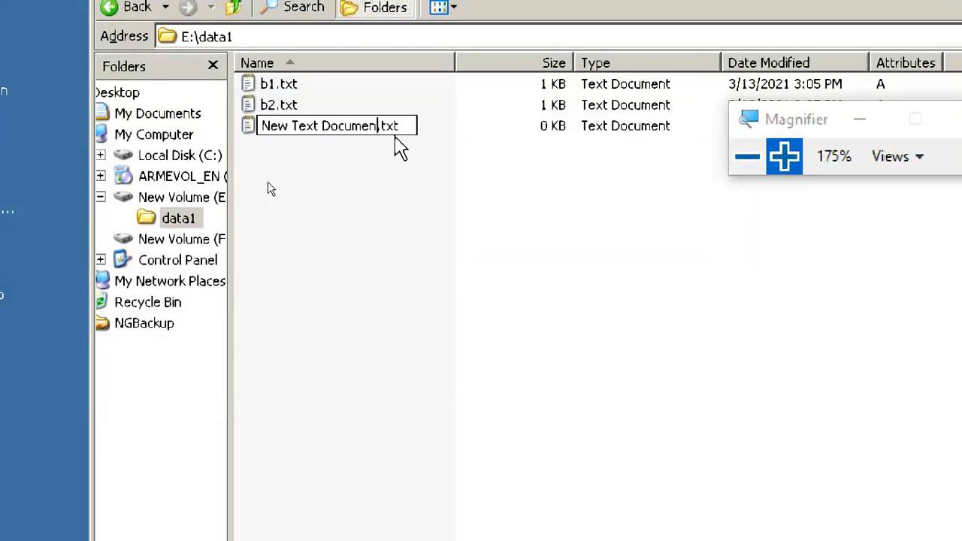
pyautogui.press('BackSpace')
pyautogui.press('BackSpace')
pyautogui.press('BackSpace')
pyautogui.press('BackSpace')
pyautogui.press('BackSpace')
pyautogui.press('BackSpace')
pyautogui.press('BackSpace')
pyautogui.press('BackSpace')
pyautogui.press('BackSpace')
pyautogui.press('BackSpace')
pyautogui.press('BackSpace')
pyautogui.press('BackSpace')
pyautogui.press('BackSpace')
pyautogui.press('BackSpace')
pyautogui.press('BackSpace')
pyautogui.press('BackSpace')
pyautogui.press('BackSpace')
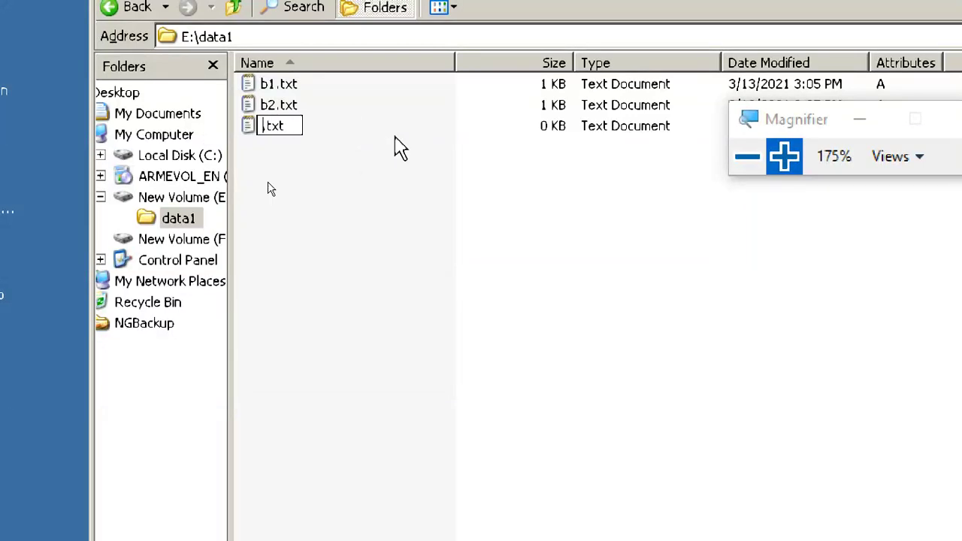
pyautogui.write('b3')
pyautogui.click(403, 194)
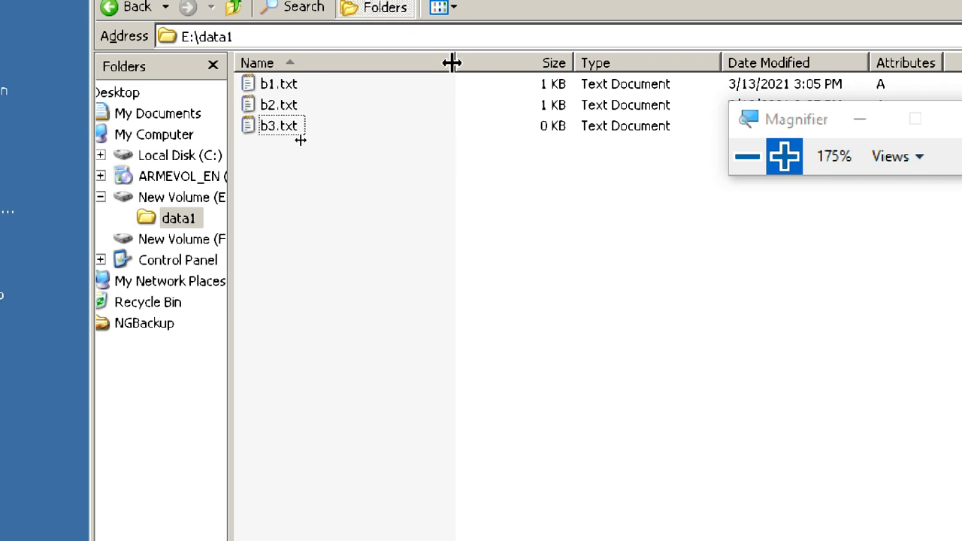
pyautogui.moveTo(398, 51); pyautogui.dragTo(383, 68)
pyautogui.moveTo(531, 61); pyautogui.dragTo(498, 61)
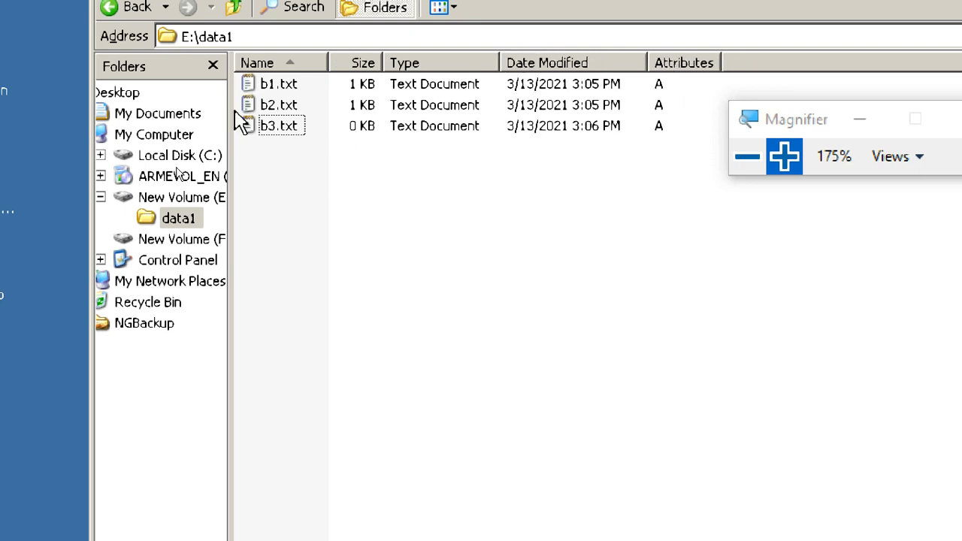
# - Exit Notepad on b2.txt, saving its text 'this is b2'
pyautogui.moveTo(298, 131)
pyautogui.doubleClick(287, 110)
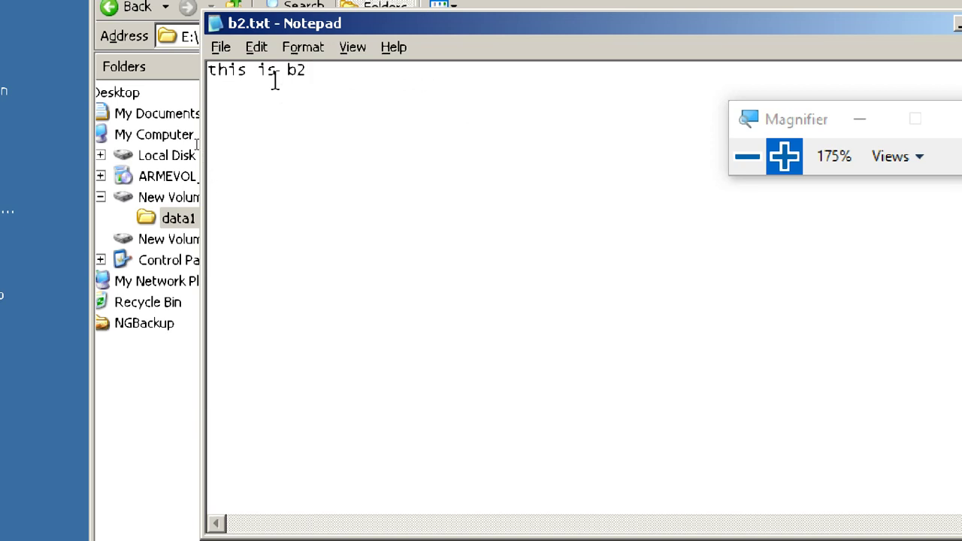
pyautogui.click(223, 50)
pyautogui.click(249, 216)
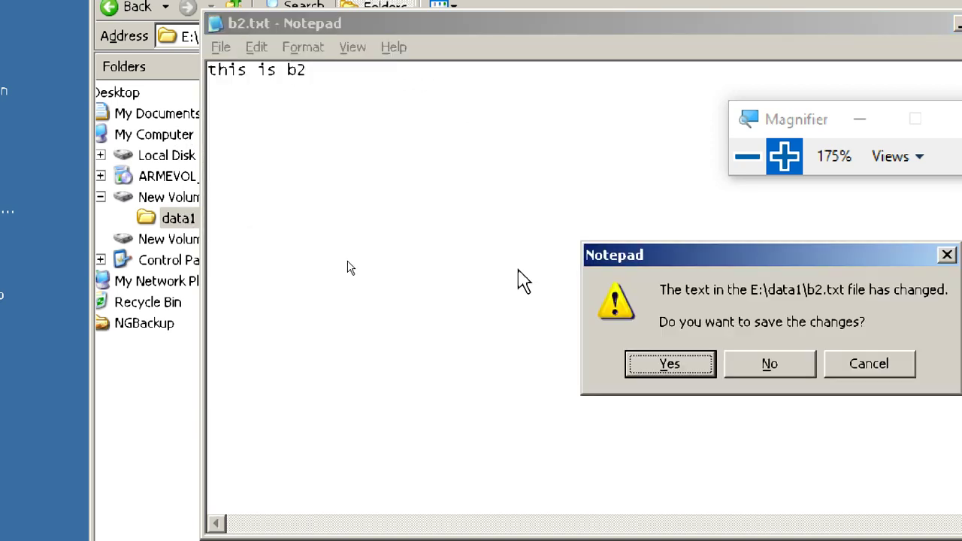
pyautogui.click(702, 364)
# - Exit Notepad on b3.txt, saving its text 'this is b3 file', then deselect it
pyautogui.doubleClick(277, 125)
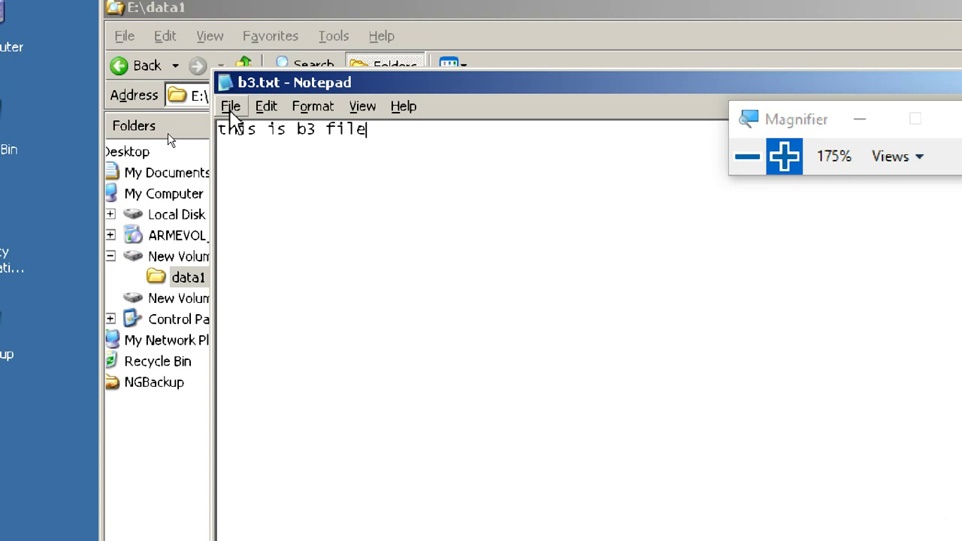
pyautogui.click(230, 106)
pyautogui.click(248, 280)
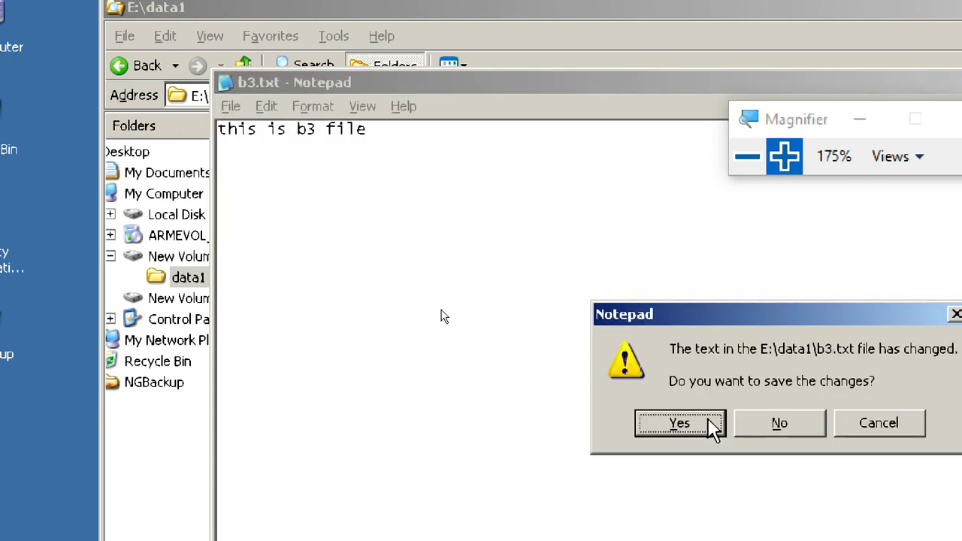
pyautogui.click(710, 426)
pyautogui.click(649, 346)
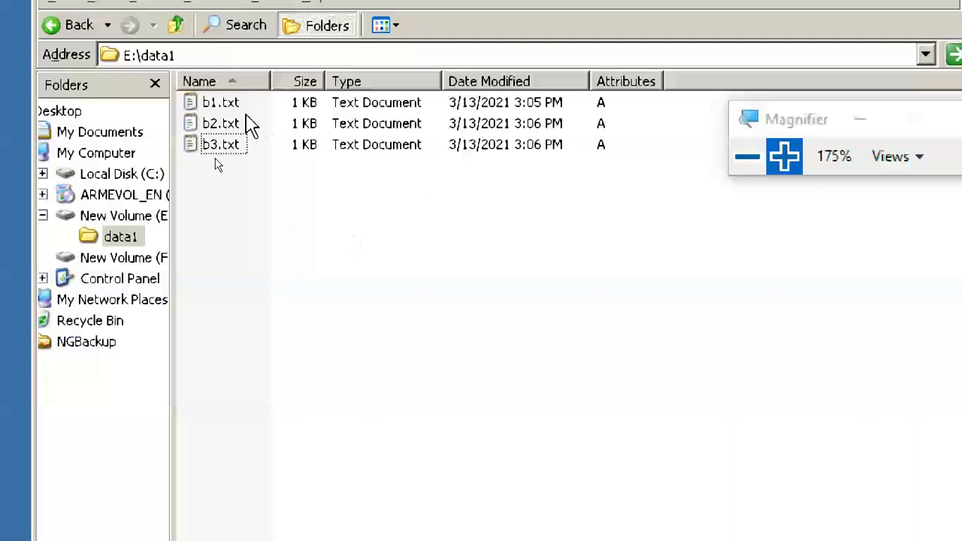
pyautogui.click(226, 103)
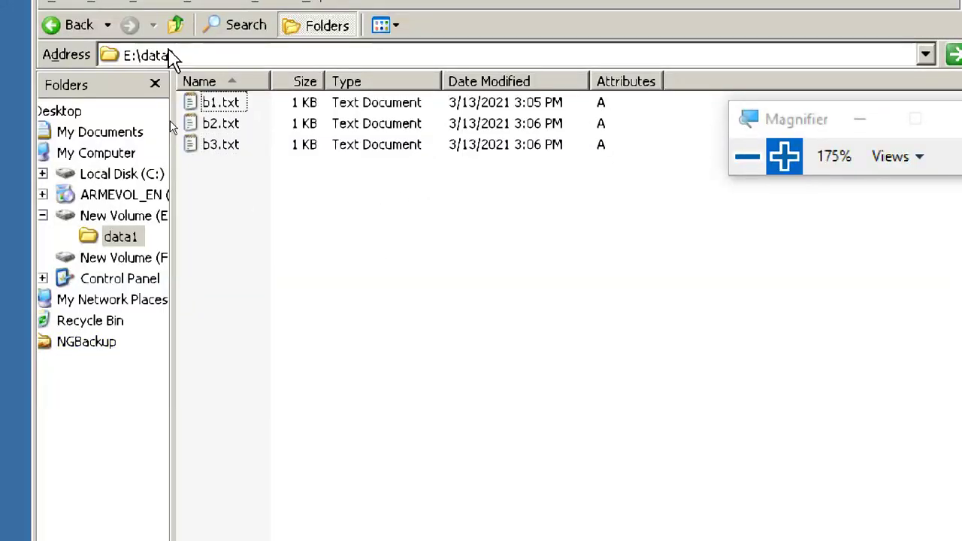
pyautogui.click(177, 25)
pyautogui.click(239, 105)
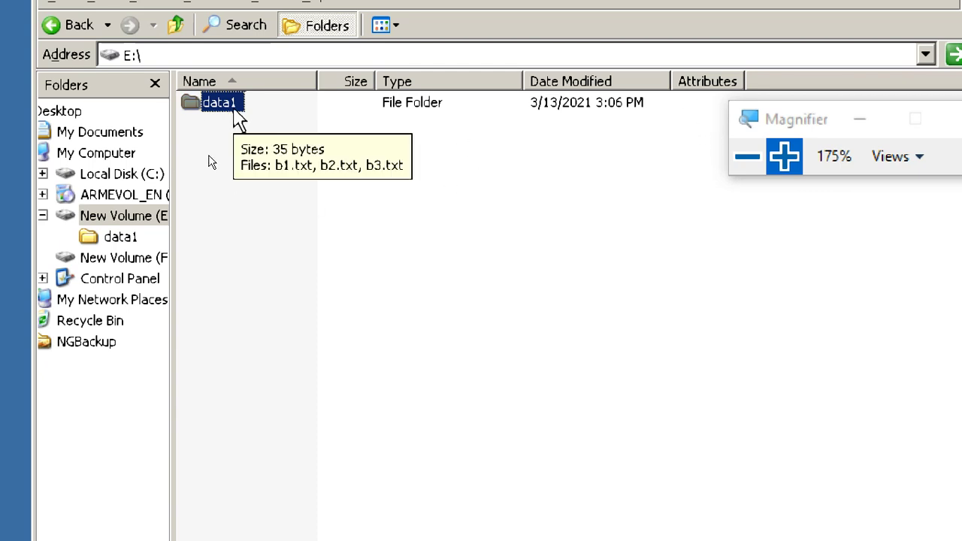
pyautogui.doubleClick(211, 103)
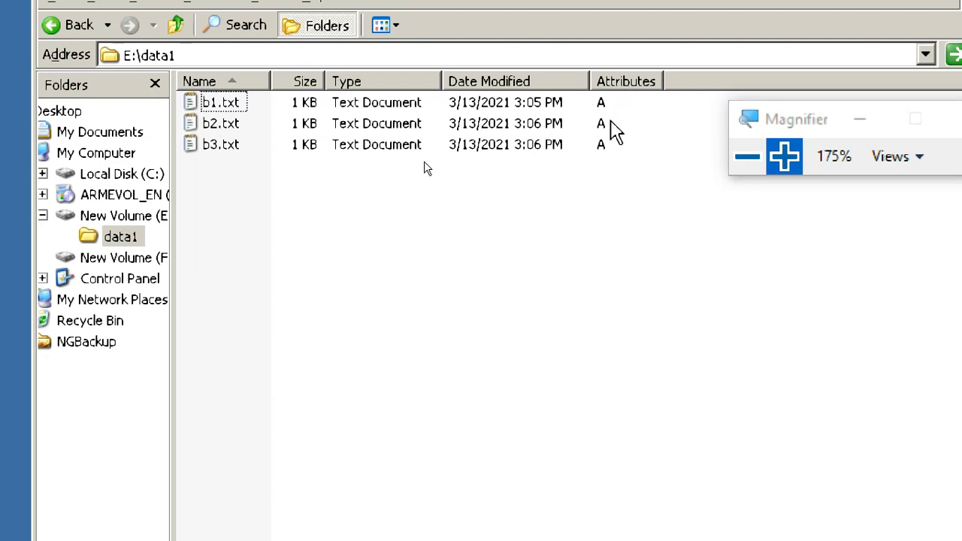
pyautogui.moveTo(782, 128); pyautogui.dragTo(830, 140)
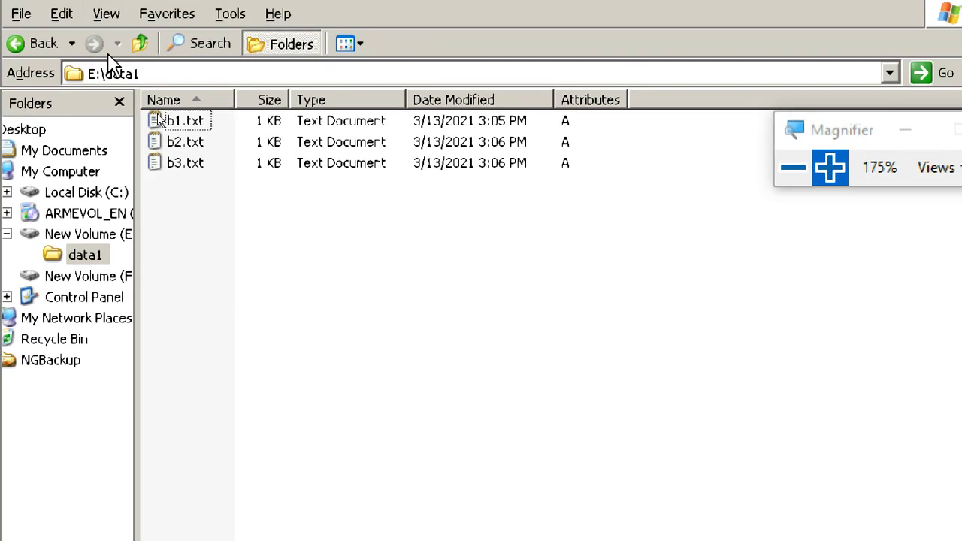
# - Create a new text document in the root of E:, keeping the name New Text Document.txt
pyautogui.click(175, 25)
pyautogui.rightClick(199, 147)
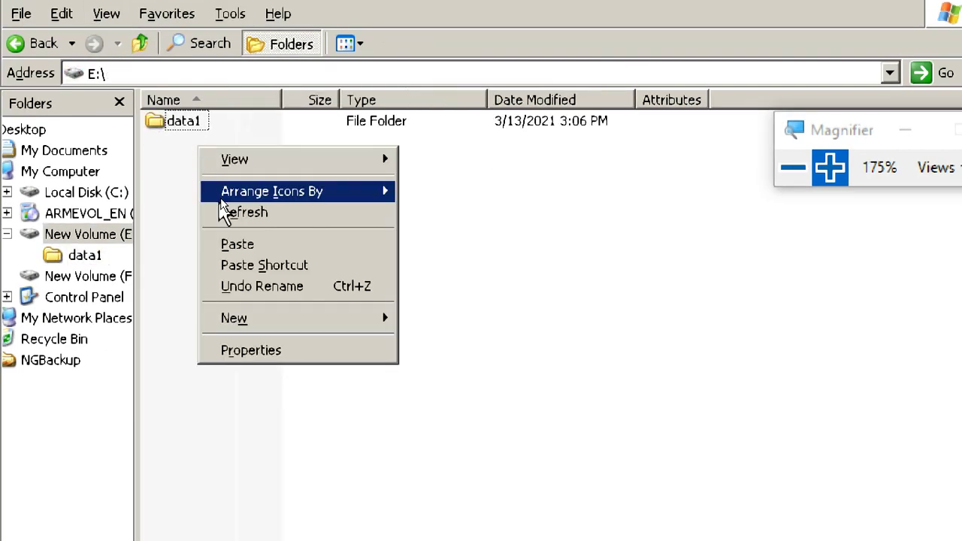
pyautogui.moveTo(277, 319)
pyautogui.click(474, 472)
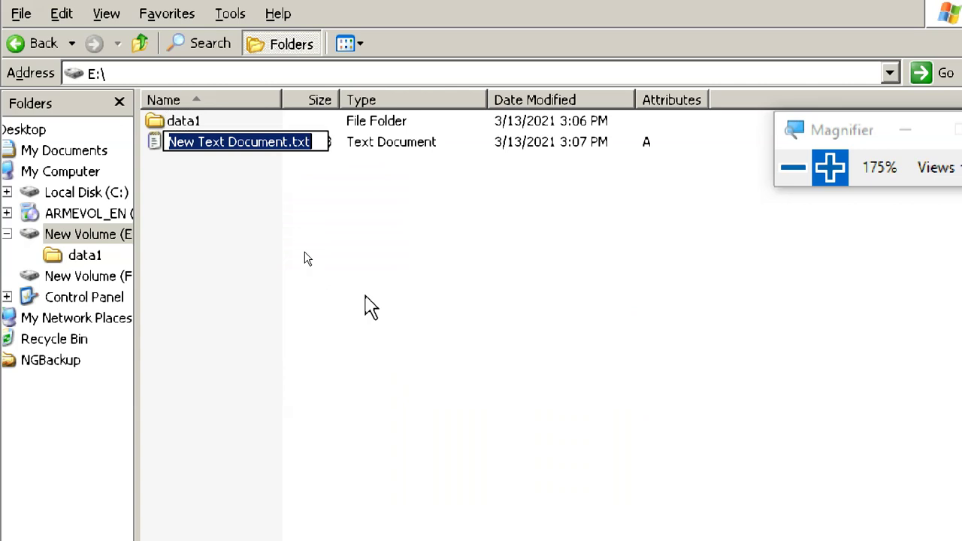
pyautogui.write('xcx')
pyautogui.press('Return')
pyautogui.click(752, 403)
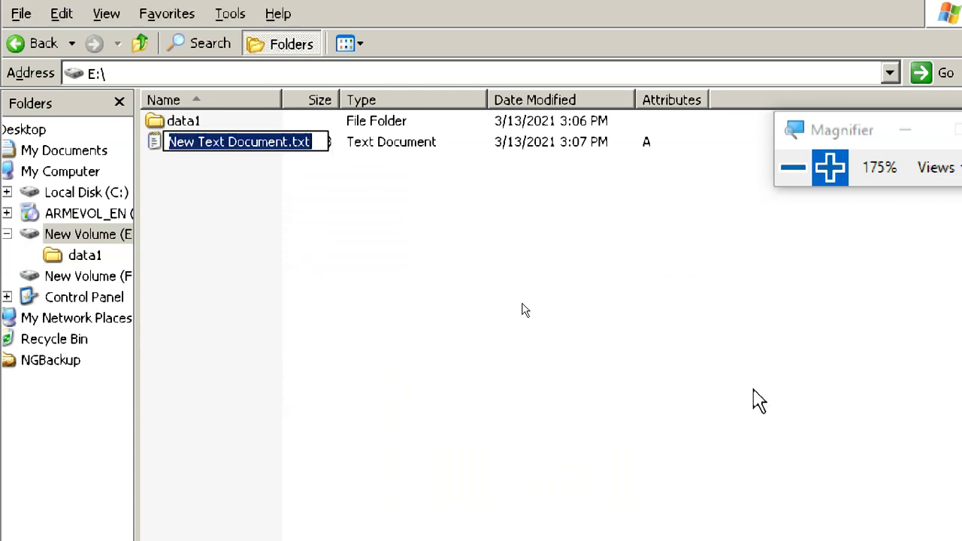
pyautogui.press('Return')
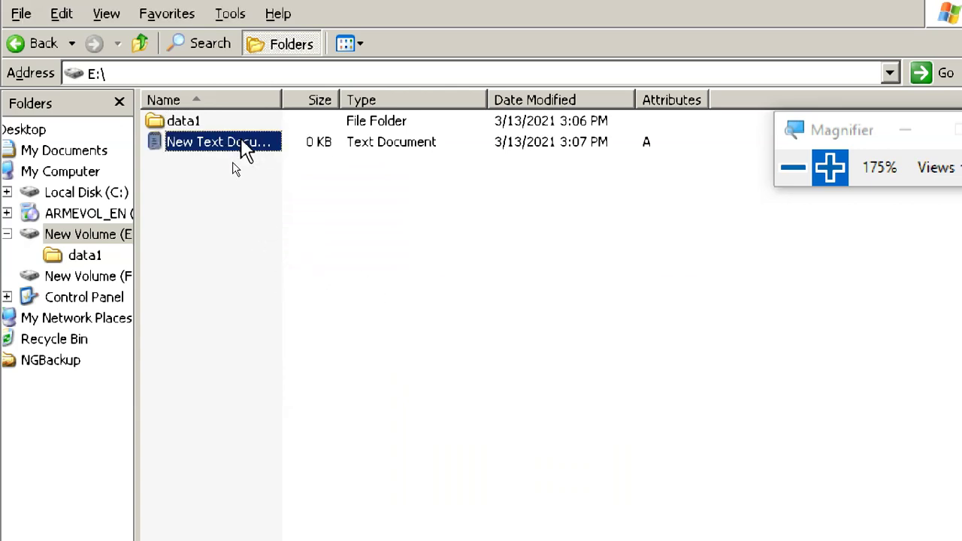
# - Rename the new text document to Nexz.txt
pyautogui.rightClick(239, 137)
pyautogui.click(260, 372)
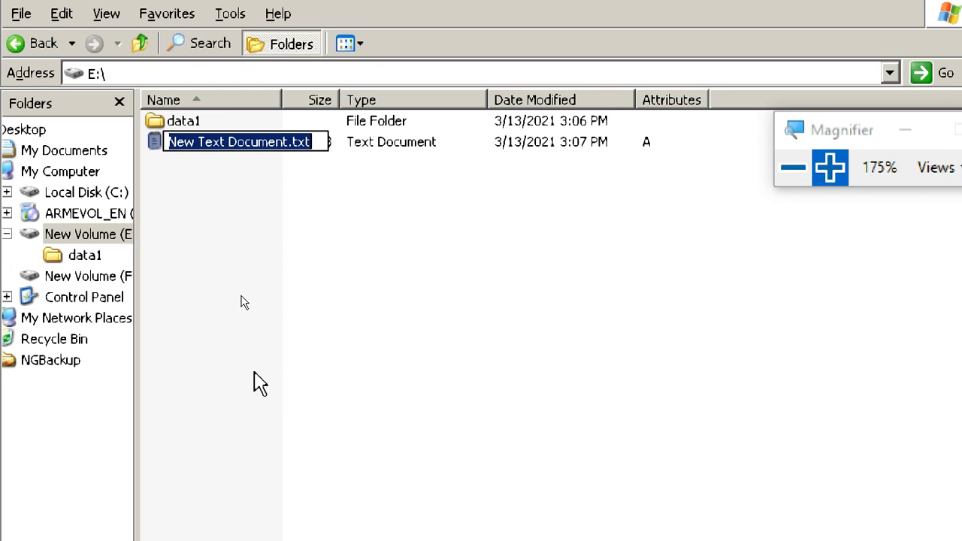
pyautogui.click(248, 143)
pyautogui.moveTo(290, 136); pyautogui.dragTo(200, 161)
pyautogui.write('xz')
pyautogui.click(217, 185)
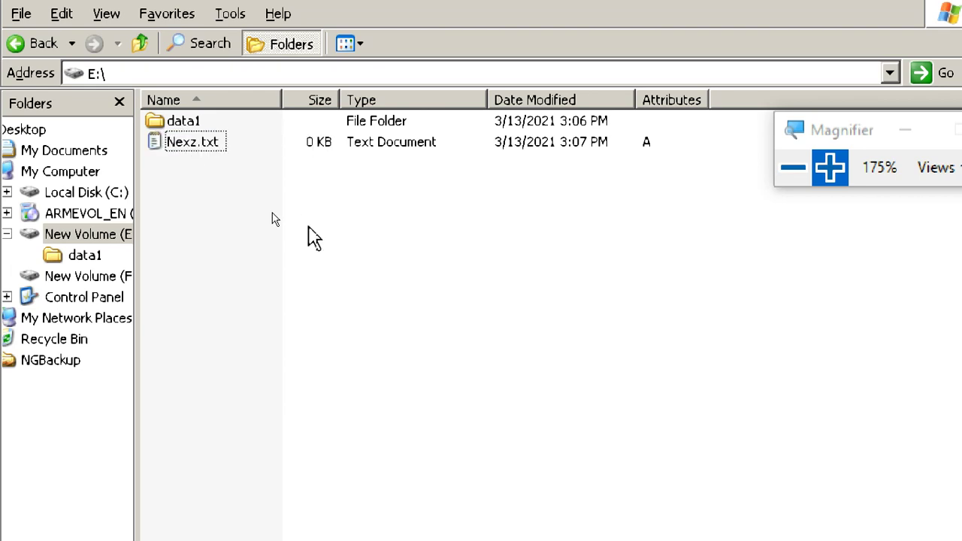
pyautogui.rightClick(197, 146)
pyautogui.click(257, 411)
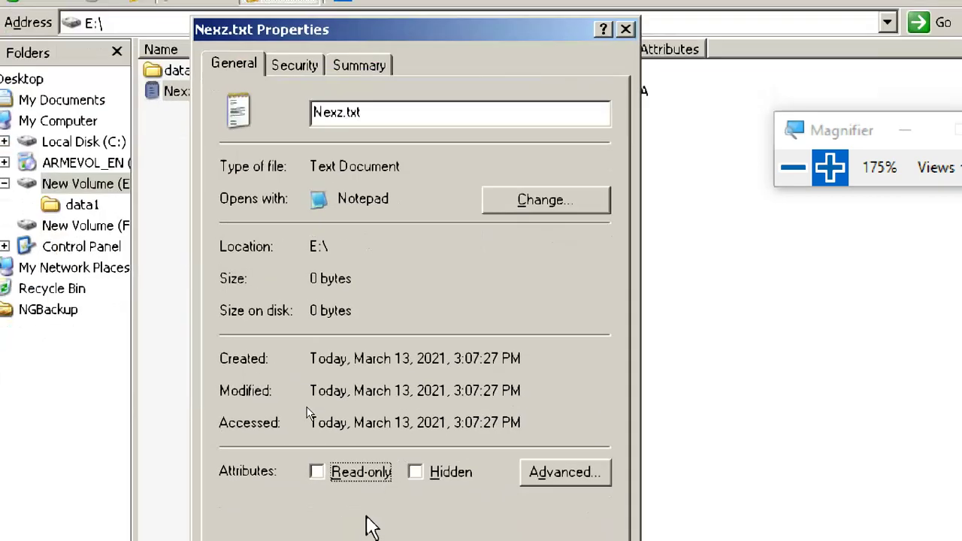
pyautogui.click(368, 467)
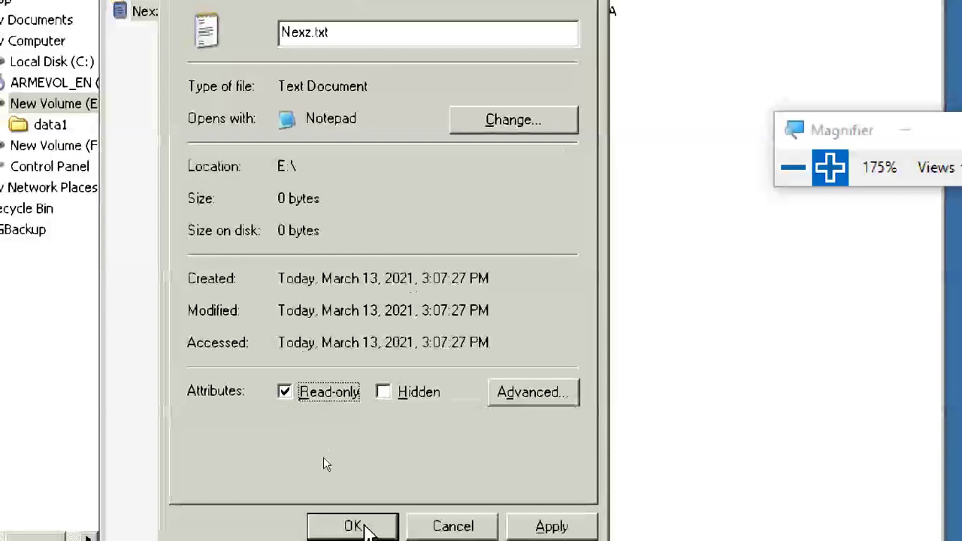
pyautogui.click(359, 527)
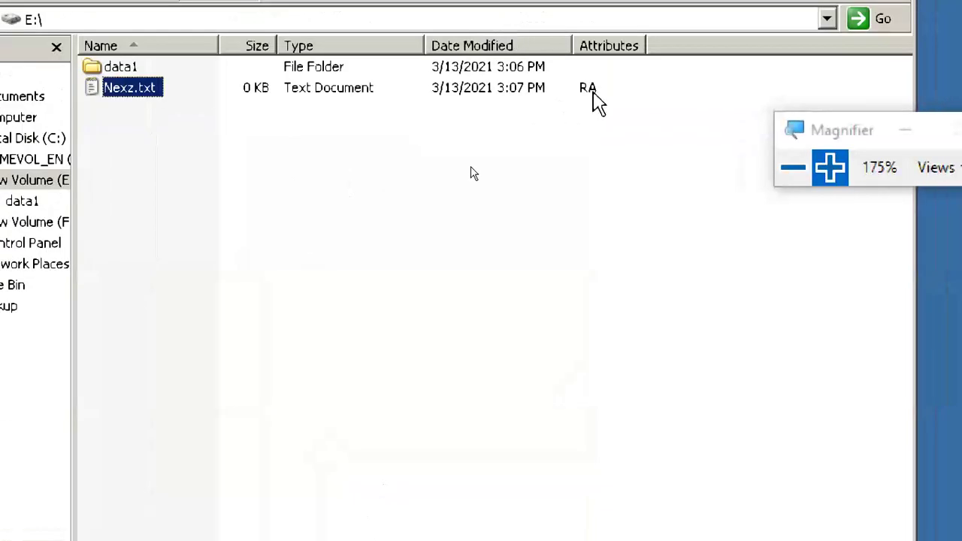
pyautogui.rightClick(154, 88)
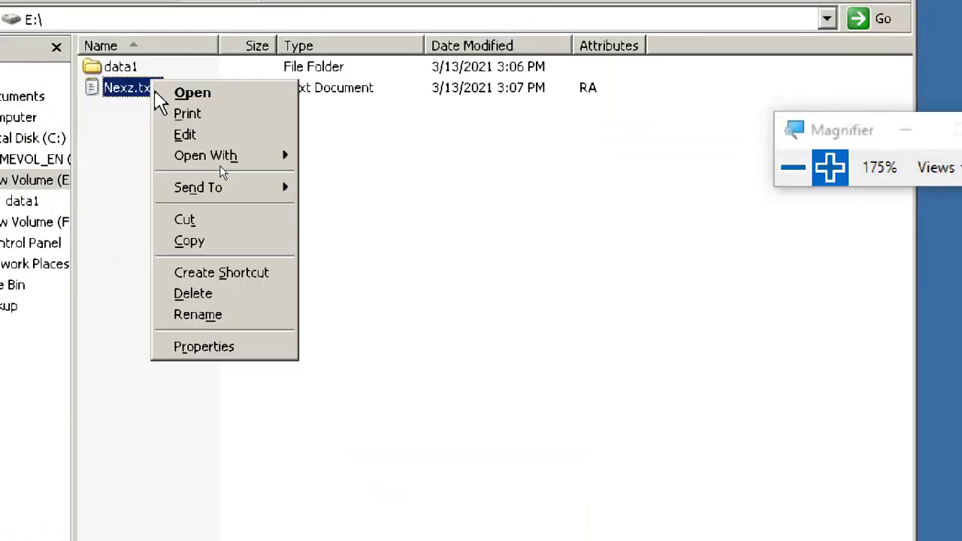
pyautogui.click(203, 346)
pyautogui.click(309, 469)
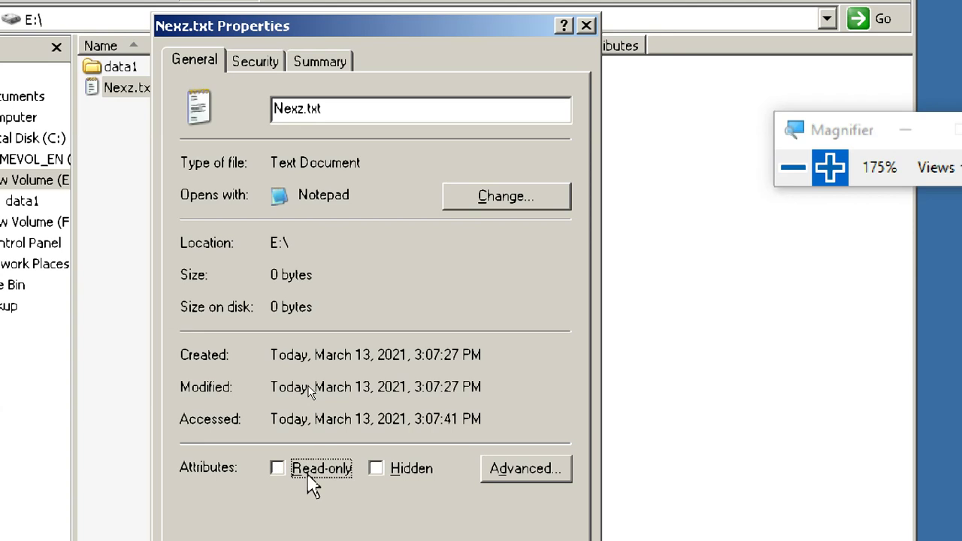
pyautogui.click(381, 466)
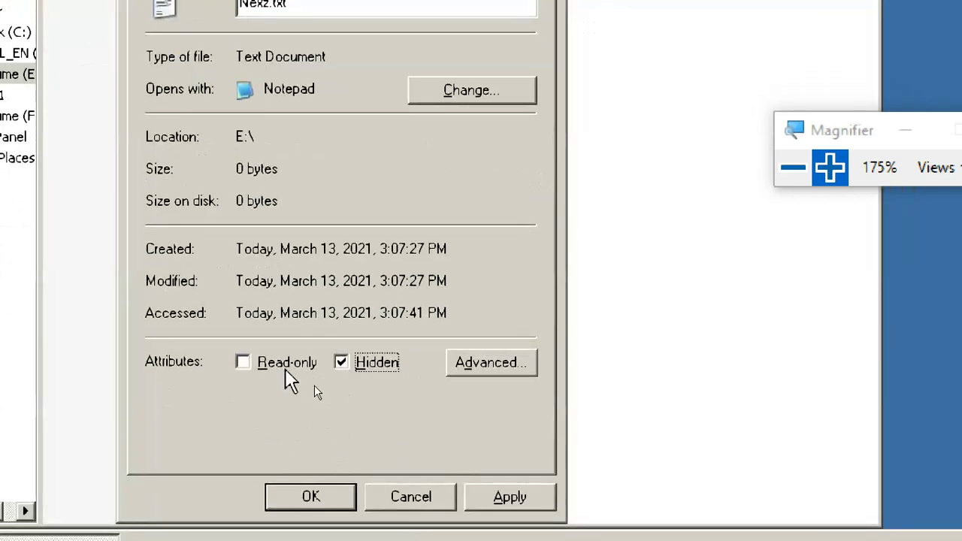
pyautogui.click(320, 495)
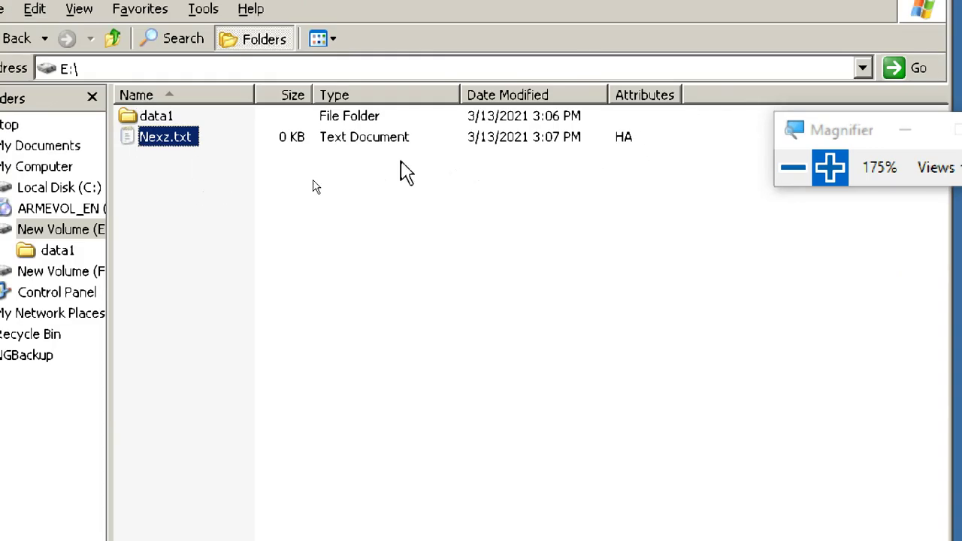
pyautogui.rightClick(170, 138)
pyautogui.click(249, 401)
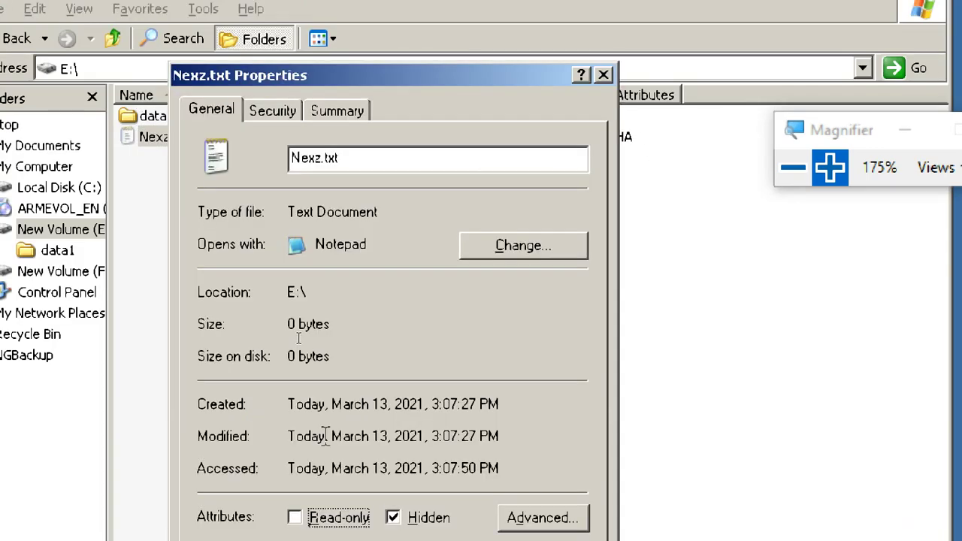
pyautogui.click(372, 440)
pyautogui.click(374, 524)
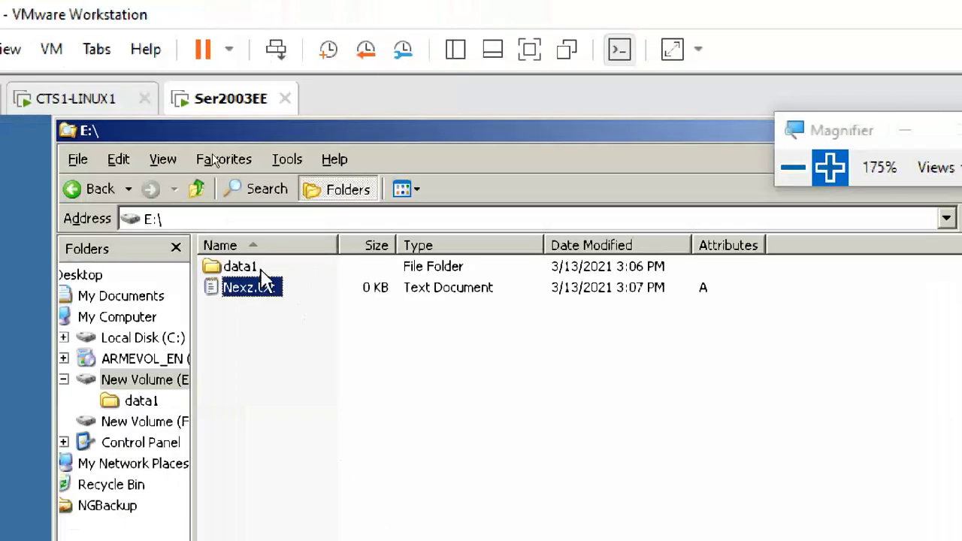
# - Open the data1 folder, then browse Start > All Programs > Accessories > System Tools to reach Backup
pyautogui.doubleClick(239, 267)
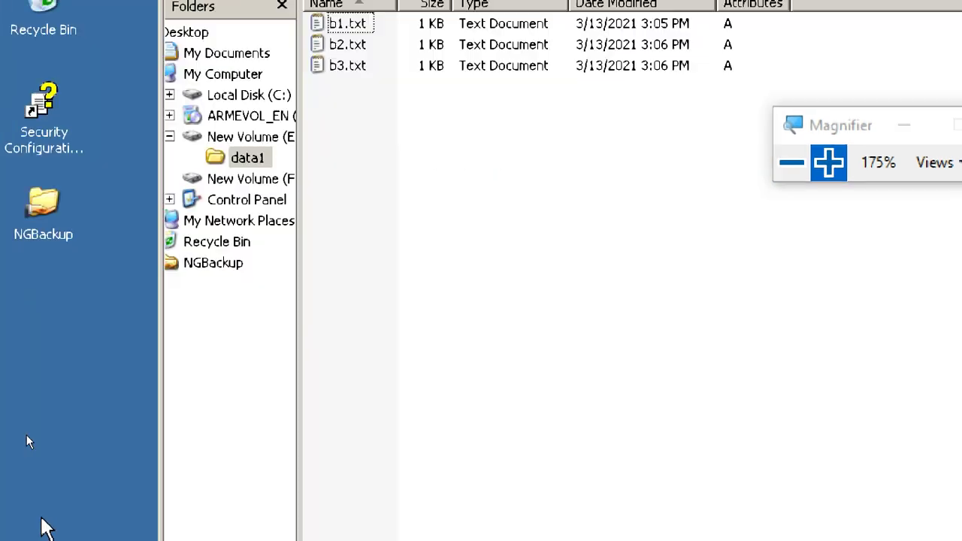
pyautogui.click(34, 504)
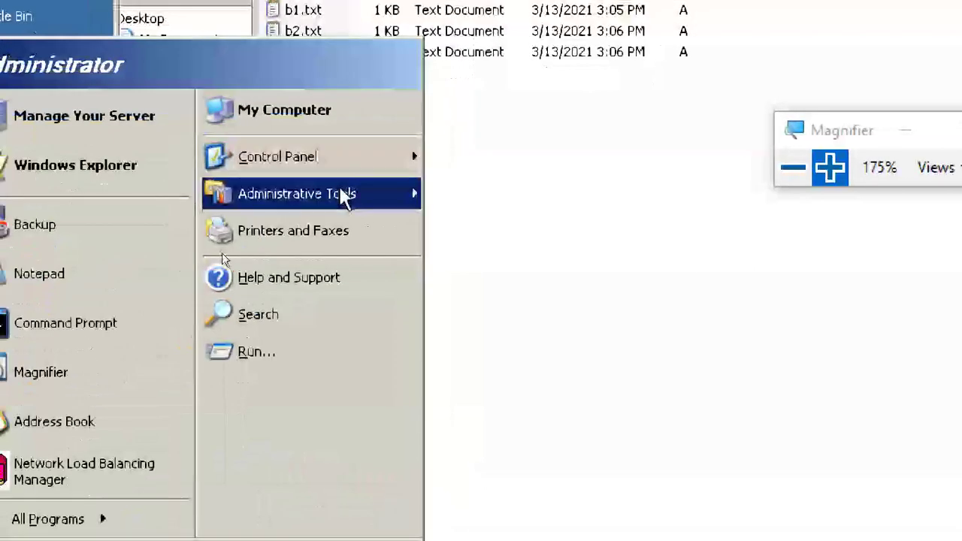
pyautogui.moveTo(376, 197)
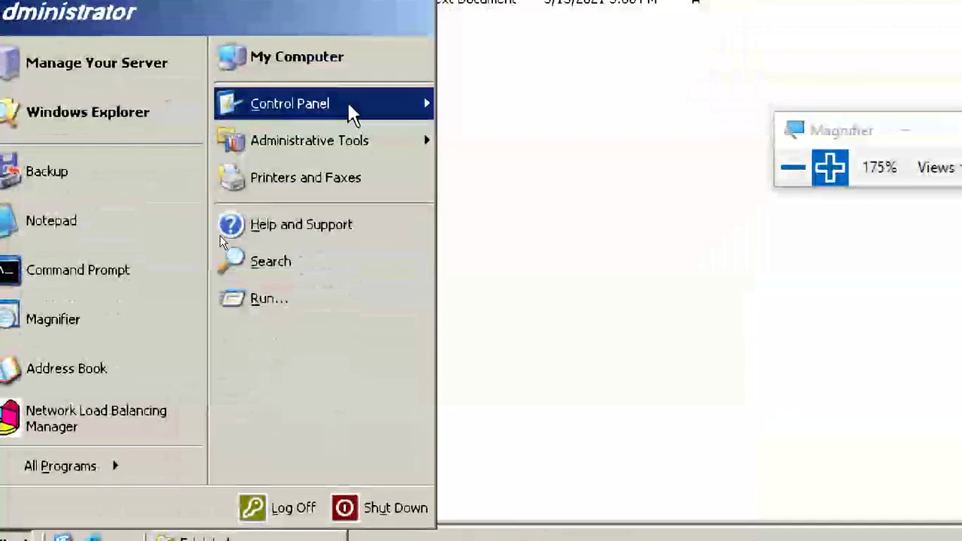
pyautogui.moveTo(348, 101)
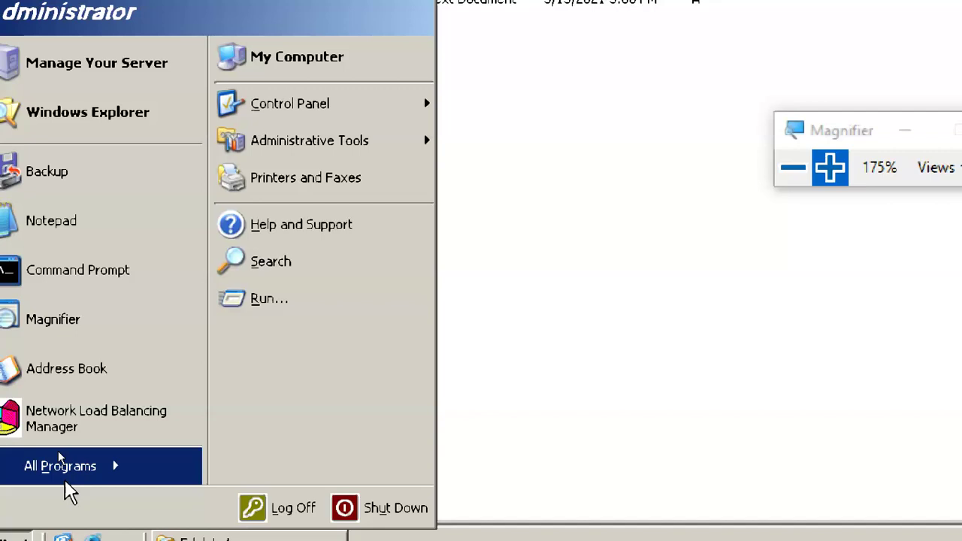
pyautogui.moveTo(65, 476)
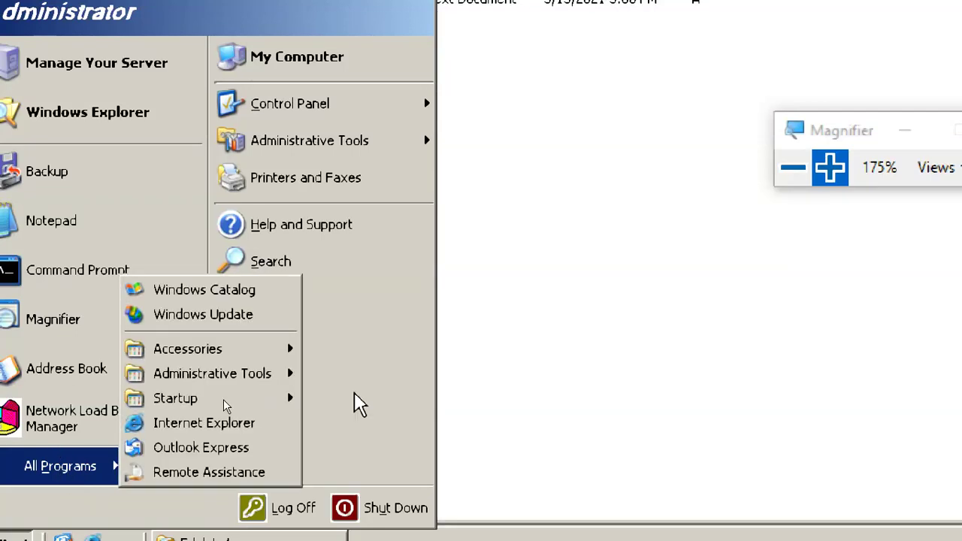
pyautogui.moveTo(248, 354)
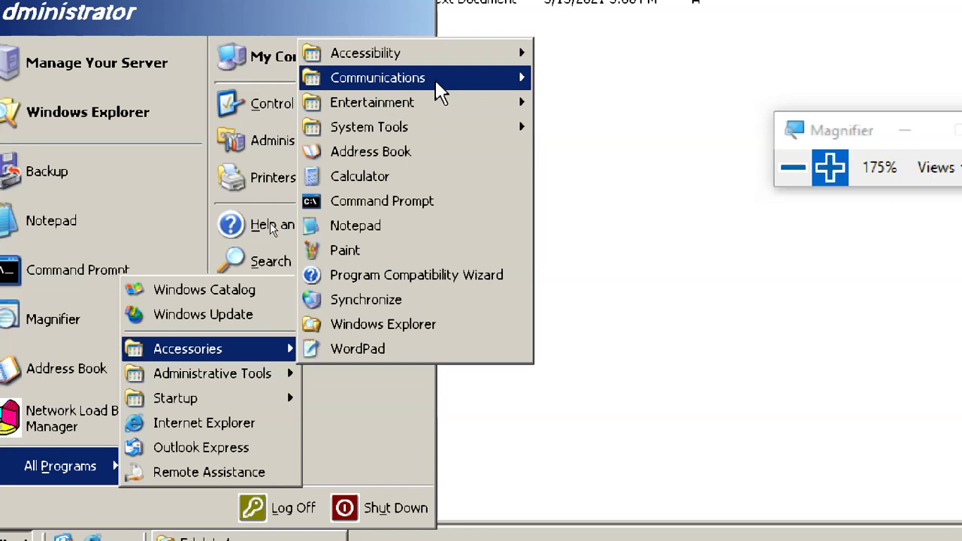
pyautogui.moveTo(442, 89)
pyautogui.moveTo(467, 60)
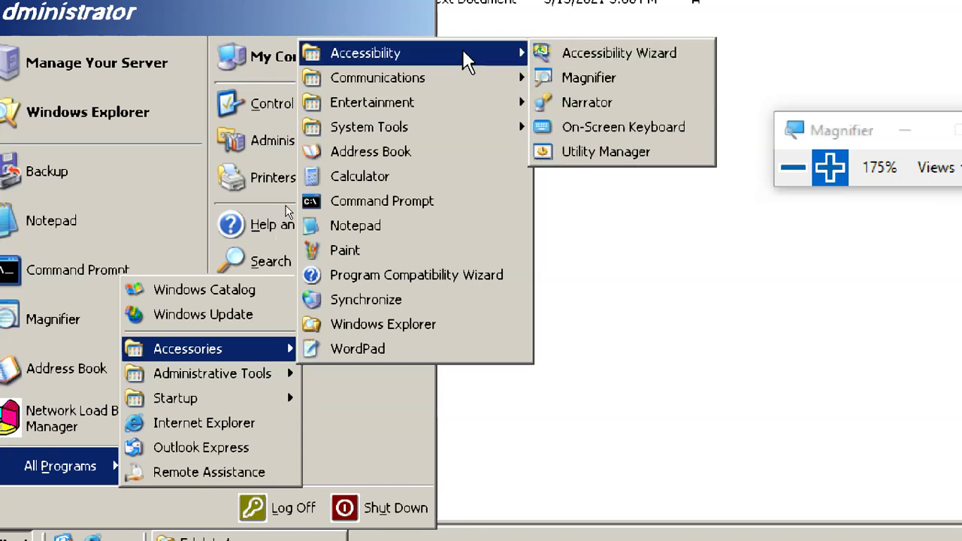
pyautogui.moveTo(472, 137)
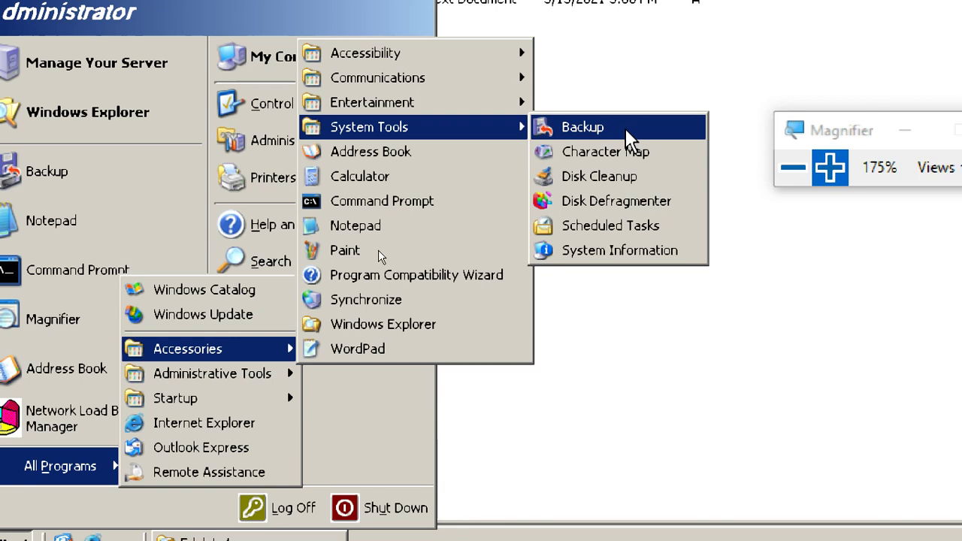
# - Launch Backup and take the wizard through 'Back up files and settings' and 'Let me choose what to back up'
pyautogui.click(626, 129)
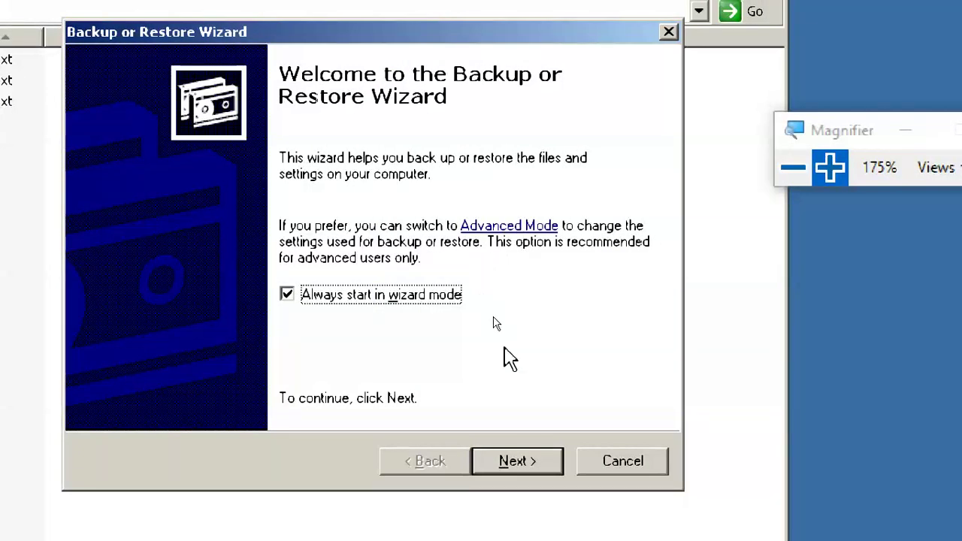
pyautogui.click(517, 461)
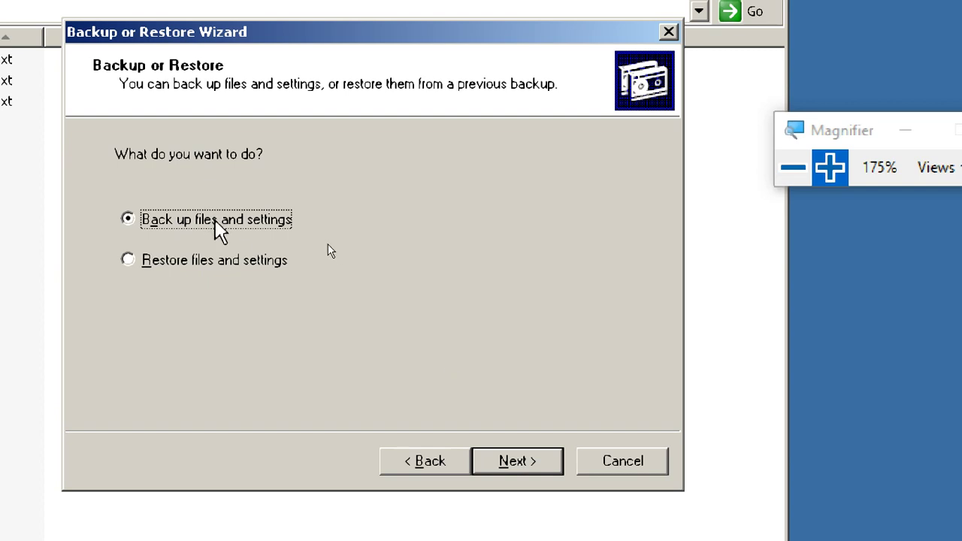
pyautogui.click(541, 471)
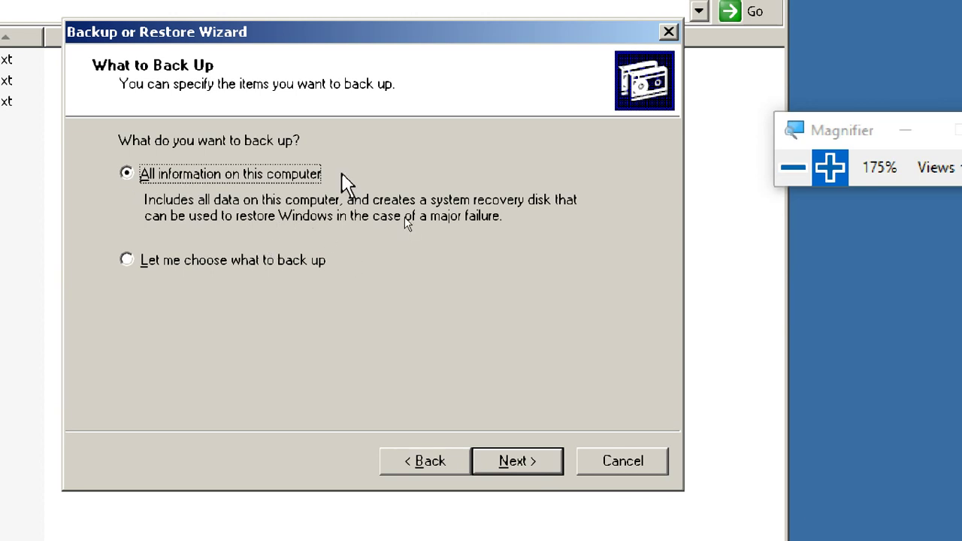
pyautogui.click(210, 263)
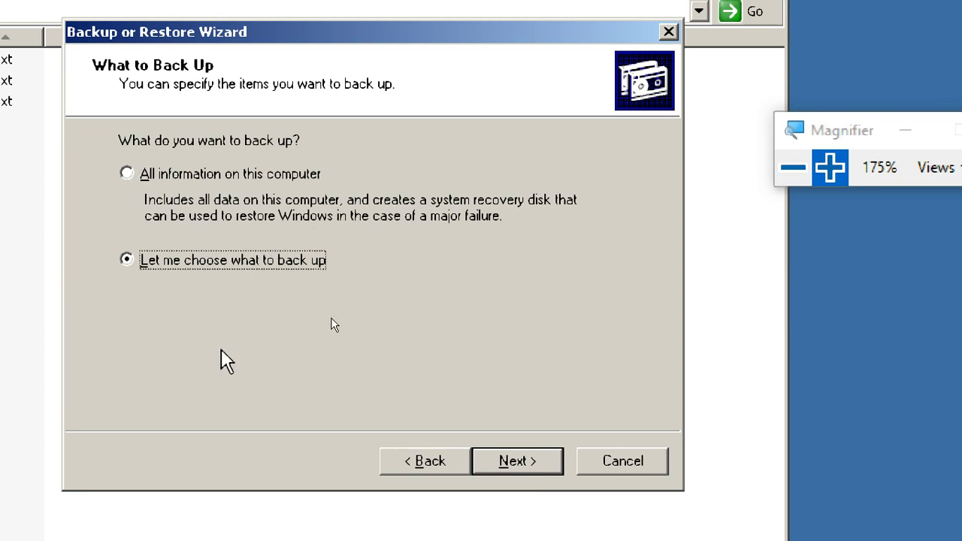
pyautogui.click(521, 465)
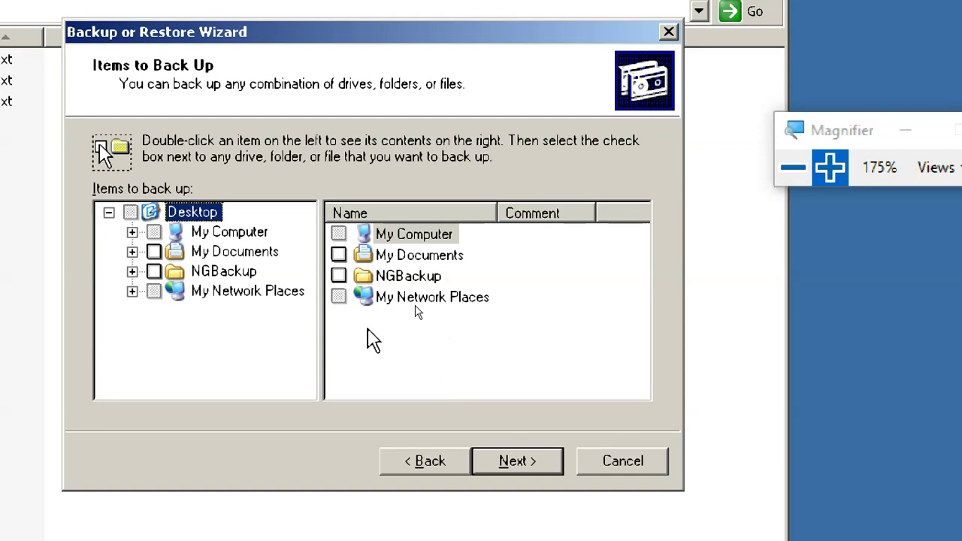
# - Expand My Computer to New Volume, view data1's files b1–b3.txt, and tick the data1 folder
pyautogui.click(132, 233)
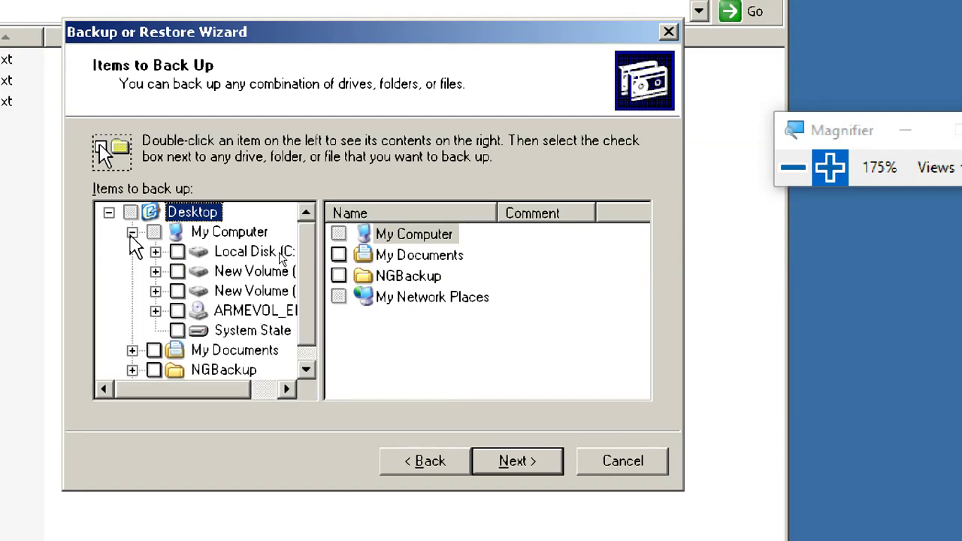
pyautogui.click(259, 271)
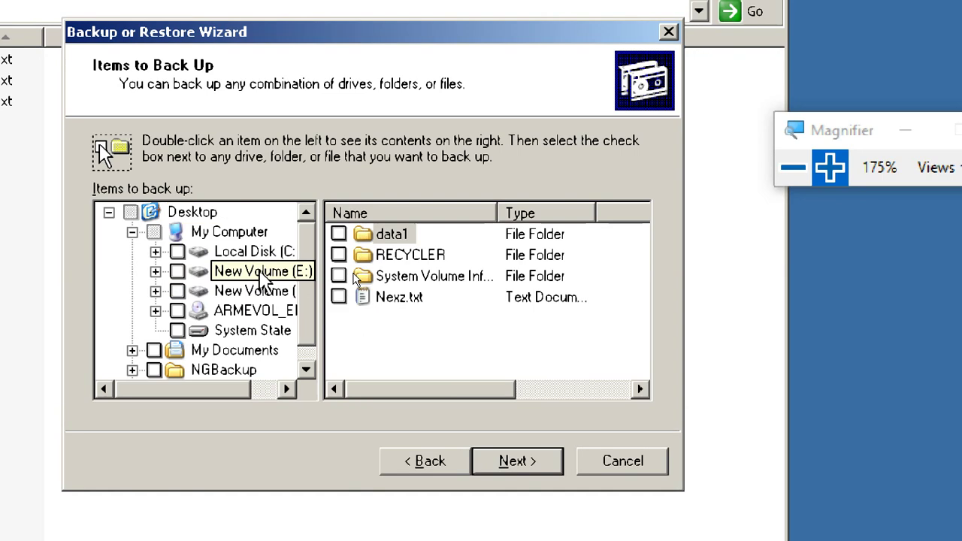
pyautogui.doubleClick(393, 234)
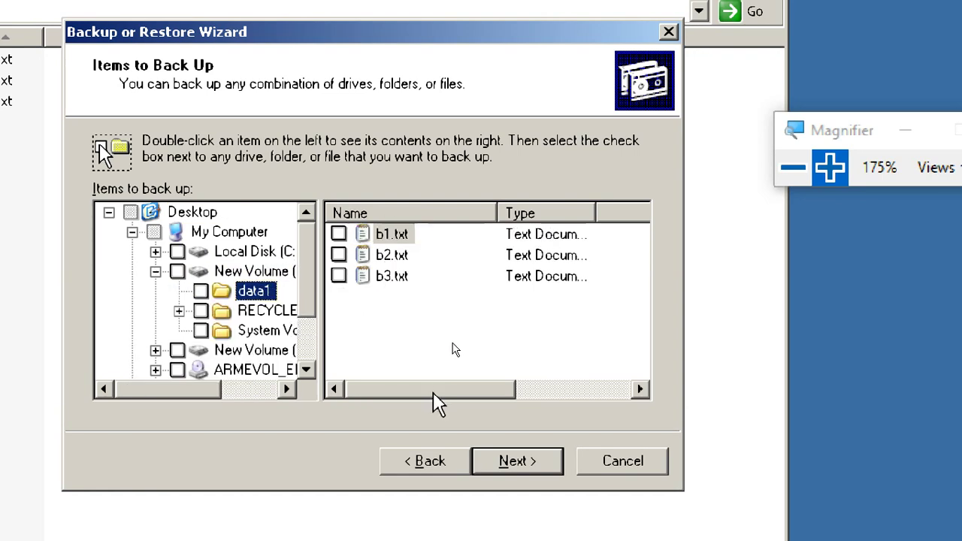
pyautogui.moveTo(431, 392); pyautogui.dragTo(383, 425)
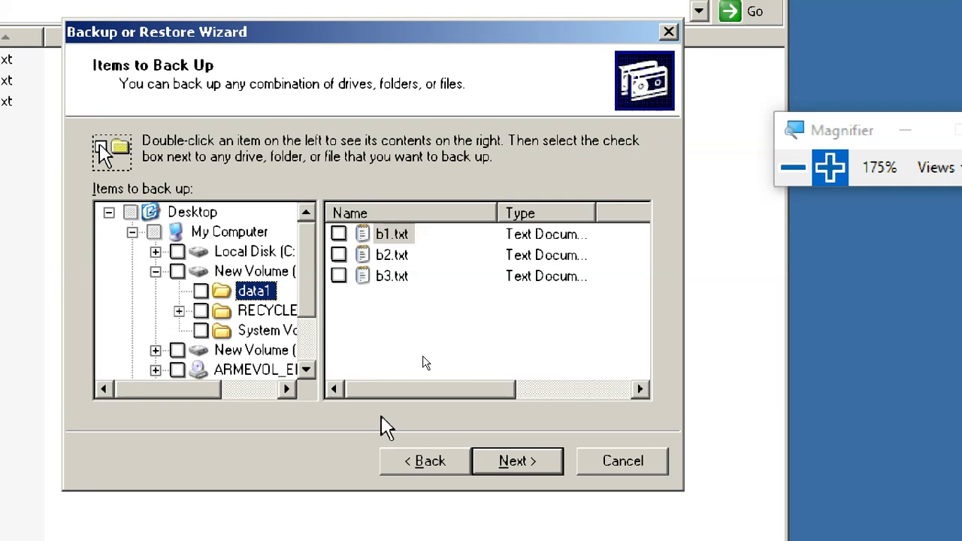
pyautogui.click(201, 291)
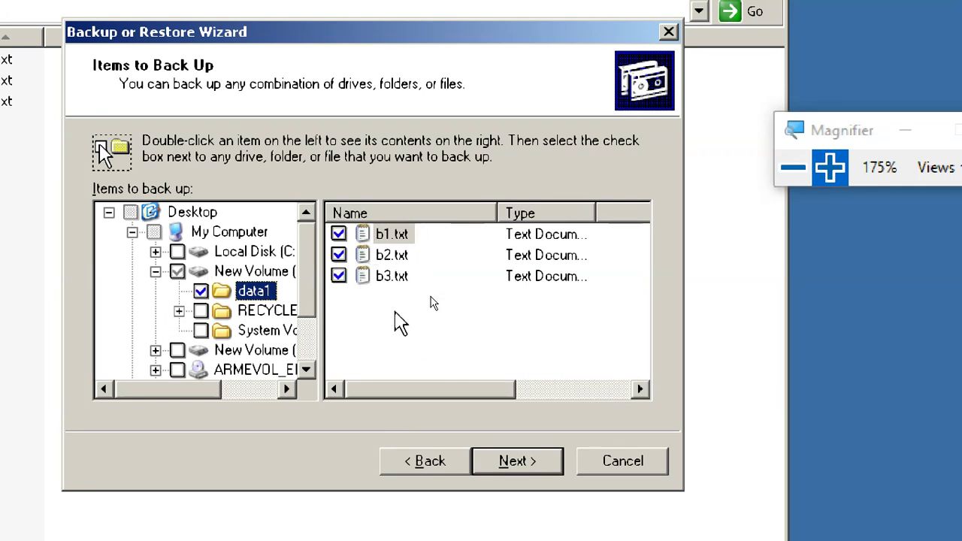
# - Continue to the destination page and choose F:\ as the backup location
pyautogui.click(509, 464)
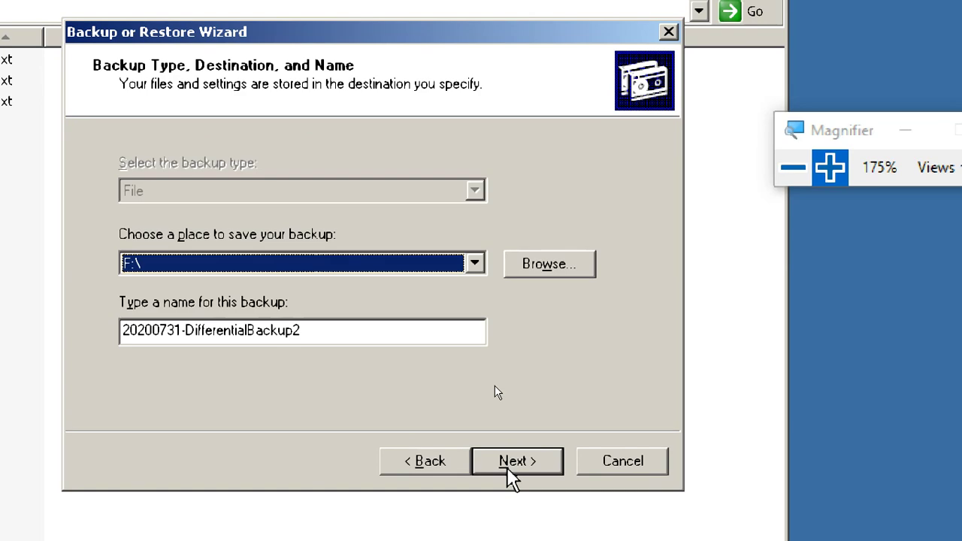
pyautogui.click(475, 265)
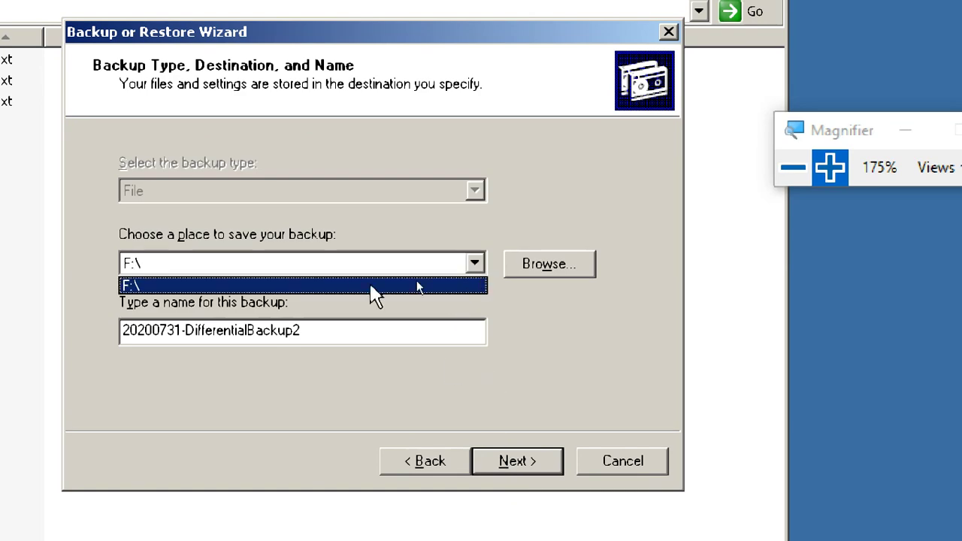
pyautogui.click(351, 284)
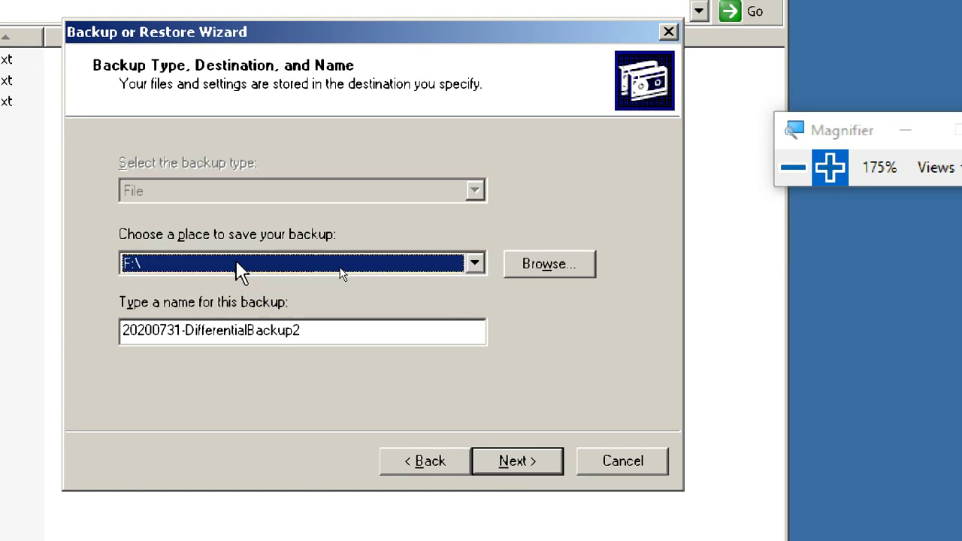
# - Delete the old backup name 20200731-DifferentialBackup2 from the name field
pyautogui.moveTo(314, 331); pyautogui.dragTo(101, 335)
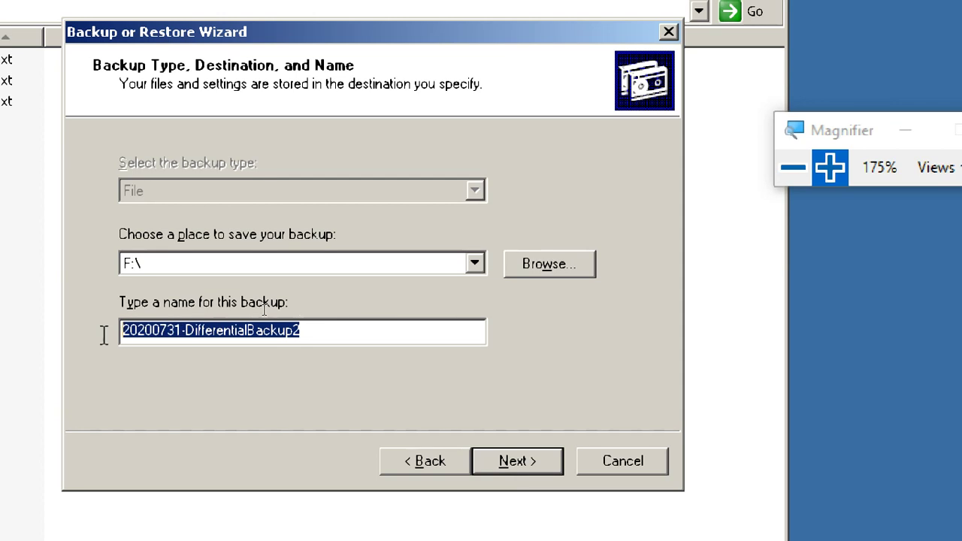
pyautogui.click(157, 331)
pyautogui.doubleClick(179, 331)
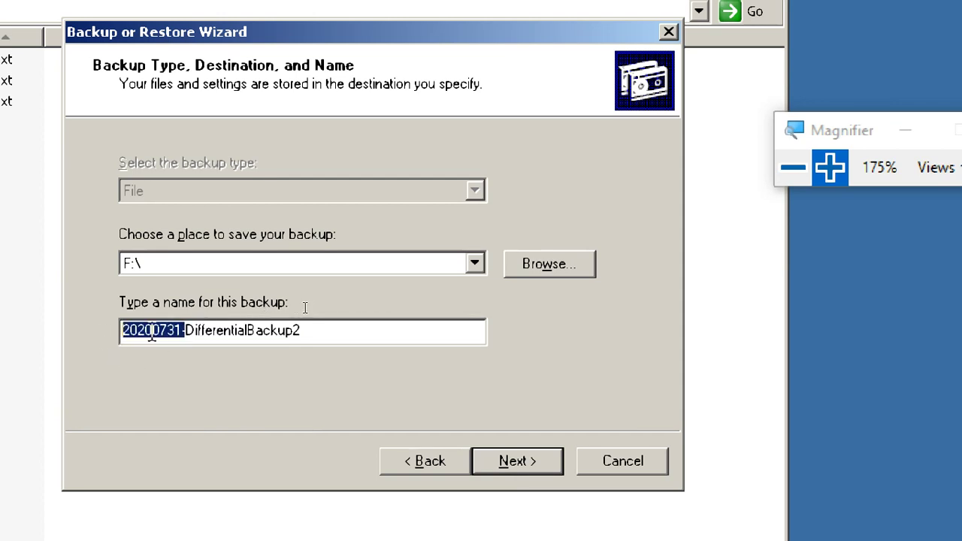
pyautogui.click(260, 331)
pyautogui.moveTo(304, 331); pyautogui.dragTo(187, 331)
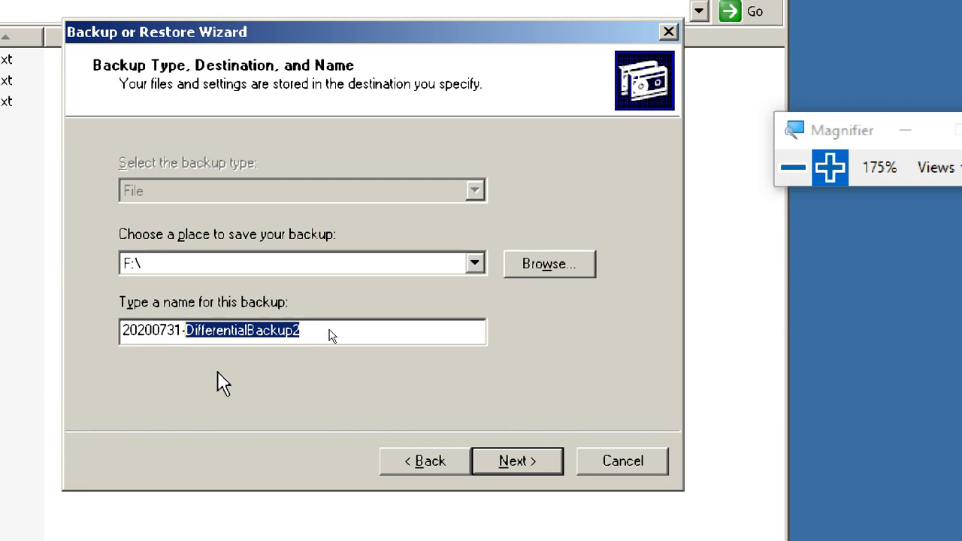
pyautogui.click(173, 330)
pyautogui.moveTo(185, 331); pyautogui.dragTo(83, 328)
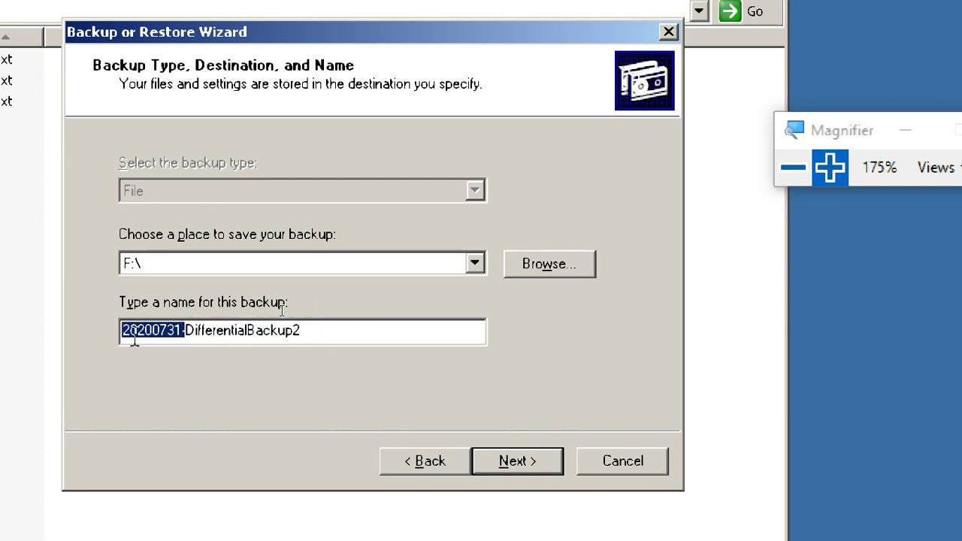
pyautogui.click(275, 330)
pyautogui.moveTo(305, 331); pyautogui.dragTo(109, 329)
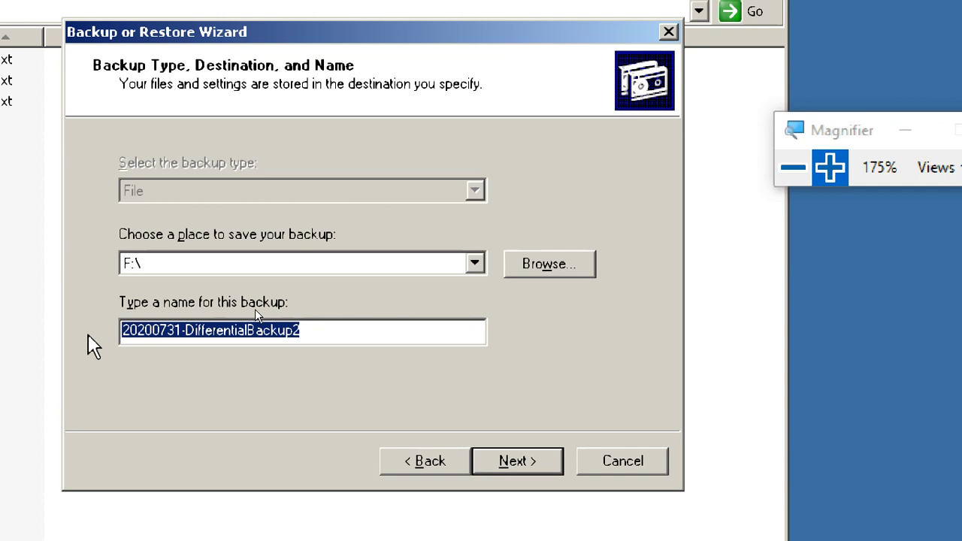
pyautogui.press('BackSpace')
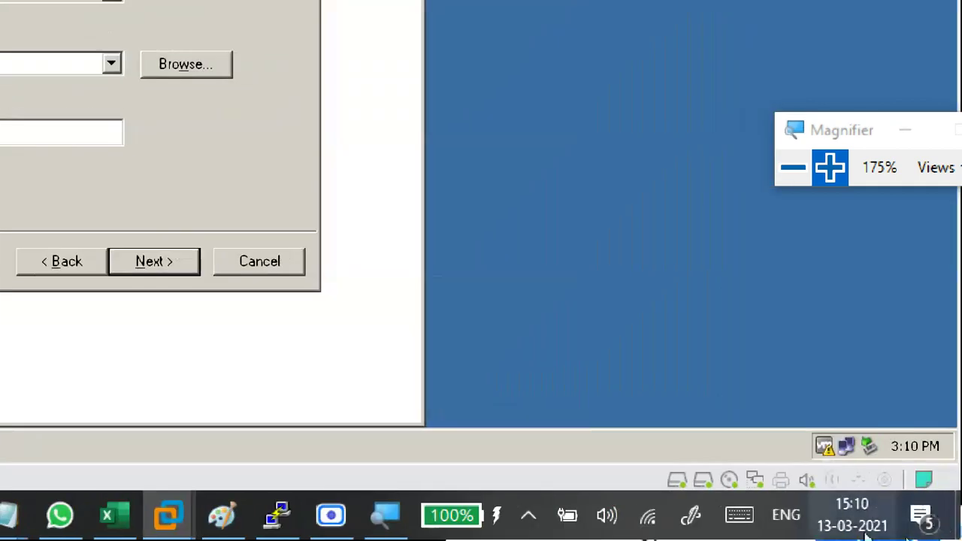
pyautogui.moveTo(829, 529)
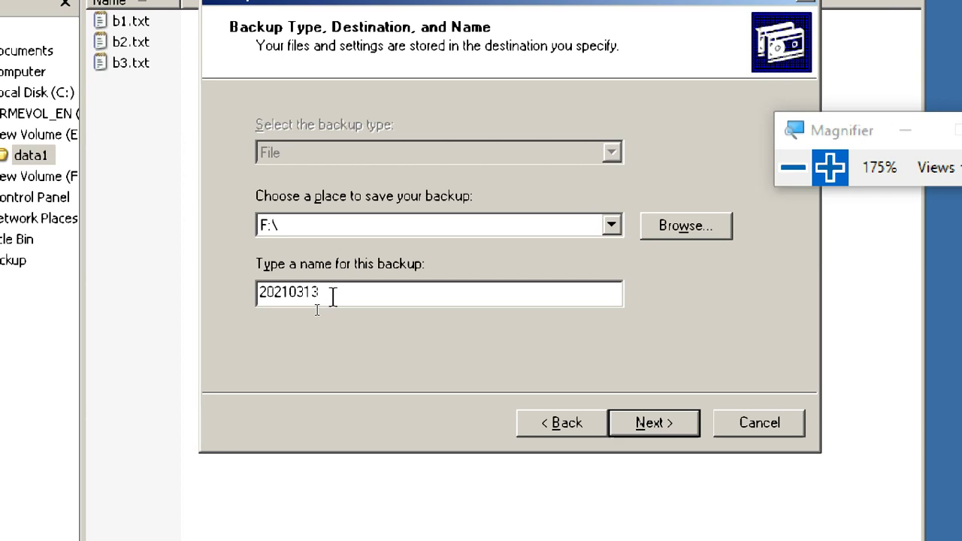
# - Name the backup 20210313-NormalBackup, continue to the summary, and open the advanced backup options
pyautogui.moveTo(319, 297); pyautogui.dragTo(264, 292)
pyautogui.click(338, 294)
pyautogui.write('-Norma')
pyautogui.press('BackSpace')
pyautogui.press('BackSpace')
pyautogui.write('malBack')
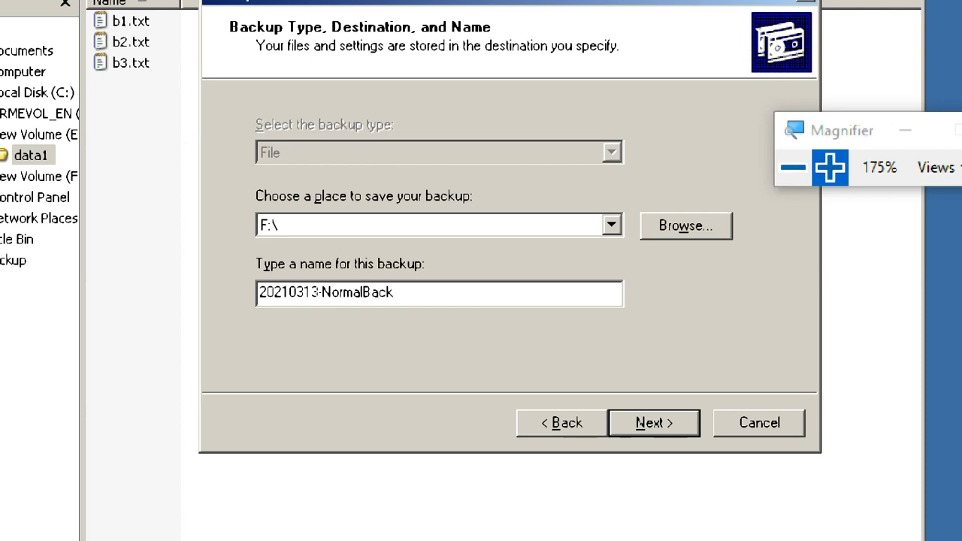
pyautogui.write('up')
pyautogui.click(648, 426)
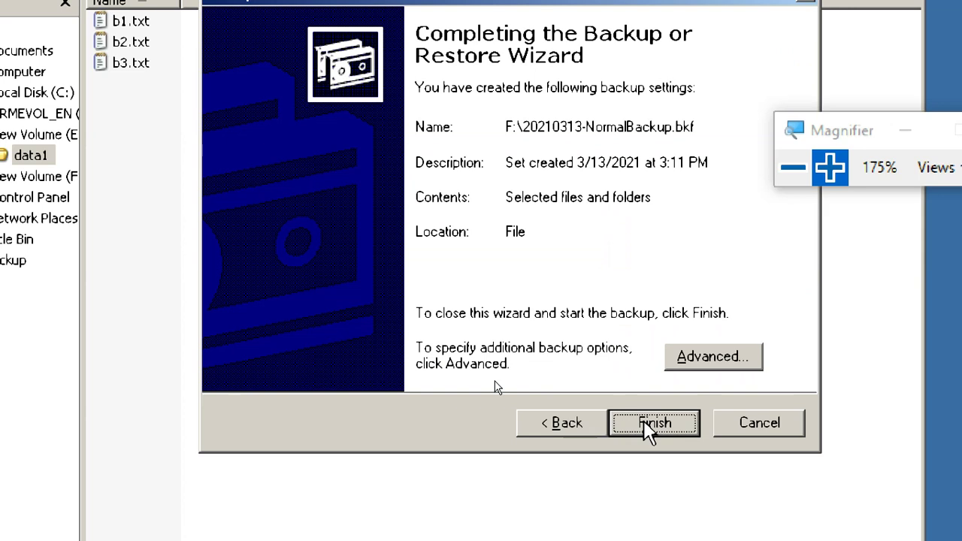
pyautogui.click(714, 358)
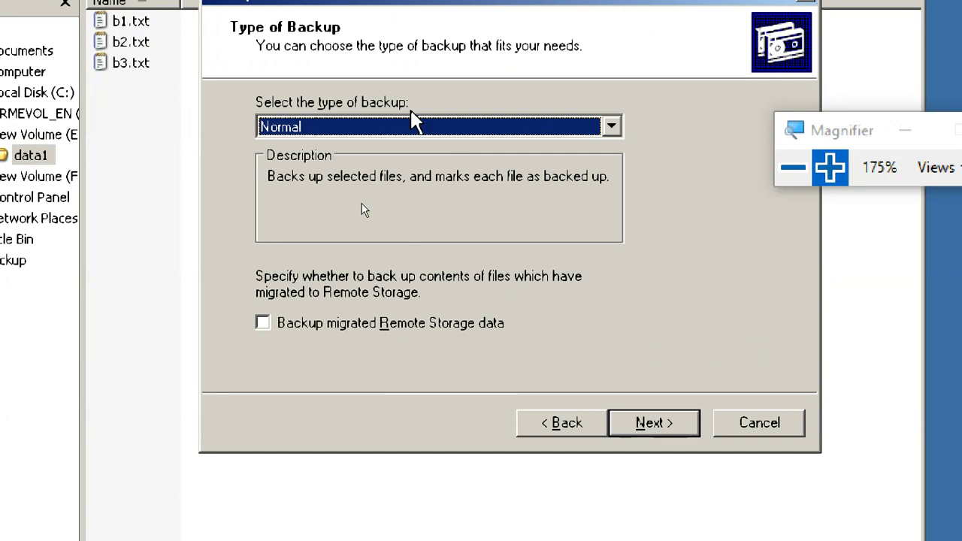
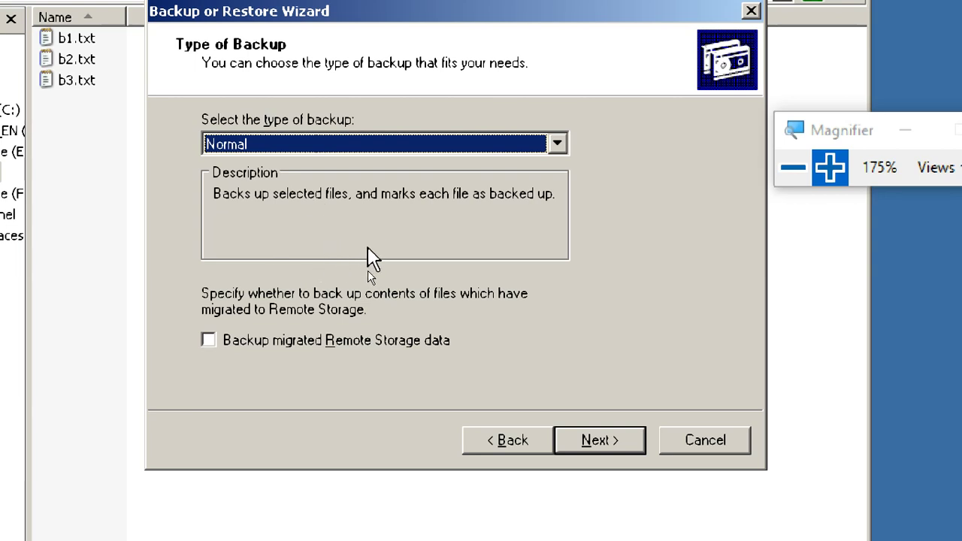
# - Zoom the Magnifier back out to 100%
pyautogui.click(794, 169)
pyautogui.click(794, 168)
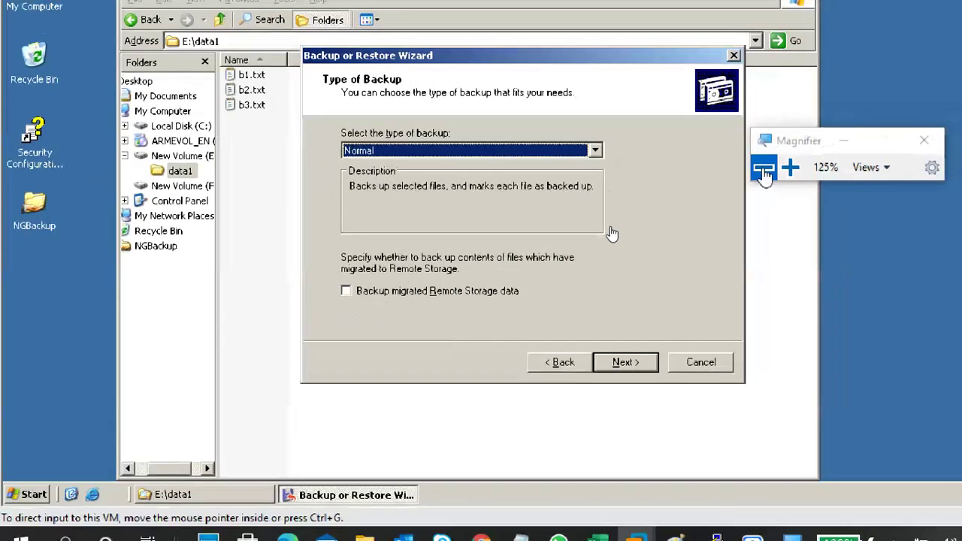
pyautogui.click(793, 169)
# - Bring the day25 Notepad notes forward and place them to the right of the VM
pyautogui.moveTo(415, 526)
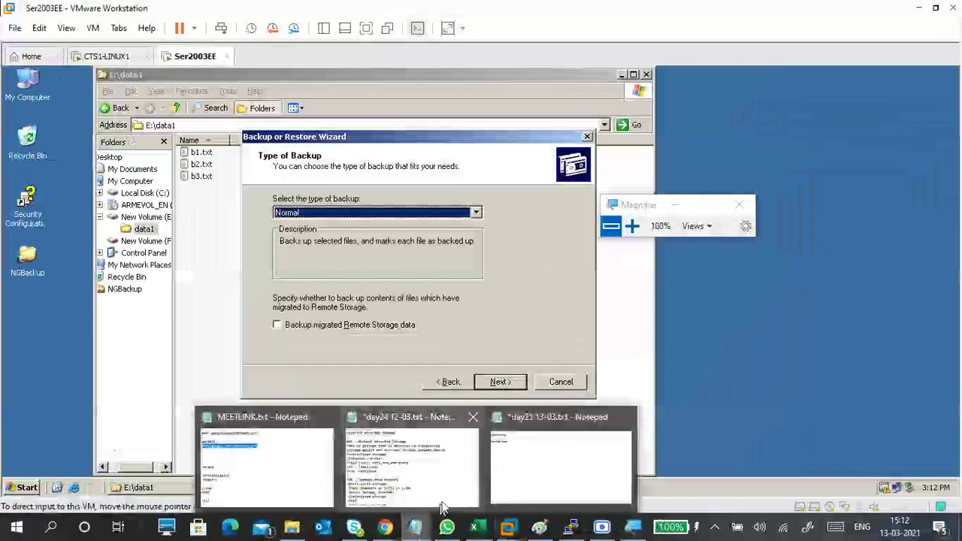
pyautogui.click(519, 459)
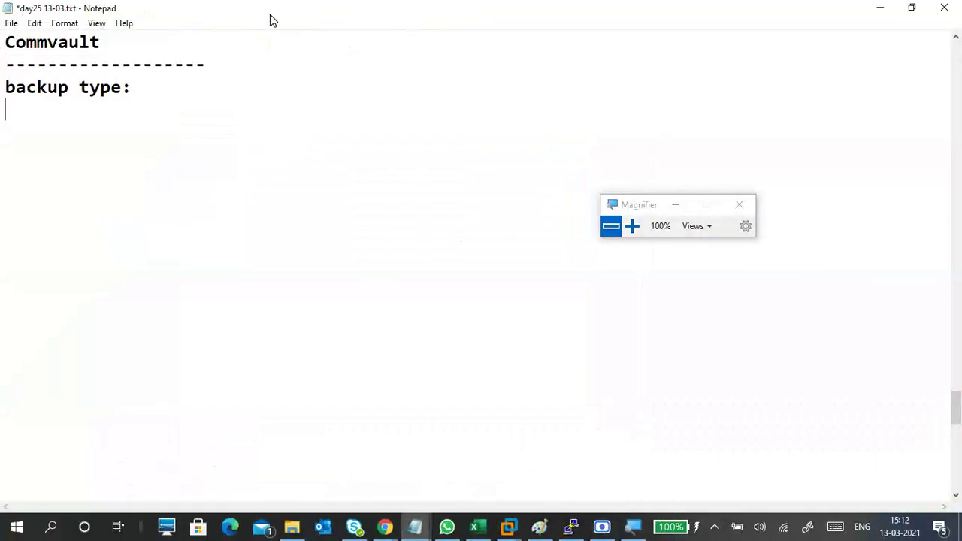
pyautogui.moveTo(271, 15); pyautogui.dragTo(774, 85)
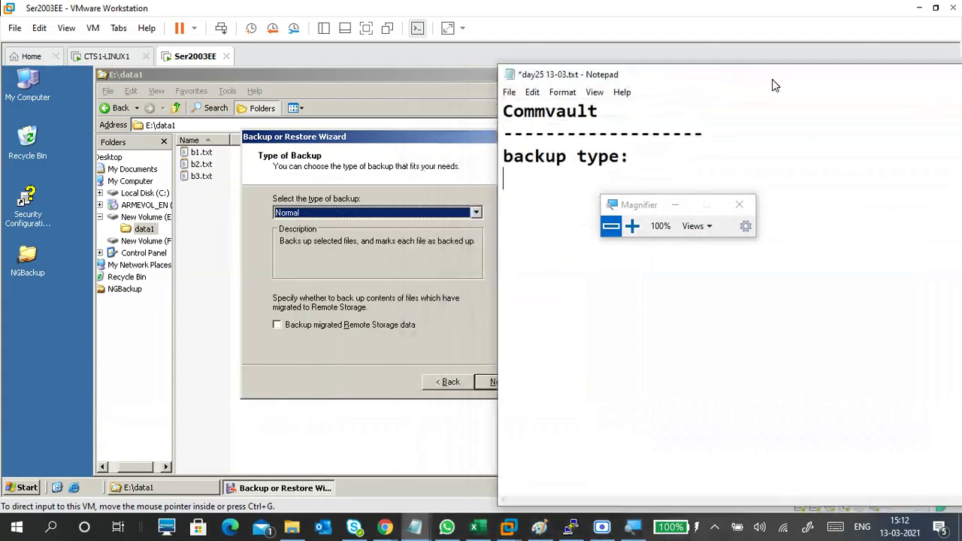
pyautogui.moveTo(645, 207); pyautogui.dragTo(828, 279)
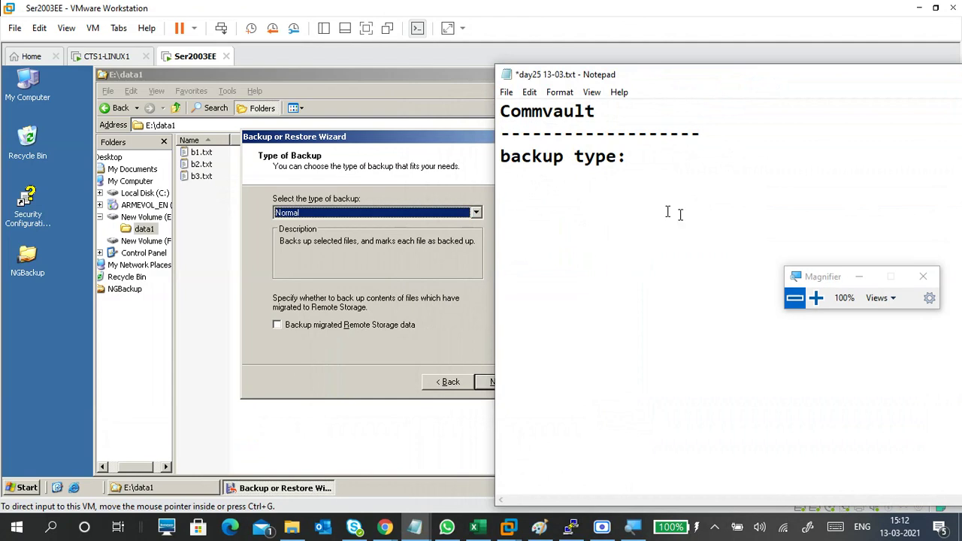
# - Add the heading 'Normal / Full backup:' below 'backup type:'
pyautogui.click(592, 194)
pyautogui.write('Norm')
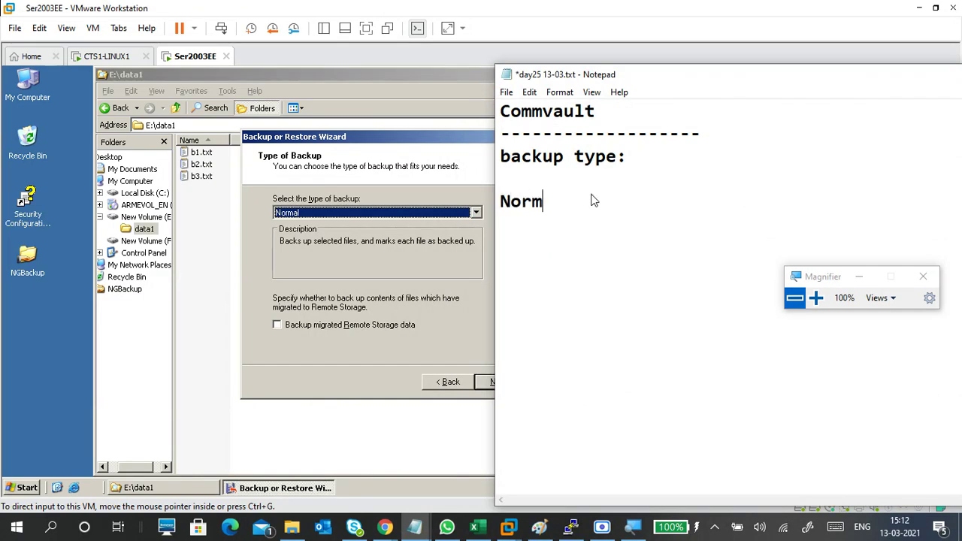
pyautogui.write('al / Full ')
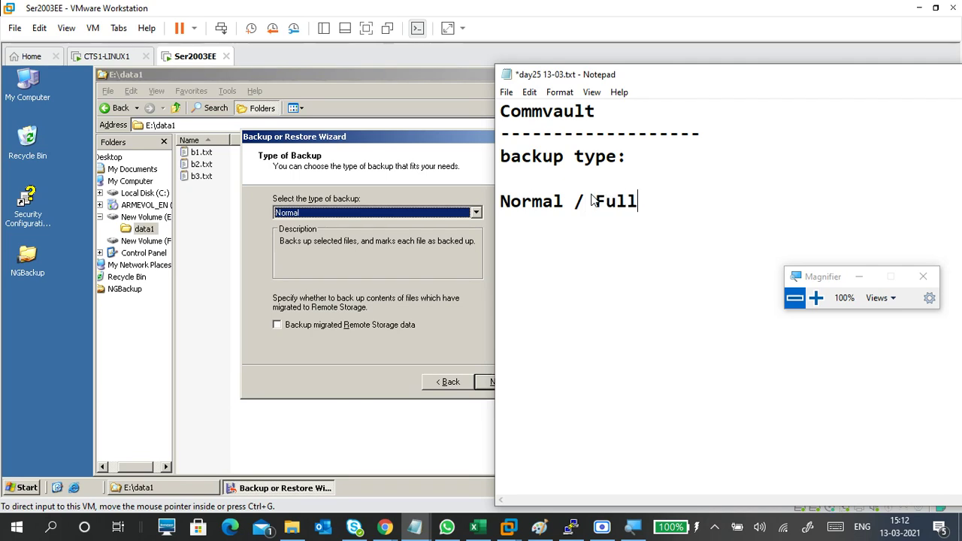
pyautogui.write('backup')
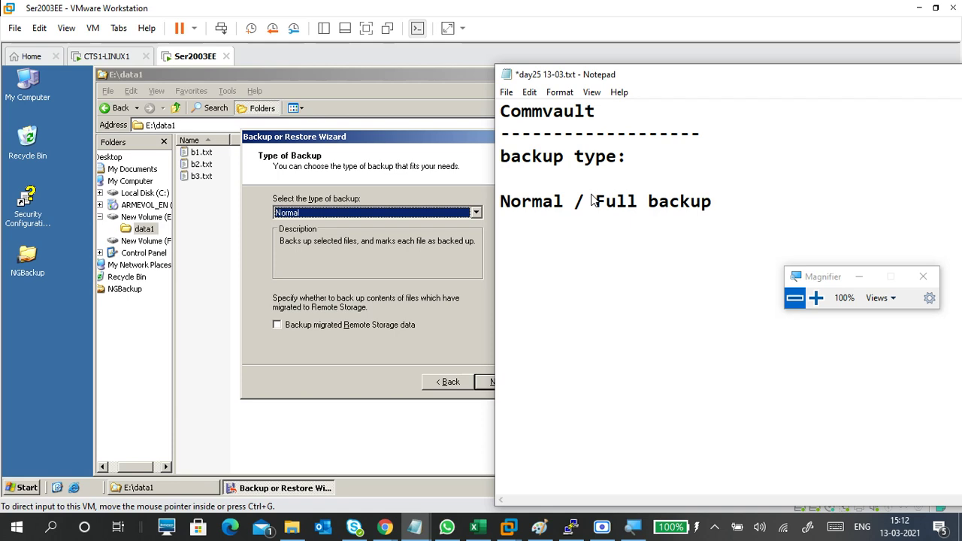
pyautogui.write(':')
pyautogui.press('Return')
# - Describe it as '-Backs up selected files, and marks each file as backed up.'
pyautogui.write('-Backs Up')
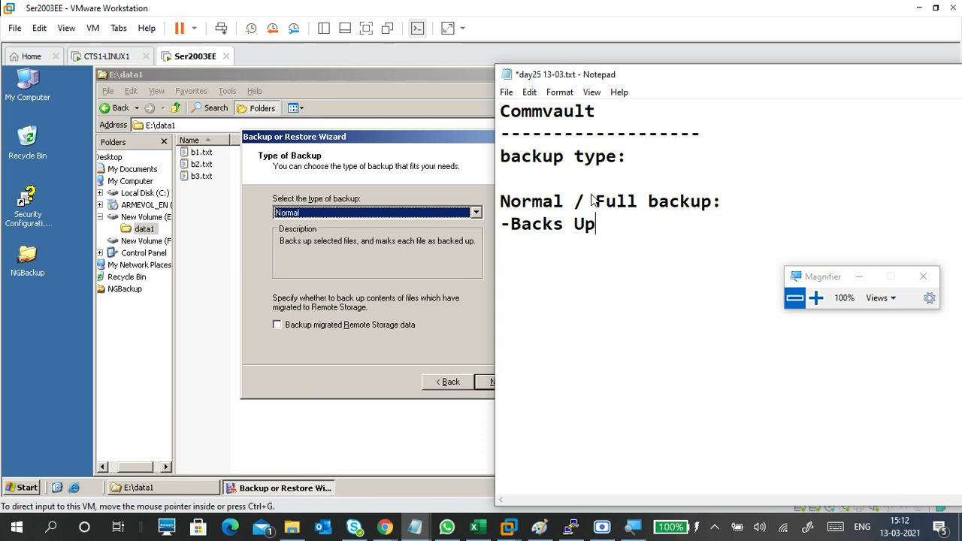
pyautogui.press('BackSpace')
pyautogui.press('BackSpace')
pyautogui.write('up selec')
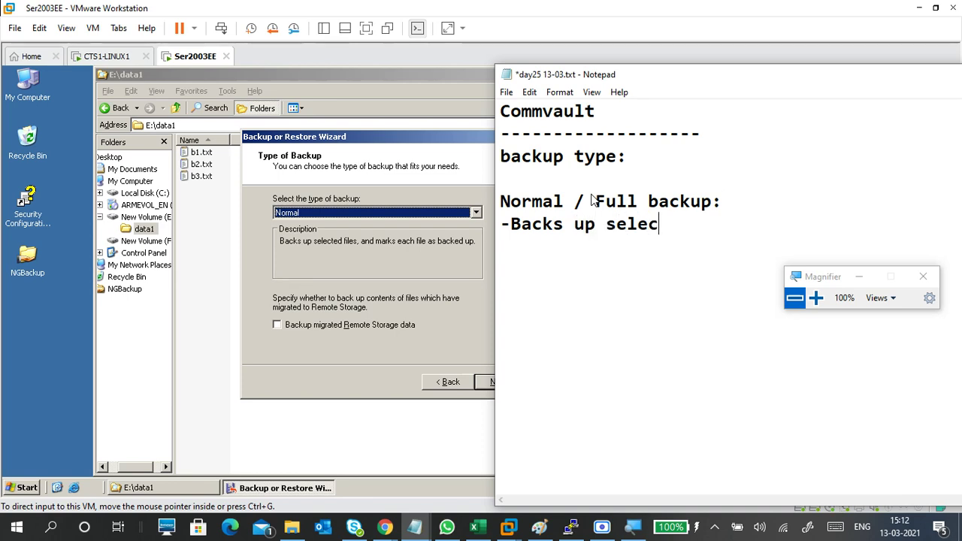
pyautogui.write('ted files')
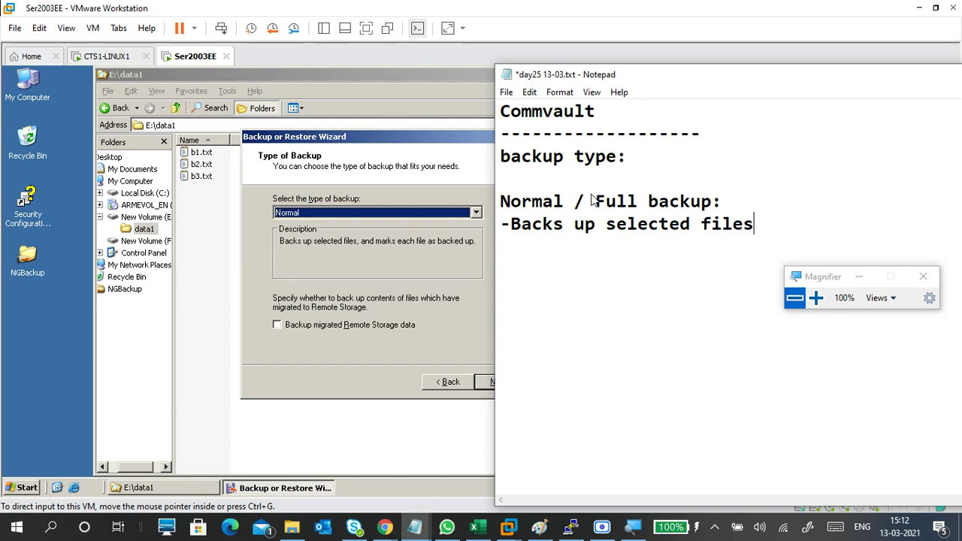
pyautogui.write(', and marks ')
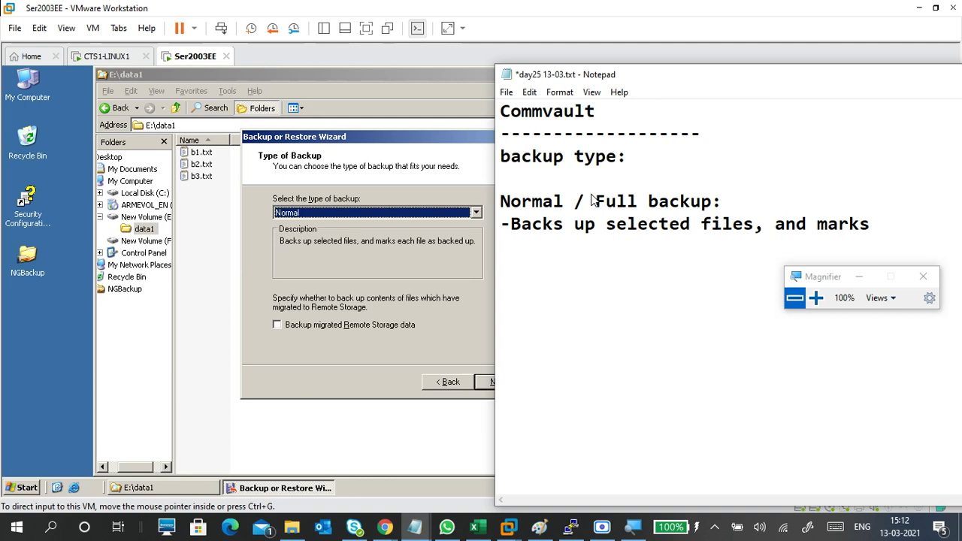
pyautogui.write('each fil')
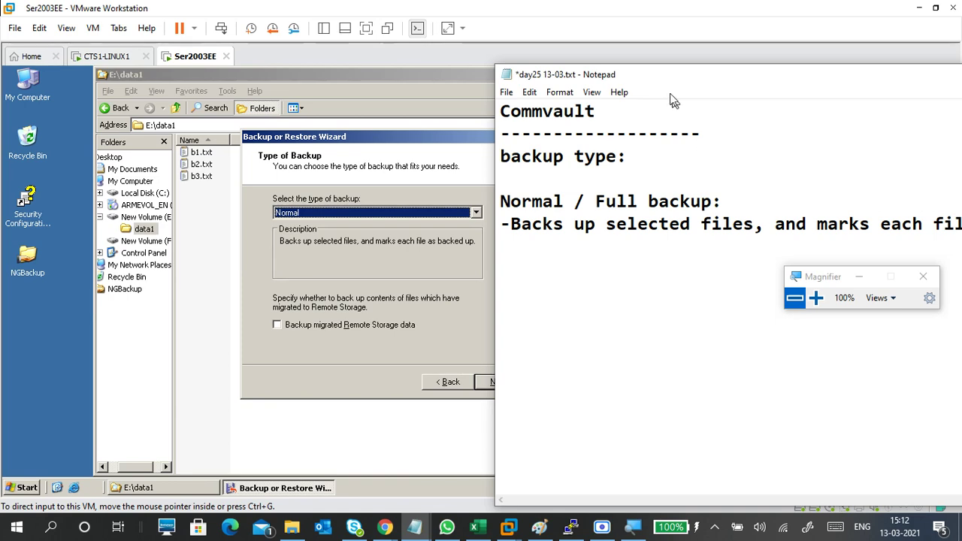
pyautogui.moveTo(661, 82); pyautogui.dragTo(476, 92)
pyautogui.write('as ')
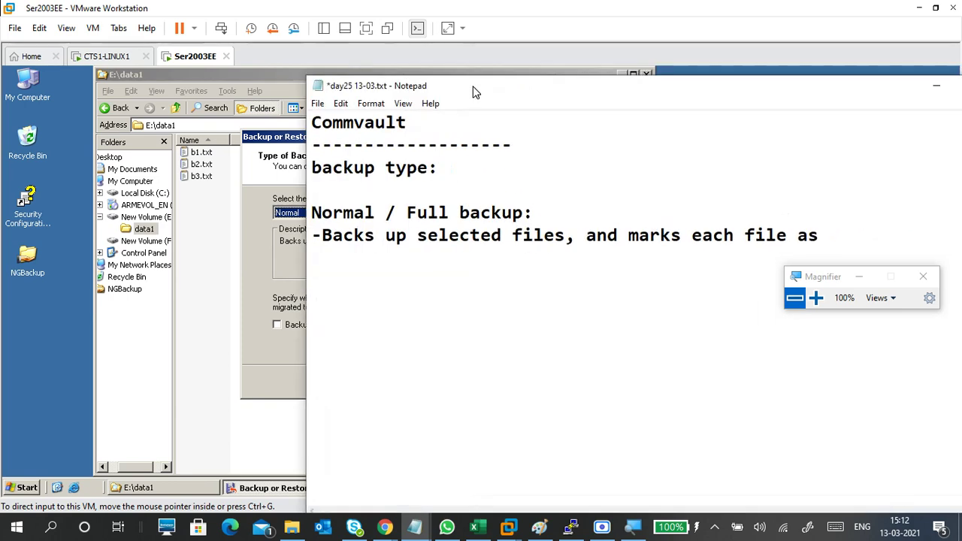
pyautogui.write('back')
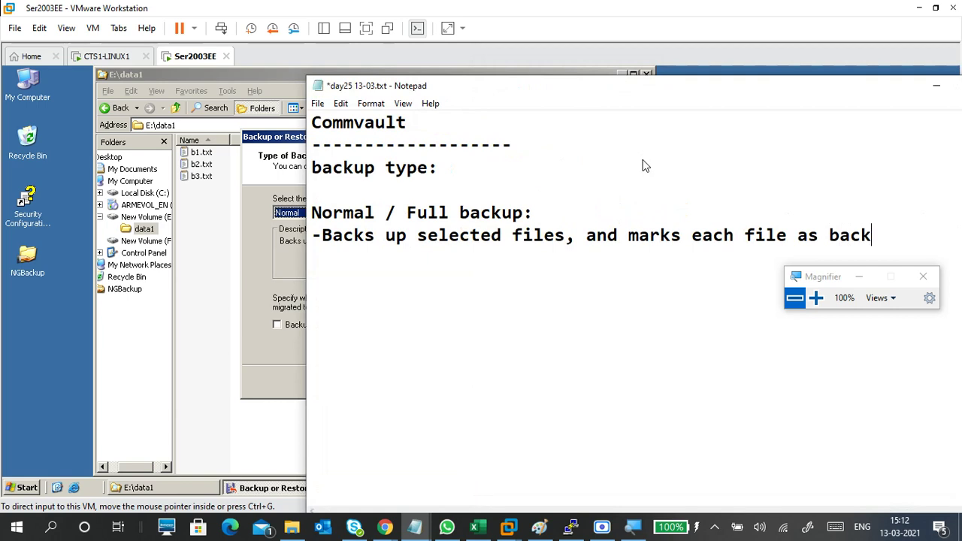
pyautogui.write('uped')
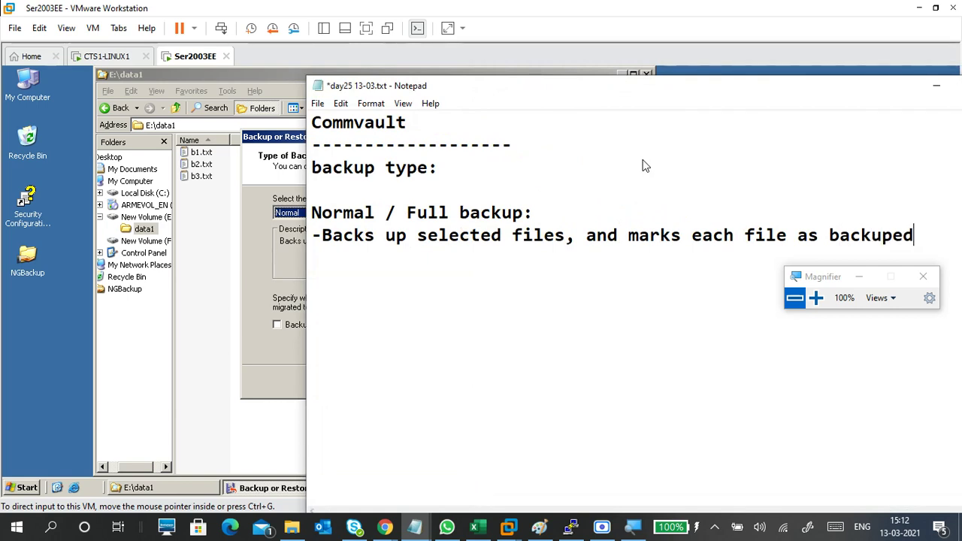
pyautogui.moveTo(690, 93); pyautogui.dragTo(532, 96)
pyautogui.press('BackSpace')
pyautogui.press('BackSpace')
pyautogui.press('BackSpace')
pyautogui.press('BackSpace')
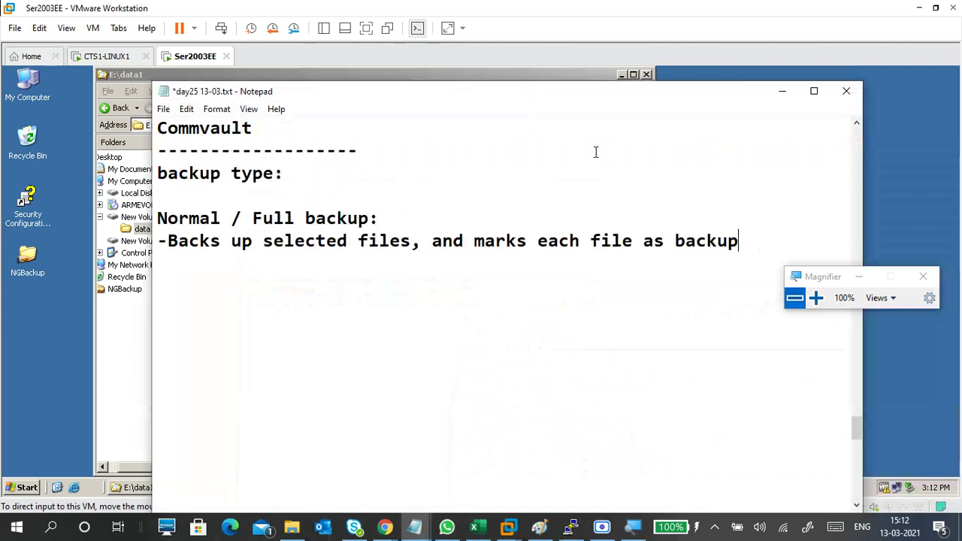
pyautogui.write('ed up')
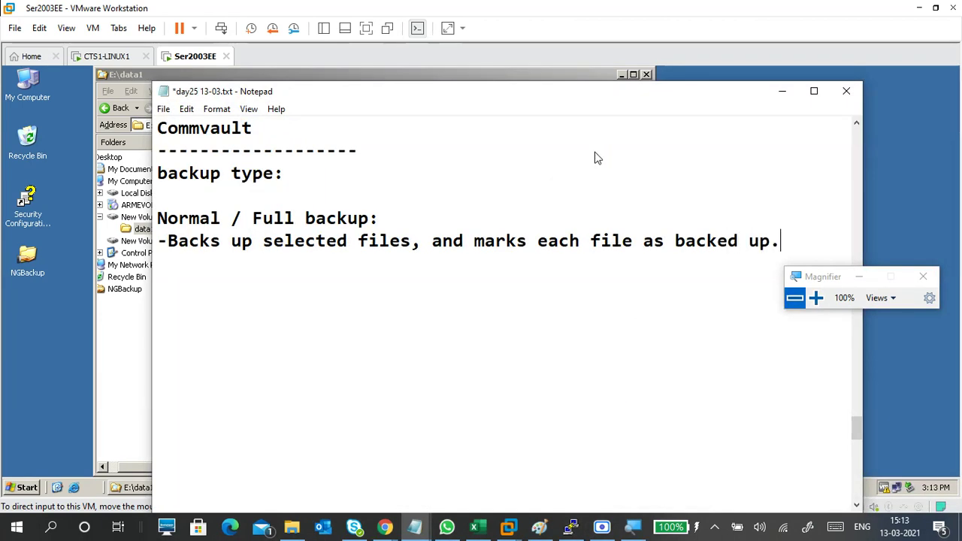
pyautogui.write('.')
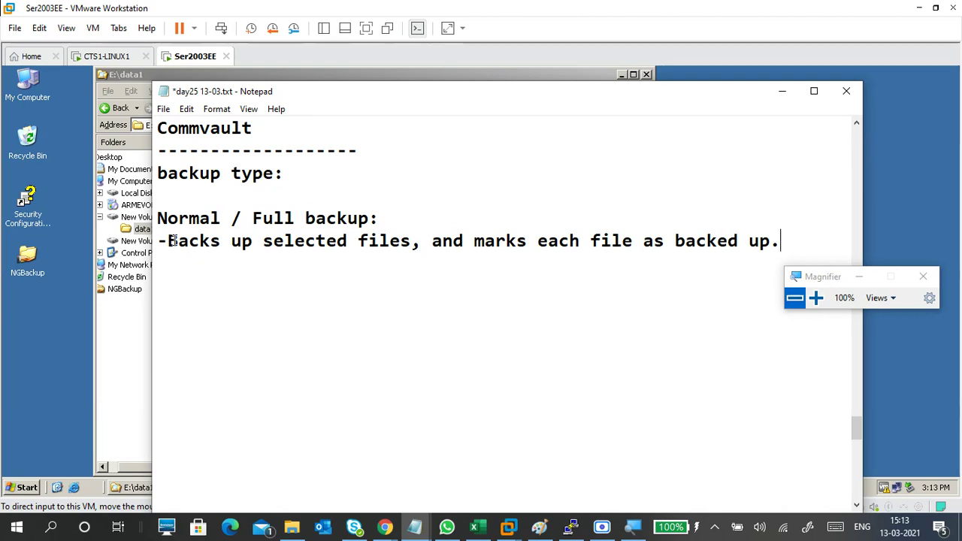
pyautogui.moveTo(169, 241); pyautogui.dragTo(409, 266)
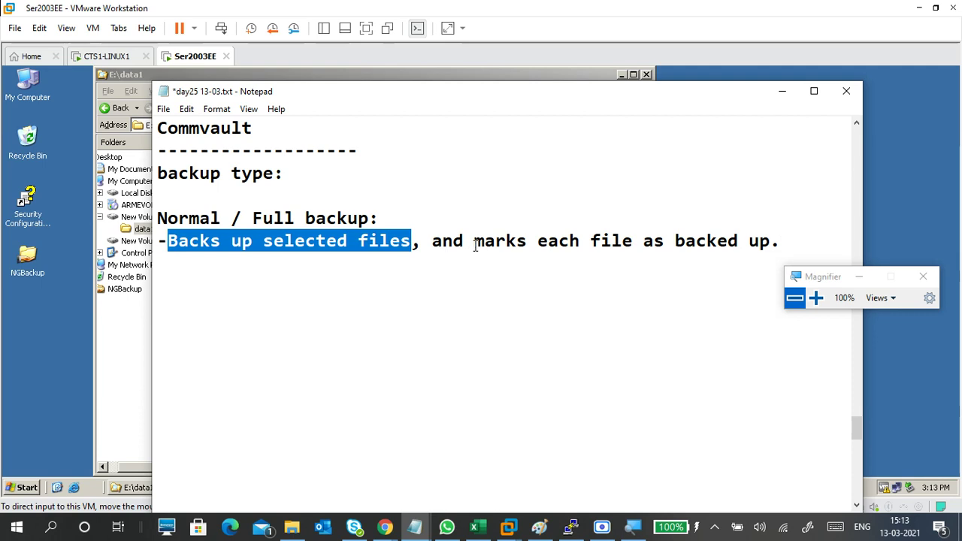
pyautogui.moveTo(474, 242); pyautogui.dragTo(774, 242)
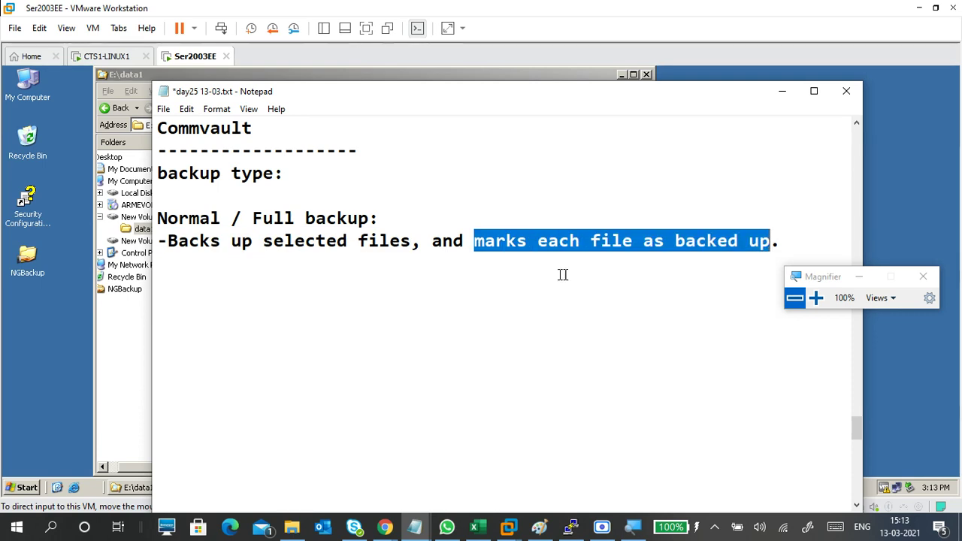
pyautogui.click(496, 276)
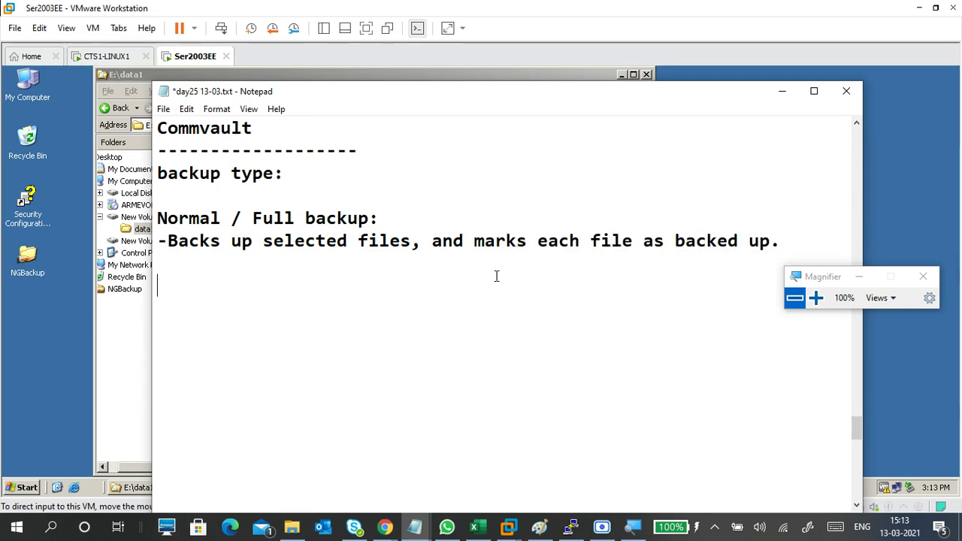
# - Move the Backup Wizard left and change its backup type from Normal to Copy
pyautogui.click(777, 99)
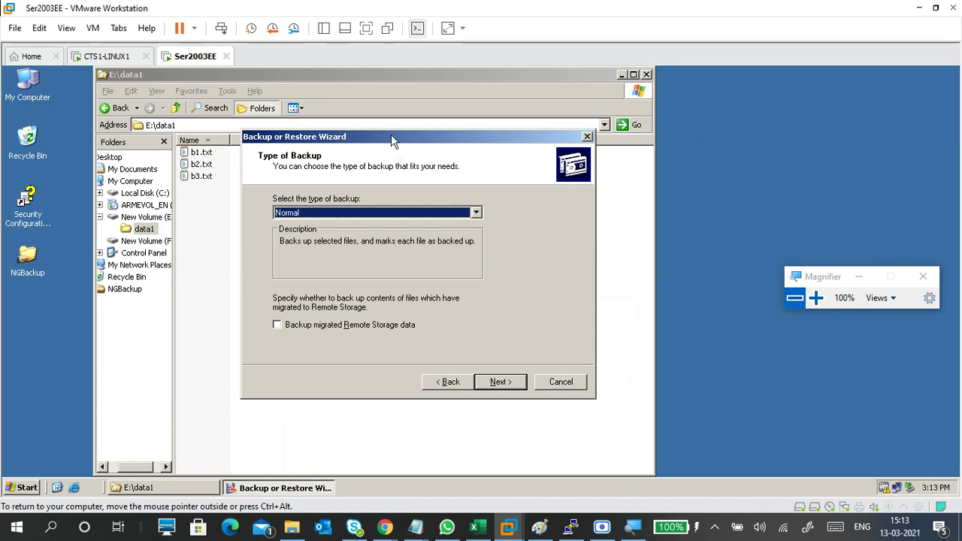
pyautogui.moveTo(391, 134); pyautogui.dragTo(406, 235)
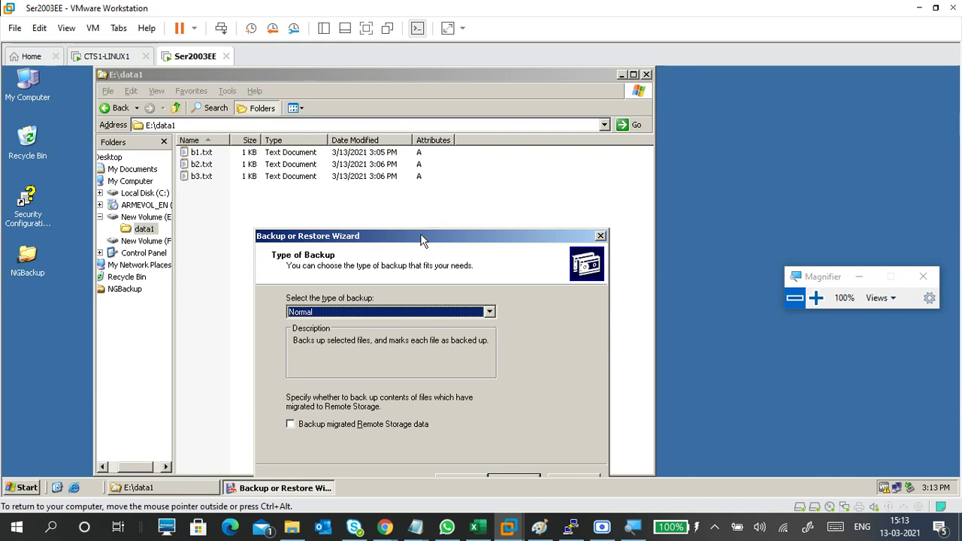
pyautogui.moveTo(418, 238); pyautogui.dragTo(446, 122)
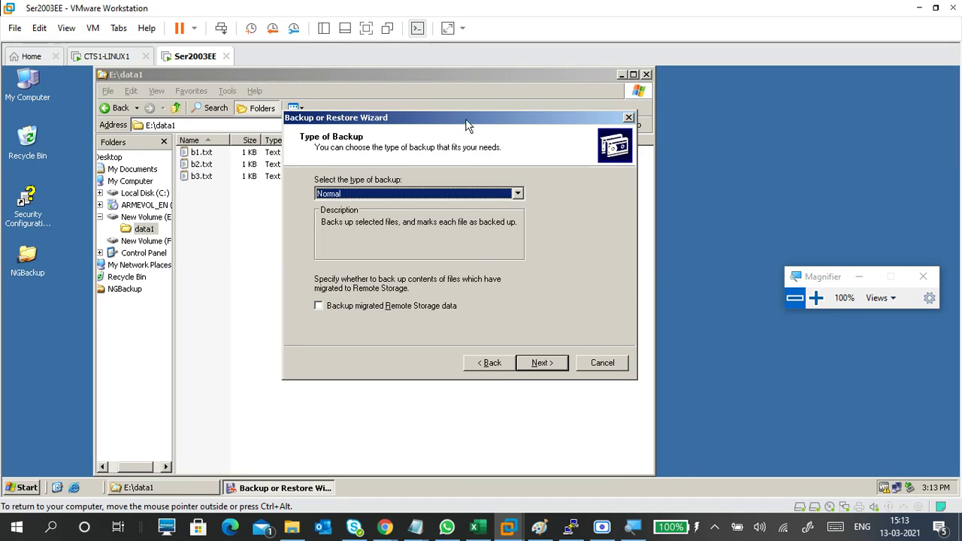
pyautogui.moveTo(467, 122); pyautogui.dragTo(212, 123)
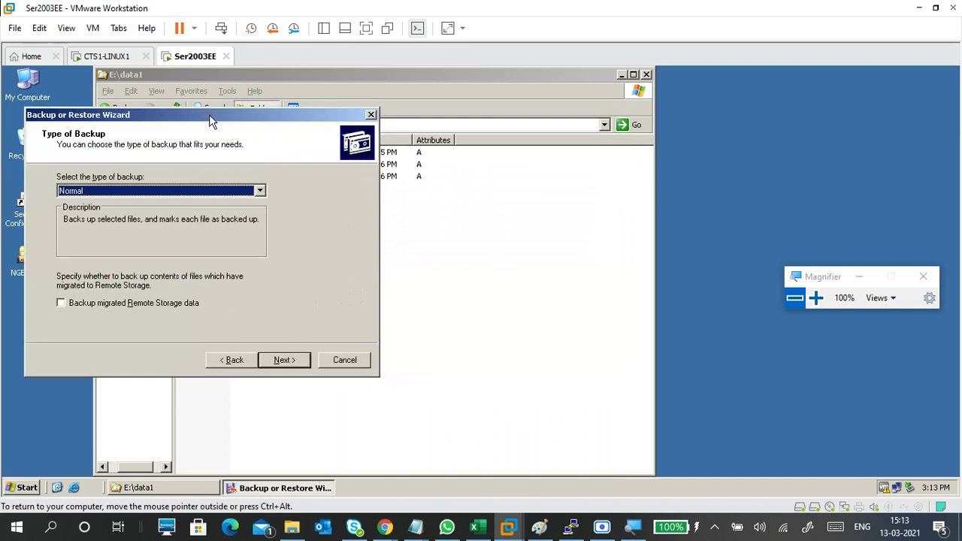
pyautogui.click(259, 191)
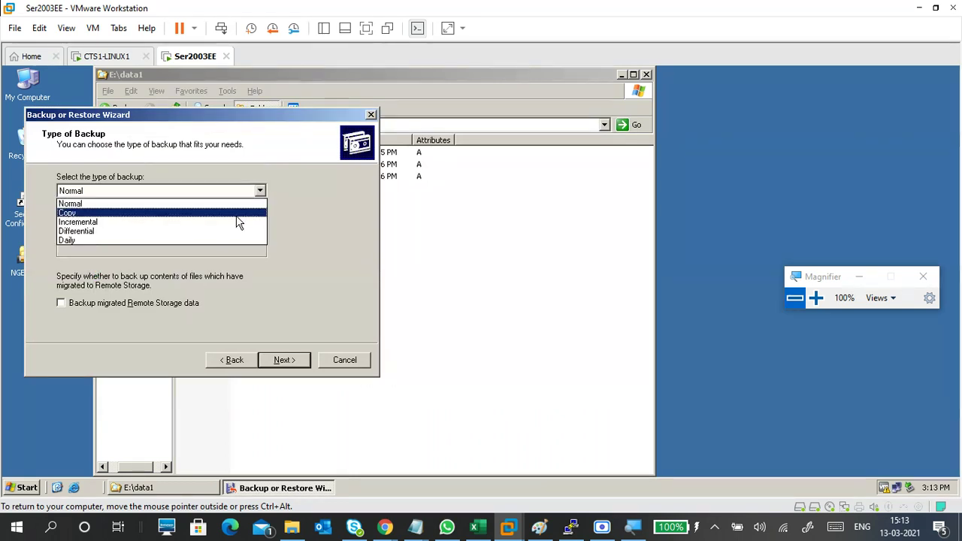
pyautogui.click(236, 214)
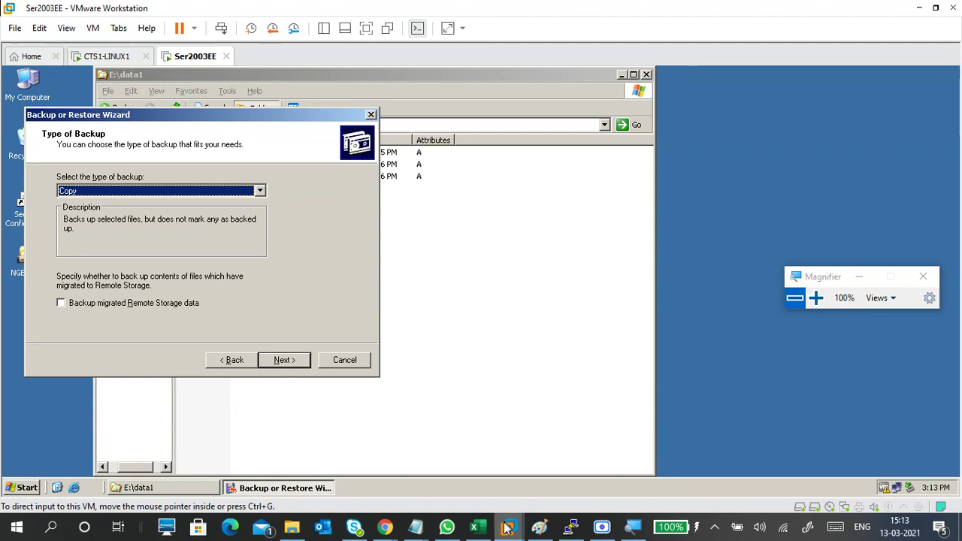
pyautogui.click(816, 297)
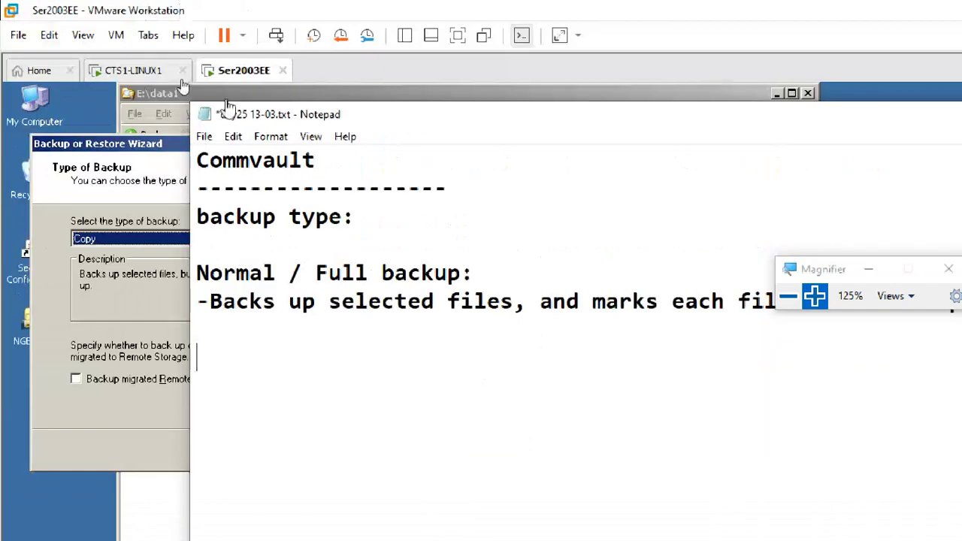
# - Add a 'Copy:' entry: '-Backs up selected files, but does not mark any as backed up.'
pyautogui.moveTo(192, 115); pyautogui.dragTo(413, 48)
pyautogui.click(377, 284)
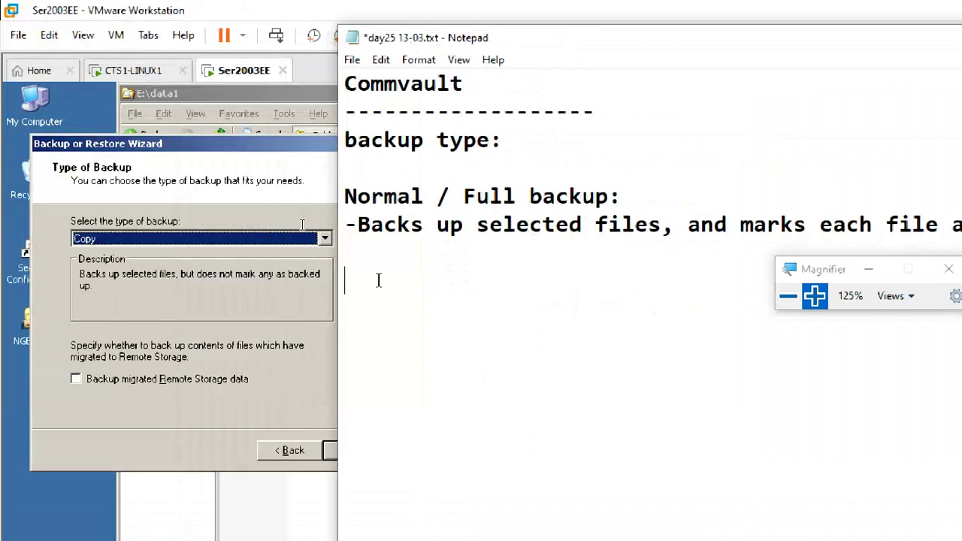
pyautogui.write('Copy')
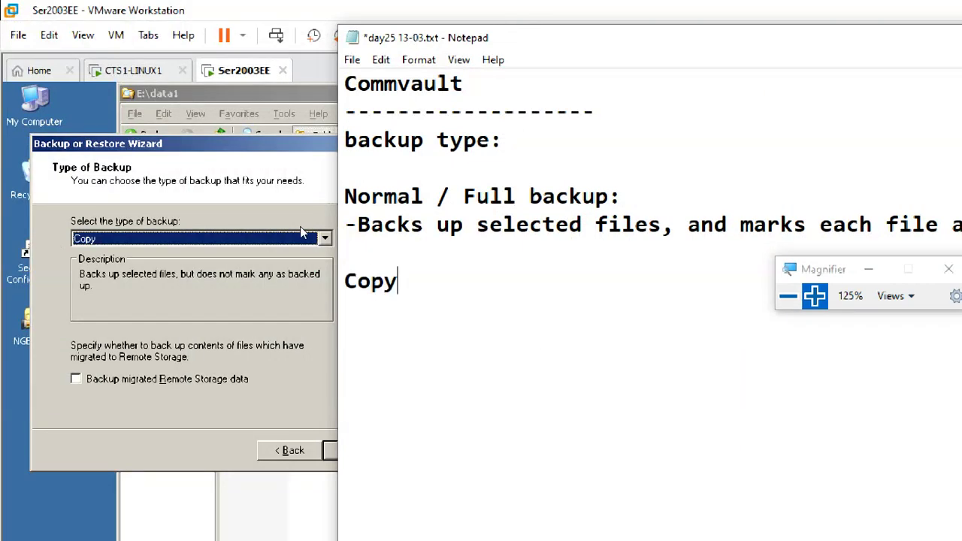
pyautogui.press('Return')
pyautogui.press('BackSpace')
pyautogui.write(':')
pyautogui.press('Return')
pyautogui.write('-b')
pyautogui.press('BackSpace')
pyautogui.write('Bac')
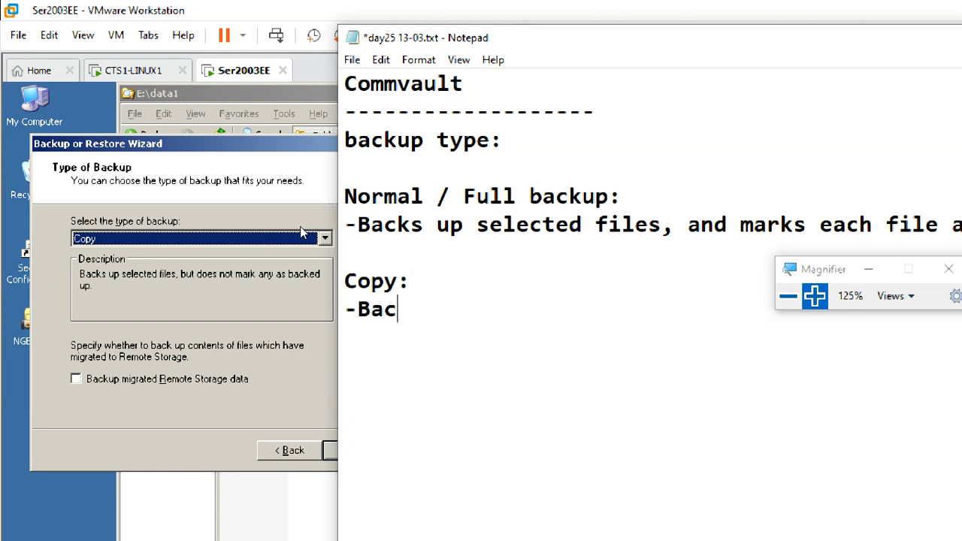
pyautogui.write('ks up selec')
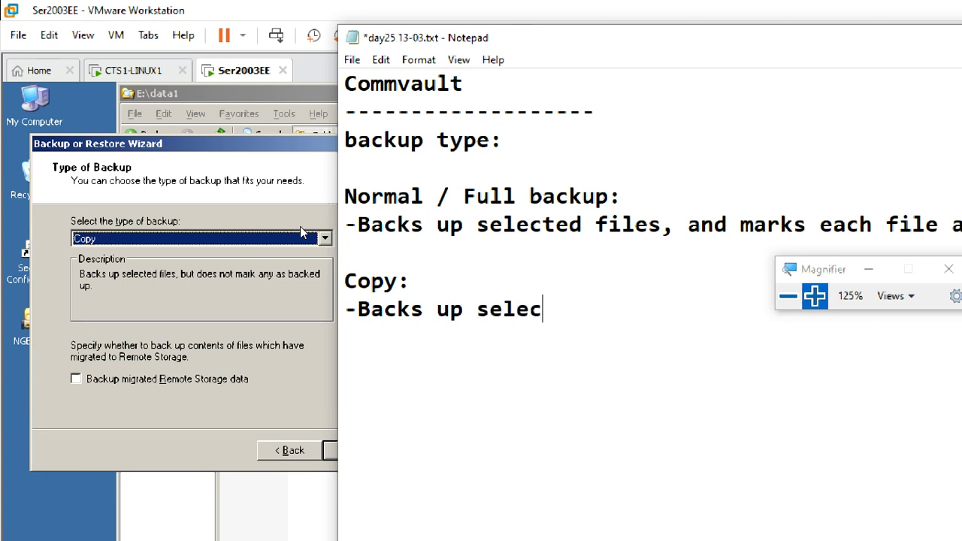
pyautogui.write('ted file')
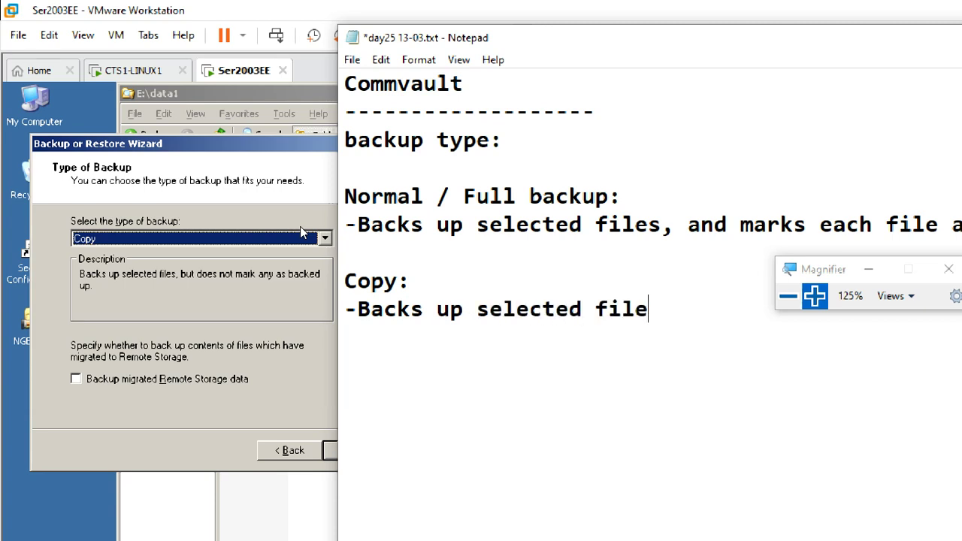
pyautogui.write('s, but ')
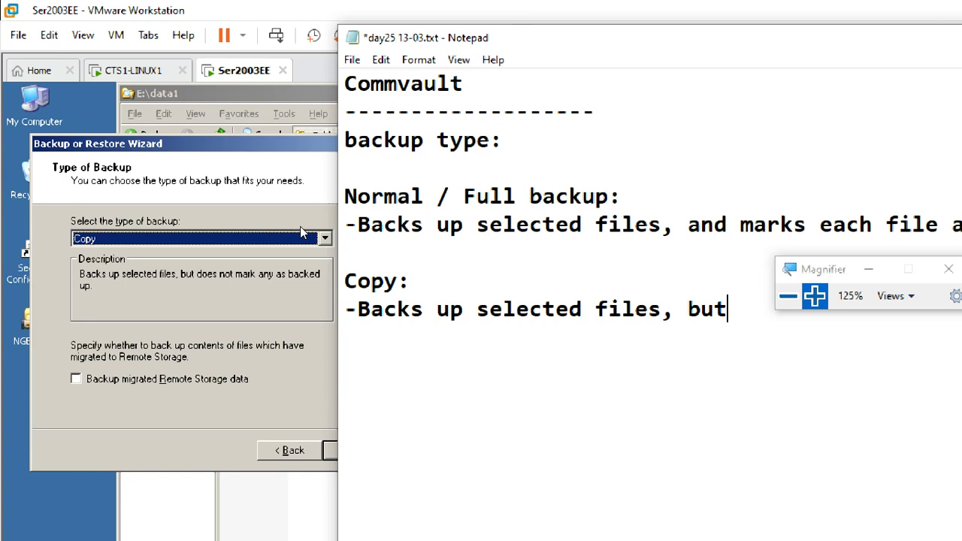
pyautogui.write('doe')
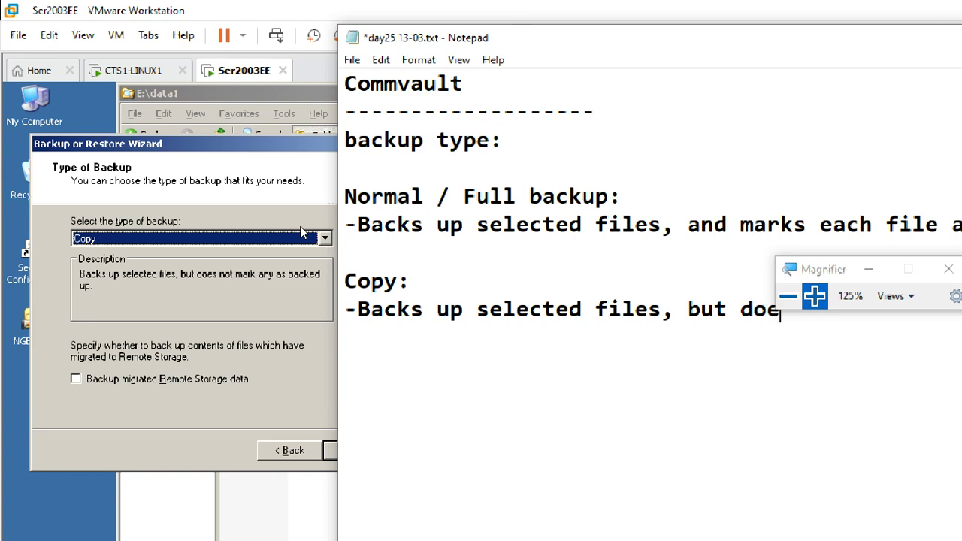
pyautogui.write('s not mark')
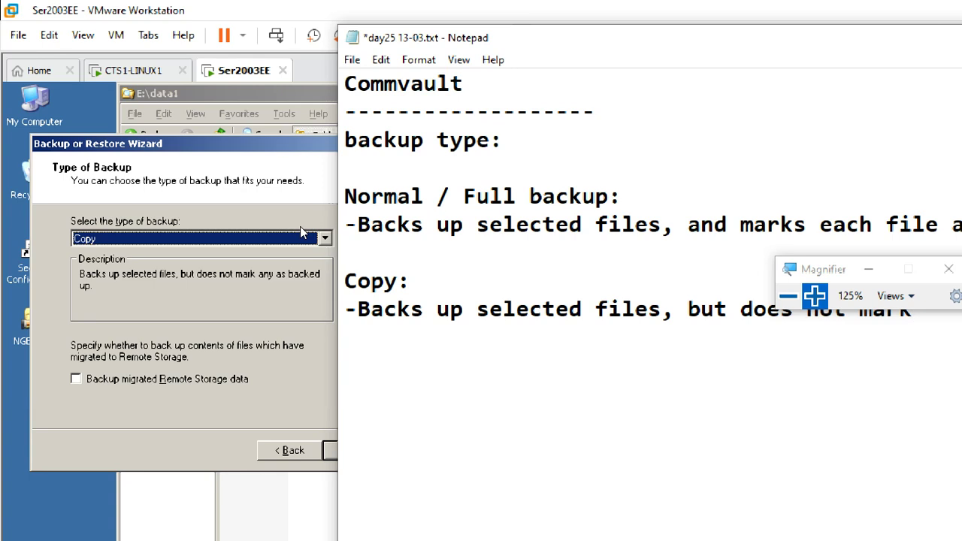
pyautogui.write(' any')
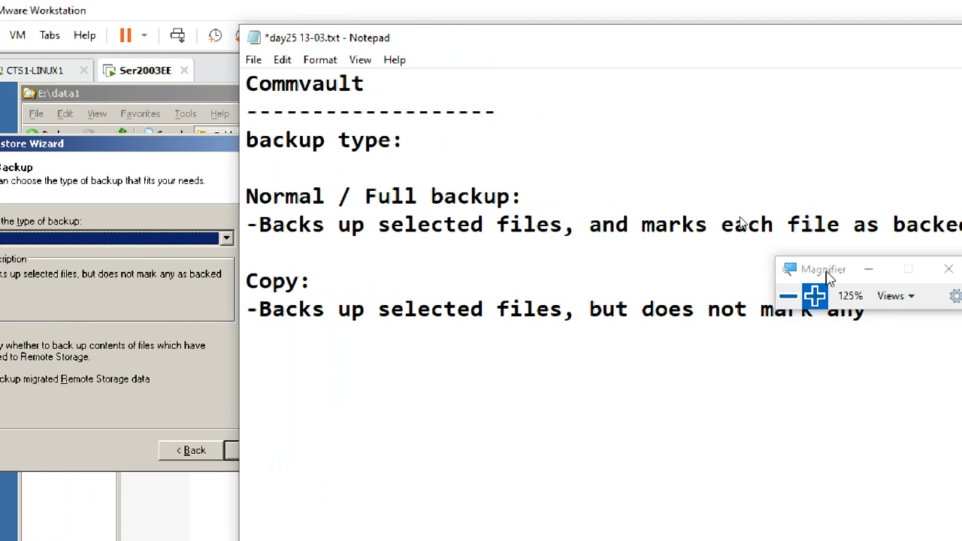
pyautogui.moveTo(822, 270); pyautogui.dragTo(809, 50)
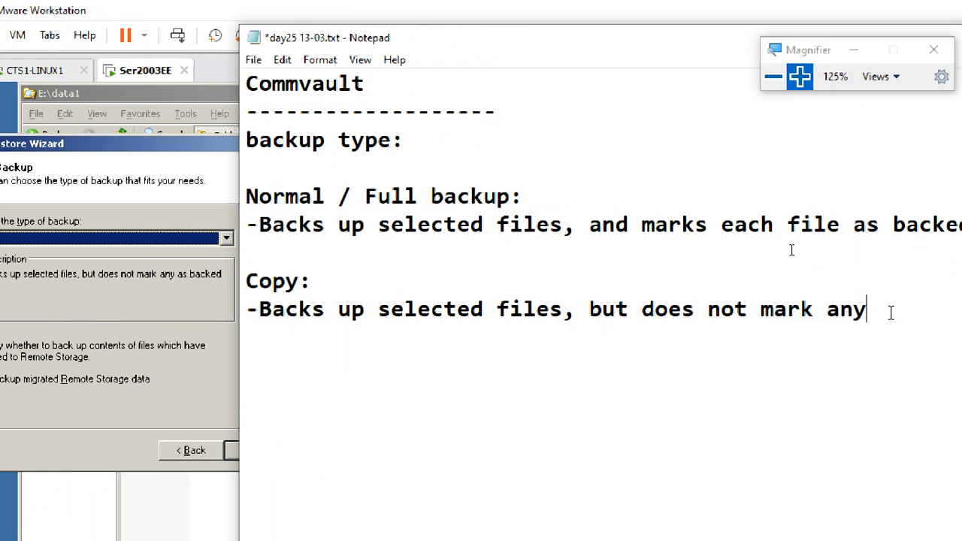
pyautogui.write('as b')
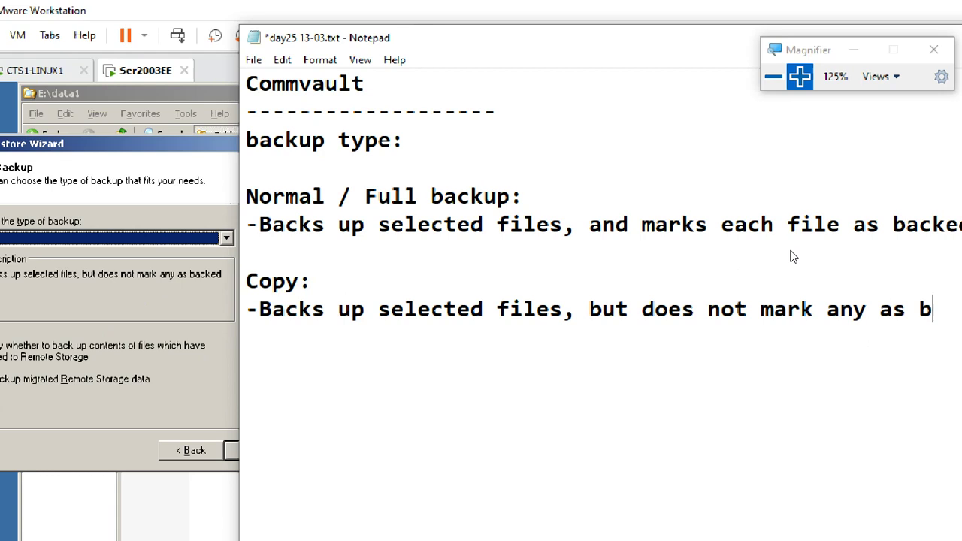
pyautogui.write('acked up.')
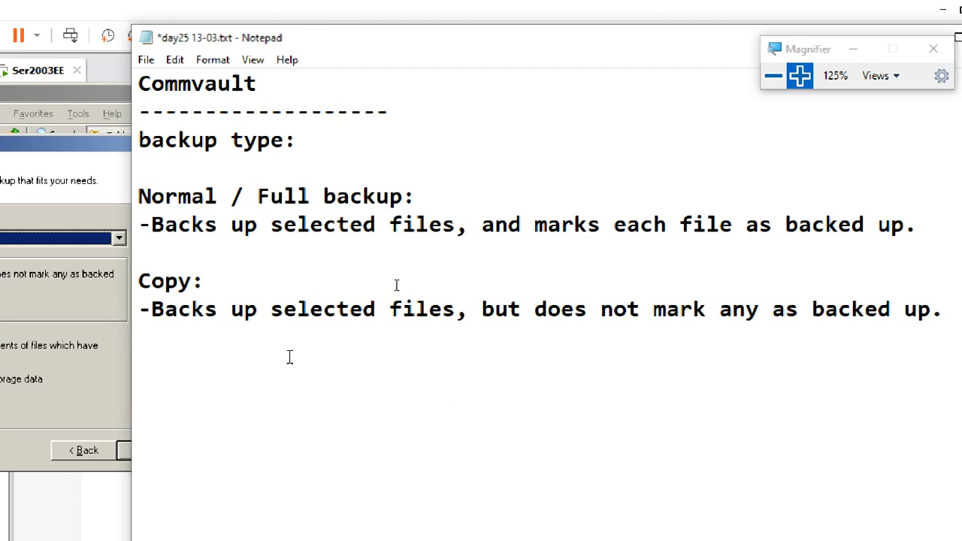
# - Wrap the Normal and Copy descriptions after the comma and snap Notepad to the right half
pyautogui.click(482, 224)
pyautogui.press('Return')
pyautogui.click(485, 338)
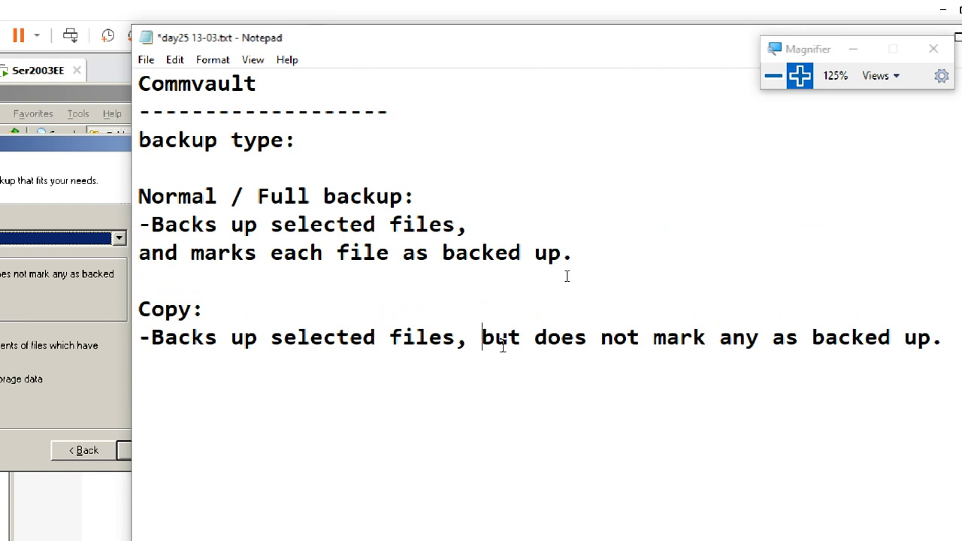
pyautogui.press('Return')
pyautogui.moveTo(434, 43); pyautogui.dragTo(595, 15)
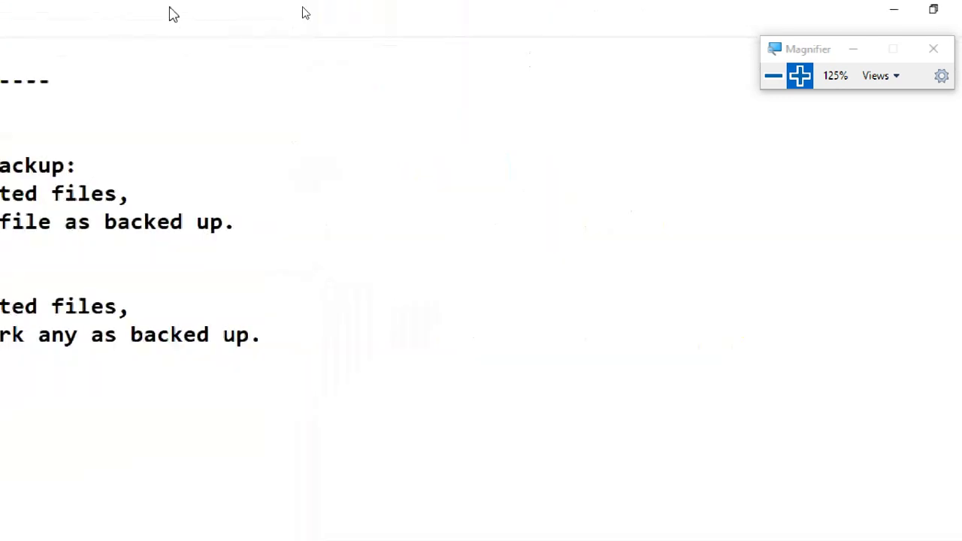
pyautogui.press('super+Right')
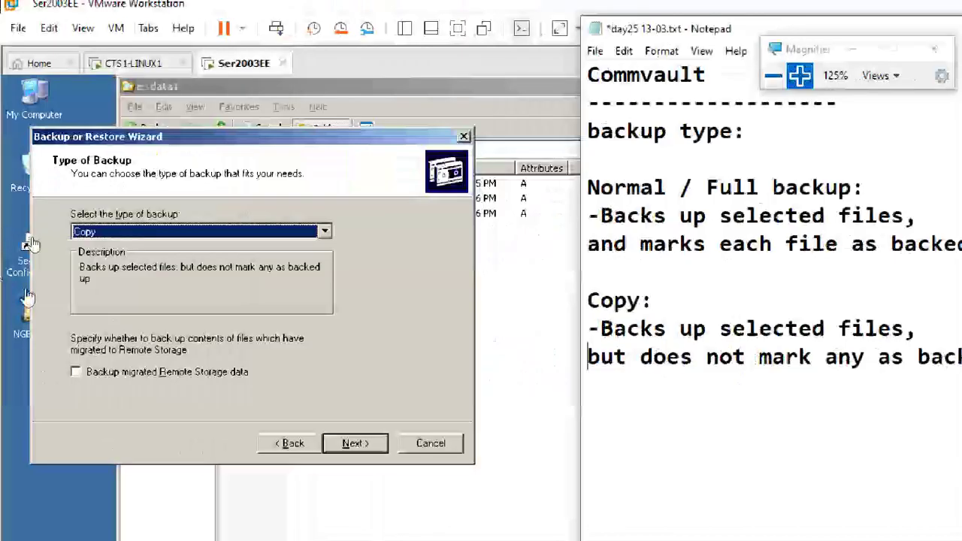
# - Bring the VM forward at 150% magnification, its Backup Wizard still set to Copy
pyautogui.click(242, 274)
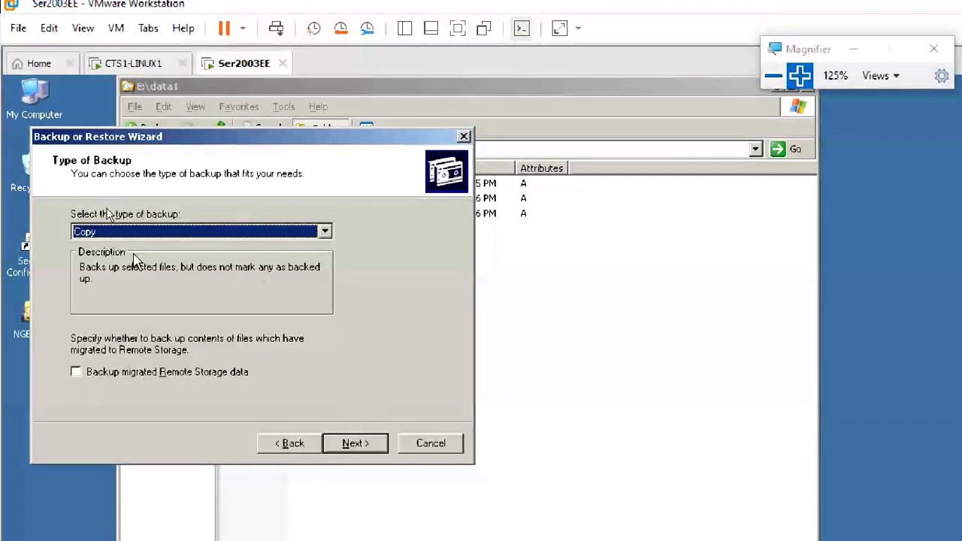
pyautogui.click(799, 75)
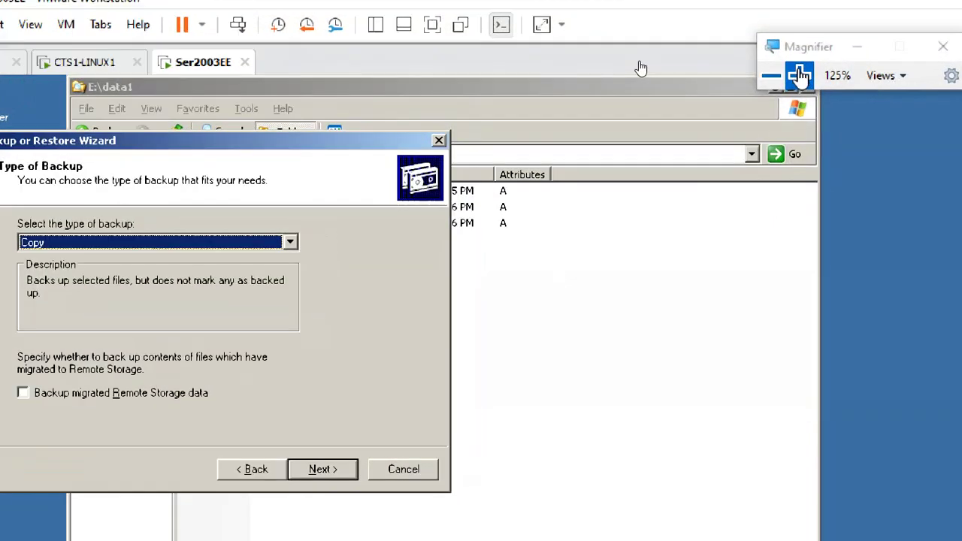
pyautogui.click(799, 75)
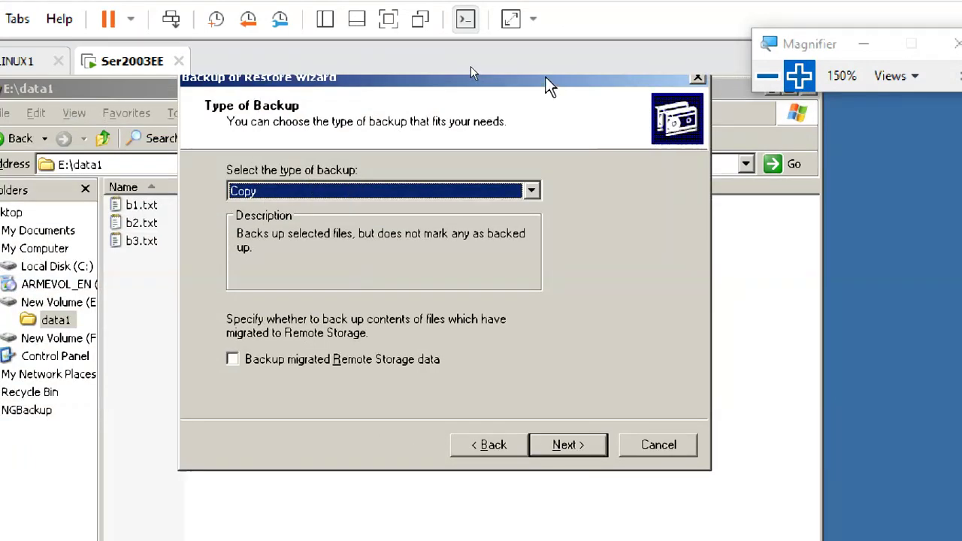
pyautogui.moveTo(547, 76); pyautogui.dragTo(581, 313)
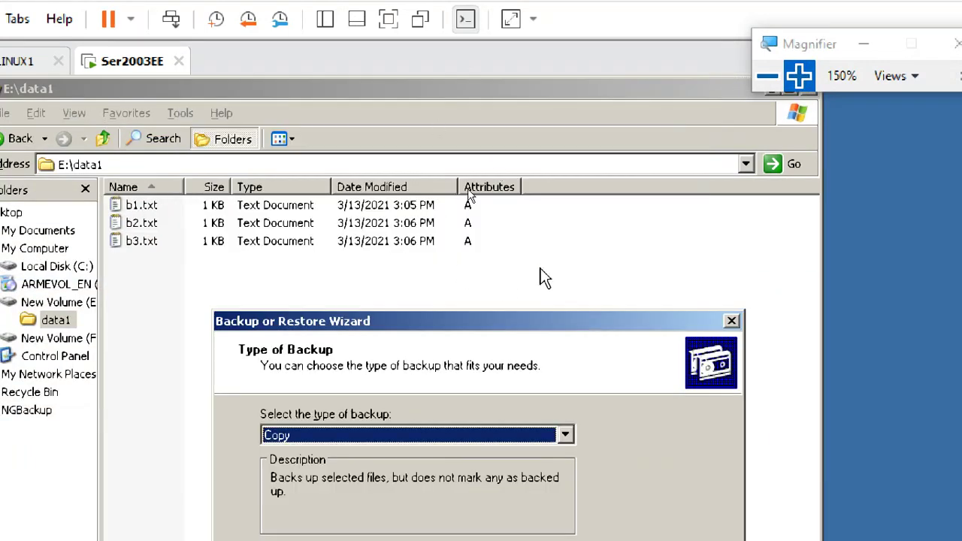
pyautogui.moveTo(471, 329); pyautogui.dragTo(460, 139)
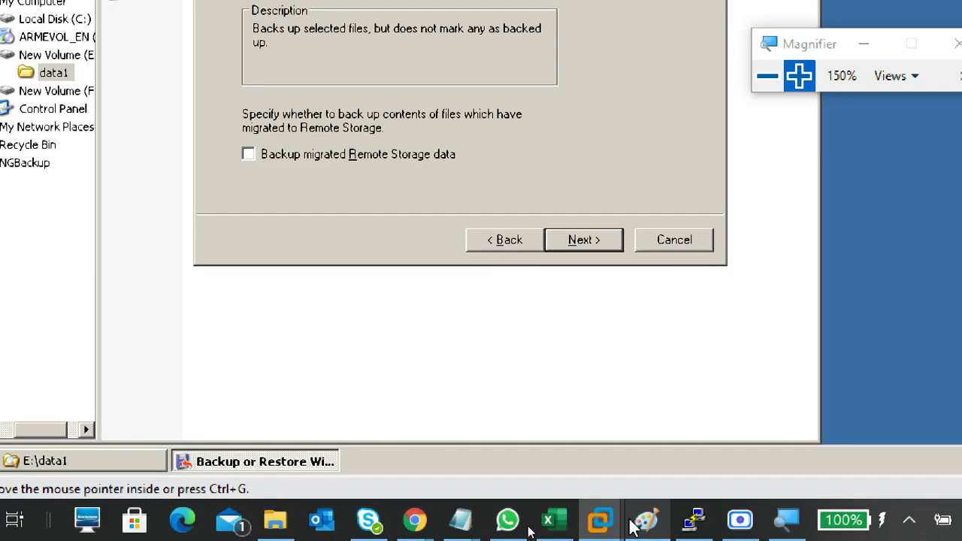
# - Switch to Paint and start a new blank canvas, discarding the old drawing
pyautogui.click(636, 505)
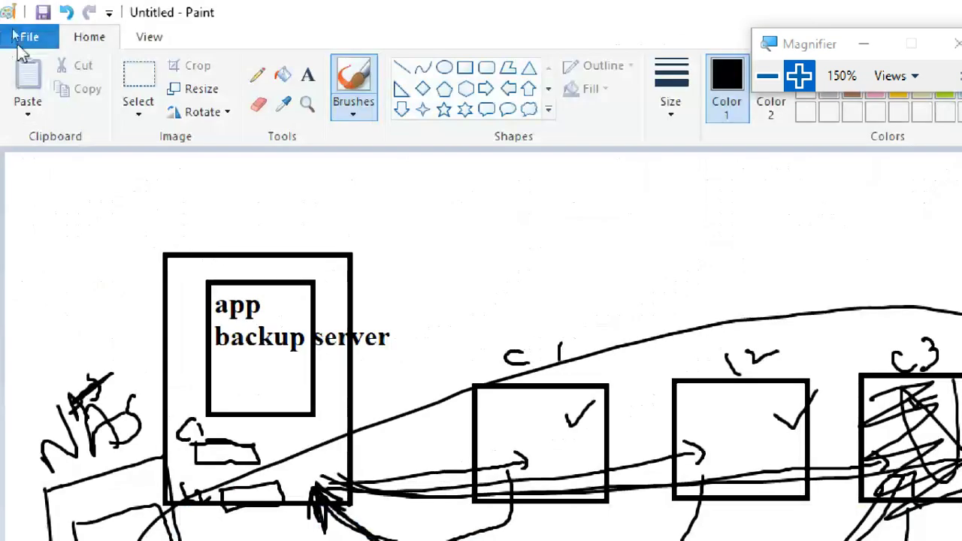
pyautogui.click(22, 36)
pyautogui.click(138, 73)
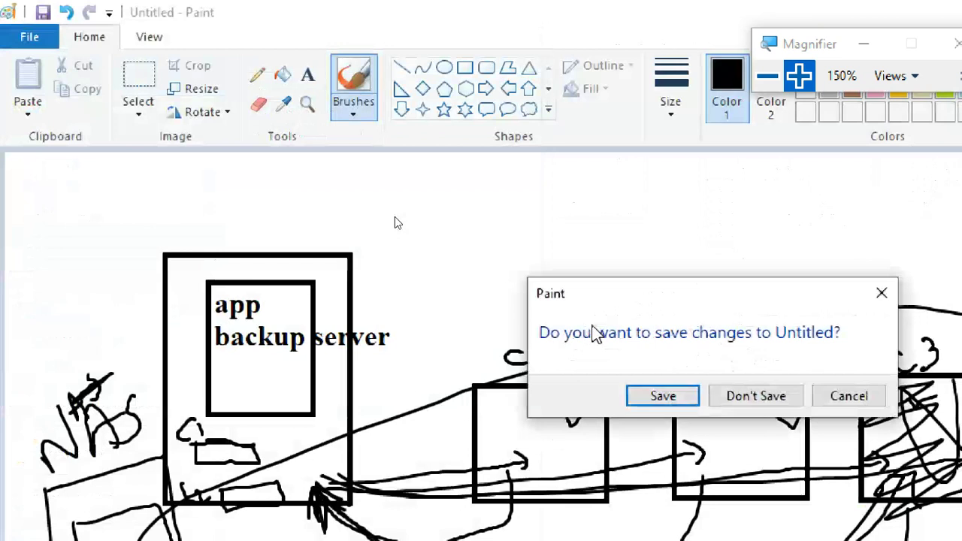
pyautogui.click(725, 398)
# - Hand-write 10g with an arrow pointing to a second 10g
pyautogui.moveTo(155, 204)
pyautogui.mouseDown()
pyautogui.moveTo(147, 242)
pyautogui.moveTo(167, 241)
pyautogui.mouseUp()
pyautogui.moveTo(222, 212)
pyautogui.mouseDown()
pyautogui.moveTo(212, 228)
pyautogui.moveTo(235, 253)
pyautogui.moveTo(290, 229)
pyautogui.moveTo(415, 218)
pyautogui.mouseUp()
pyautogui.moveTo(375, 204); pyautogui.dragTo(398, 258)
pyautogui.moveTo(474, 191); pyautogui.dragTo(487, 242)
pyautogui.moveTo(504, 185); pyautogui.dragTo(513, 239)
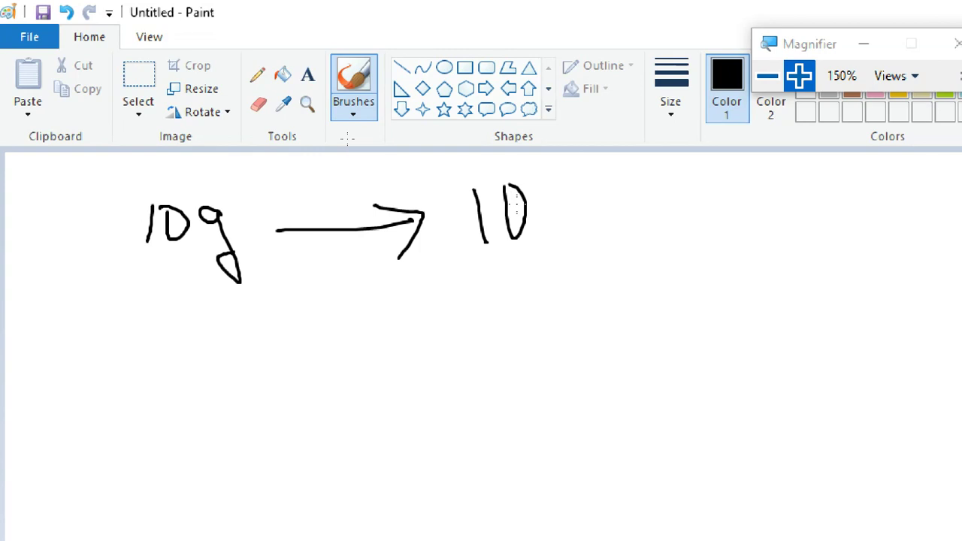
pyautogui.moveTo(561, 201)
pyautogui.mouseDown()
pyautogui.moveTo(547, 212)
pyautogui.moveTo(586, 262)
pyautogui.moveTo(580, 225)
pyautogui.mouseUp()
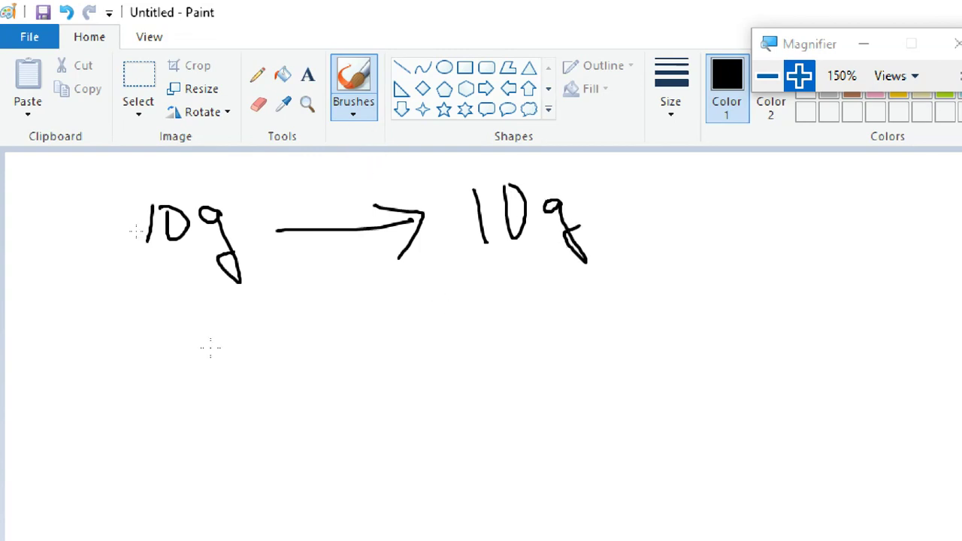
# - Write +2g below with an arrow to 12g, and a 12g total under a ruled line
pyautogui.moveTo(142, 312)
pyautogui.mouseDown()
pyautogui.moveTo(164, 309)
pyautogui.moveTo(156, 331)
pyautogui.mouseUp()
pyautogui.moveTo(186, 295)
pyautogui.mouseDown()
pyautogui.moveTo(183, 327)
pyautogui.moveTo(212, 327)
pyautogui.mouseUp()
pyautogui.moveTo(253, 304)
pyautogui.mouseDown()
pyautogui.moveTo(239, 298)
pyautogui.moveTo(269, 333)
pyautogui.mouseUp()
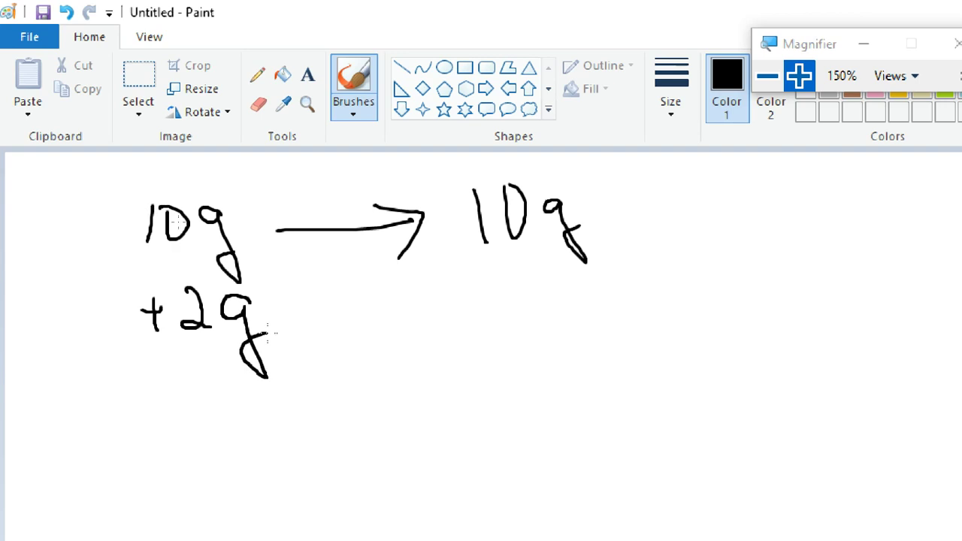
pyautogui.moveTo(338, 320); pyautogui.dragTo(498, 294)
pyautogui.moveTo(465, 283)
pyautogui.mouseDown()
pyautogui.moveTo(509, 293)
pyautogui.moveTo(487, 338)
pyautogui.mouseUp()
pyautogui.moveTo(531, 280); pyautogui.dragTo(546, 316)
pyautogui.moveTo(538, 286)
pyautogui.mouseDown()
pyautogui.moveTo(617, 310)
pyautogui.moveTo(653, 352)
pyautogui.moveTo(628, 313)
pyautogui.mouseUp()
pyautogui.moveTo(492, 382); pyautogui.dragTo(691, 327)
pyautogui.moveTo(534, 387)
pyautogui.mouseDown()
pyautogui.moveTo(538, 428)
pyautogui.moveTo(595, 398)
pyautogui.moveTo(615, 423)
pyautogui.mouseUp()
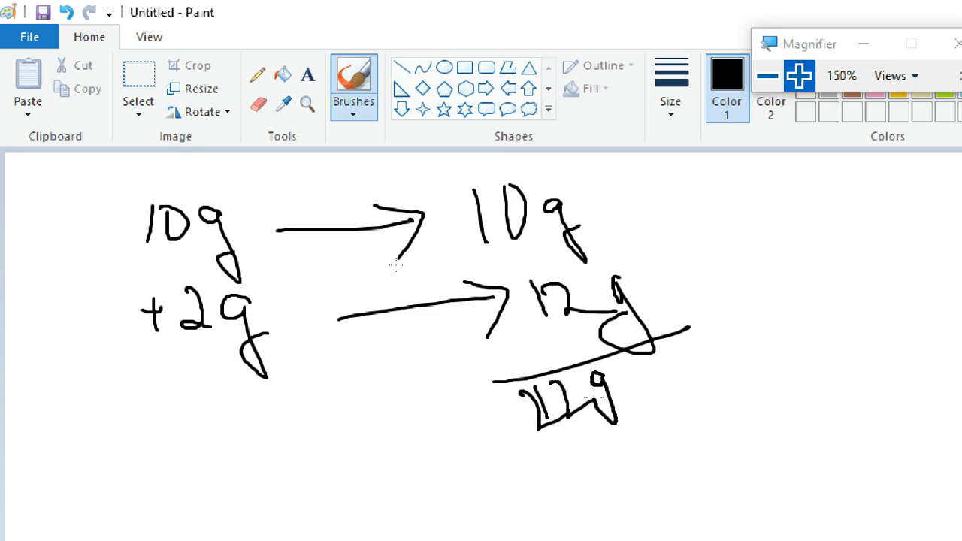
pyautogui.moveTo(123, 373); pyautogui.dragTo(269, 379)
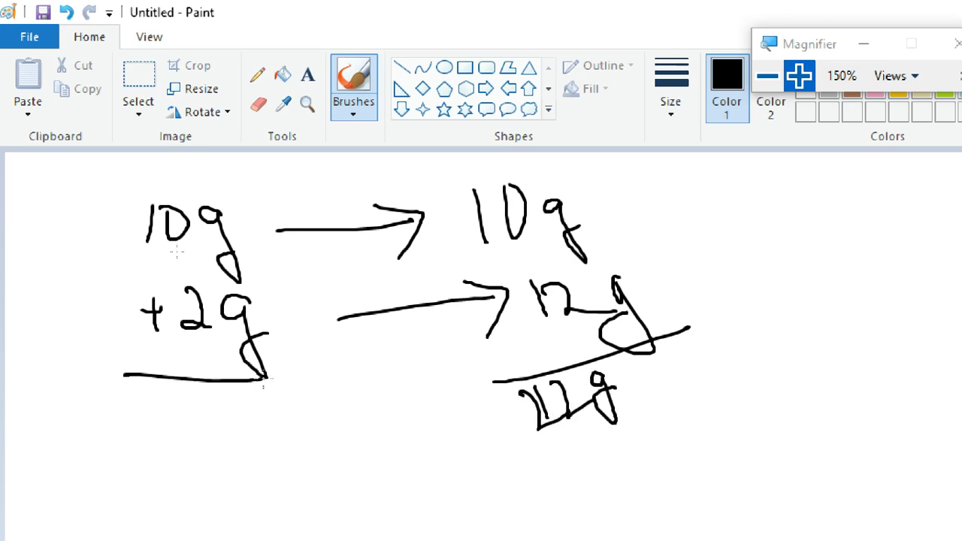
pyautogui.moveTo(132, 411); pyautogui.dragTo(145, 455)
pyautogui.moveTo(164, 415)
pyautogui.mouseDown()
pyautogui.moveTo(246, 443)
pyautogui.moveTo(270, 487)
pyautogui.mouseUp()
pyautogui.moveTo(143, 483); pyautogui.dragTo(225, 457)
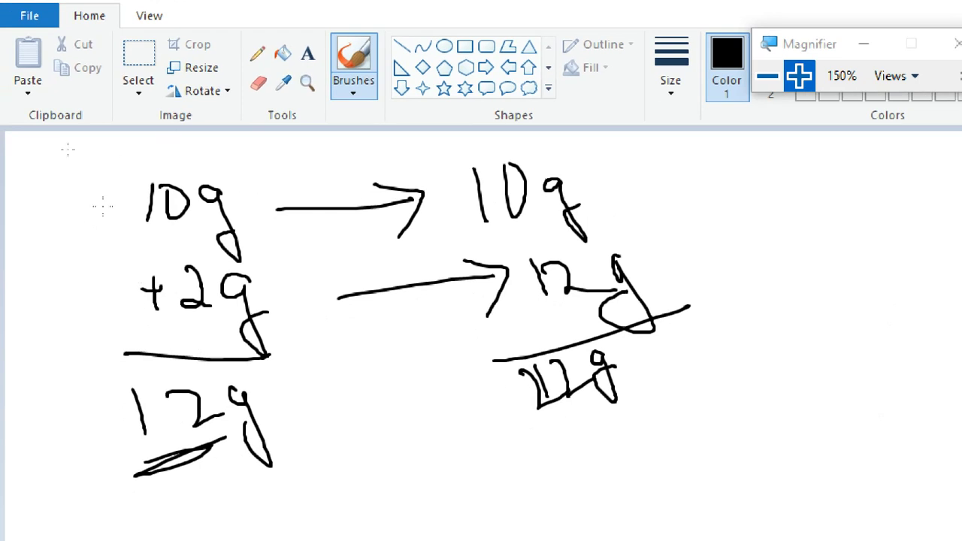
# - Annotate the sketch: cross out an A, circle +2g linking it to the arrow, retrace 12g
pyautogui.moveTo(97, 217); pyautogui.dragTo(137, 235)
pyautogui.moveTo(102, 208); pyautogui.dragTo(123, 197)
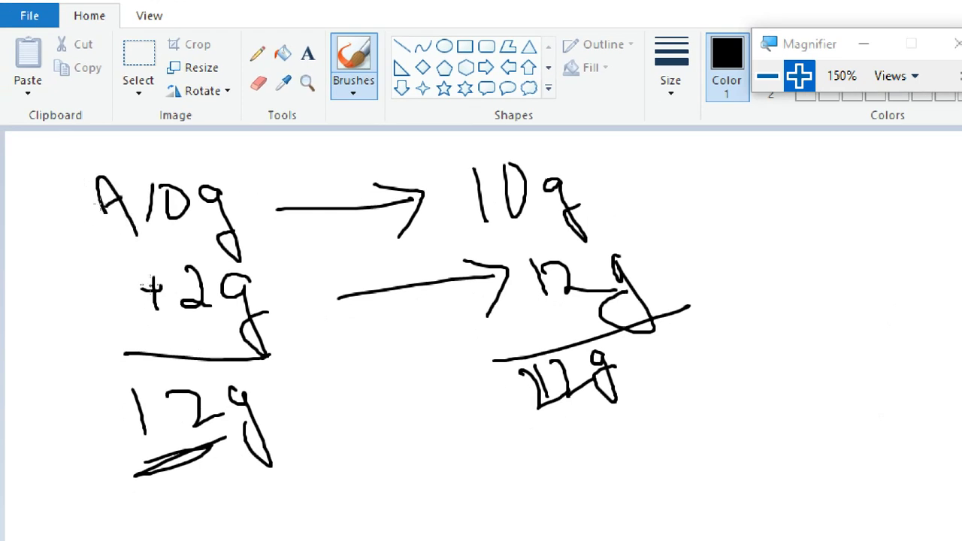
pyautogui.moveTo(119, 159)
pyautogui.mouseDown()
pyautogui.moveTo(89, 184)
pyautogui.moveTo(134, 226)
pyautogui.mouseUp()
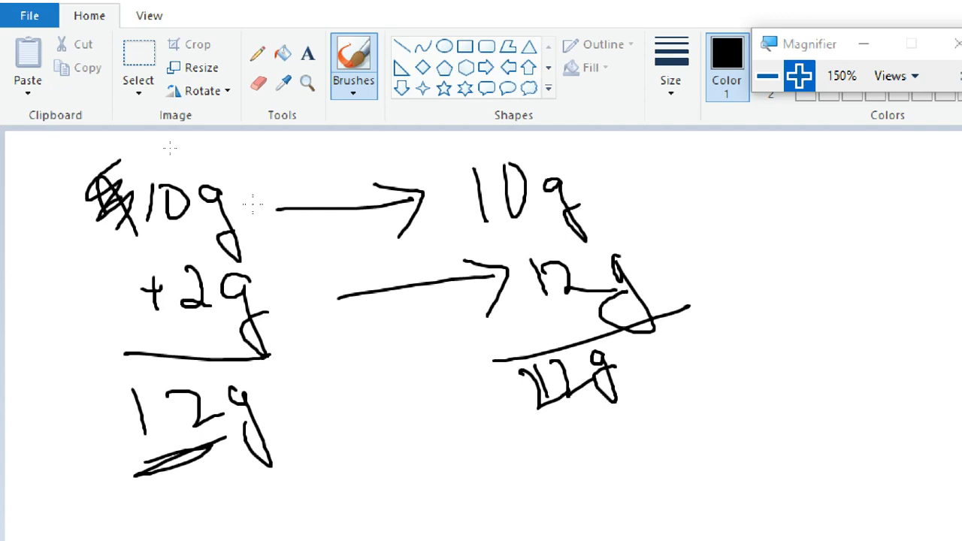
pyautogui.moveTo(267, 289)
pyautogui.mouseDown()
pyautogui.moveTo(148, 248)
pyautogui.moveTo(225, 391)
pyautogui.moveTo(252, 257)
pyautogui.mouseUp()
pyautogui.moveTo(265, 322)
pyautogui.mouseDown()
pyautogui.moveTo(512, 283)
pyautogui.moveTo(498, 312)
pyautogui.mouseUp()
pyautogui.moveTo(535, 252); pyautogui.dragTo(536, 299)
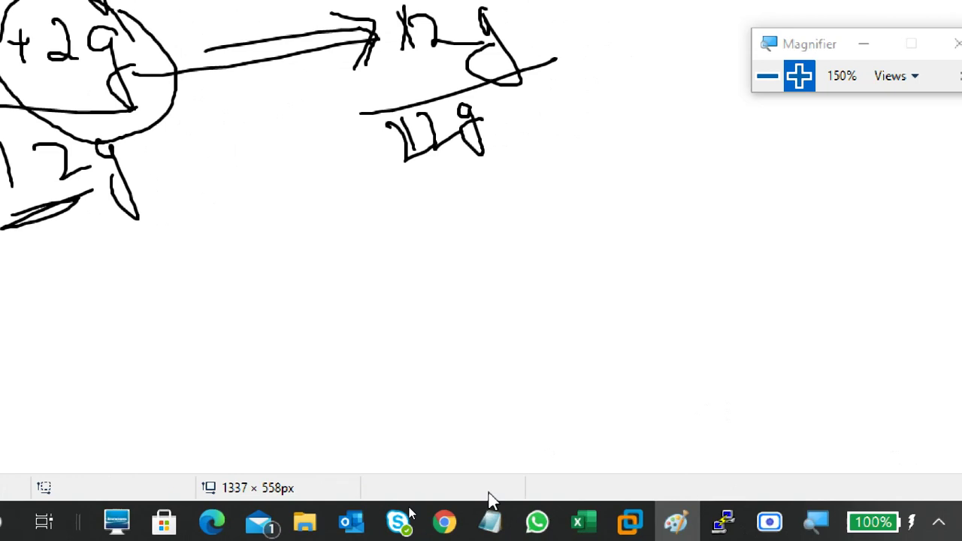
# - Set the Server 2003 wizard's backup type to Incremental and bring back the day25 notes
pyautogui.moveTo(633, 529)
pyautogui.click(787, 404)
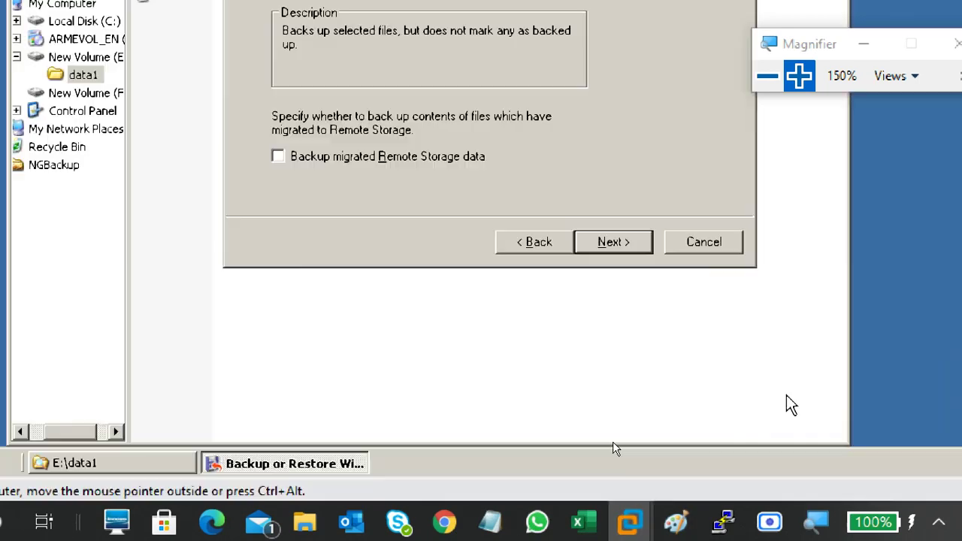
pyautogui.click(419, 124)
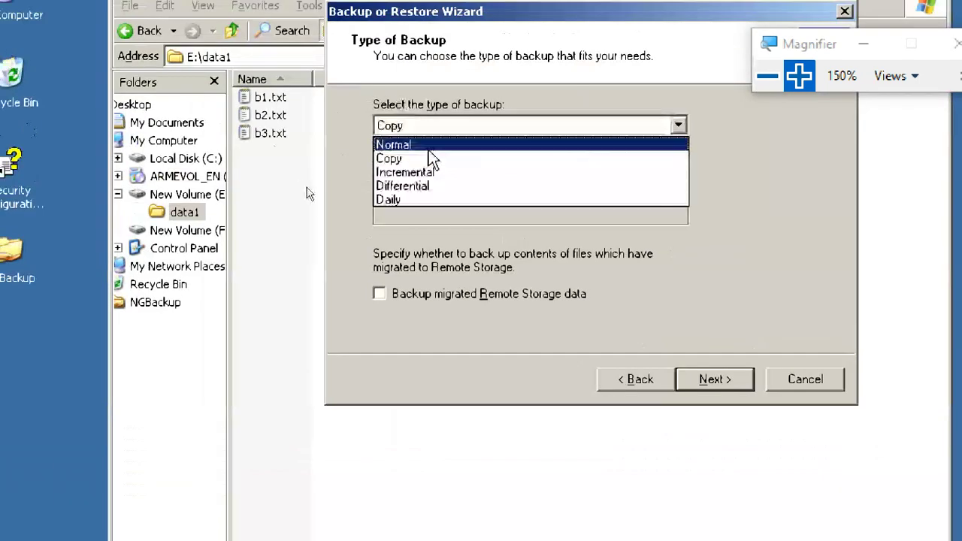
pyautogui.click(432, 173)
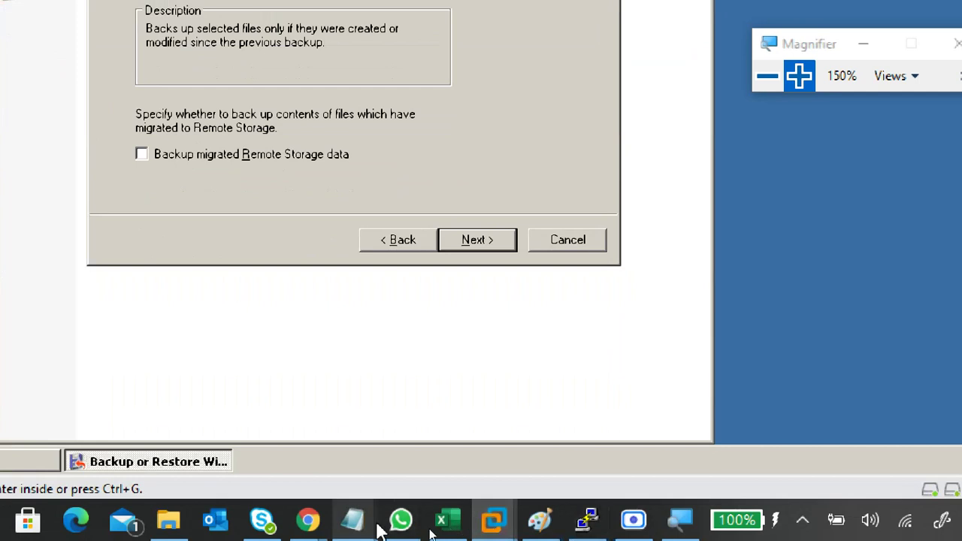
pyautogui.moveTo(367, 527)
pyautogui.click(583, 414)
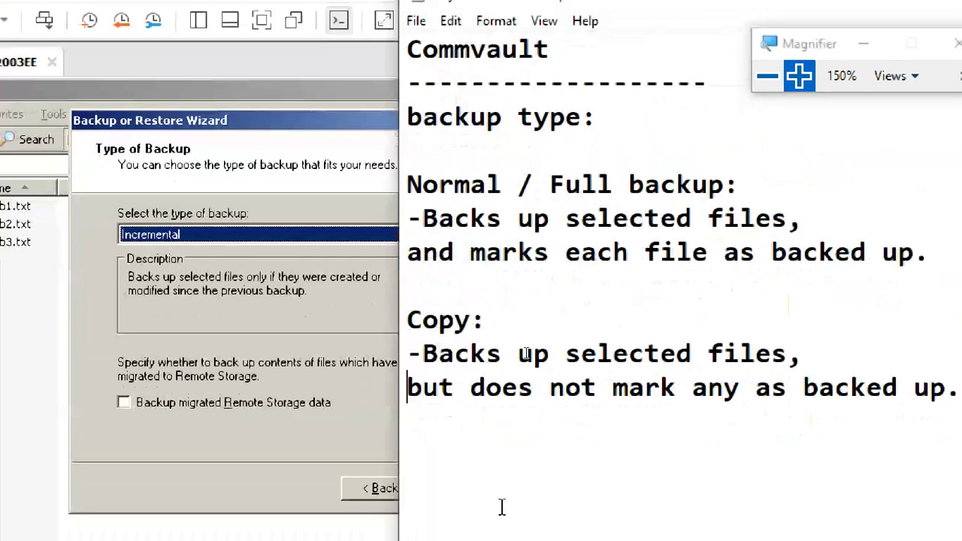
# - Scroll down and place the cursor on the blank line below the Copy entry
pyautogui.scroll(-3, 500, 507)
pyautogui.click(465, 148)
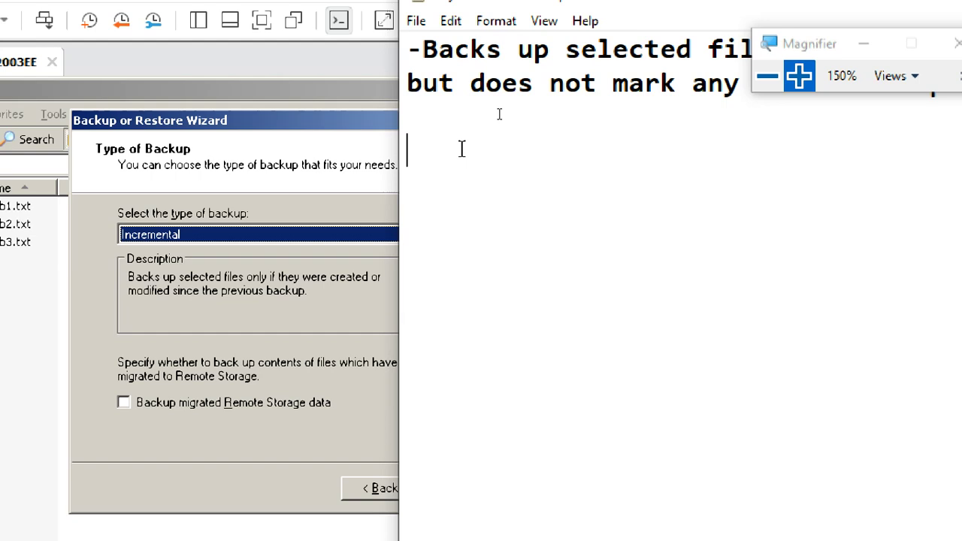
# - Add the 'Incremental' heading with a new line beneath it
pyautogui.write('In')
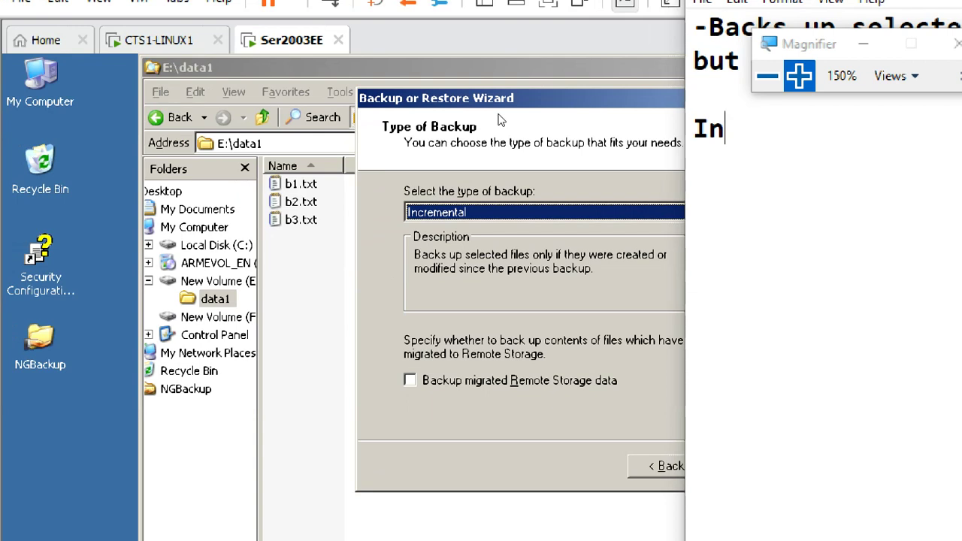
pyautogui.write('crementa')
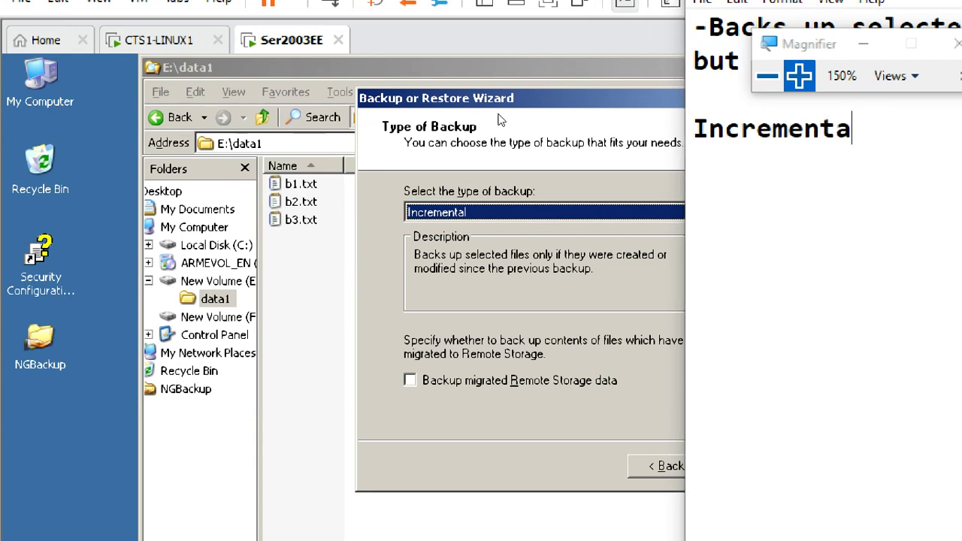
pyautogui.write('l')
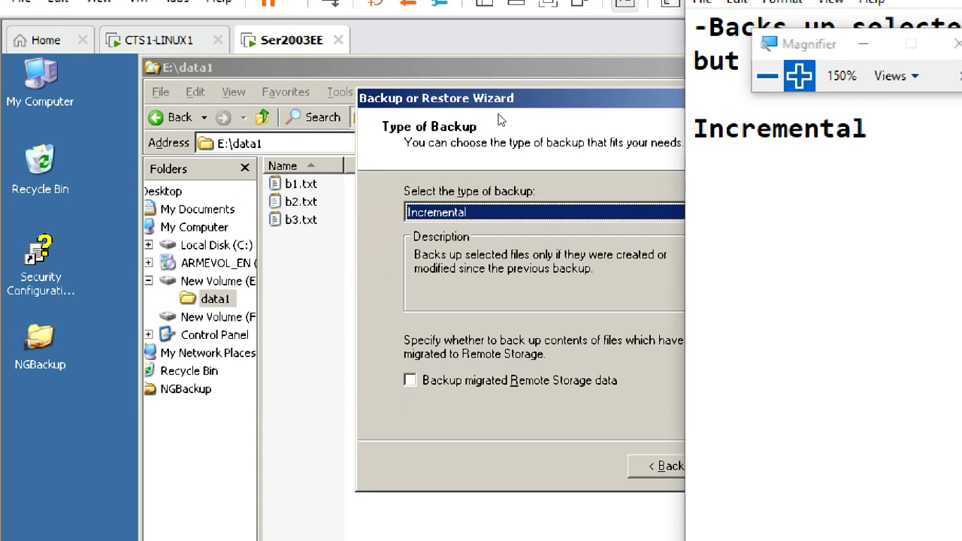
pyautogui.press('BackSpace')
pyautogui.write(':')
pyautogui.press('BackSpace')
pyautogui.press('Return')
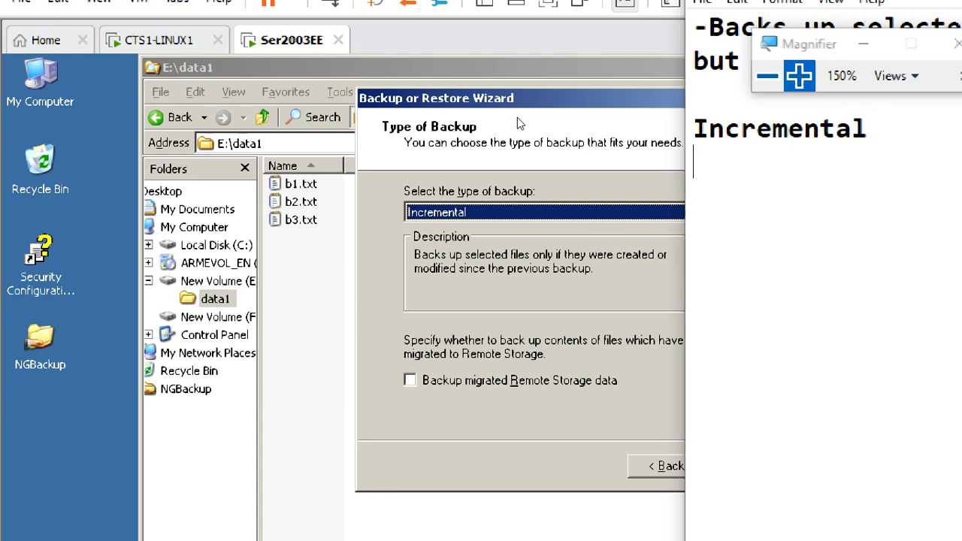
# - Describe it as '-Backs up selected files only if they were created or modified since the previous backup.'
pyautogui.write('-Back')
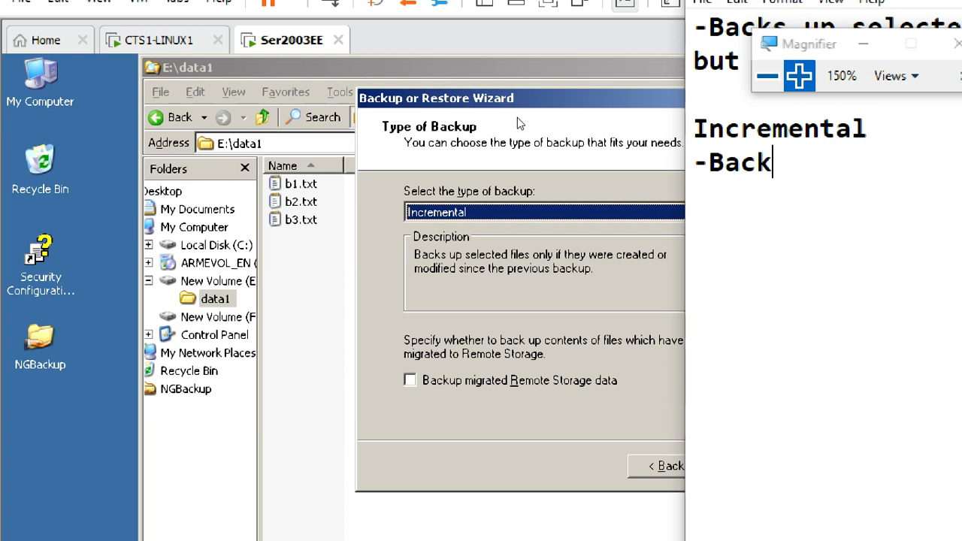
pyautogui.write('s up sele')
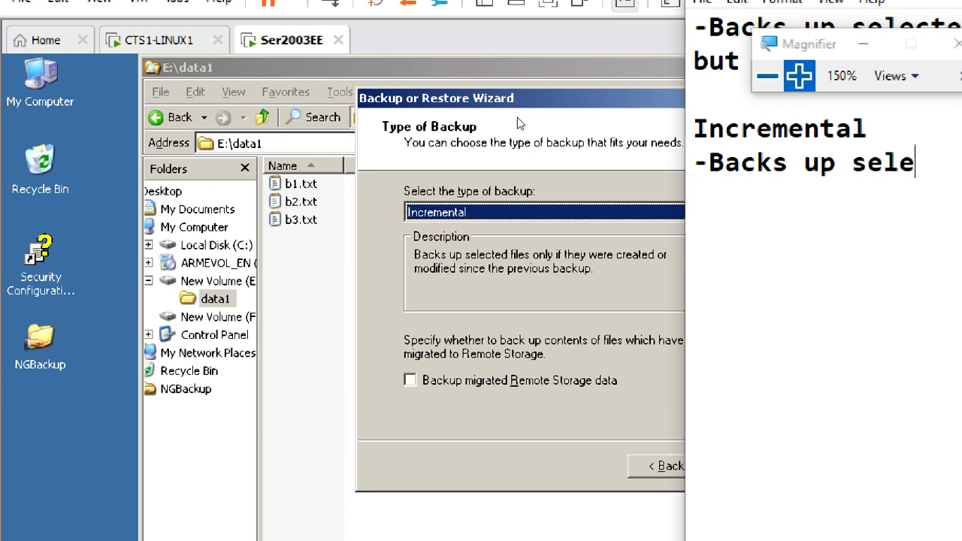
pyautogui.write('cted ')
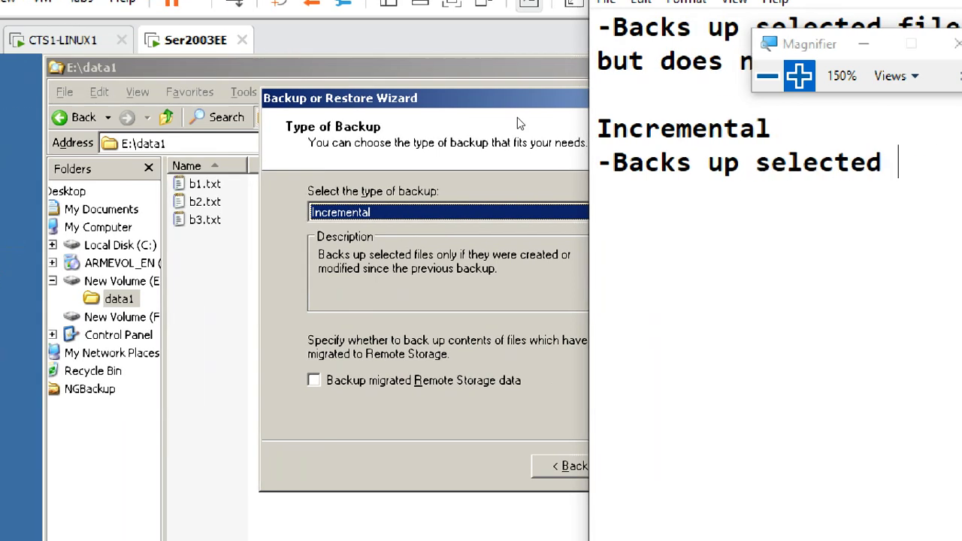
pyautogui.write('files ')
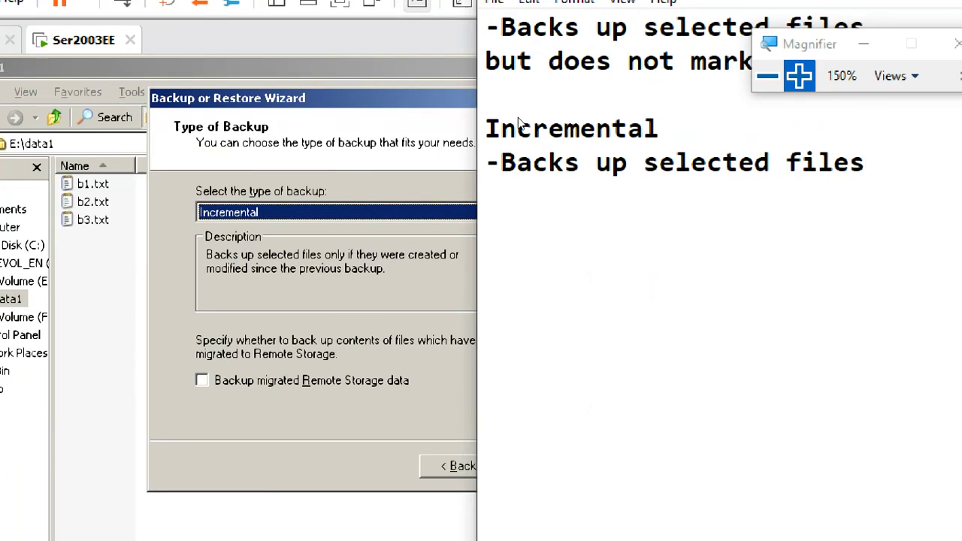
pyautogui.write('onli')
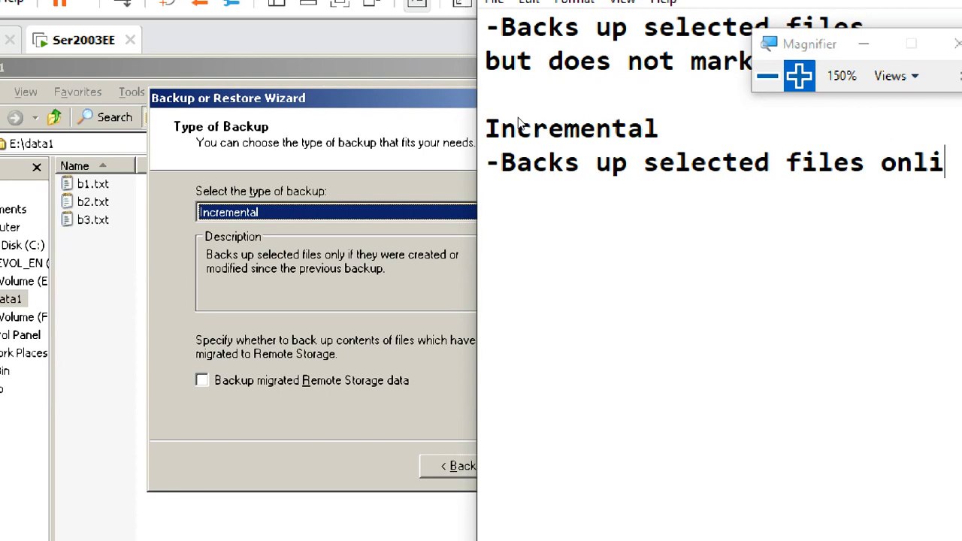
pyautogui.press('BackSpace')
pyautogui.write('y ')
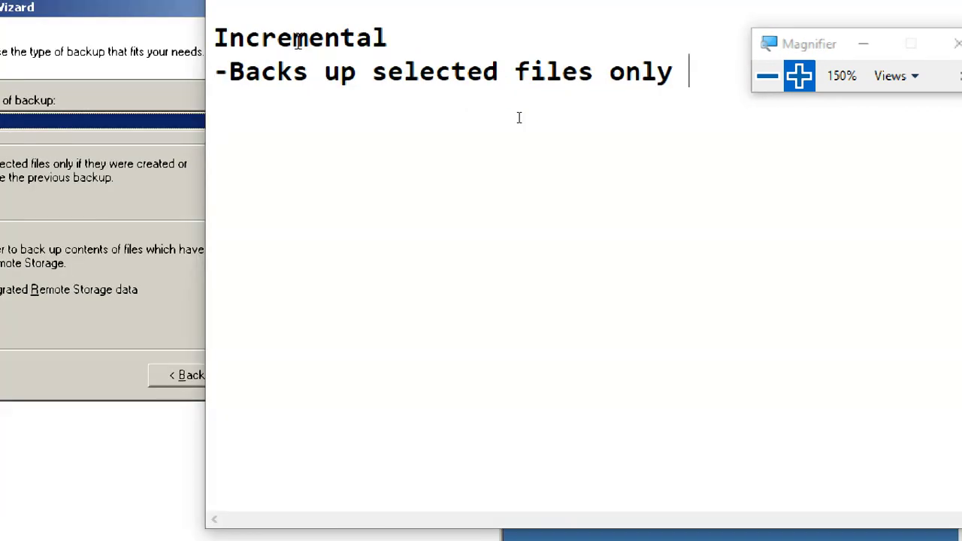
pyautogui.write('if ')
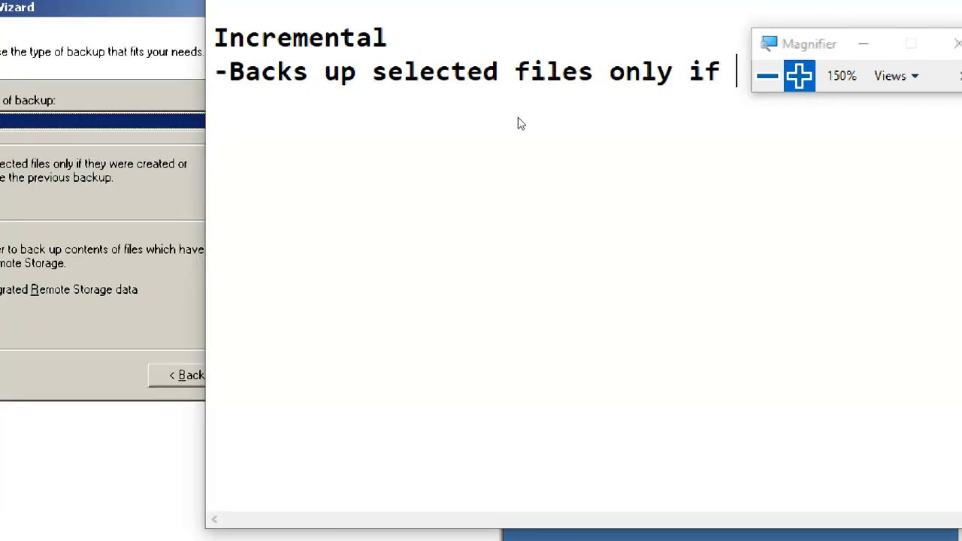
pyautogui.write('they')
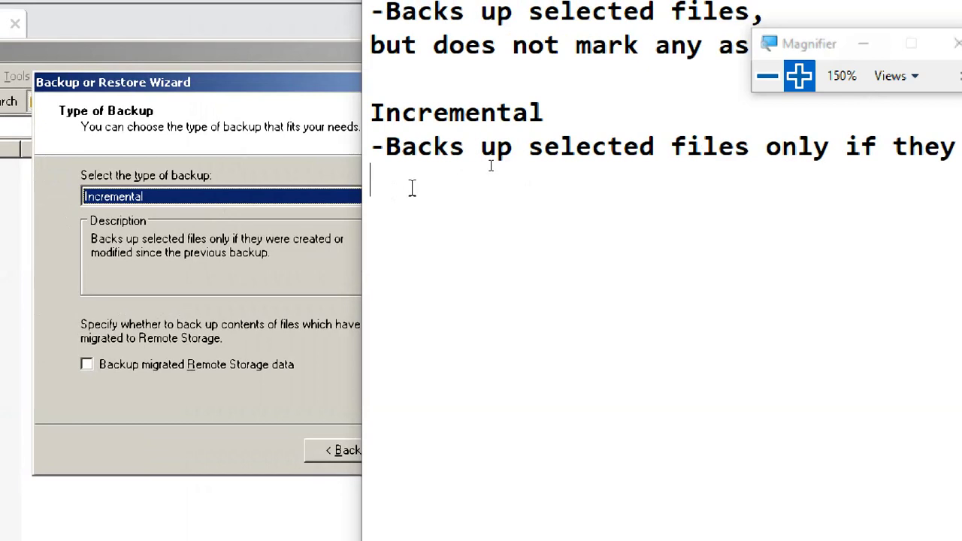
pyautogui.write('were cr')
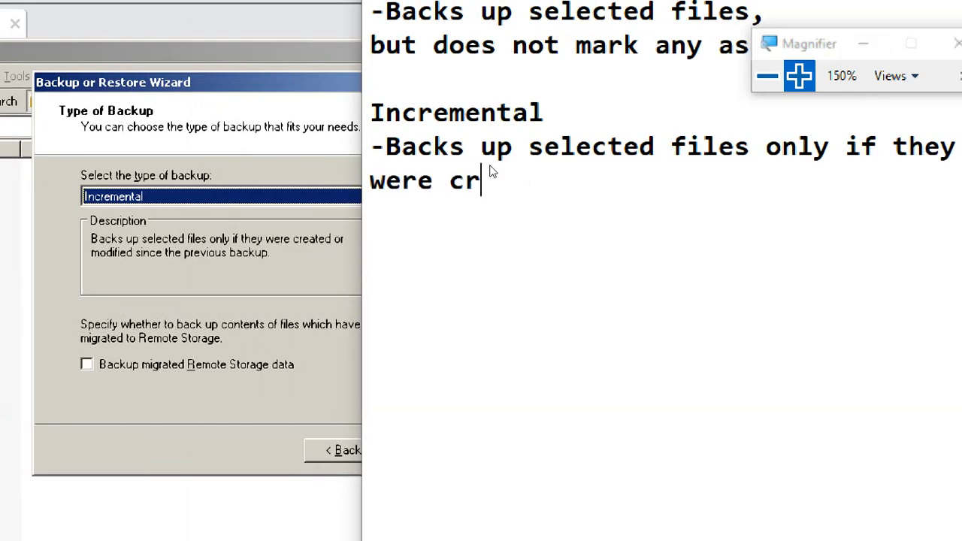
pyautogui.write('eated ')
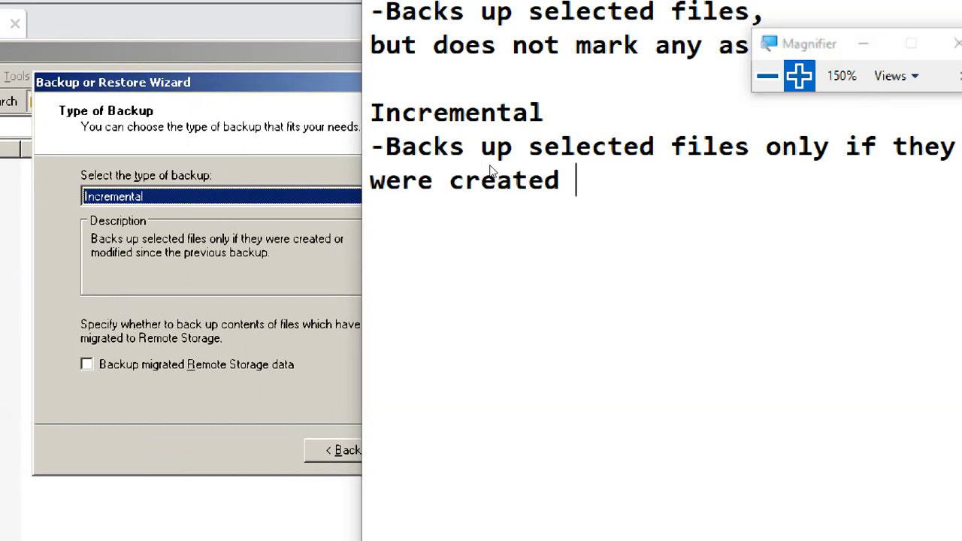
pyautogui.write('or modify')
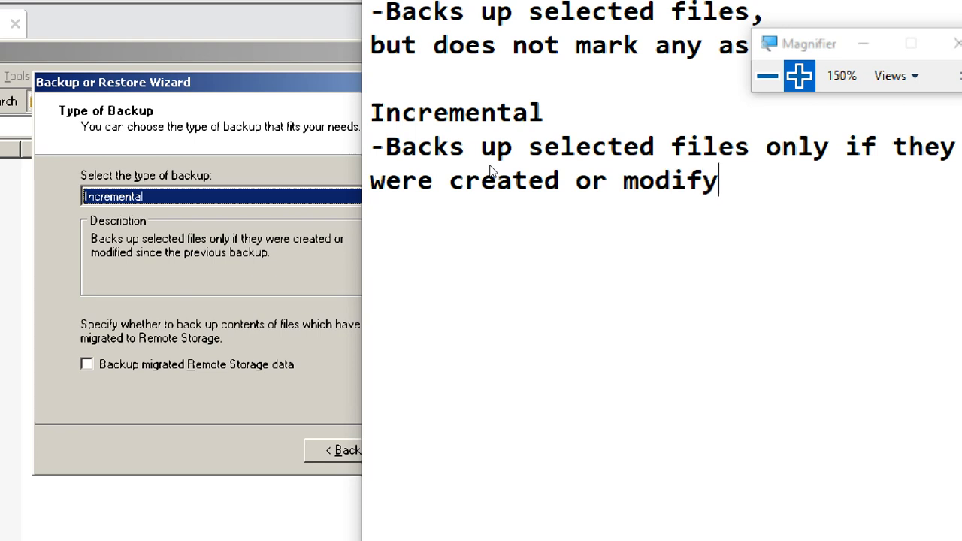
pyautogui.press('BackSpace')
pyautogui.write('ied si')
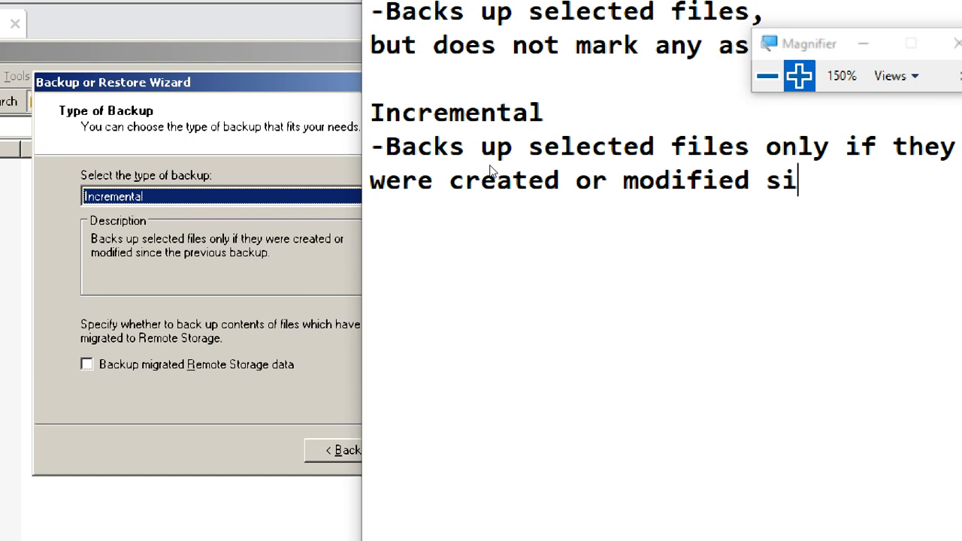
pyautogui.write('nce')
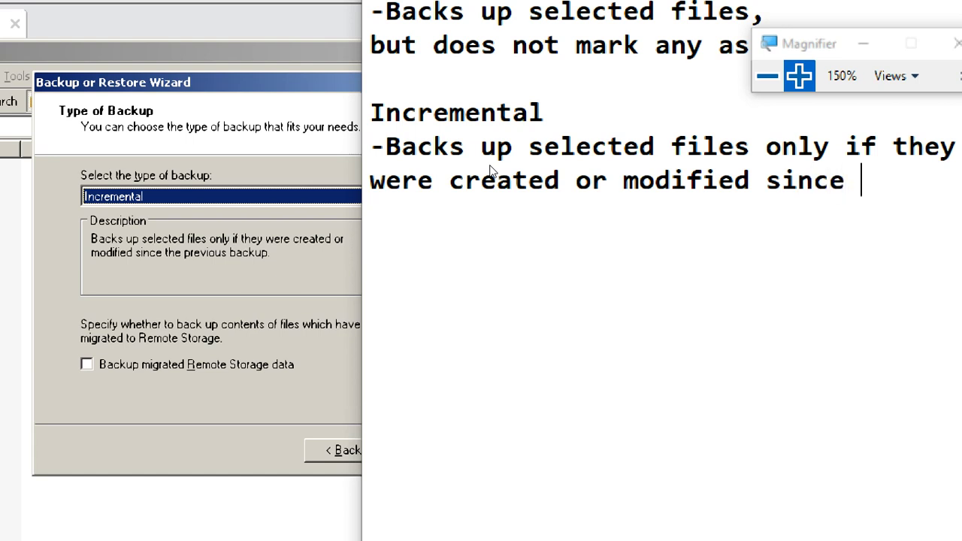
pyautogui.write(' the pre')
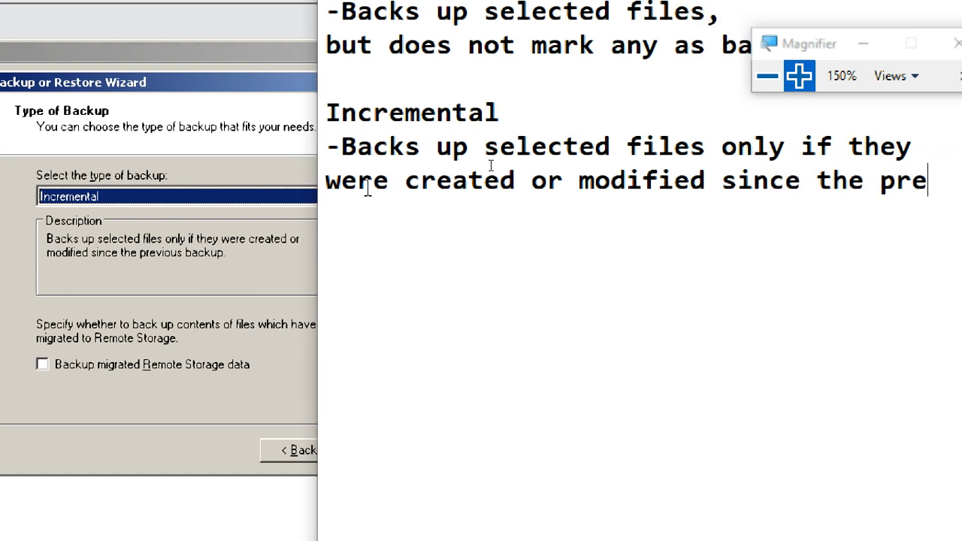
pyautogui.write('vio')
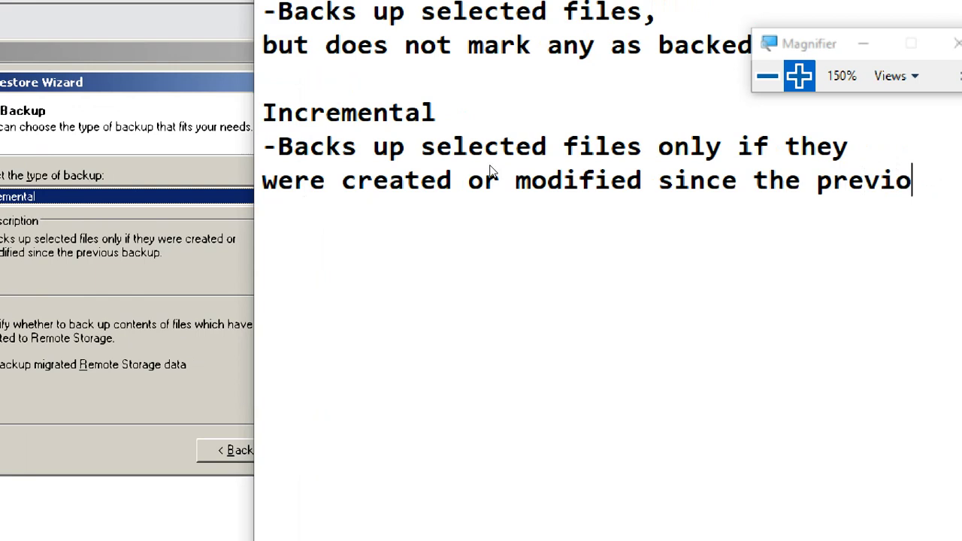
pyautogui.write('us ')
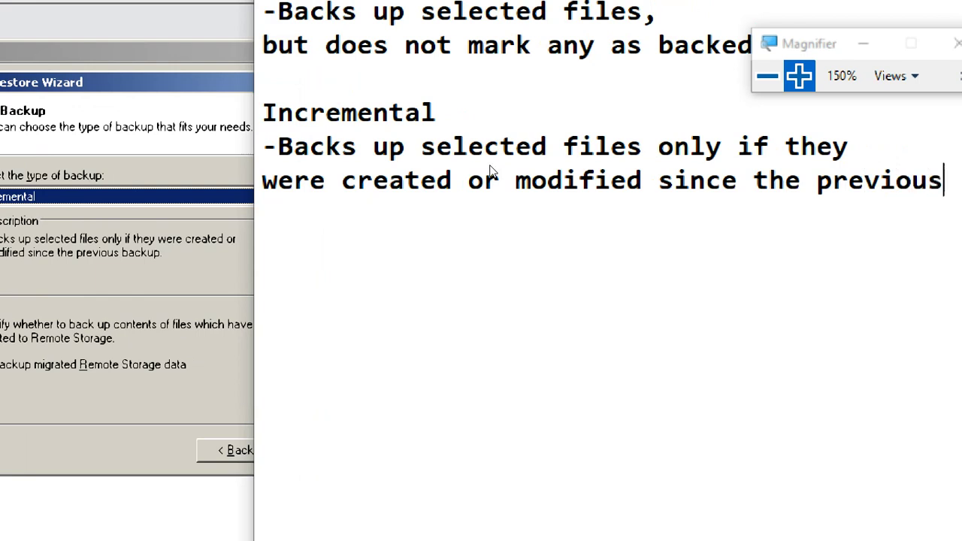
pyautogui.write('cj')
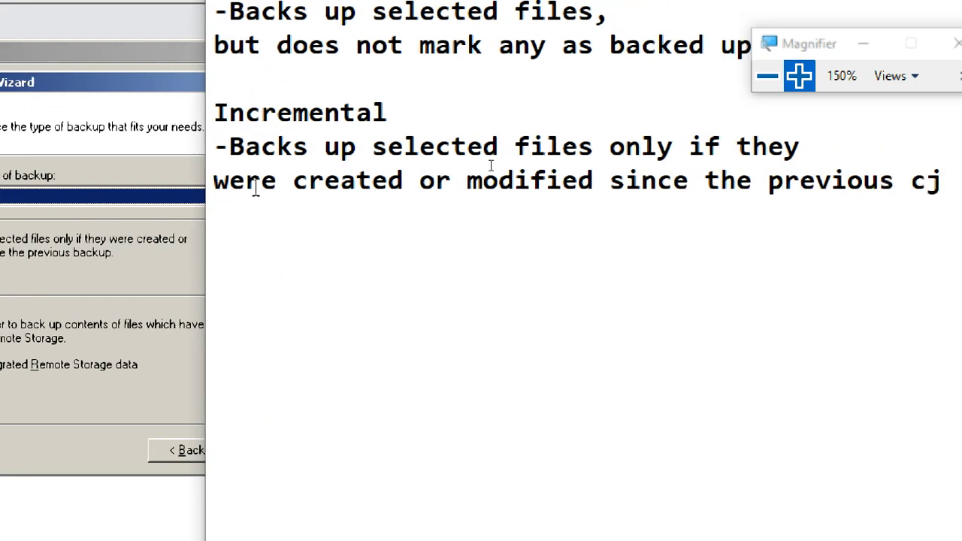
pyautogui.press('BackSpace')
pyautogui.press('BackSpace')
pyautogui.write('b')
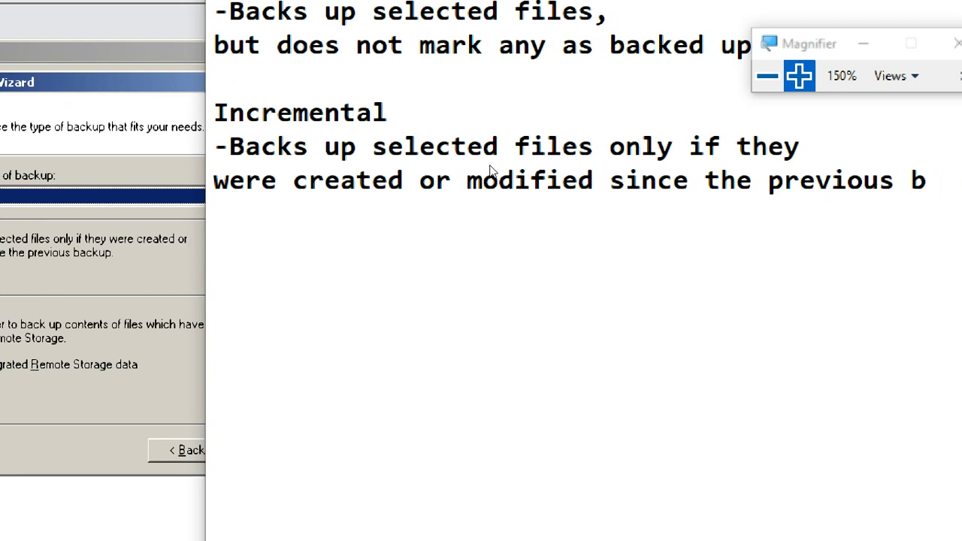
pyautogui.write('ack')
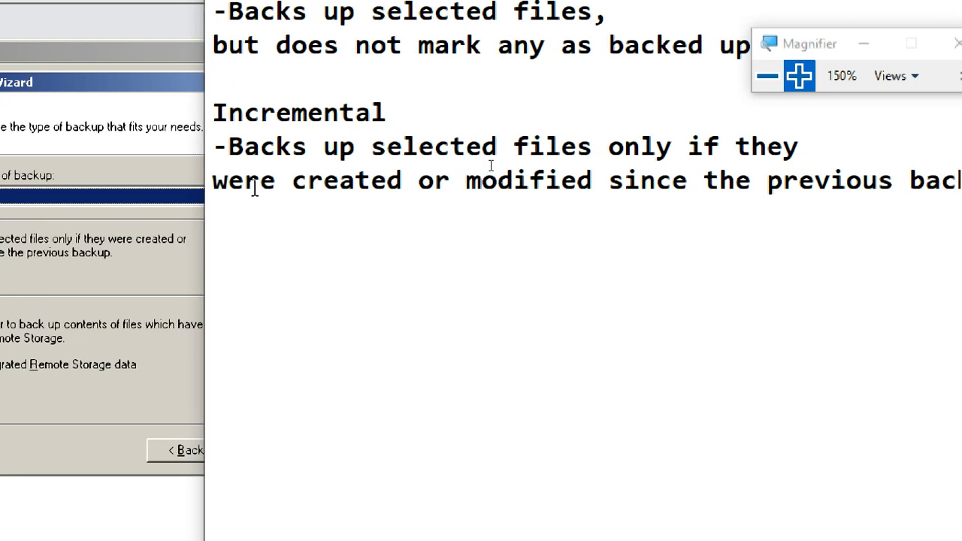
pyautogui.press('Return')
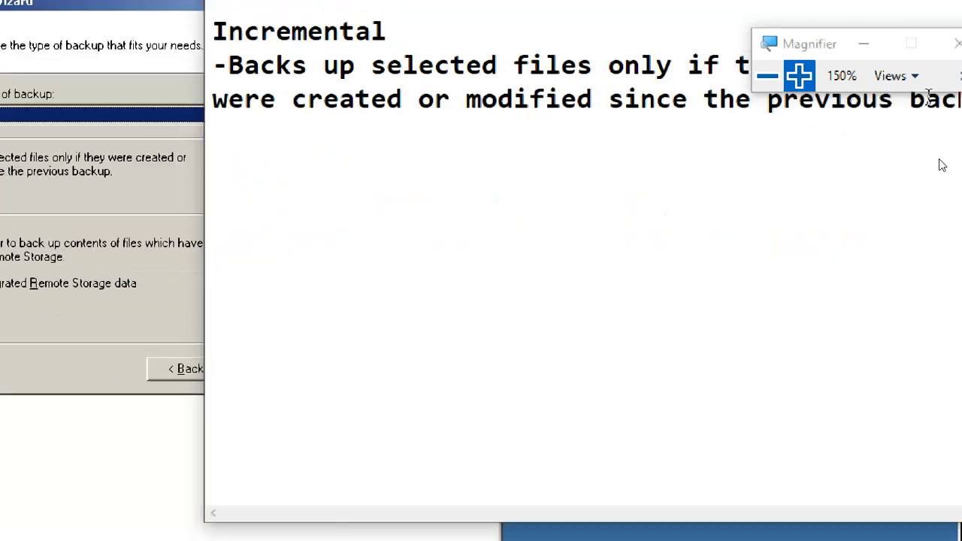
pyautogui.click(768, 76)
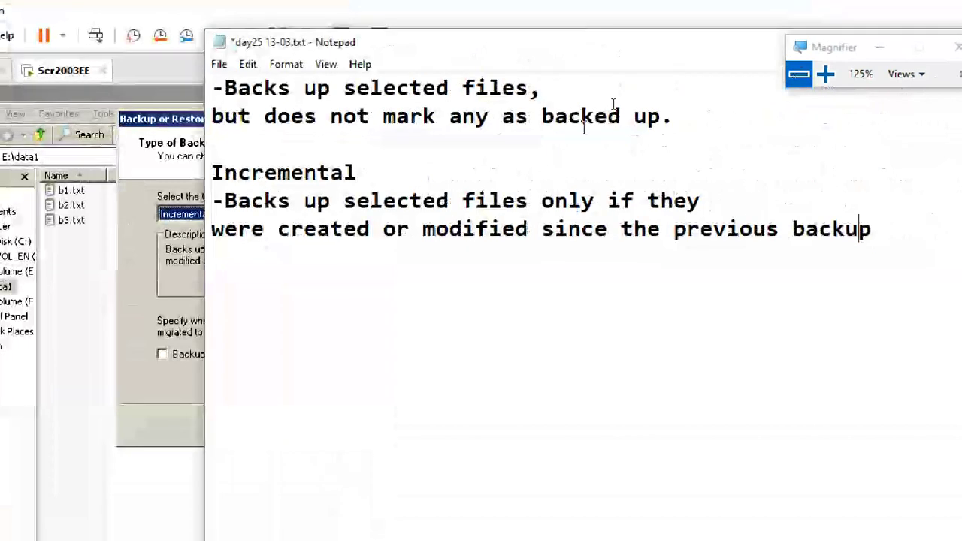
pyautogui.click(899, 229)
pyautogui.write('.')
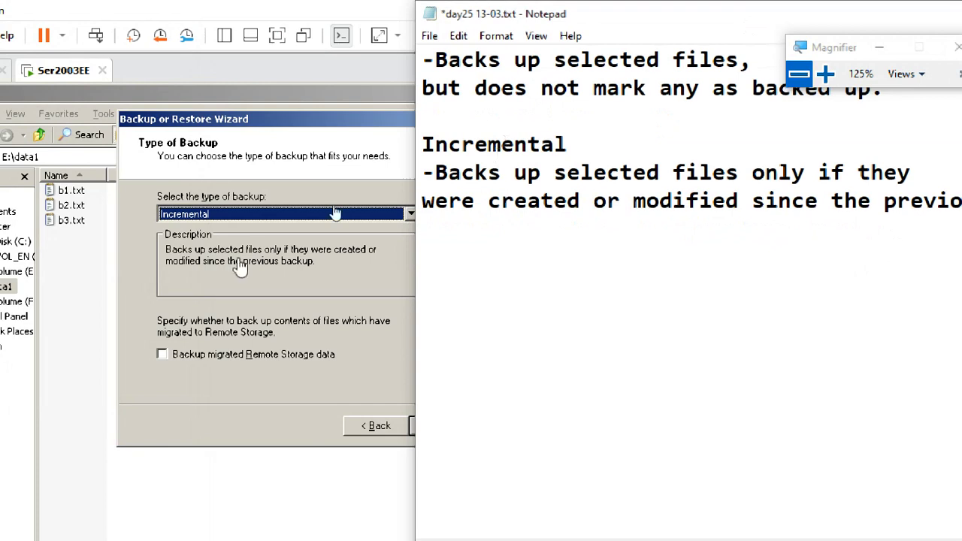
# - Switch the backup type to Differential and raise magnification to 150%
pyautogui.click(331, 214)
pyautogui.click(225, 266)
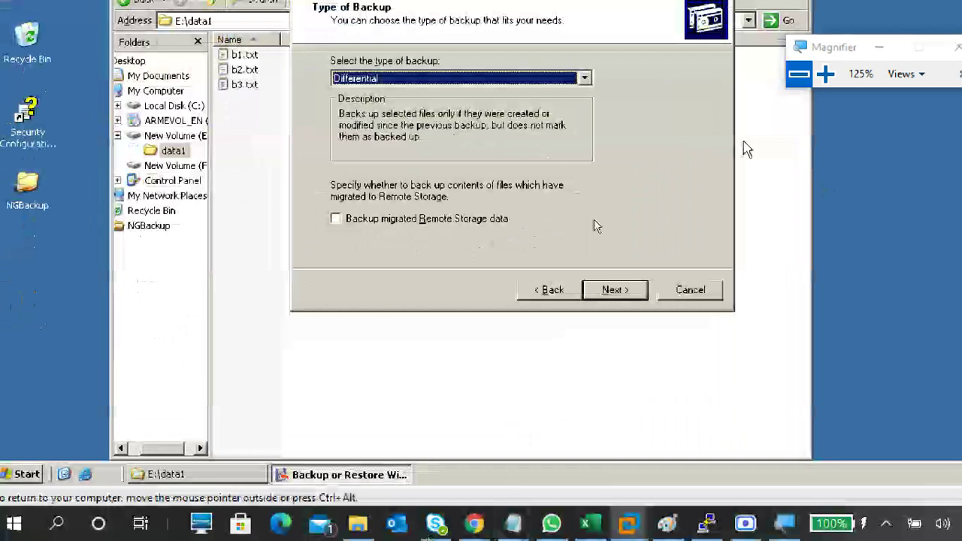
pyautogui.click(826, 74)
pyautogui.click(825, 74)
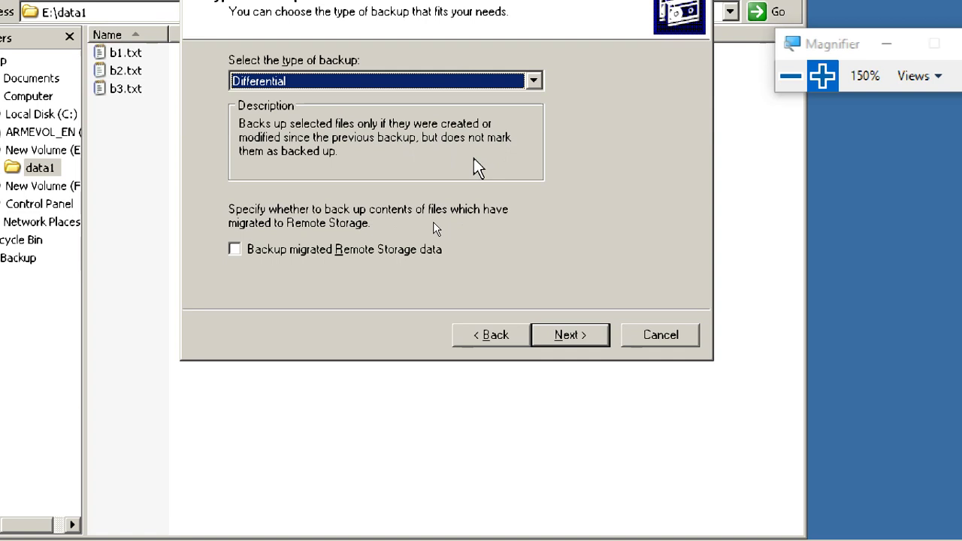
# - Compare with Incremental, settle back on Differential, and return to the day25 13-03 notes
pyautogui.click(484, 82)
pyautogui.click(463, 128)
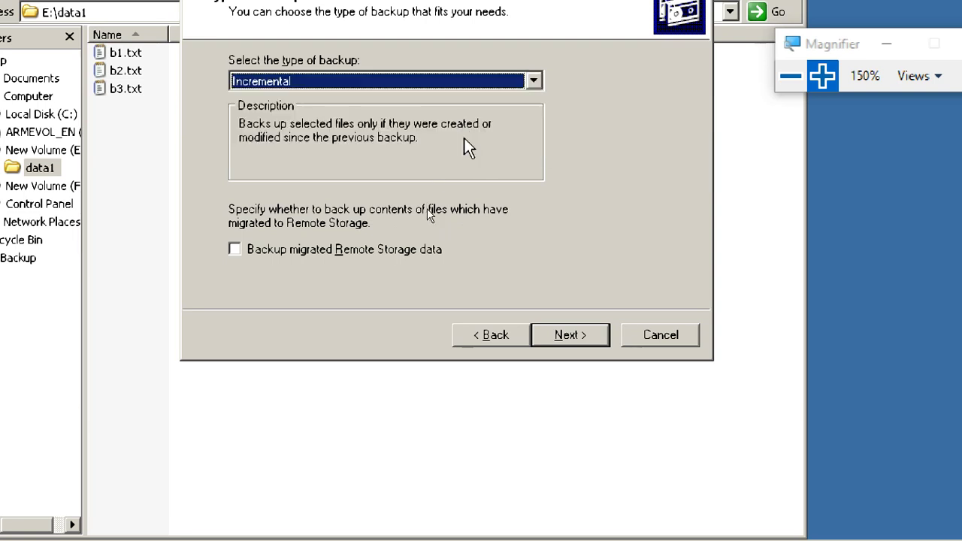
pyautogui.click(432, 81)
pyautogui.click(400, 144)
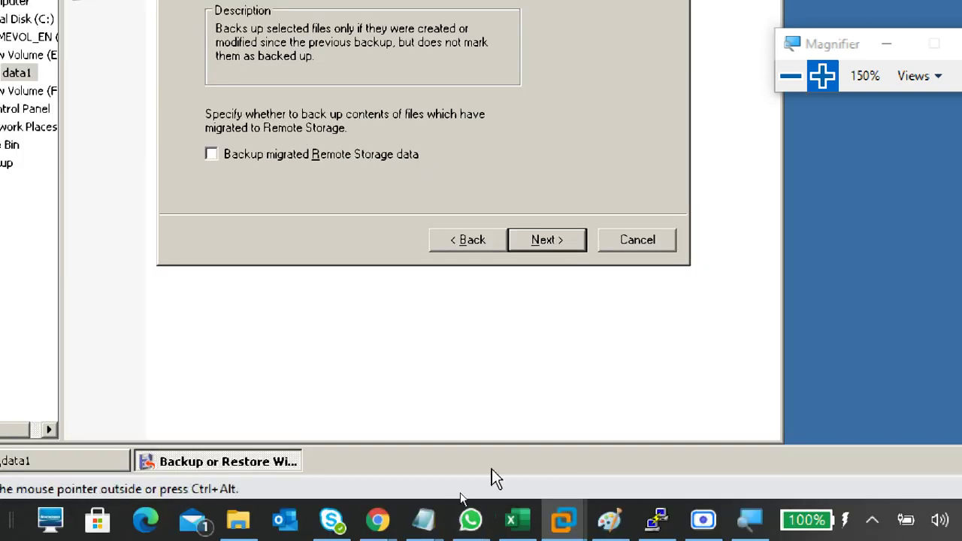
pyautogui.moveTo(423, 520)
pyautogui.click(617, 447)
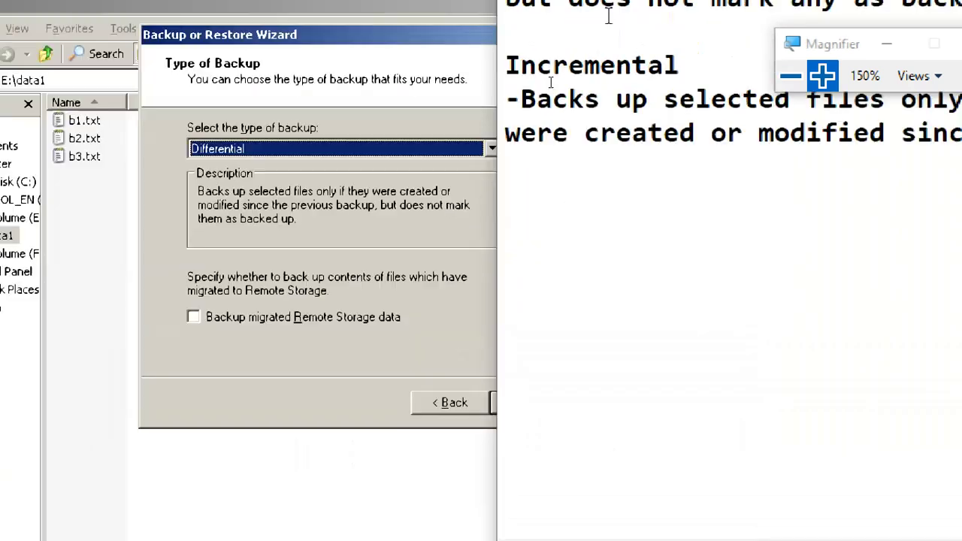
# - Add a 'Differential' heading and begin its bullet: '-Backs up selected file only if they were cre'
pyautogui.click(566, 199)
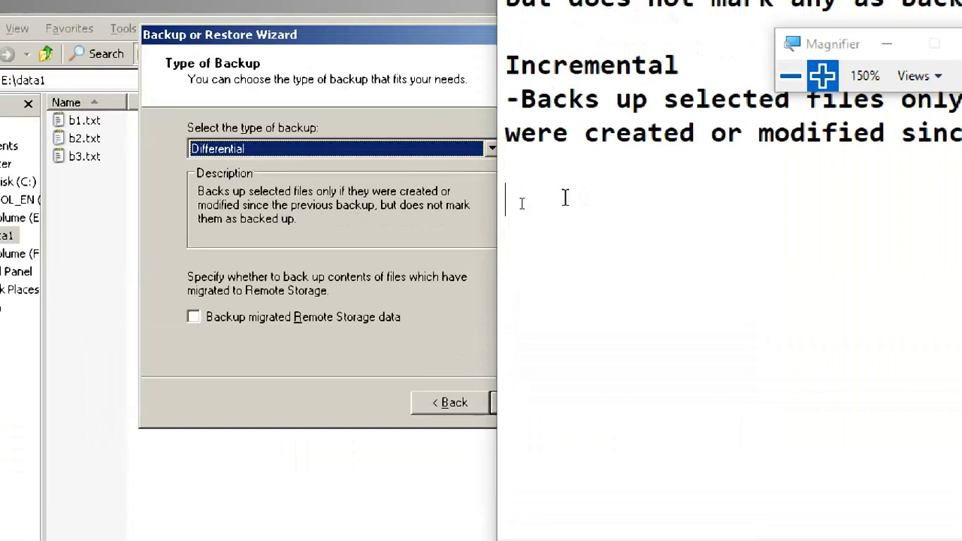
pyautogui.write('Dif')
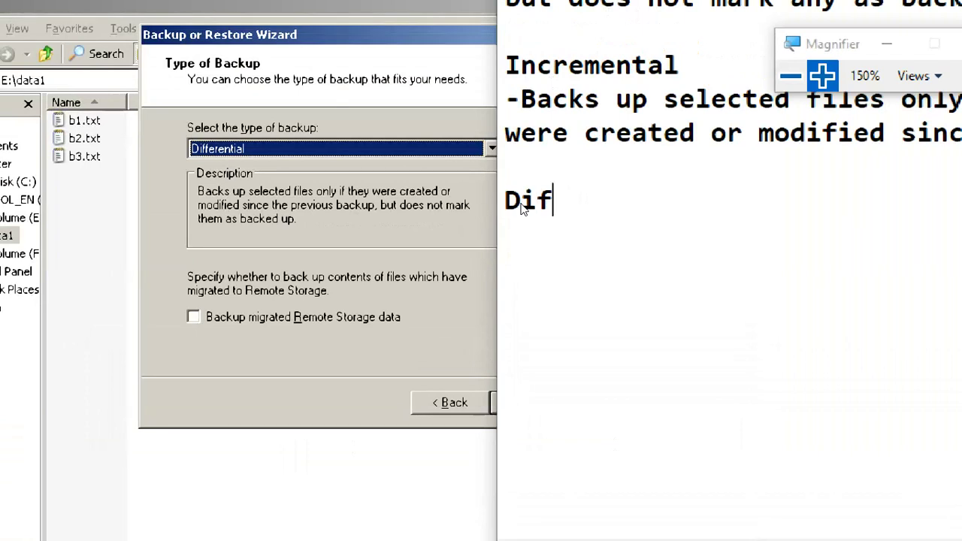
pyautogui.write('fere')
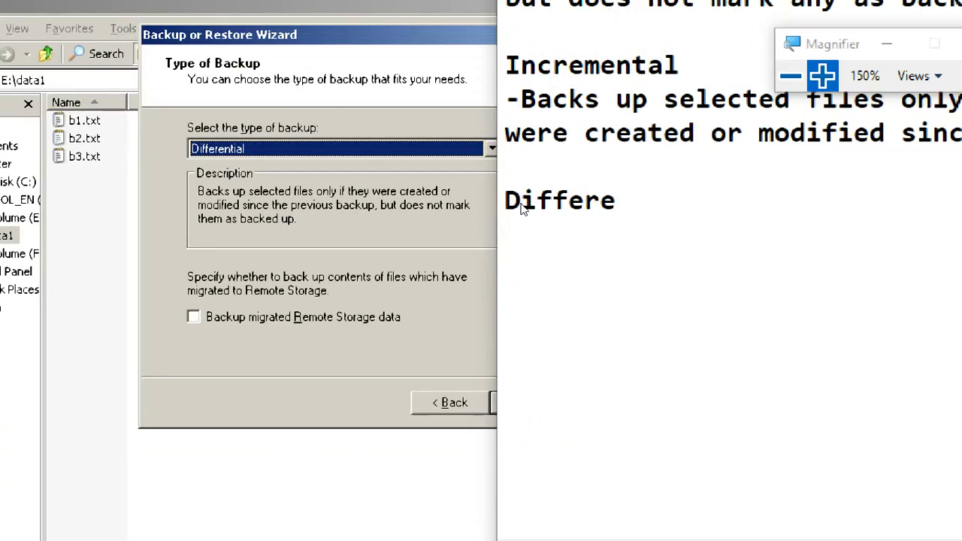
pyautogui.write('ntial')
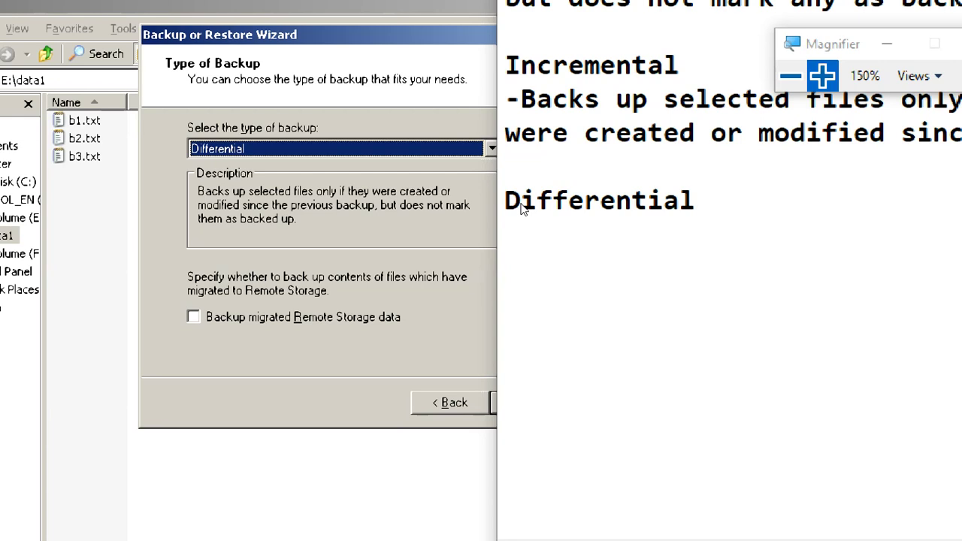
pyautogui.press('Return')
pyautogui.press('Return')
pyautogui.press('BackSpace')
pyautogui.write('-Bac')
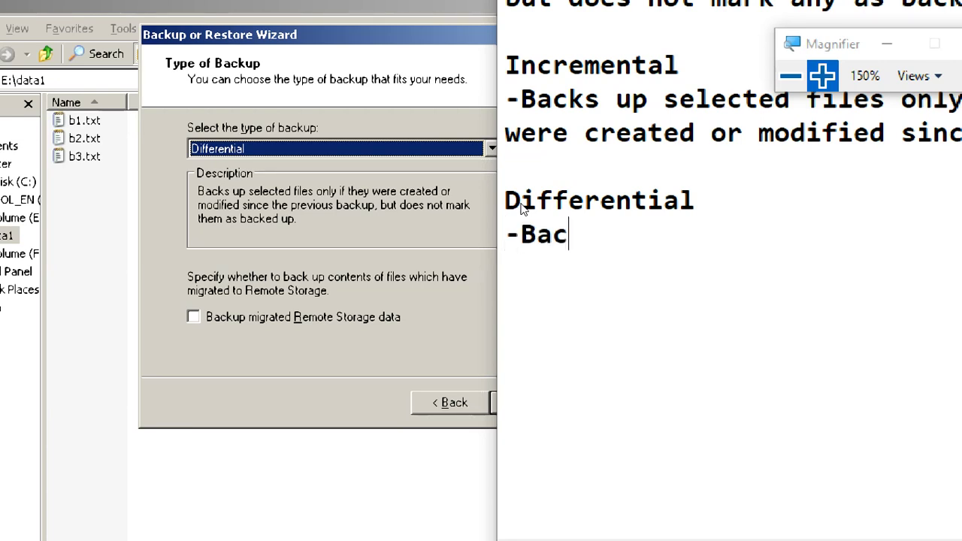
pyautogui.write('ks u')
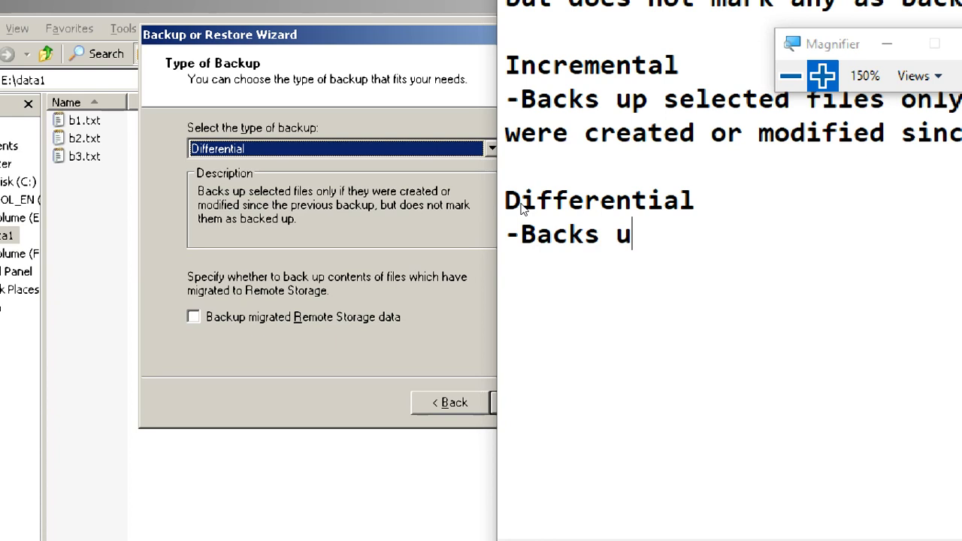
pyautogui.write('p select ')
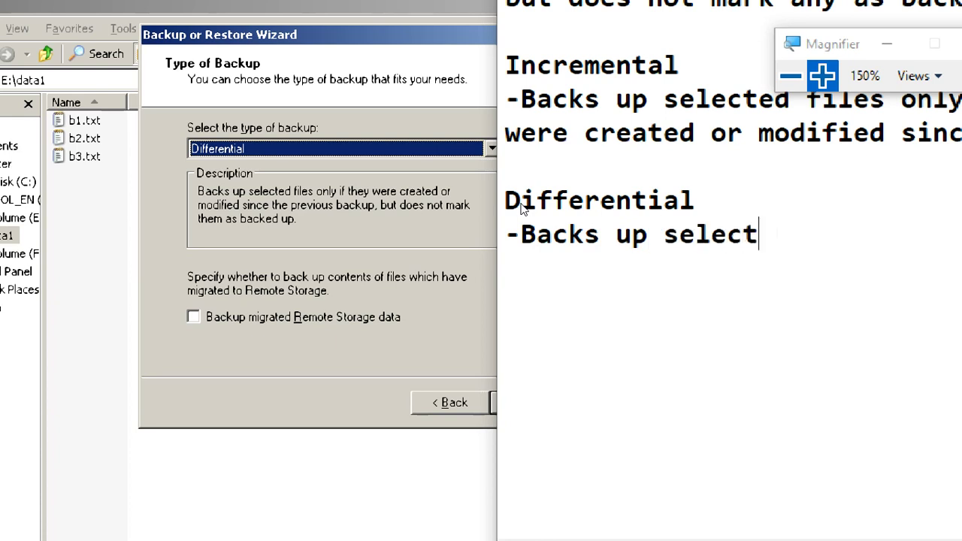
pyautogui.write('ed file o')
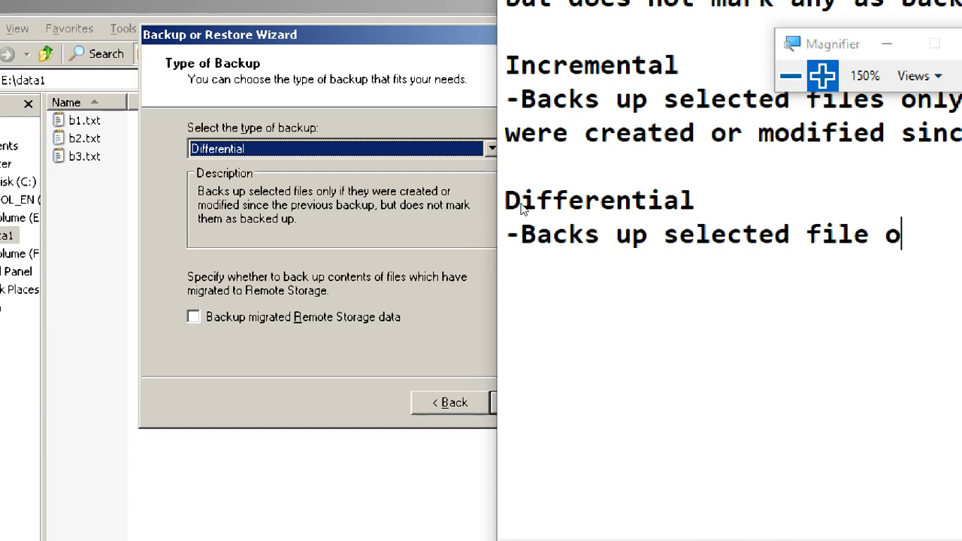
pyautogui.write('nly ')
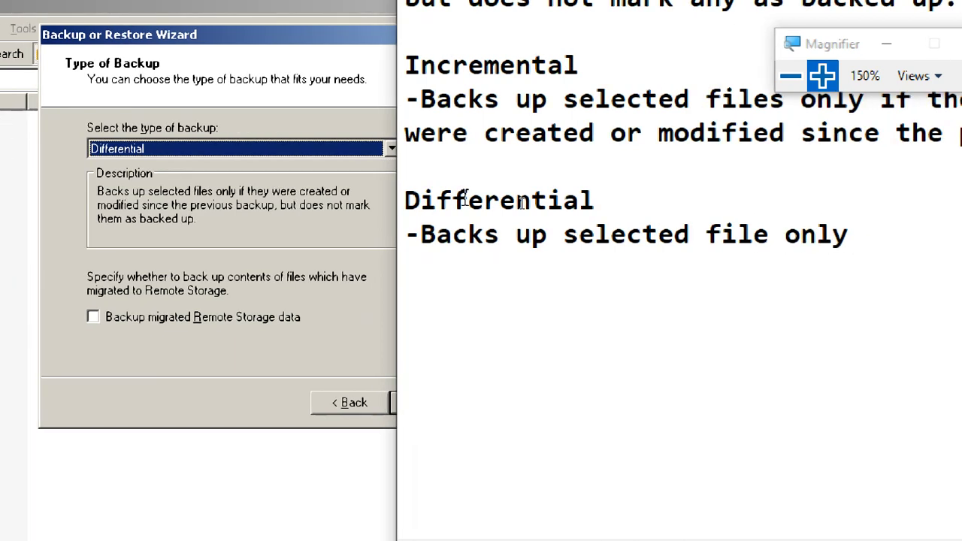
pyautogui.write('if there')
pyautogui.press('BackSpace')
pyautogui.press('BackSpace')
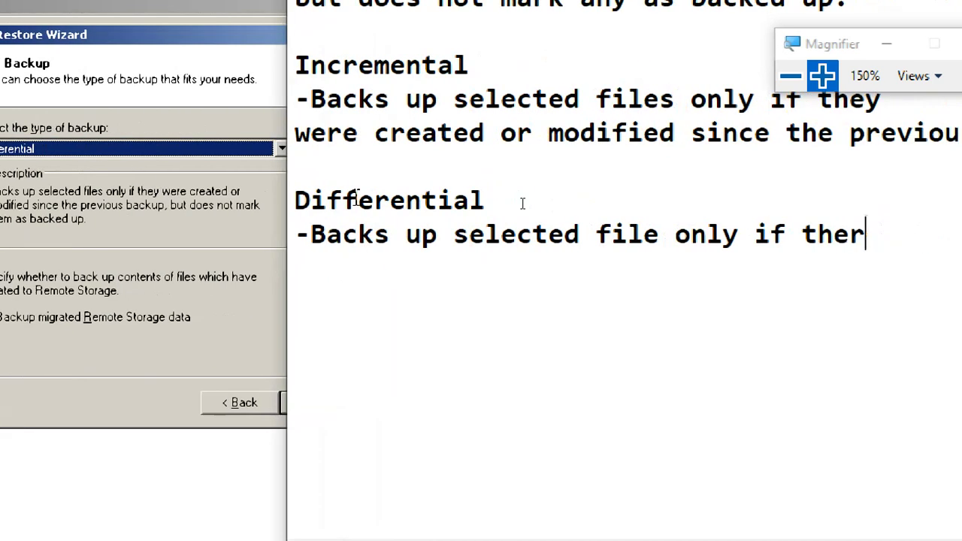
pyautogui.write('y ')
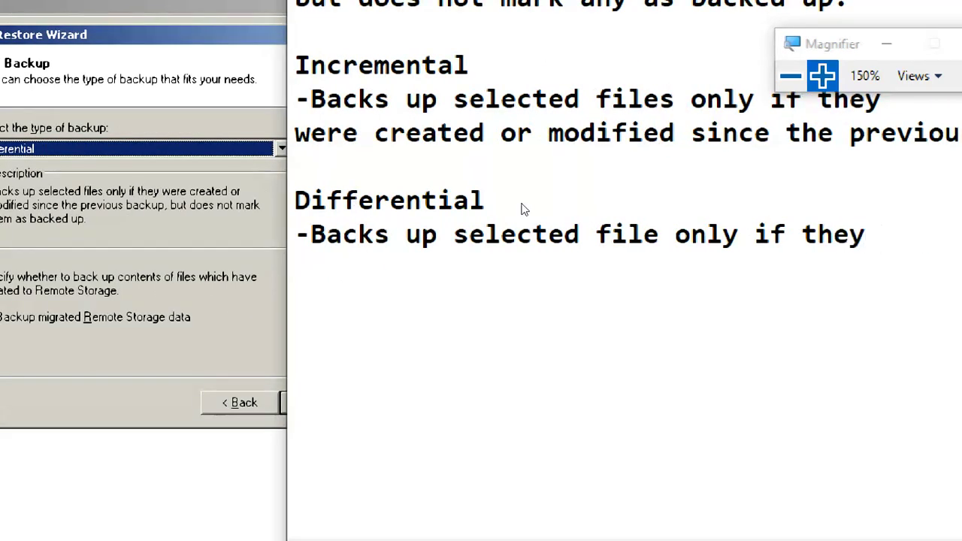
pyautogui.write('were ')
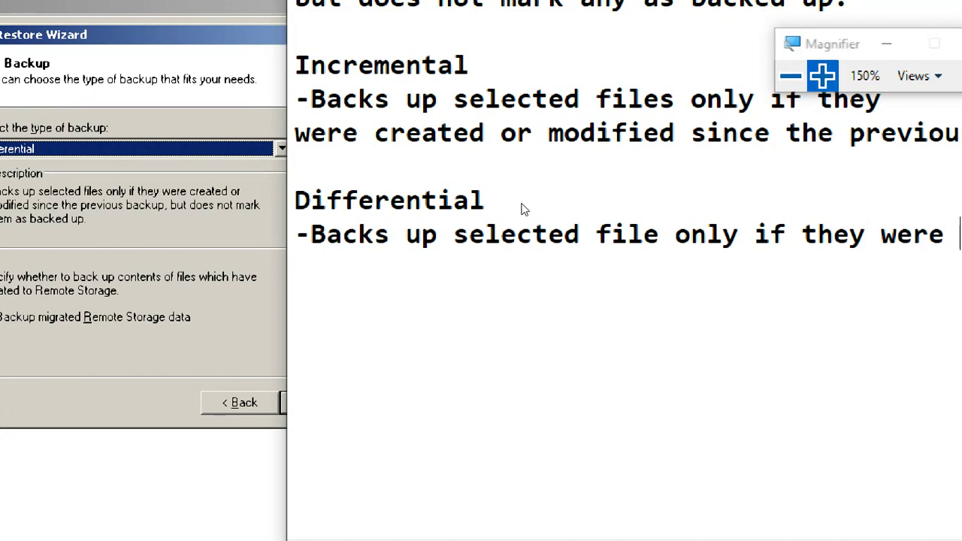
pyautogui.write('cre')
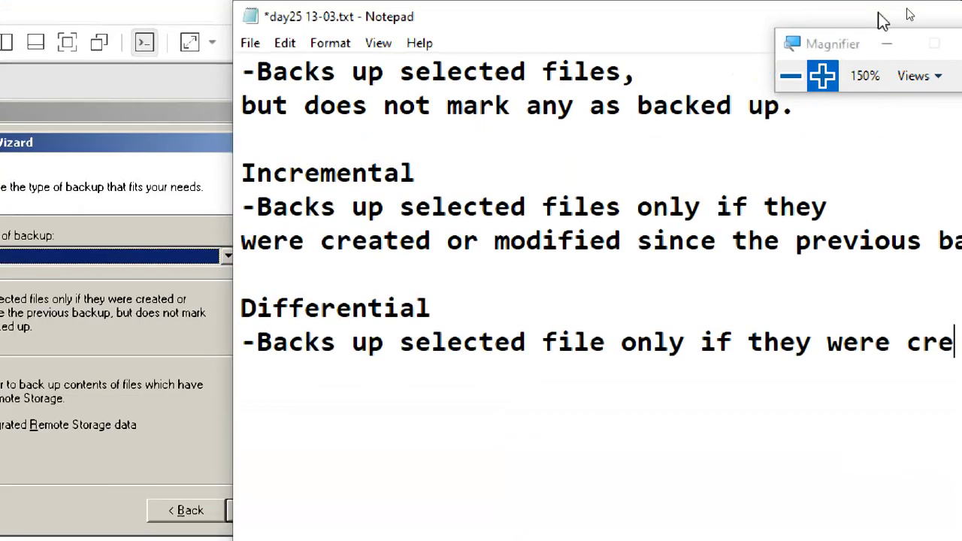
# - Reset magnification to 100% and arrange the Backup Wizard and notes windows side by side
pyautogui.click(791, 75)
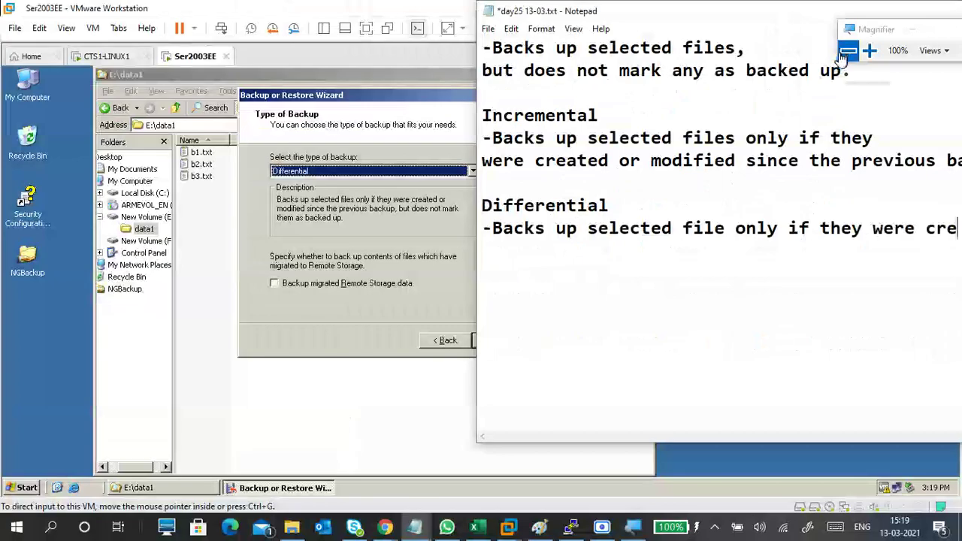
pyautogui.moveTo(774, 19)
pyautogui.mouseDown()
pyautogui.moveTo(641, 27)
pyautogui.moveTo(791, 32)
pyautogui.moveTo(779, 30)
pyautogui.mouseUp()
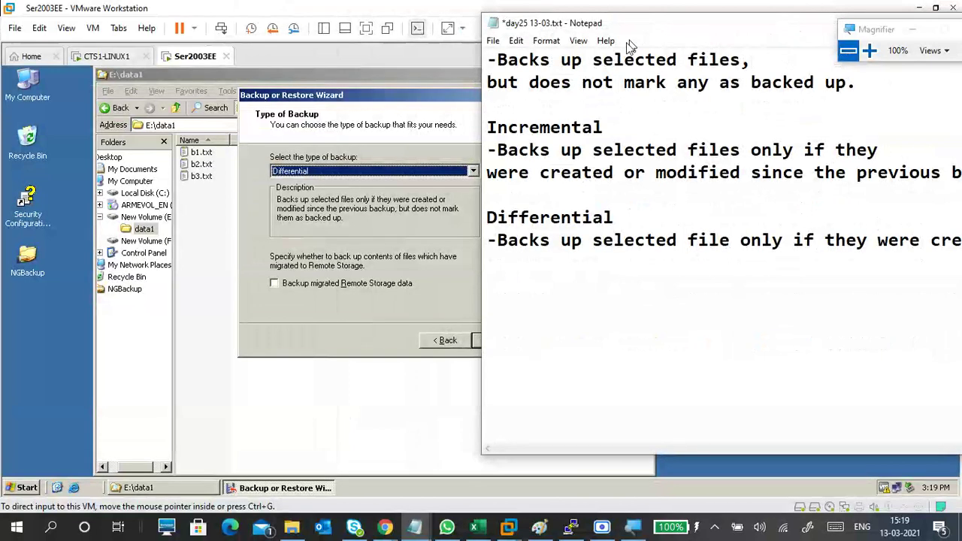
pyautogui.click(361, 99)
pyautogui.moveTo(361, 98); pyautogui.dragTo(128, 109)
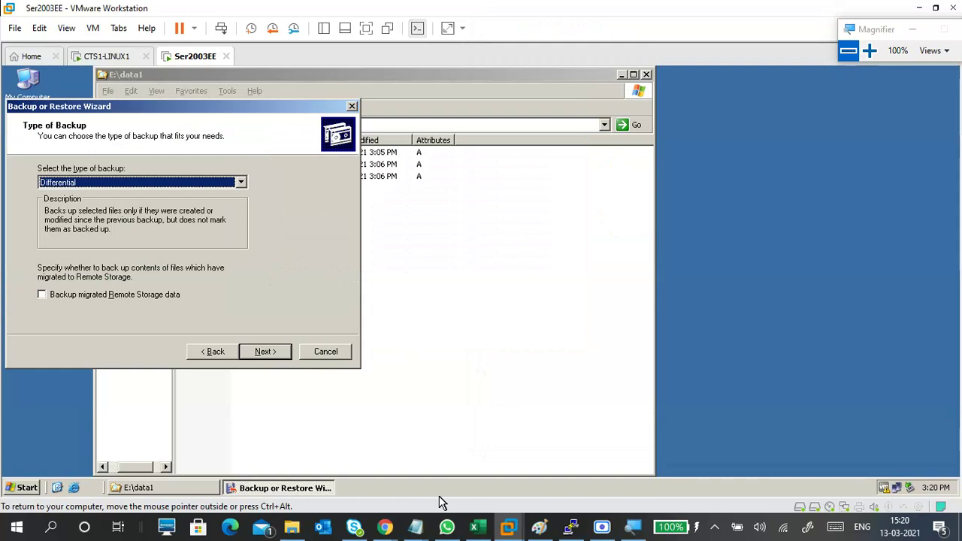
pyautogui.moveTo(415, 526)
pyautogui.click(519, 449)
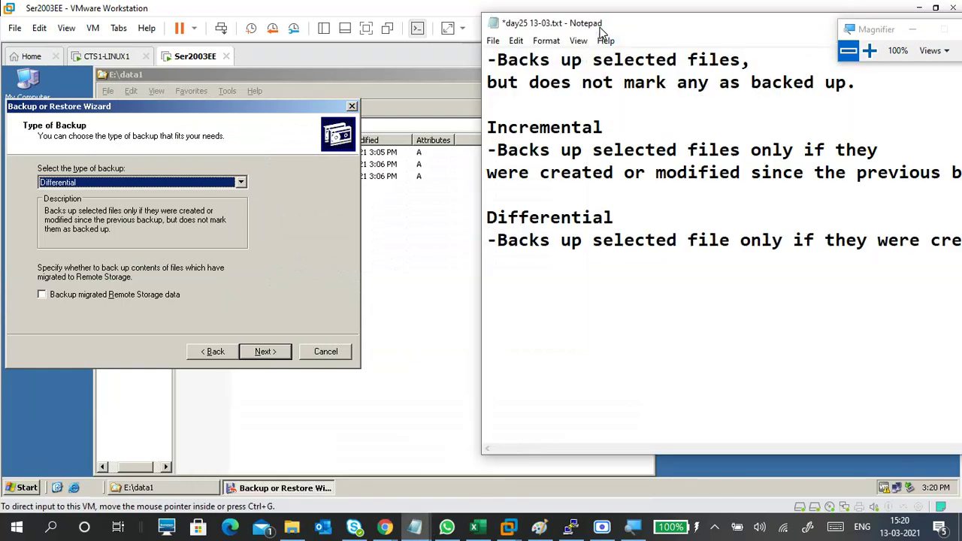
pyautogui.moveTo(600, 34); pyautogui.dragTo(376, 27)
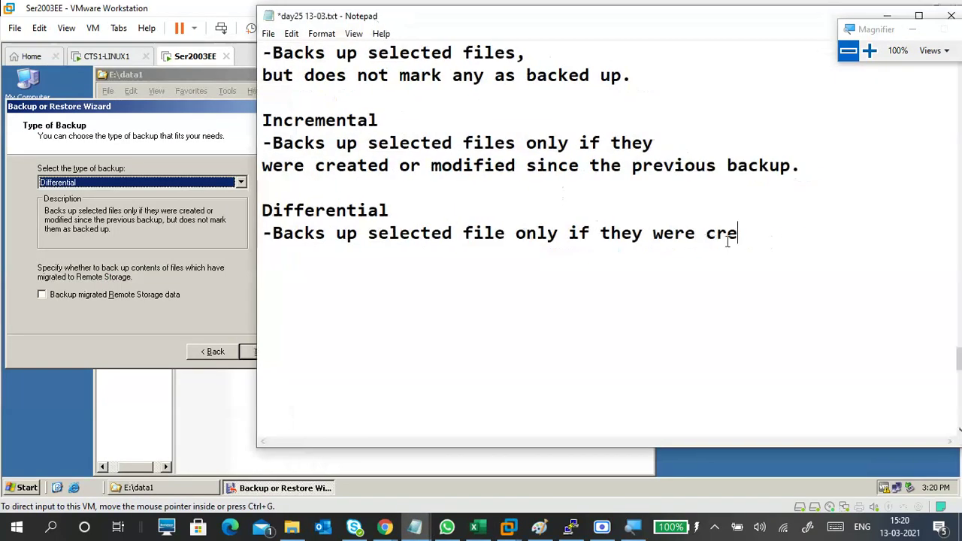
# - Continue the description: 'ated or / modified since the previous backup, but does not mark / them as backed up'
pyautogui.write('ate')
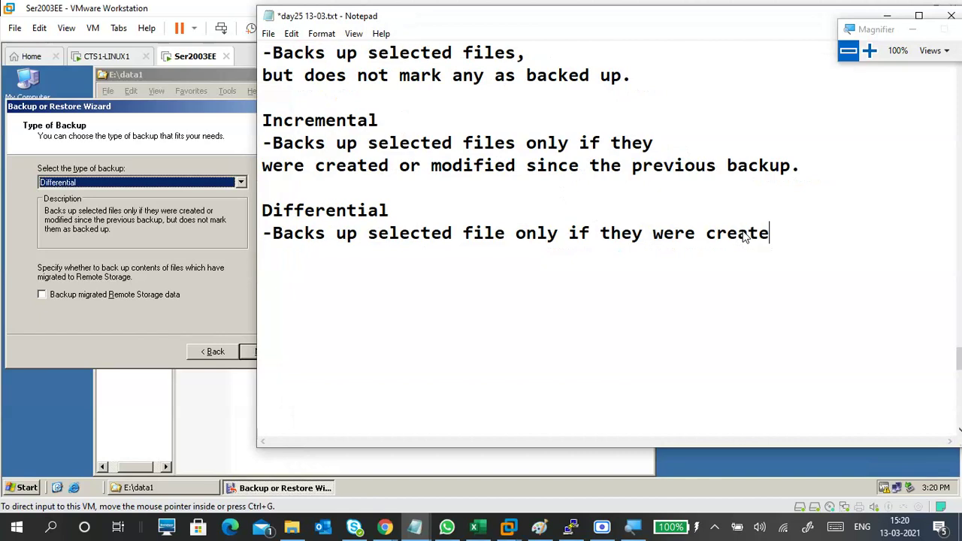
pyautogui.write('d or')
pyautogui.press('Return')
pyautogui.write('modi')
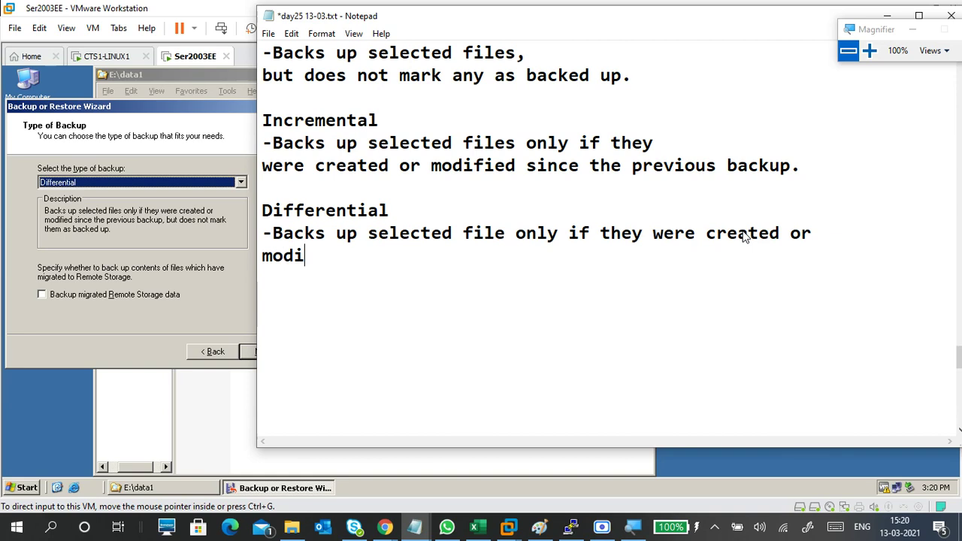
pyautogui.write('fied si')
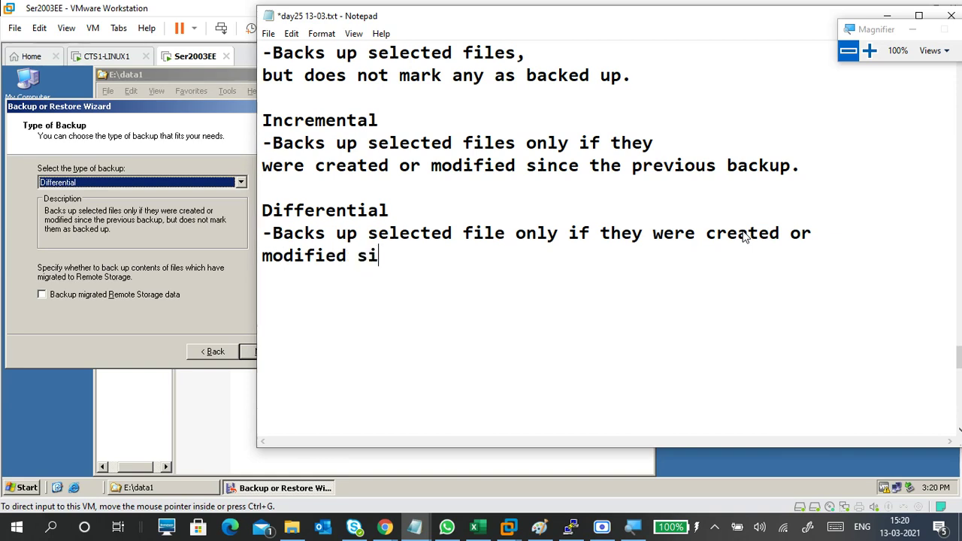
pyautogui.write('nce the ')
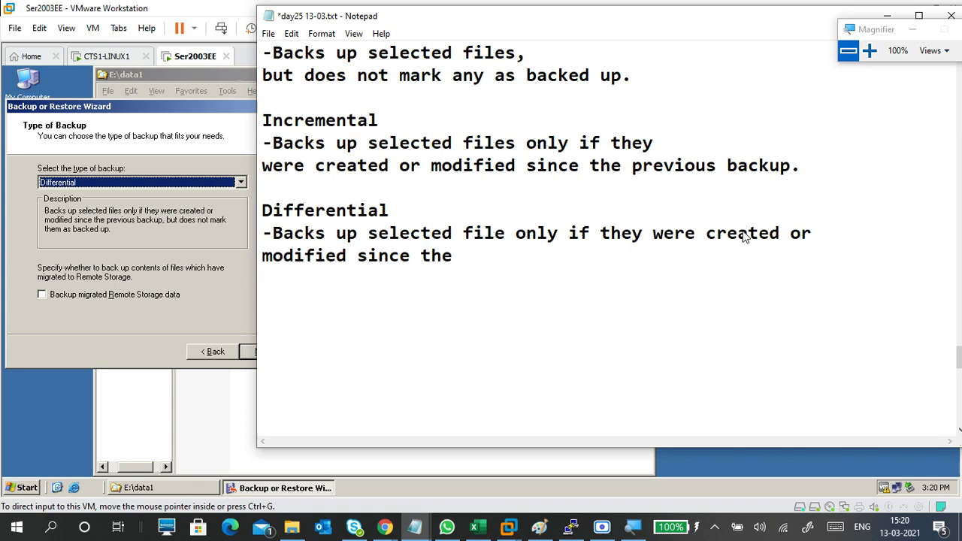
pyautogui.write('prev')
pyautogui.write('io')
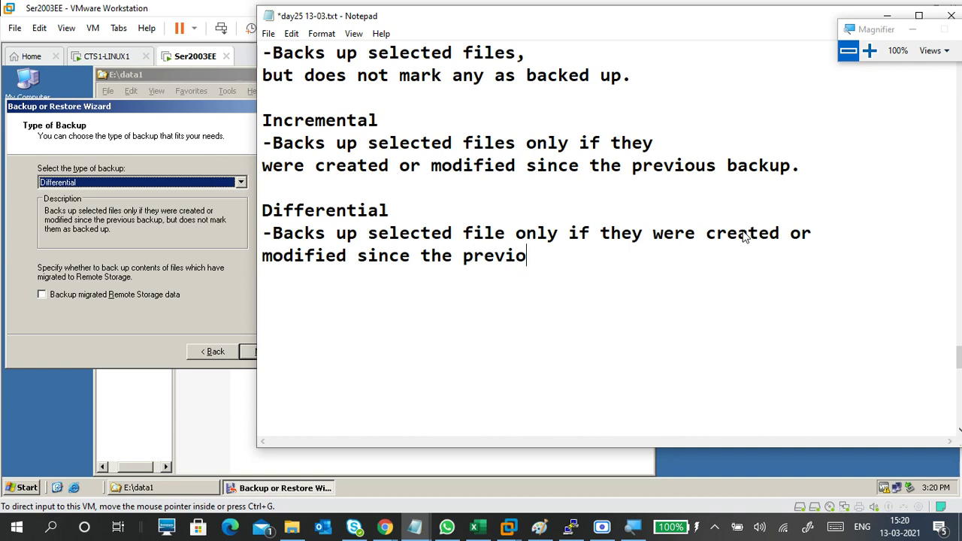
pyautogui.write('us backu')
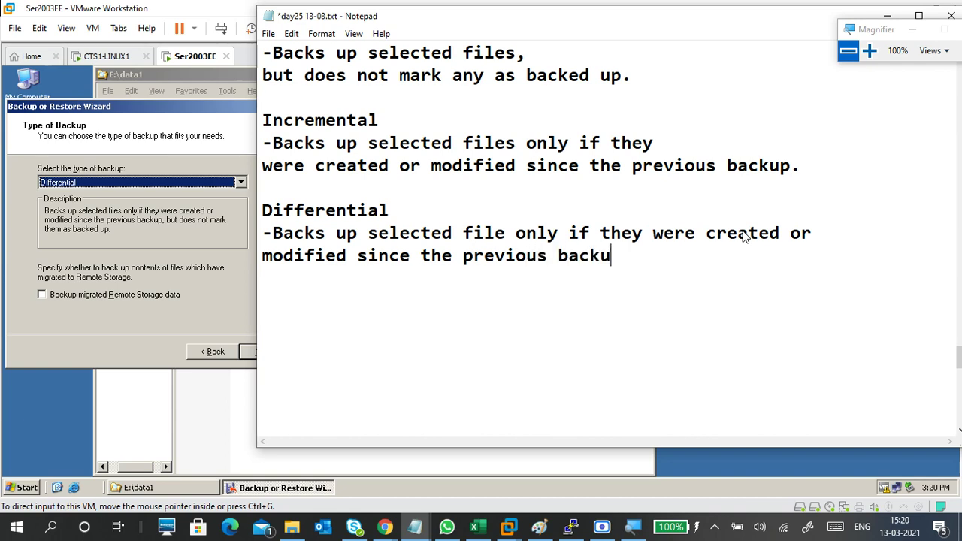
pyautogui.write('p, but d')
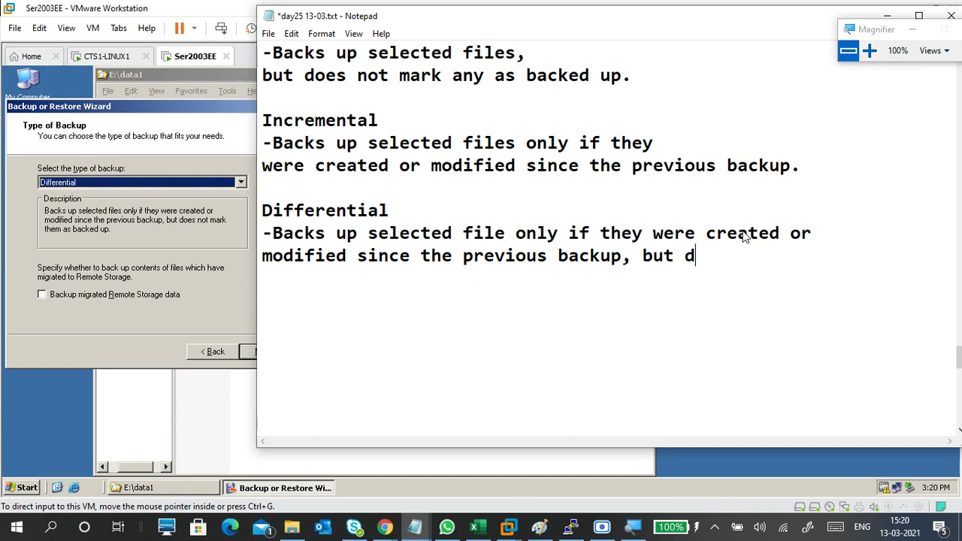
pyautogui.write('oes not')
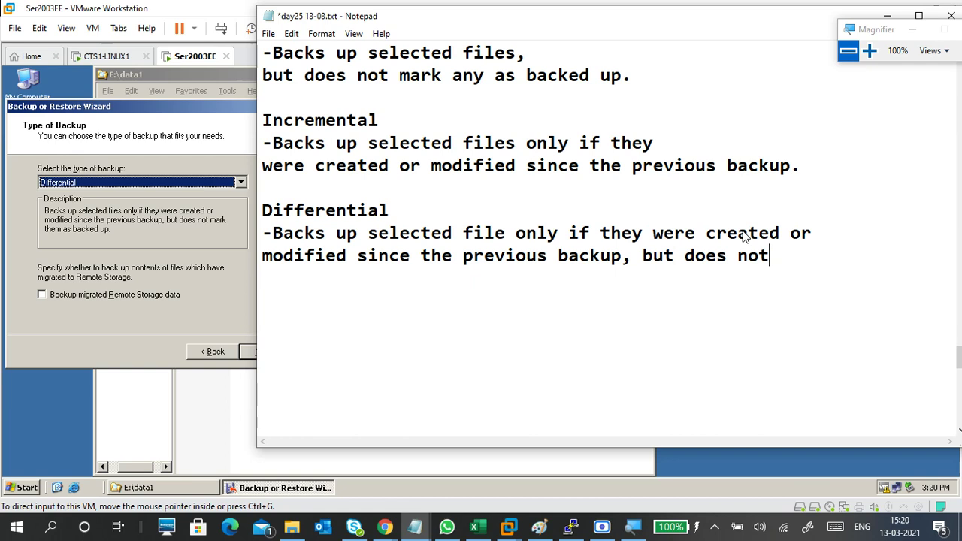
pyautogui.write(' mark')
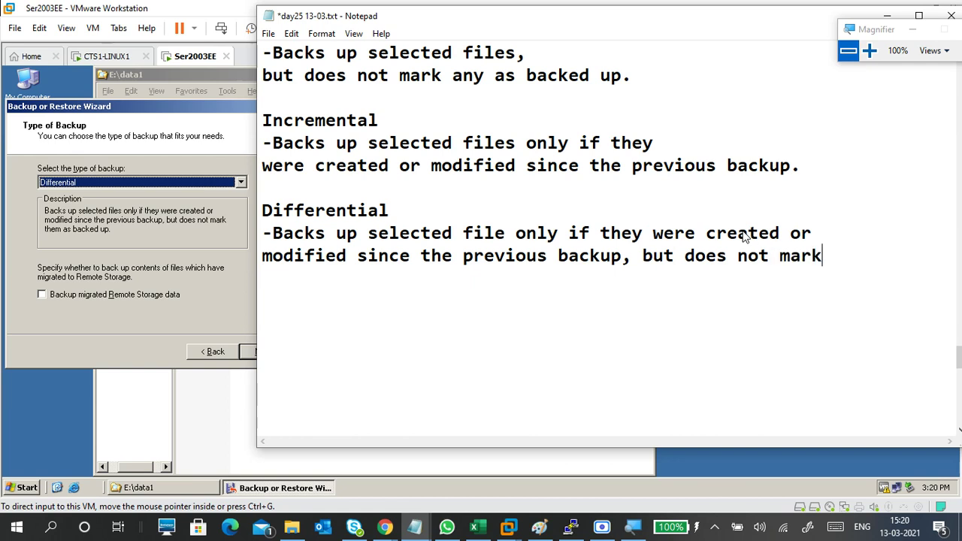
pyautogui.press('Return')
pyautogui.write('them as ba')
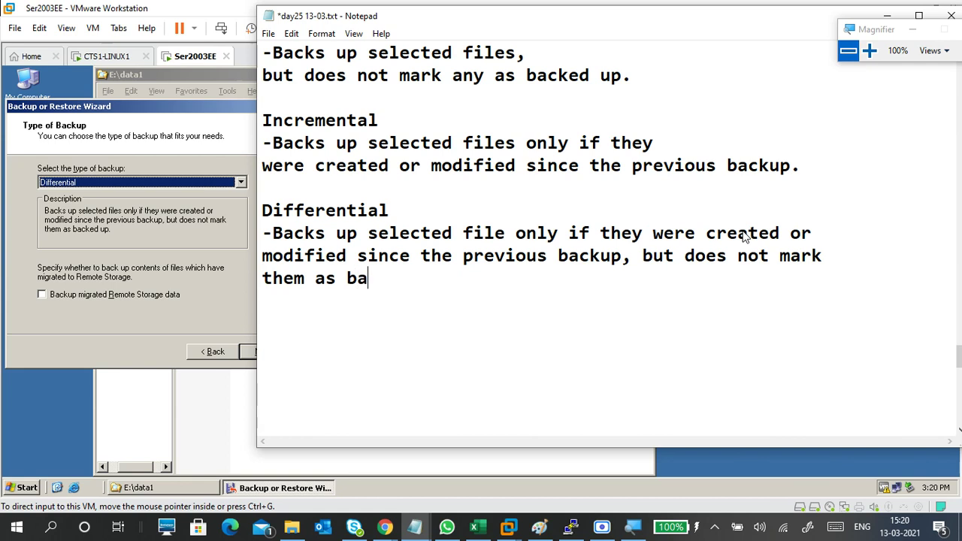
pyautogui.write('cked up')
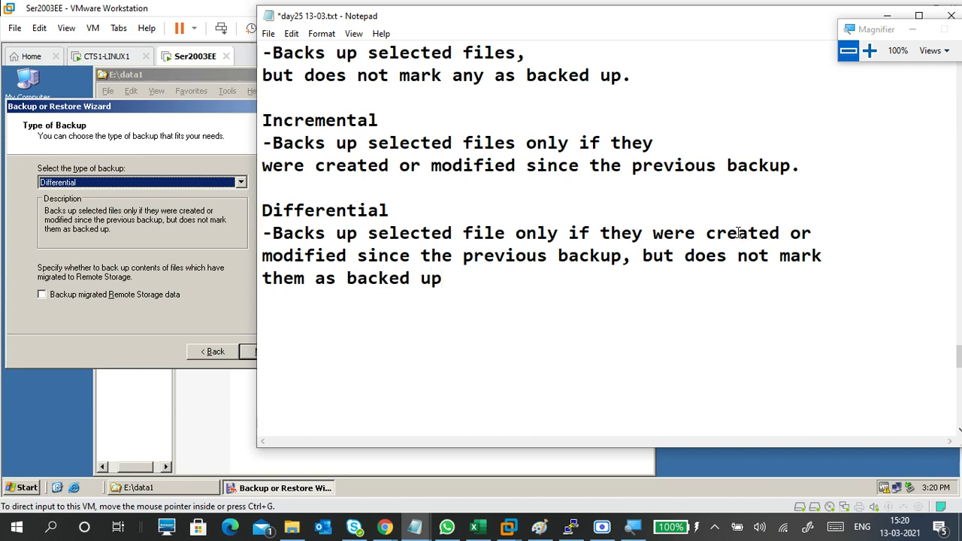
# - Choose Daily as the Backup Wizard's backup type, then magnify the screen to 150%
pyautogui.click(225, 218)
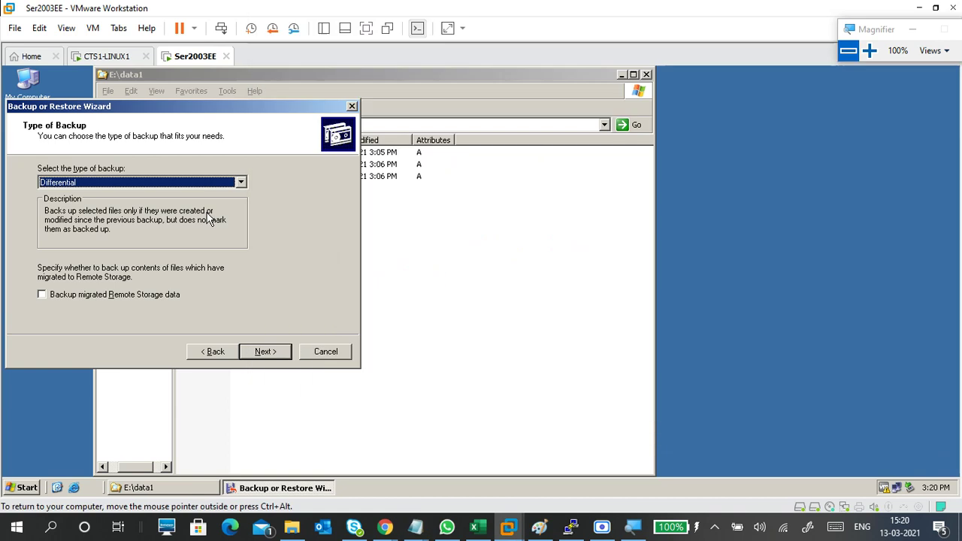
pyautogui.click(210, 183)
pyautogui.click(193, 233)
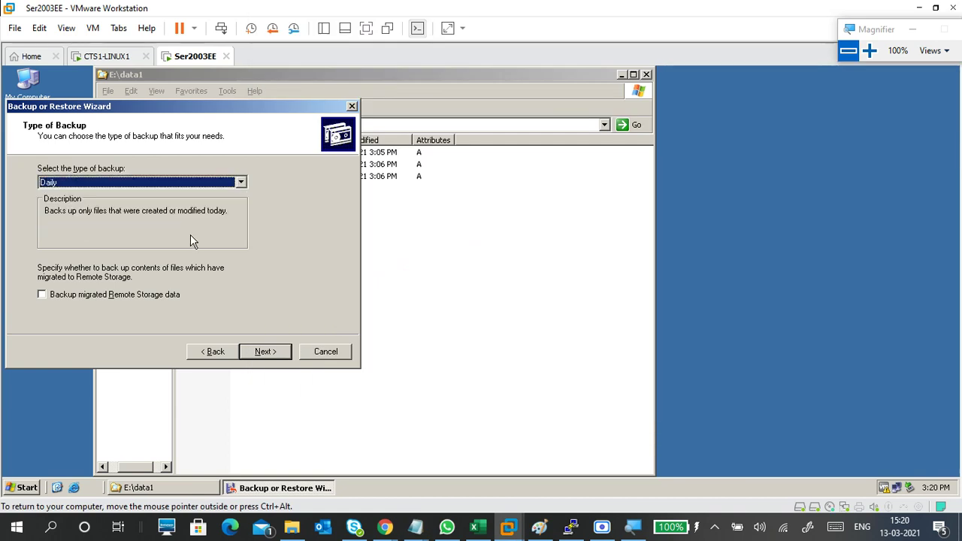
pyautogui.click(870, 51)
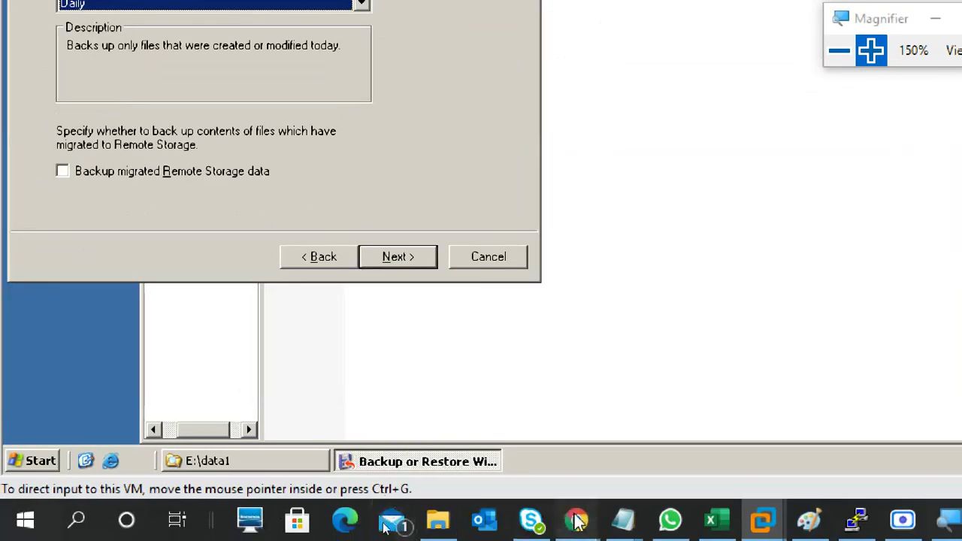
# - Admit the waiting participant into the Google Meet call, then return to the VMware window
pyautogui.moveTo(577, 520)
pyautogui.click(443, 432)
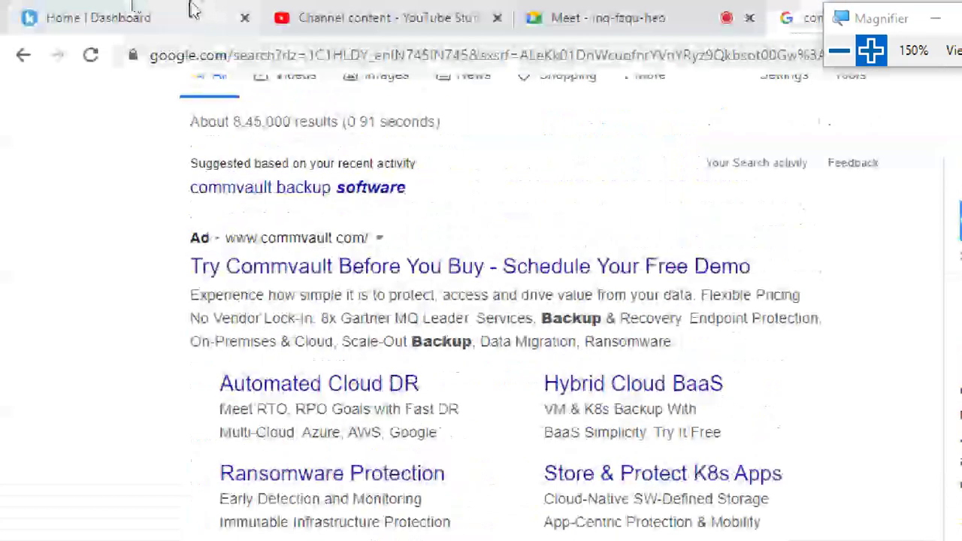
pyautogui.click(601, 18)
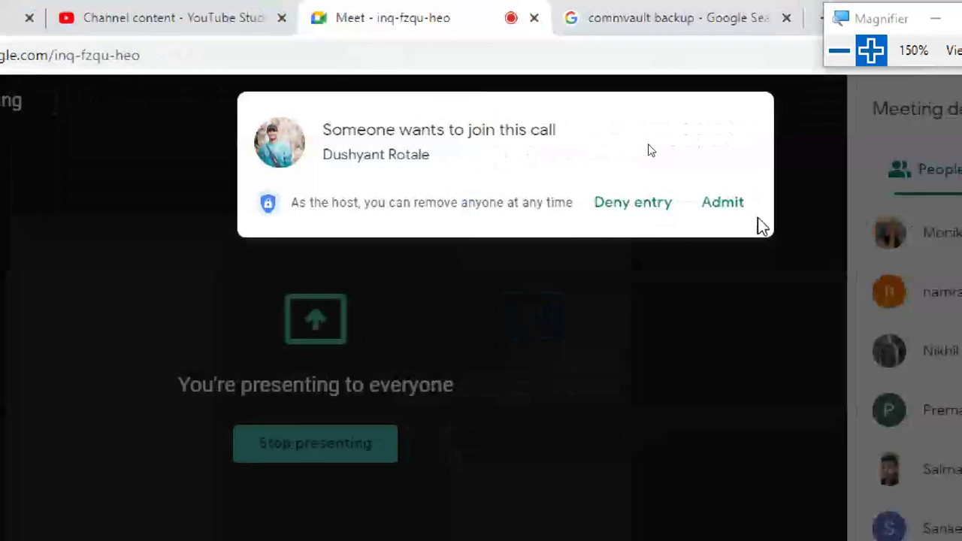
pyautogui.click(742, 207)
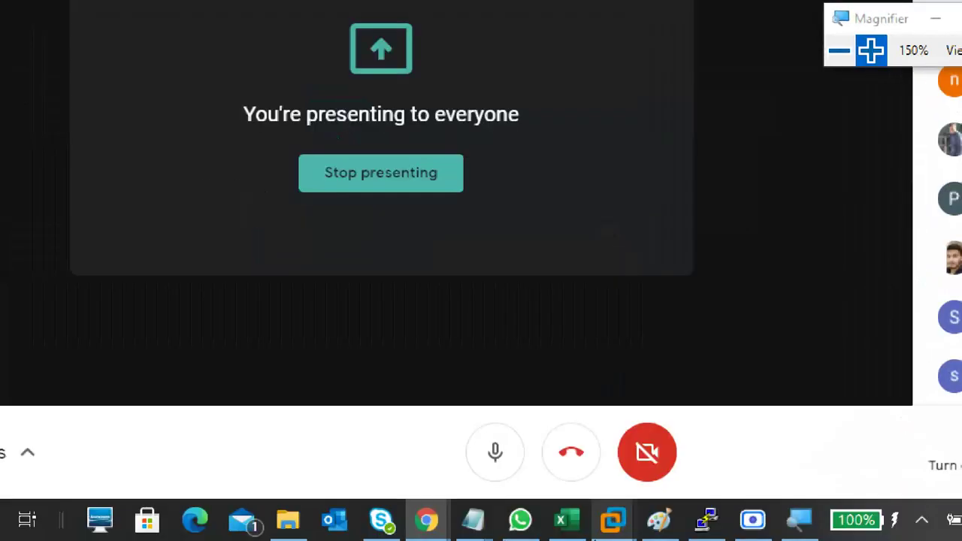
pyautogui.moveTo(613, 520)
pyautogui.click(770, 390)
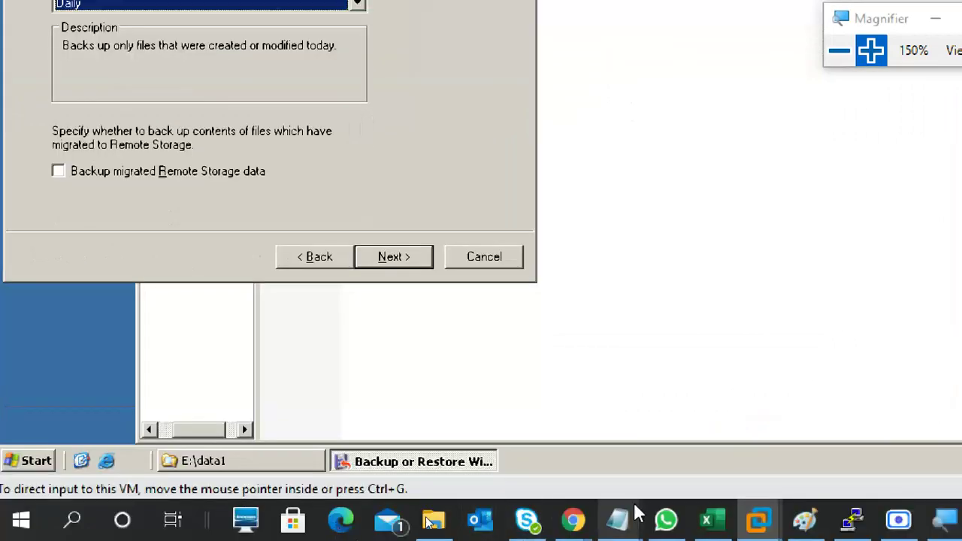
# - Add a Daily entry: '-Backs up only files that were created or modified today'
pyautogui.moveTo(653, 519)
pyautogui.click(812, 440)
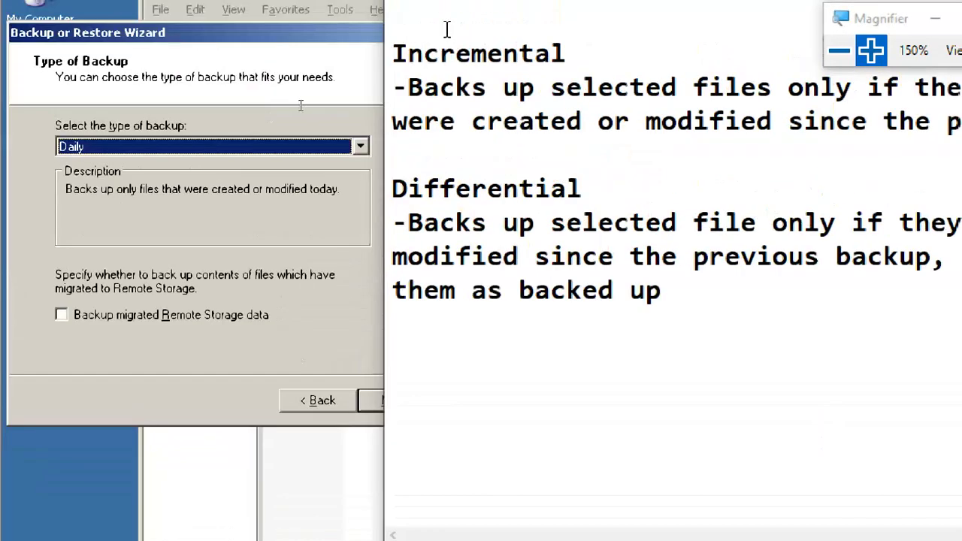
pyautogui.press('Return')
pyautogui.press('Return')
pyautogui.write('Dia')
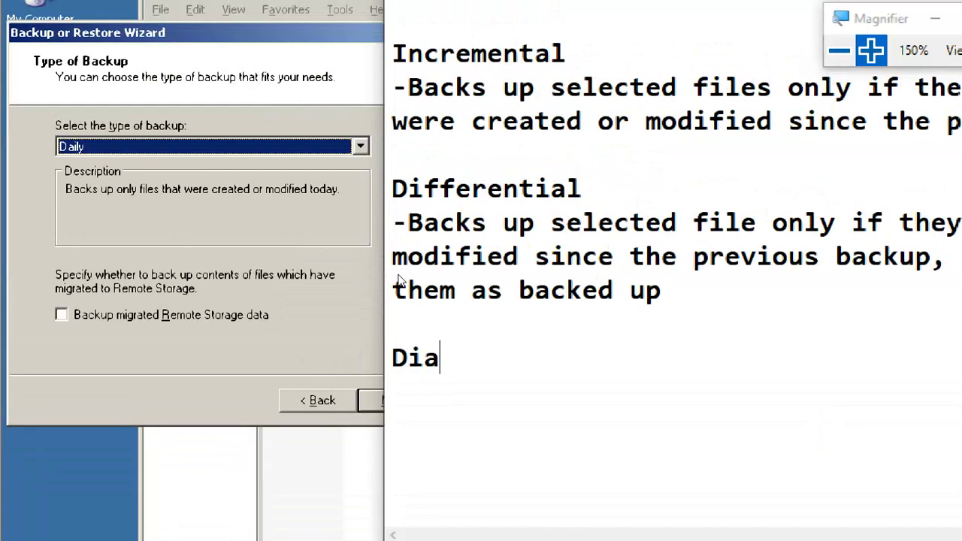
pyautogui.press('BackSpace')
pyautogui.press('BackSpace')
pyautogui.write('ail')
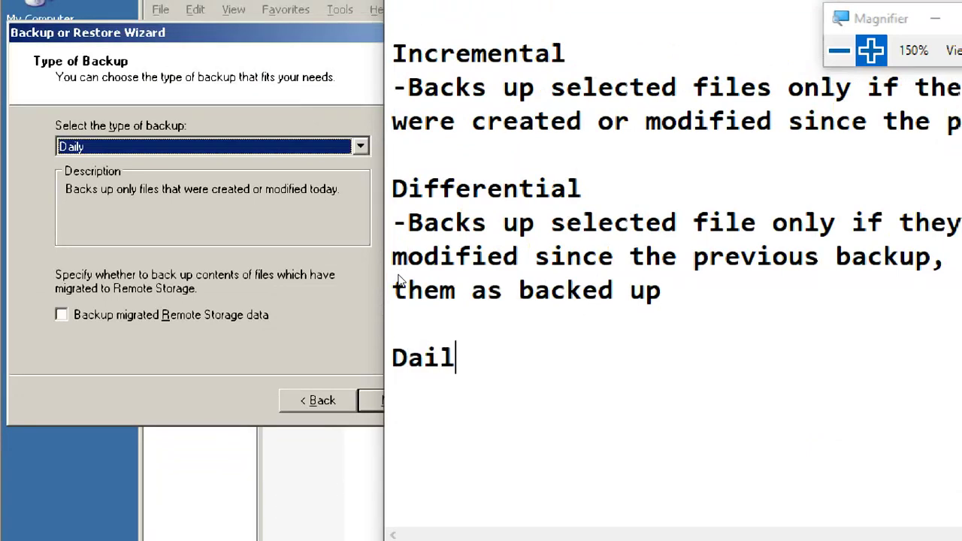
pyautogui.write('y')
pyautogui.press('Return')
pyautogui.write('-Backup')
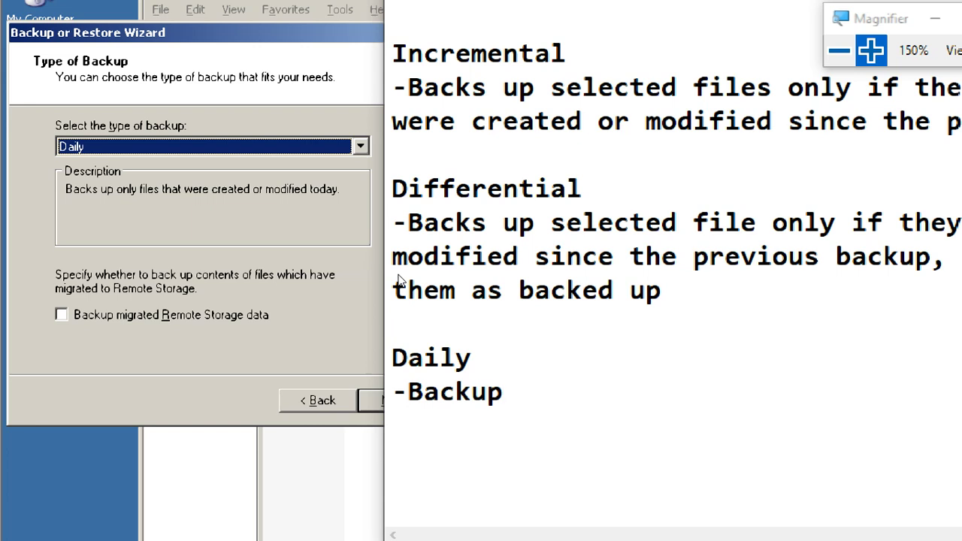
pyautogui.press('BackSpace')
pyautogui.press('BackSpace')
pyautogui.write('s up ')
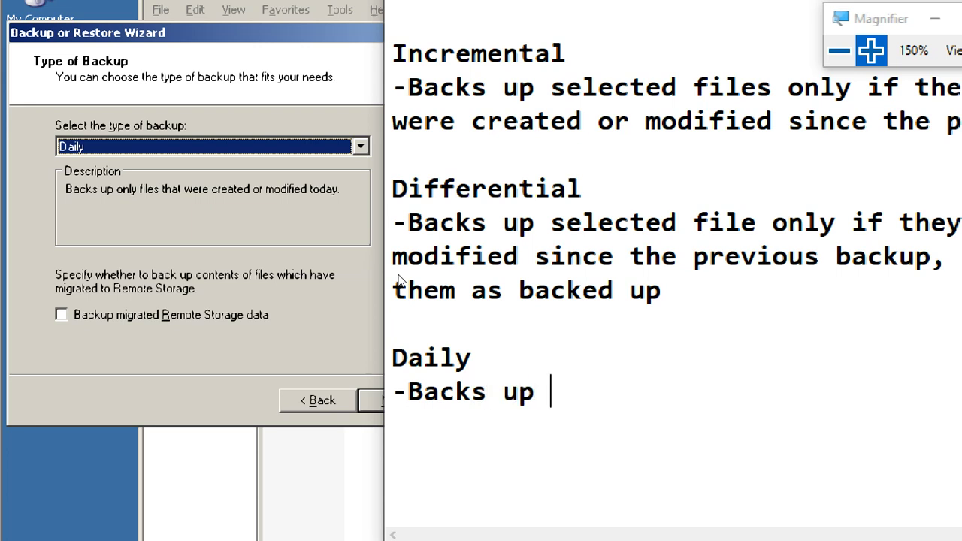
pyautogui.write('only ')
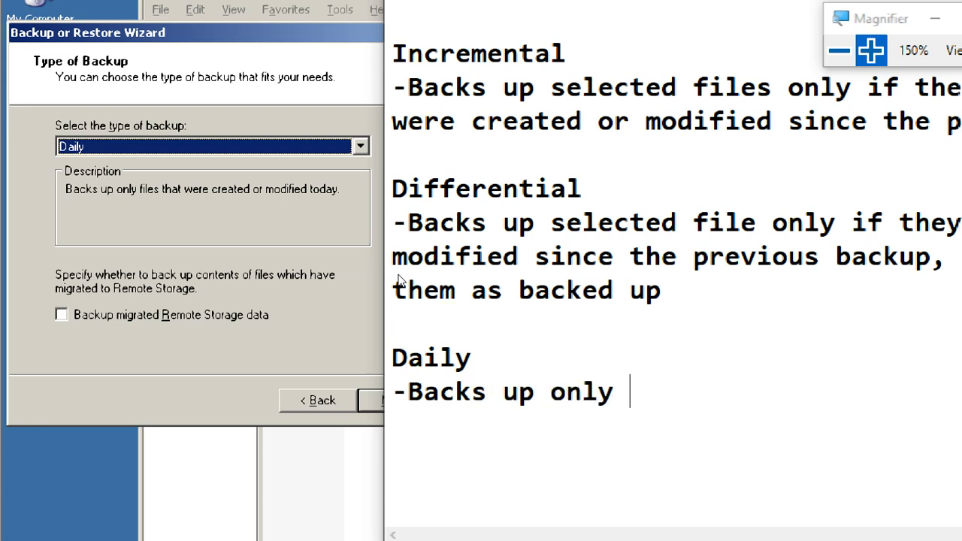
pyautogui.write('files th')
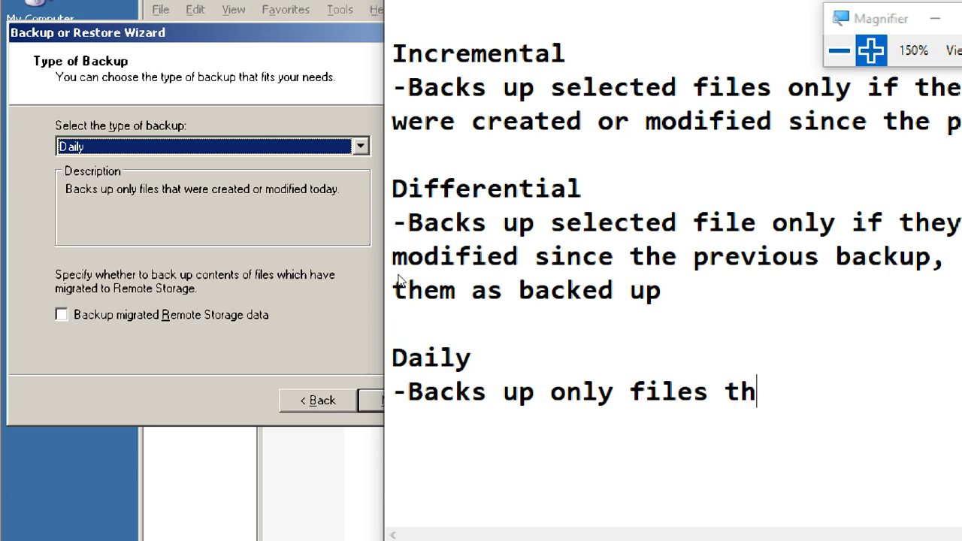
pyautogui.write('et')
pyautogui.press('BackSpace')
pyautogui.press('BackSpace')
pyautogui.write('at were')
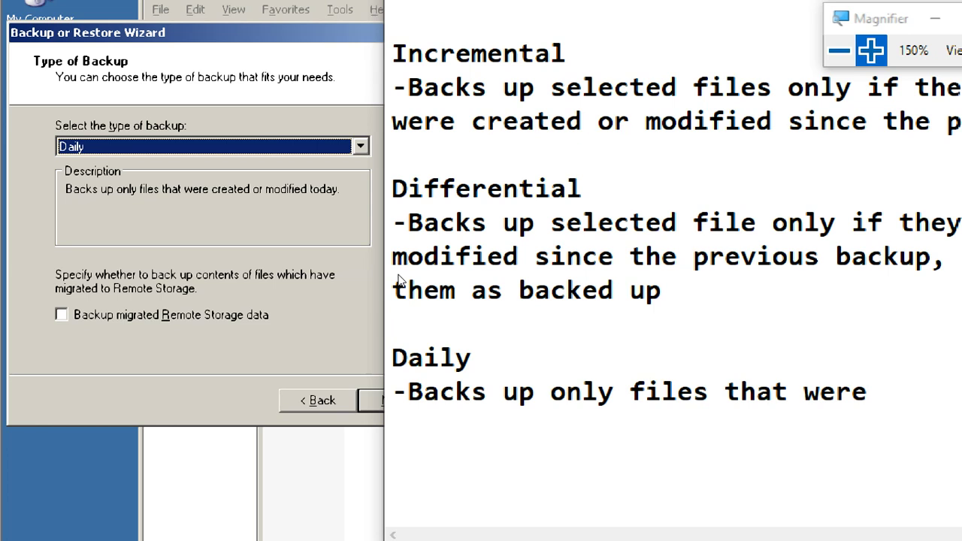
pyautogui.write(' create')
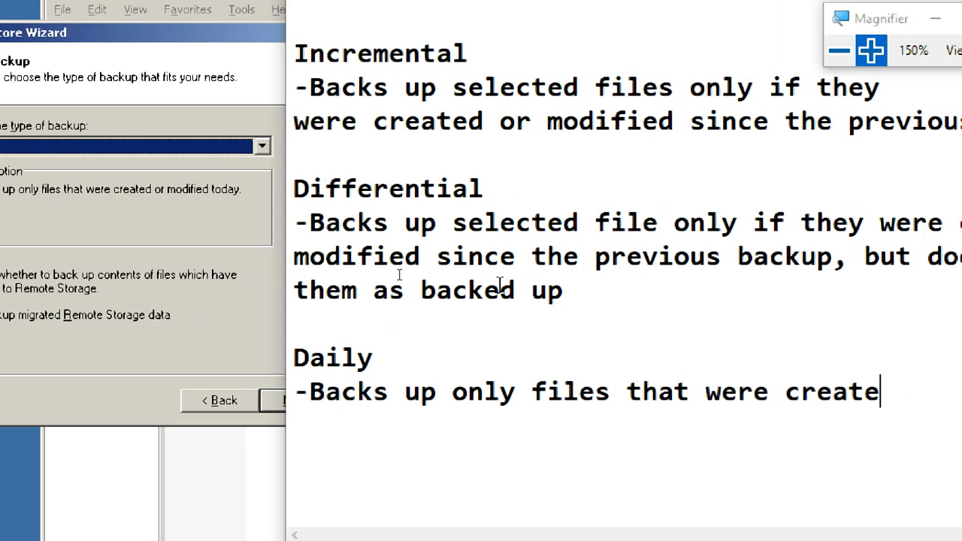
pyautogui.write('d or ')
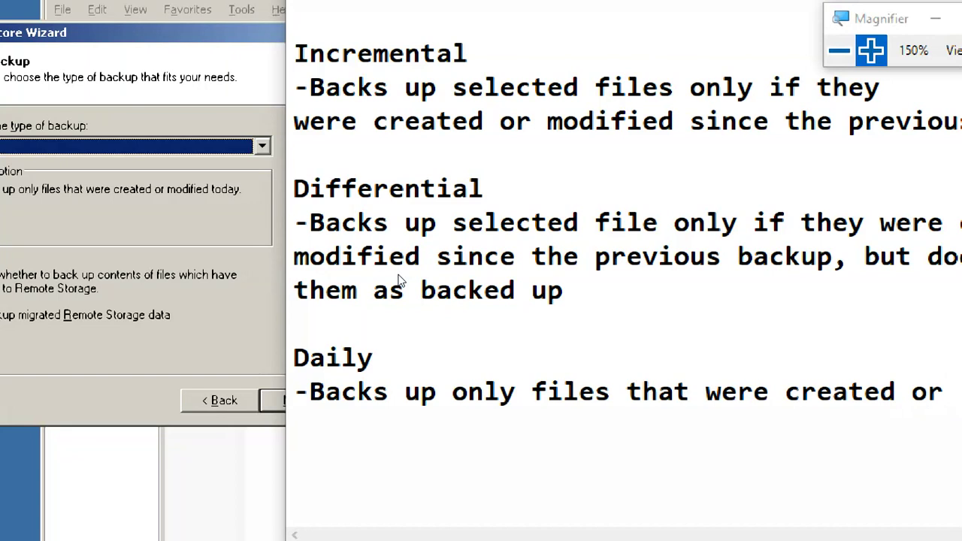
pyautogui.write('modif')
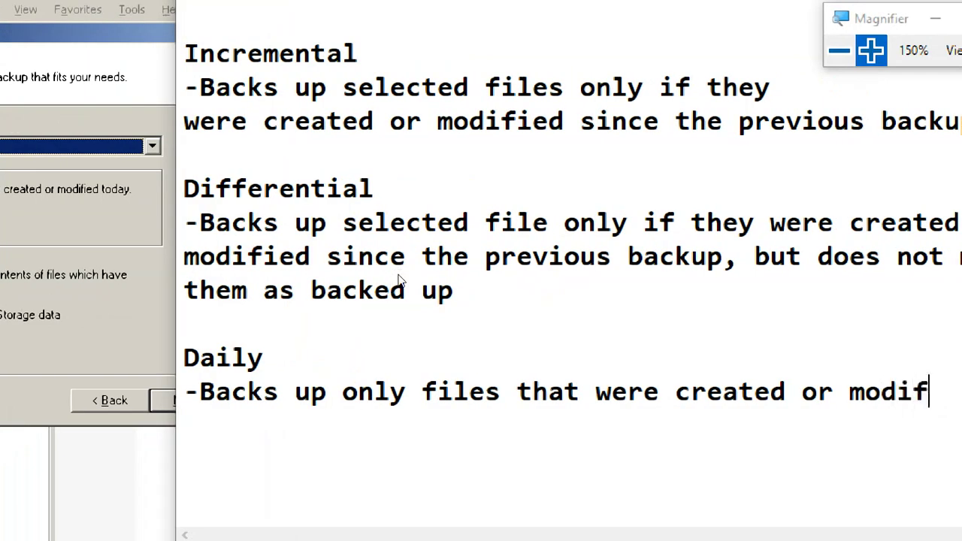
pyautogui.write('ied ')
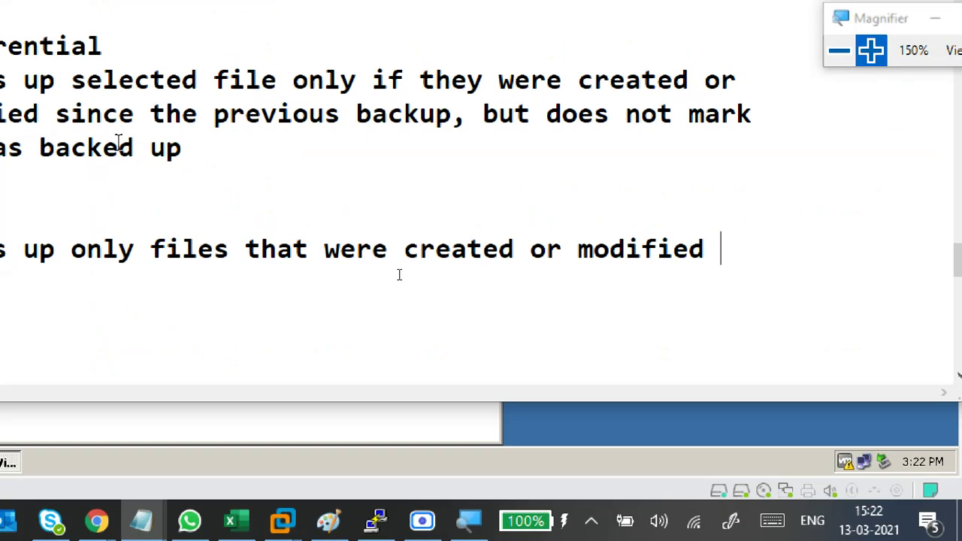
pyautogui.write('today')
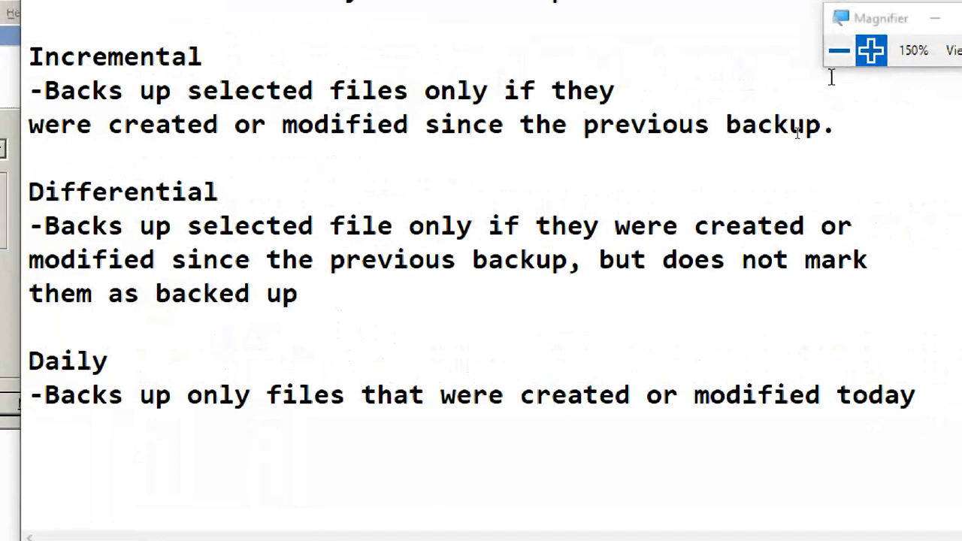
# - At 100% magnification, check the ends of the Copy, Incremental, Differential and Daily entries
pyautogui.click(839, 51)
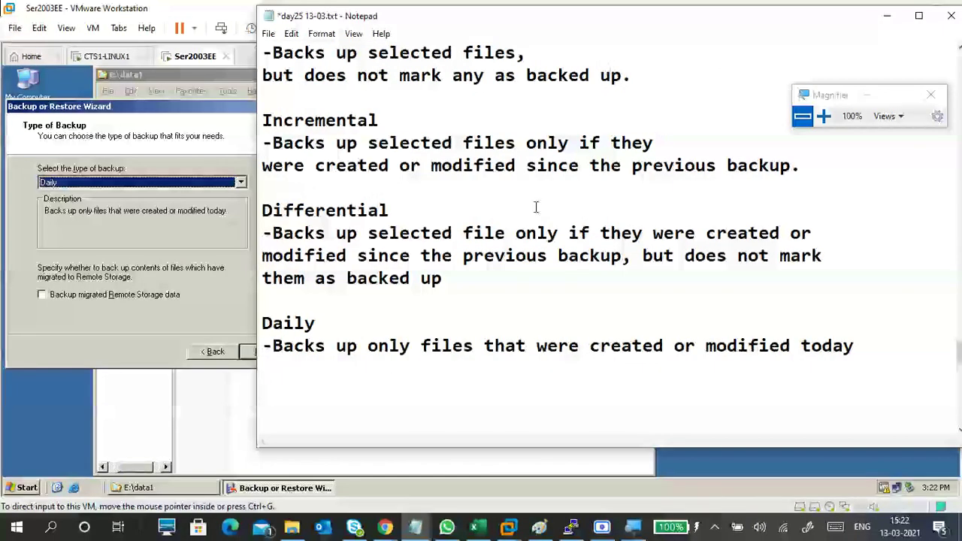
pyautogui.scroll(4, 547, 204)
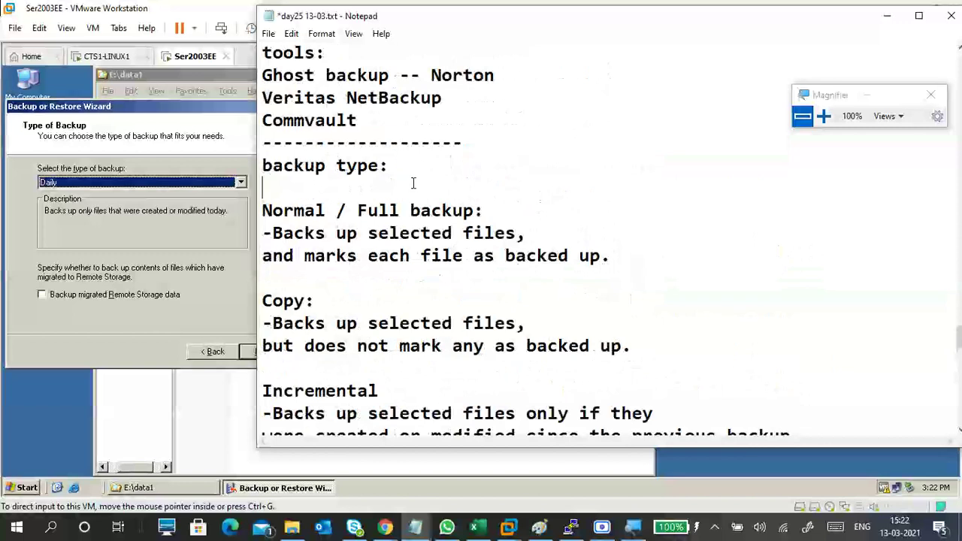
pyautogui.click(322, 301)
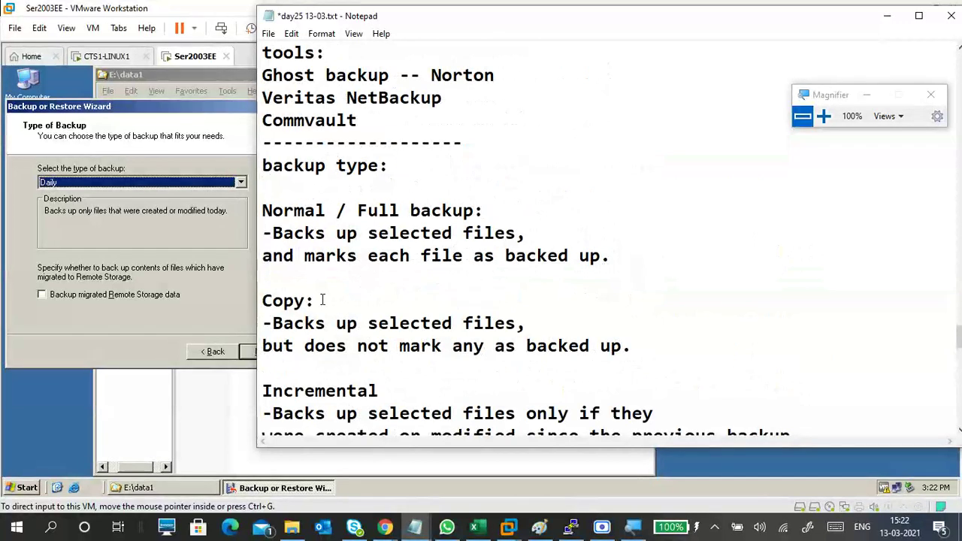
pyautogui.scroll(-1, 408, 286)
pyautogui.click(408, 316)
pyautogui.scroll(-2, 408, 308)
pyautogui.click(402, 286)
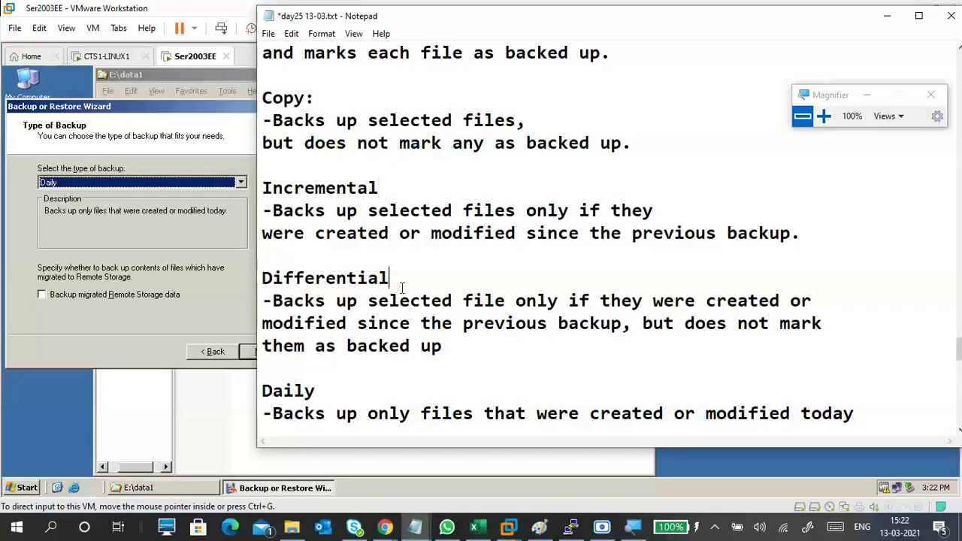
pyautogui.click(318, 391)
pyautogui.scroll(2, 436, 348)
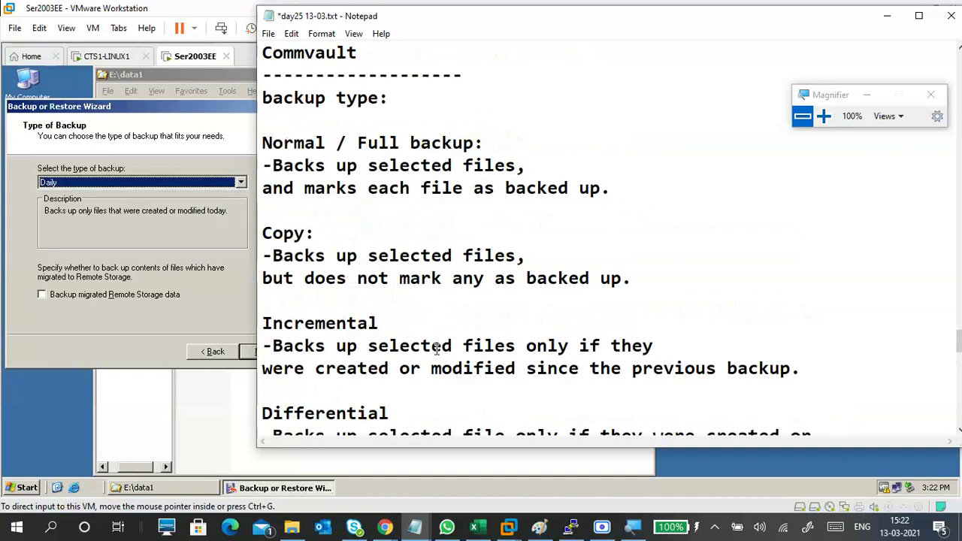
pyautogui.scroll(2, 436, 348)
# - Insert blank lines under the heading and capitalise it to 'Backup type:'
pyautogui.click(291, 258)
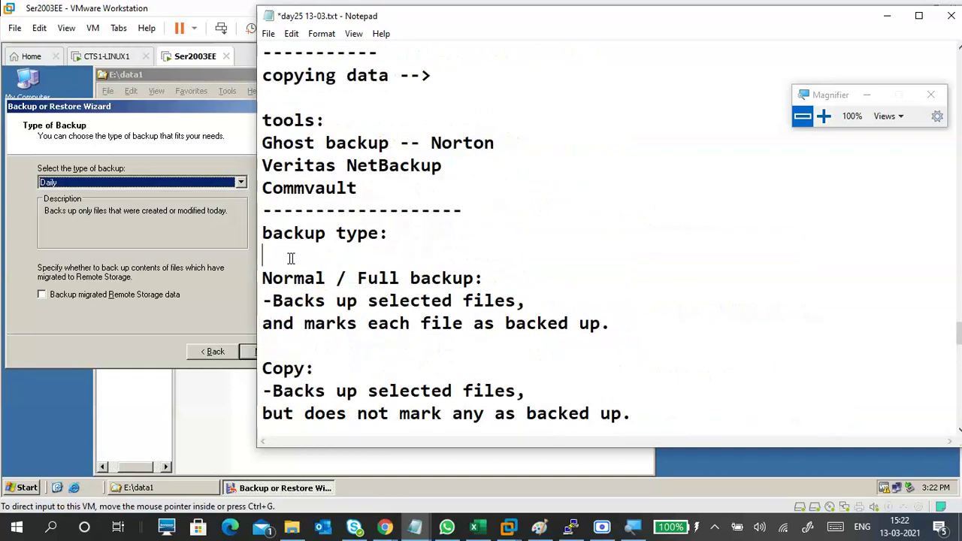
pyautogui.press('Return')
pyautogui.press('Return')
pyautogui.press('Return')
pyautogui.press('Return')
pyautogui.press('Return')
pyautogui.press('Return')
pyautogui.press('Up')
pyautogui.press('Up')
pyautogui.press('Up')
pyautogui.press('Up')
pyautogui.press('Up')
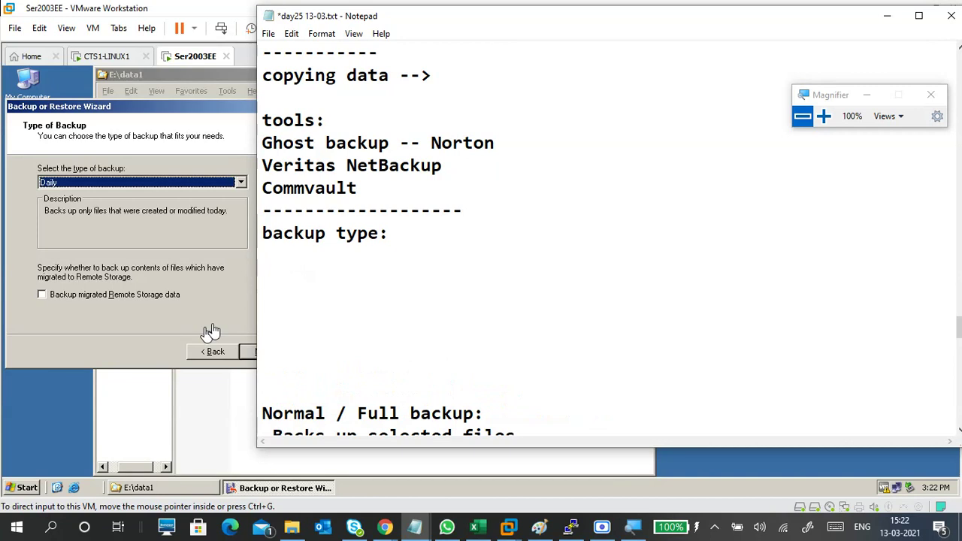
pyautogui.click(272, 235)
pyautogui.press('BackSpace')
pyautogui.write('B')
# - List 'Normal / full backup' and 'Copy' on separate lines under the heading
pyautogui.click(270, 282)
pyautogui.write('Norm')
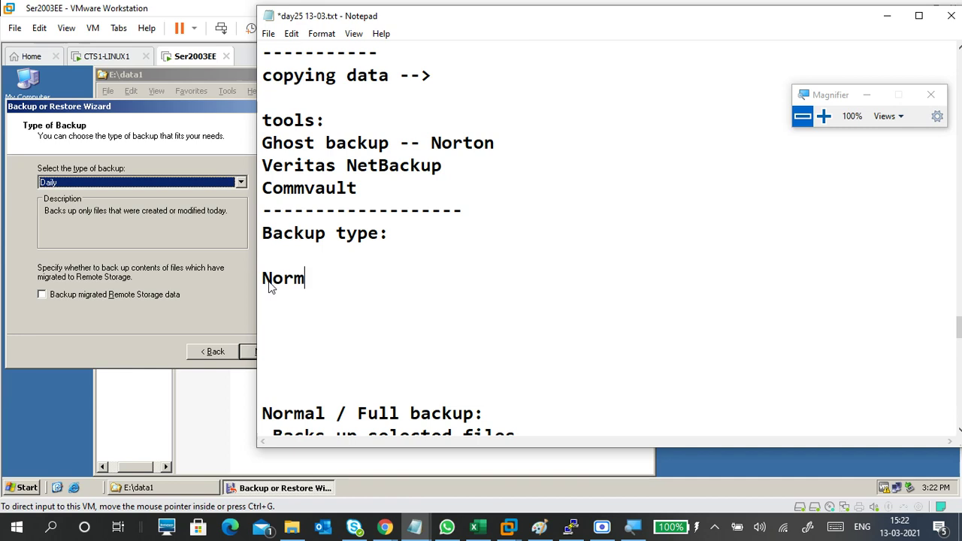
pyautogui.write('al / fi')
pyautogui.press('BackSpace')
pyautogui.write('ull ')
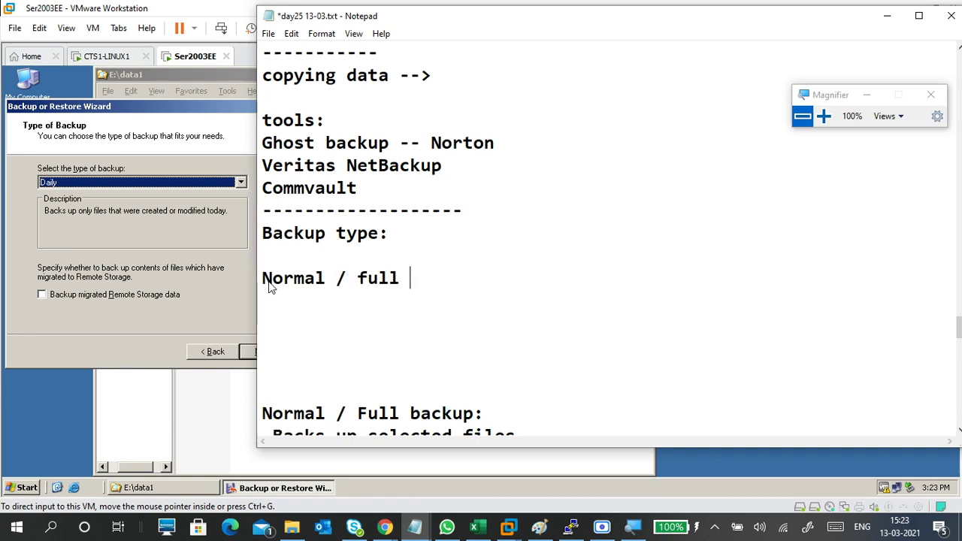
pyautogui.write('backup')
pyautogui.press('Return')
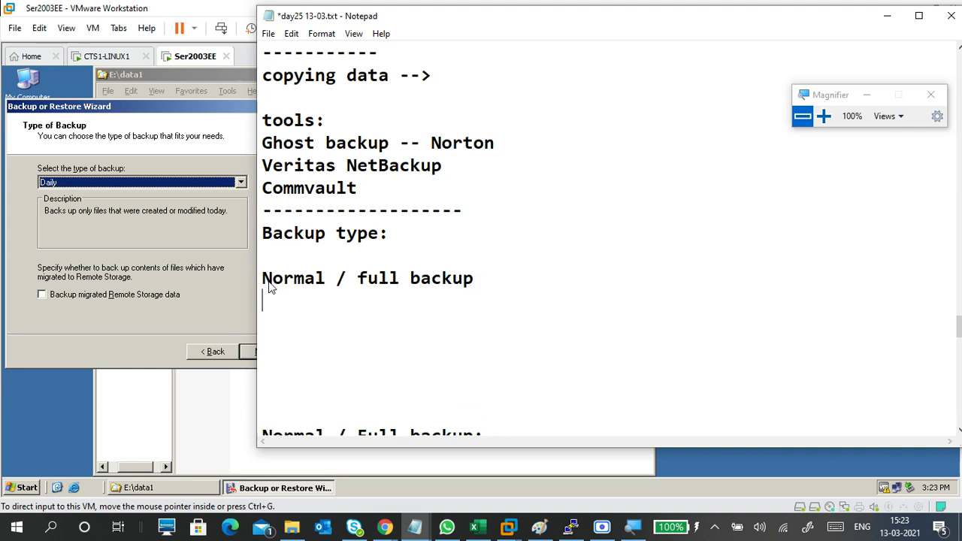
pyautogui.write('copy')
pyautogui.press('Return')
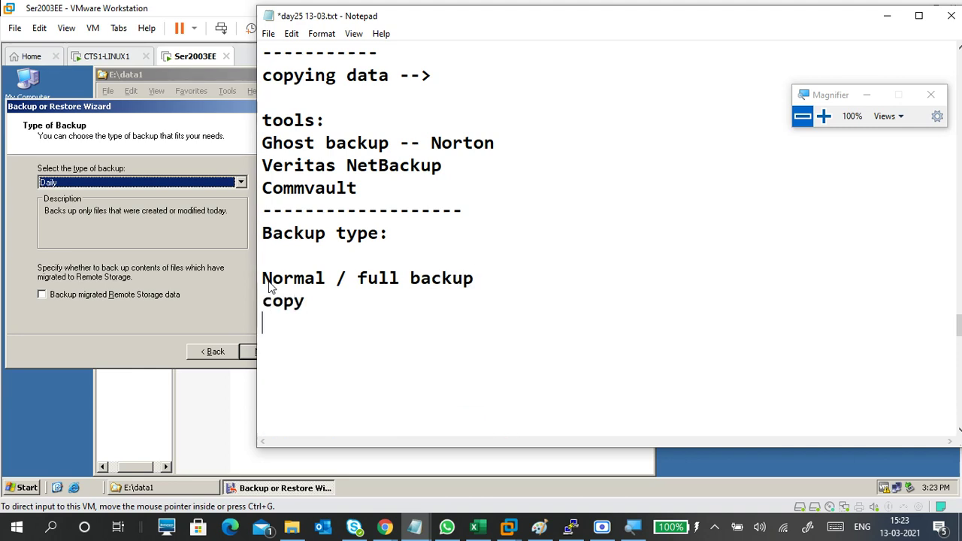
pyautogui.hotkey('ctrl', 'v')
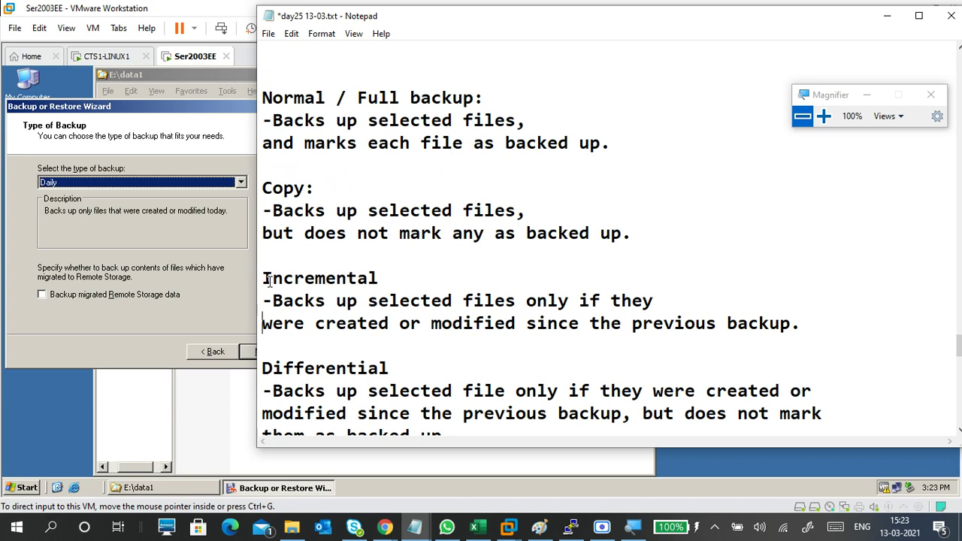
pyautogui.scroll(4, 268, 280)
pyautogui.click(273, 209)
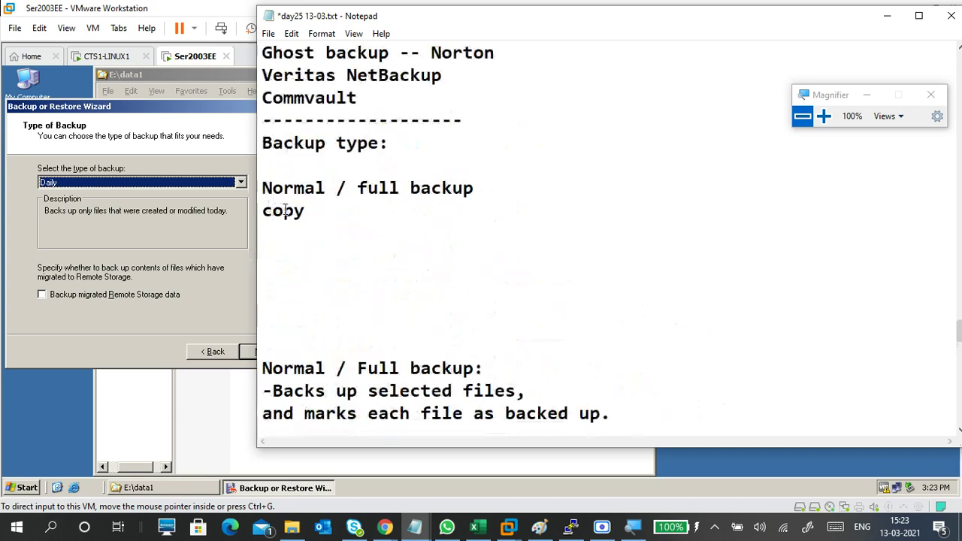
pyautogui.press('BackSpace')
pyautogui.write('C')
pyautogui.click(306, 250)
pyautogui.click(298, 239)
# - Add 'Incremental' and 'Differential' to the list below Copy
pyautogui.write('Incre')
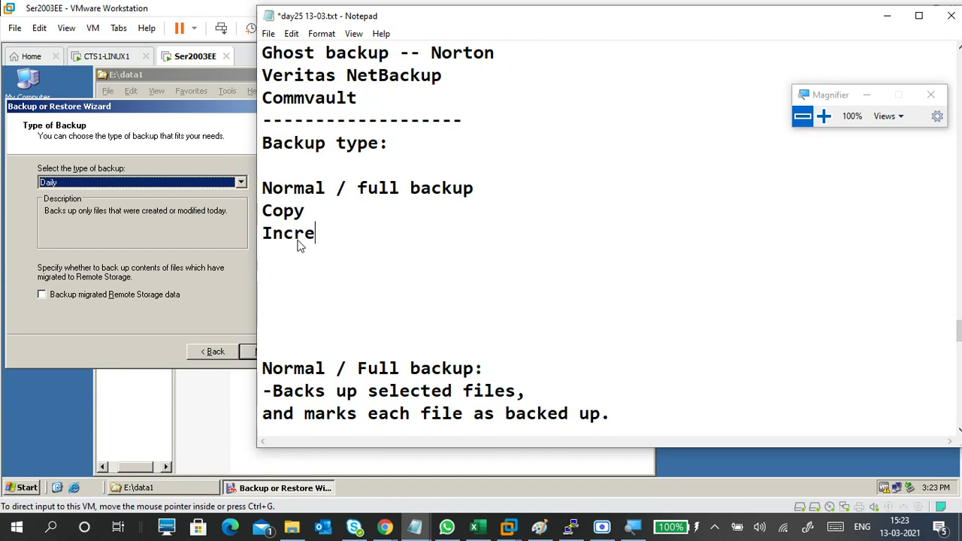
pyautogui.scroll(-1, 282, 280)
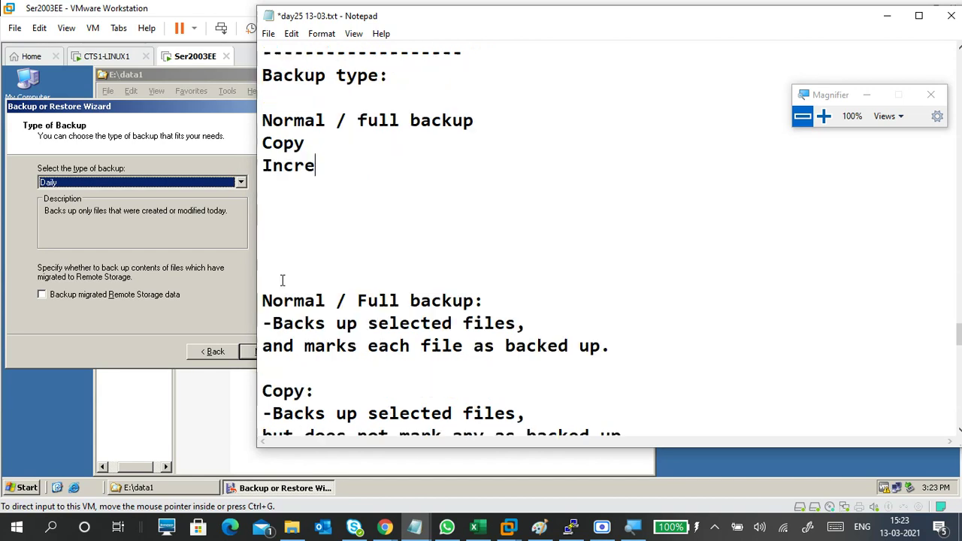
pyautogui.scroll(-2, 315, 267)
pyautogui.scroll(2, 321, 248)
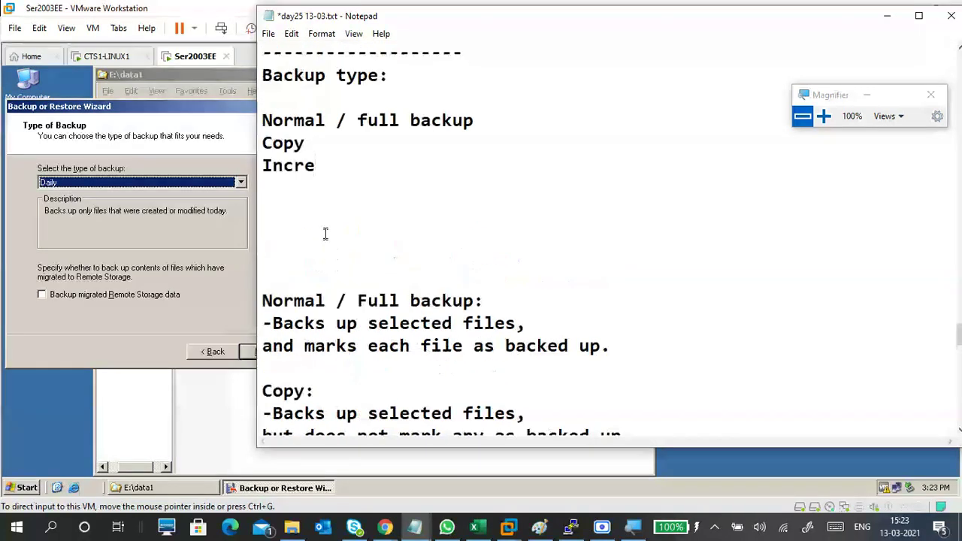
pyautogui.write('mental')
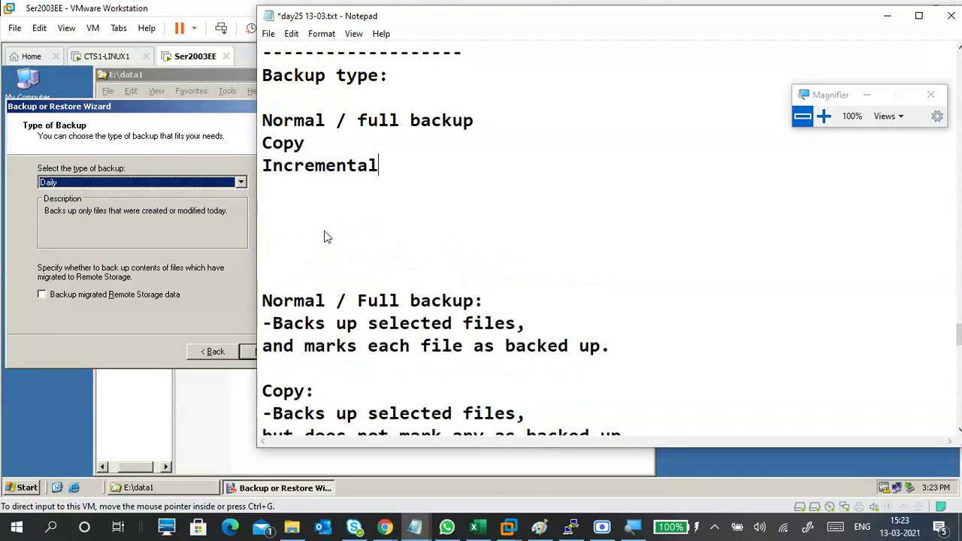
pyautogui.press('Return')
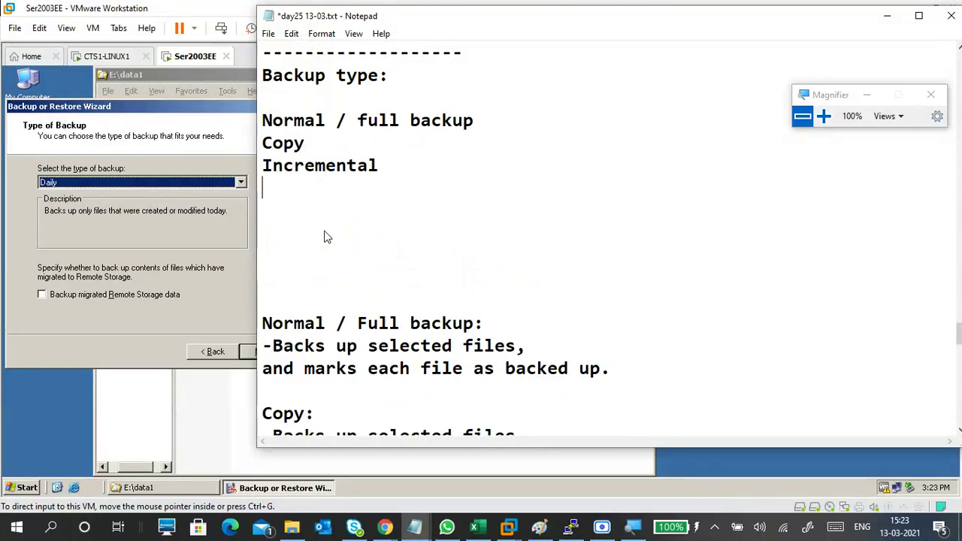
pyautogui.write('Differe')
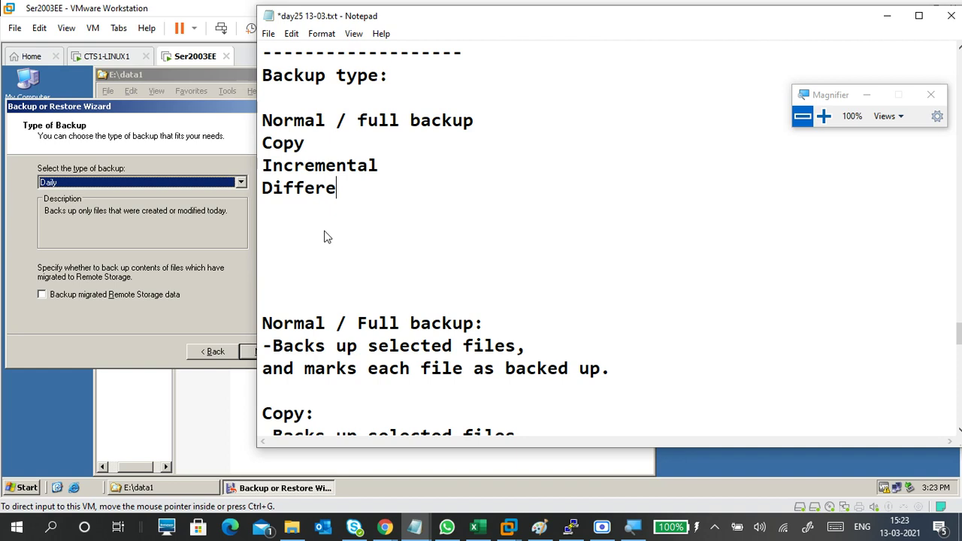
pyautogui.scroll(-3, 383, 282)
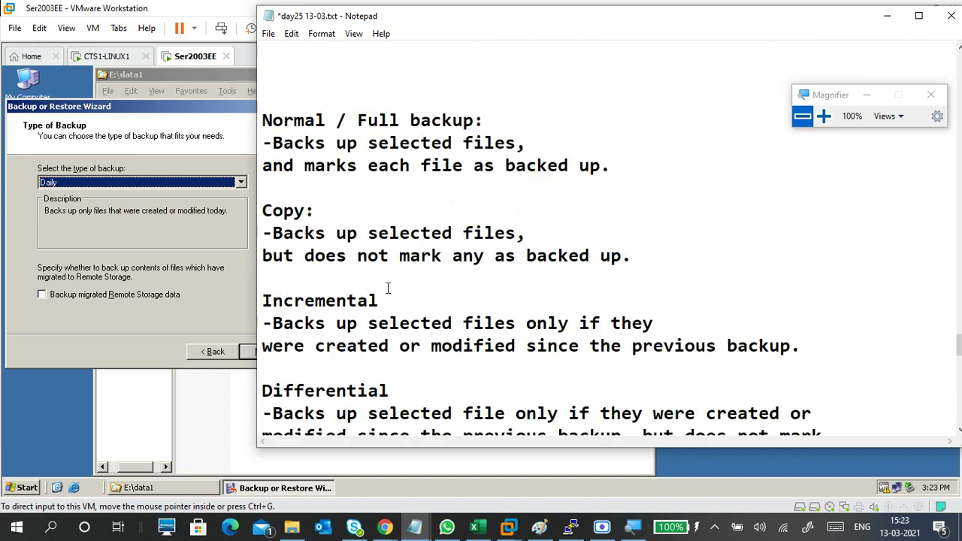
pyautogui.scroll(2, 388, 288)
pyautogui.write('n')
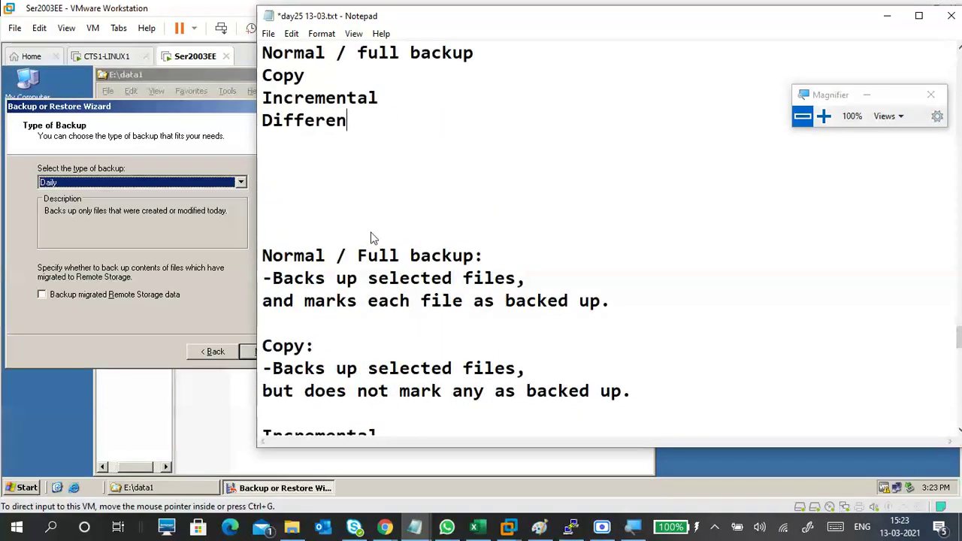
pyautogui.write('tial')
pyautogui.press('Return')
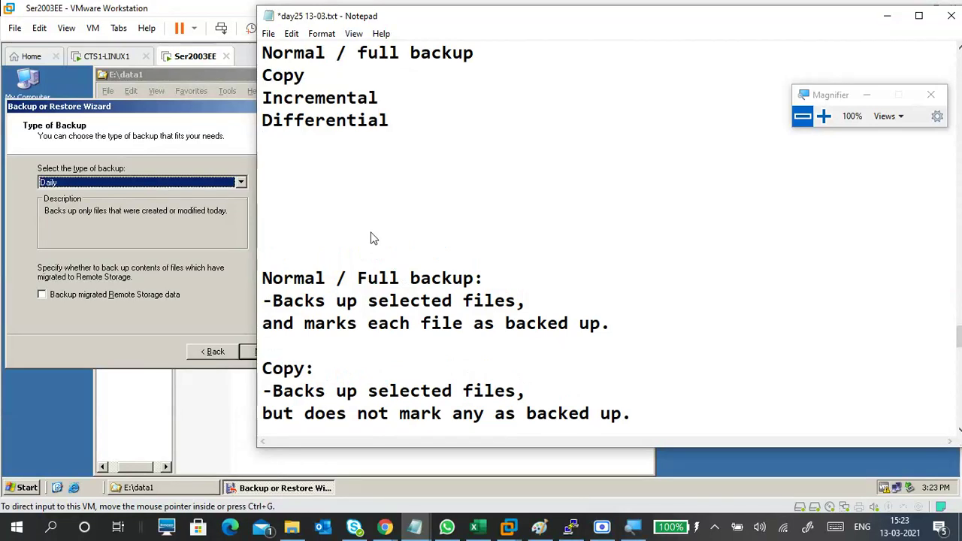
# - Add 'Daily' and close the list with a '-----' line, removing extra blank lines
pyautogui.write('Dai')
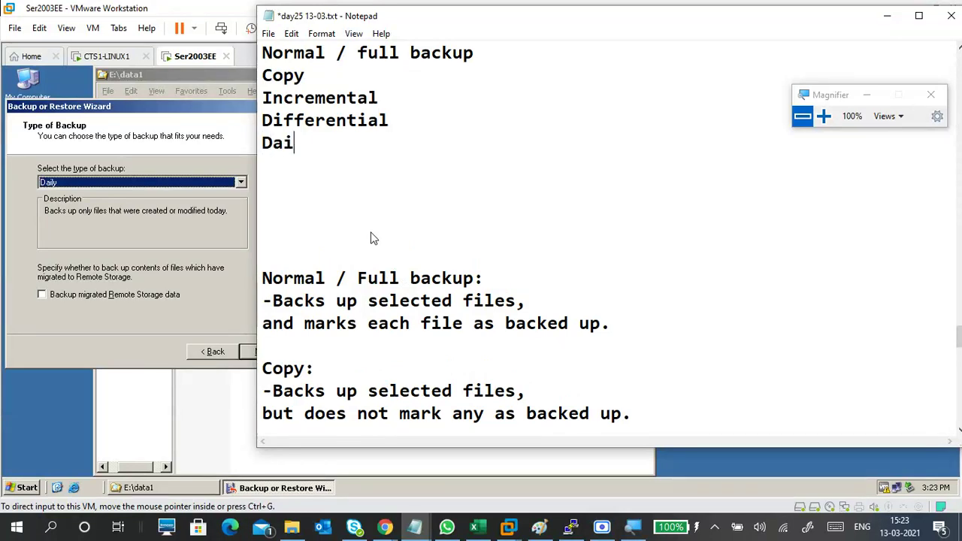
pyautogui.write('ly')
pyautogui.scroll(-4, 419, 322)
pyautogui.scroll(6, 419, 322)
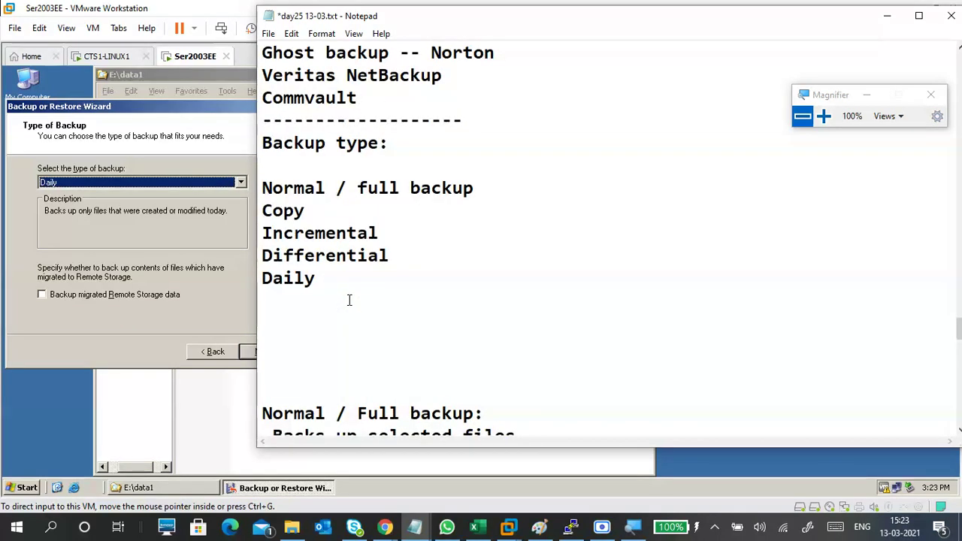
pyautogui.press('Return')
pyautogui.write('-----')
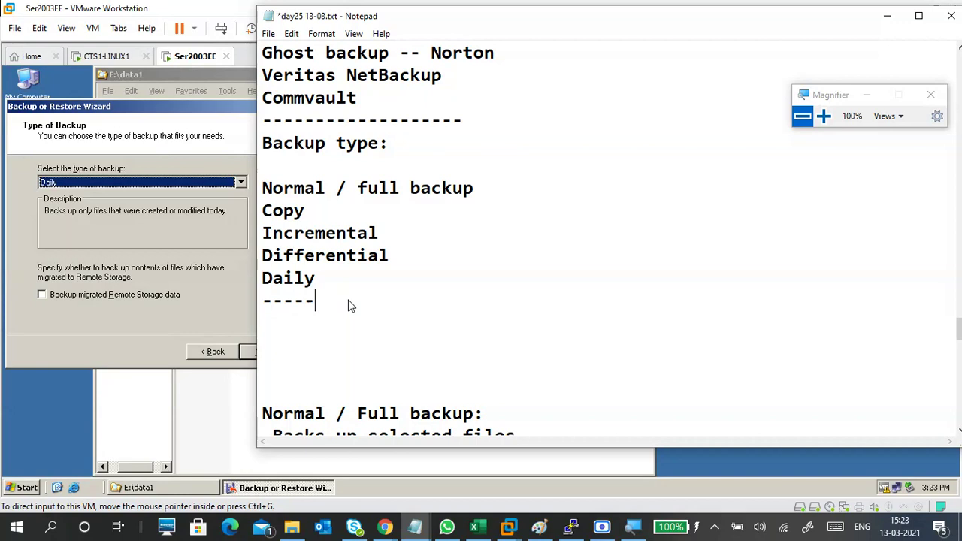
pyautogui.press('Delete')
pyautogui.press('Delete')
pyautogui.press('Delete')
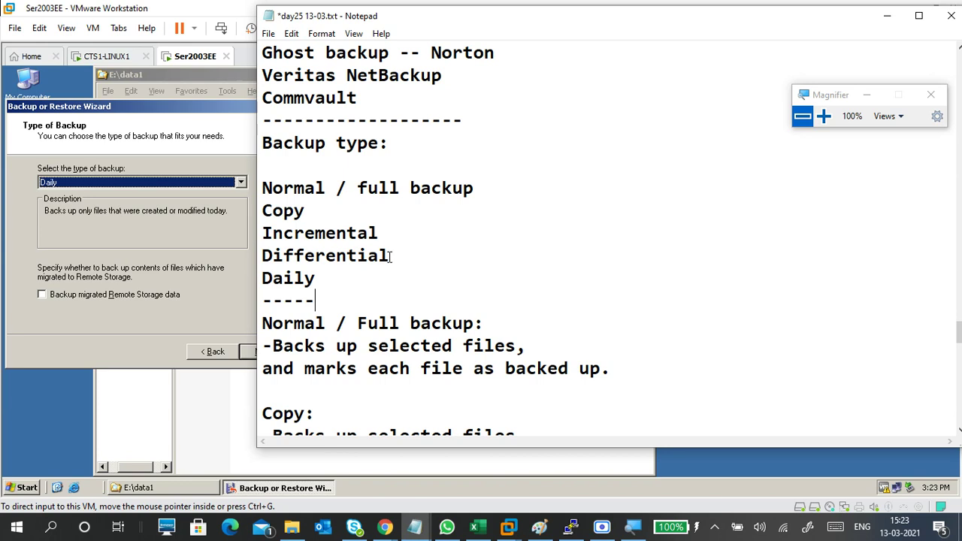
# - Review the backup-type list, highlighting the Normal / full backup, Incremental and Differential entries
pyautogui.click(353, 279)
pyautogui.scroll(-2, 361, 275)
pyautogui.scroll(2, 361, 275)
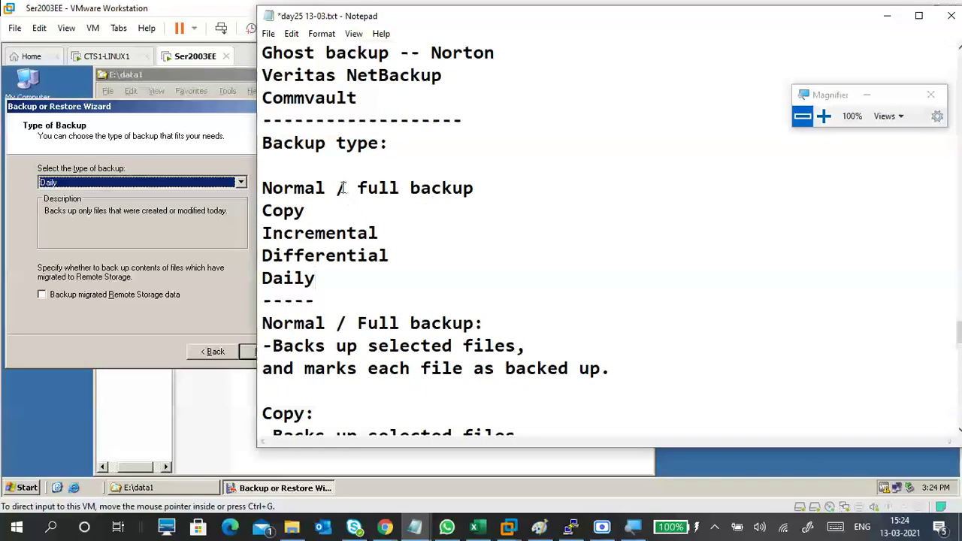
pyautogui.click(401, 239)
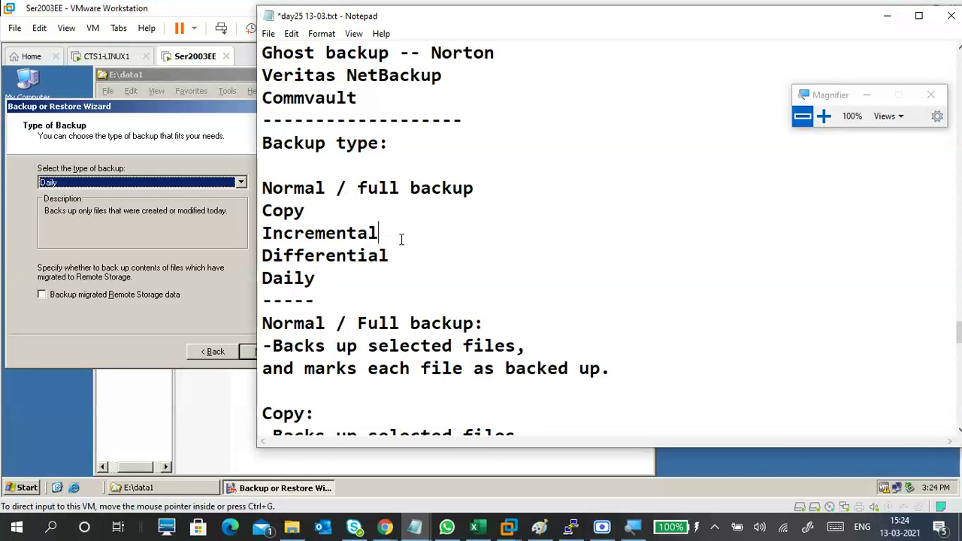
pyautogui.click(414, 252)
pyautogui.moveTo(421, 192); pyautogui.dragTo(262, 190)
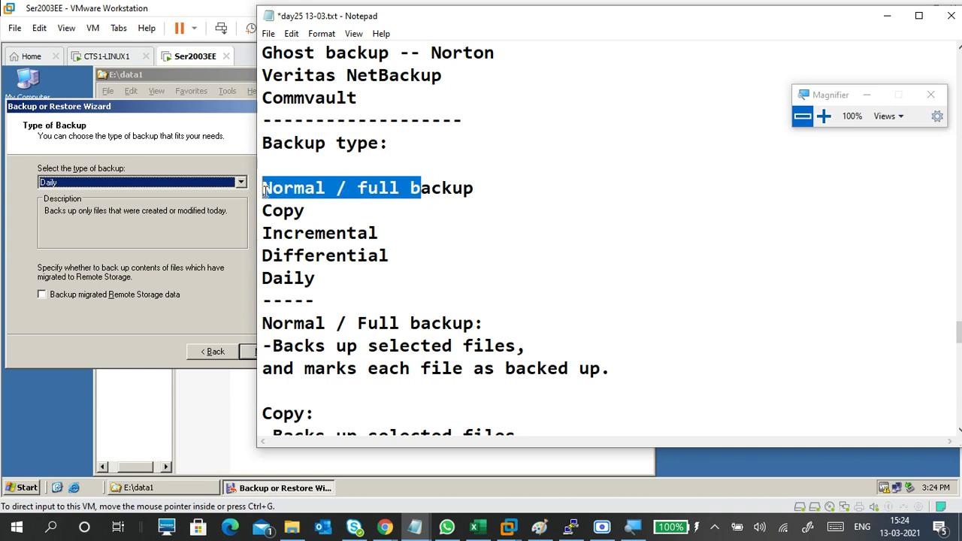
pyautogui.moveTo(400, 230); pyautogui.dragTo(261, 235)
pyautogui.moveTo(393, 252); pyautogui.dragTo(262, 255)
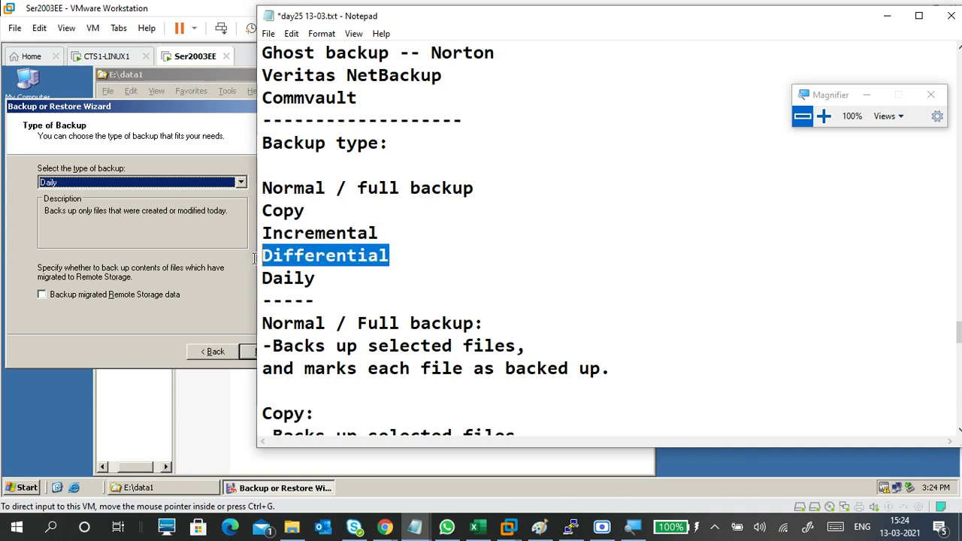
pyautogui.click(435, 237)
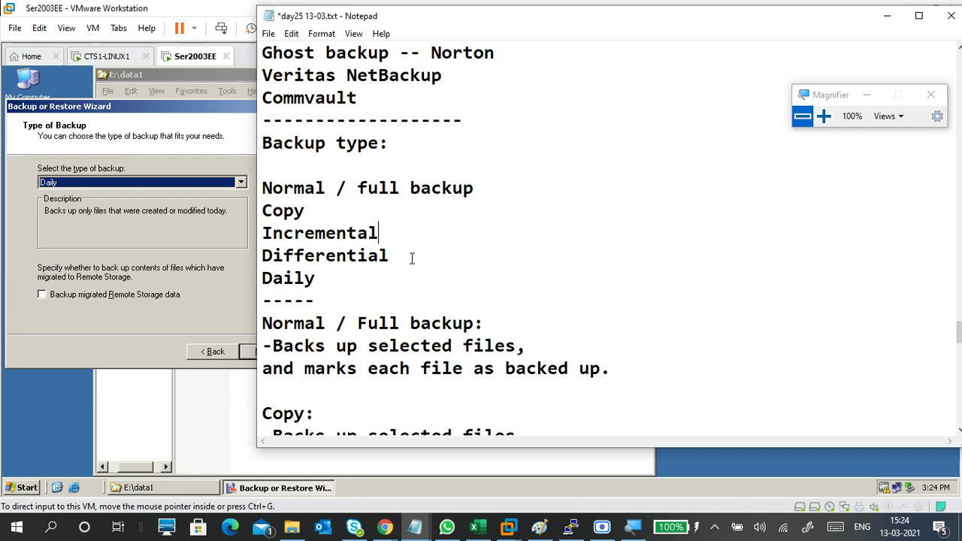
pyautogui.moveTo(325, 278); pyautogui.dragTo(263, 188)
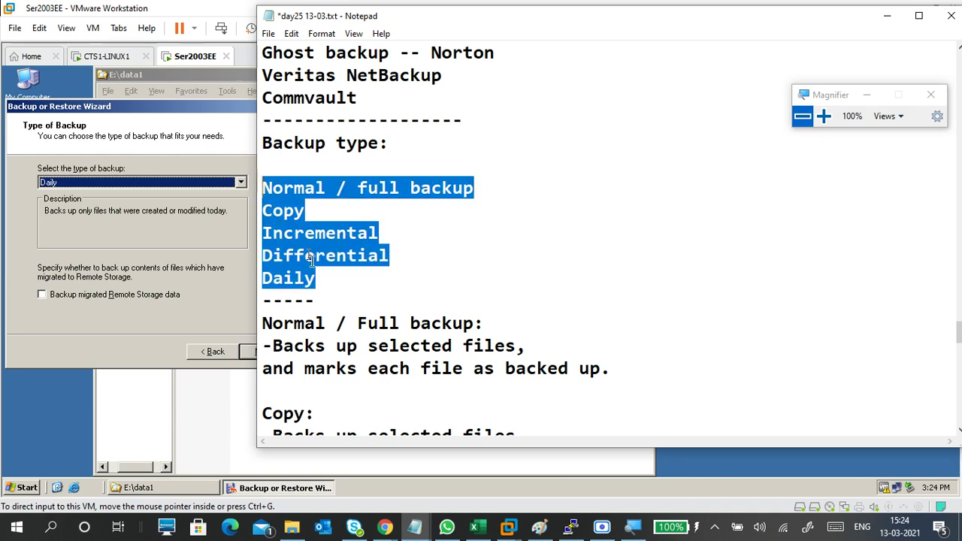
pyautogui.click(330, 292)
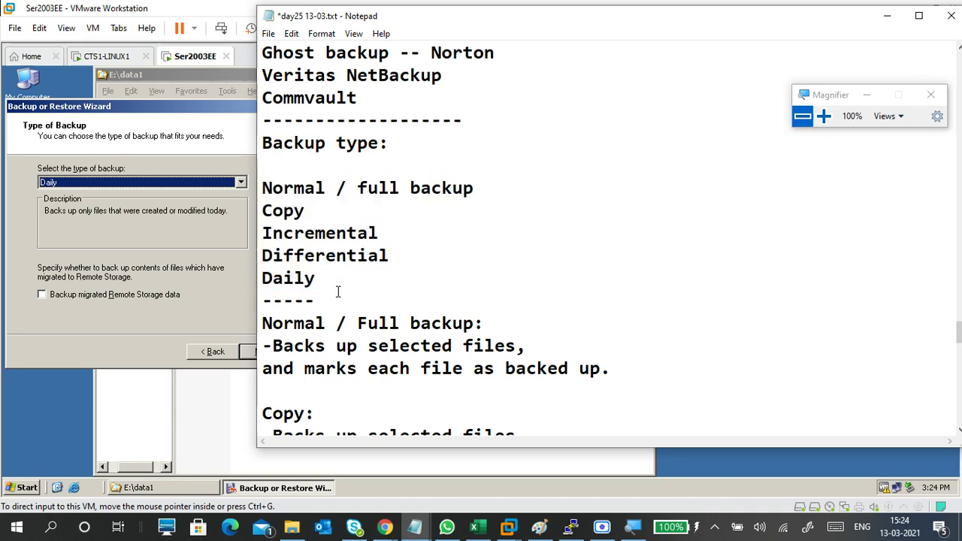
# - Add a '--------------------' separator line below the Daily description
pyautogui.scroll(-6, 396, 297)
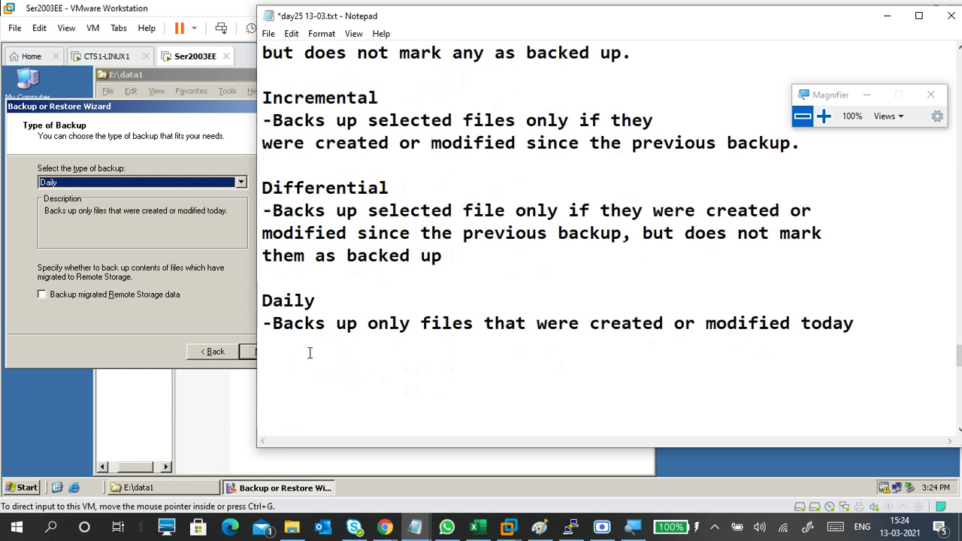
pyautogui.click(309, 353)
pyautogui.write('--------------------')
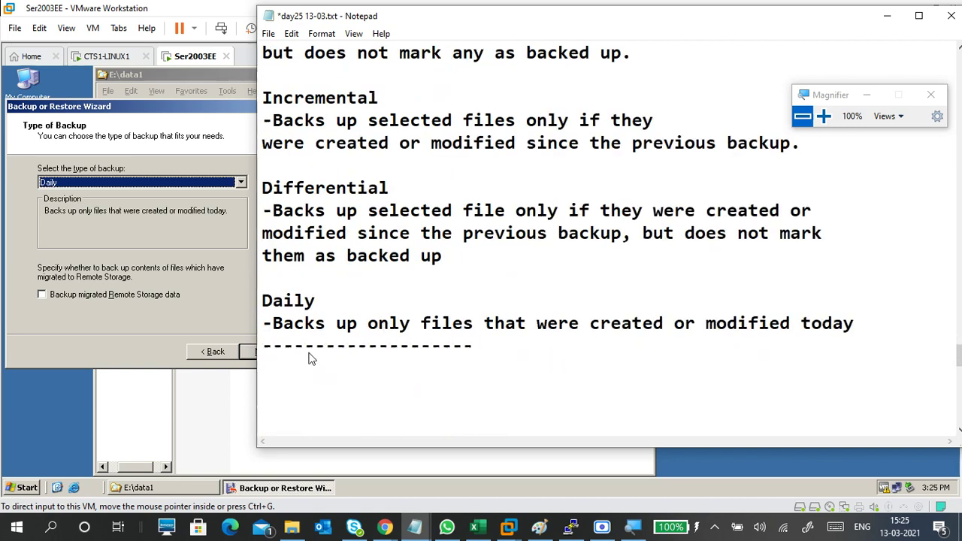
# - Center the Backup Wizard on screen and magnify the display to 150%
pyautogui.click(222, 300)
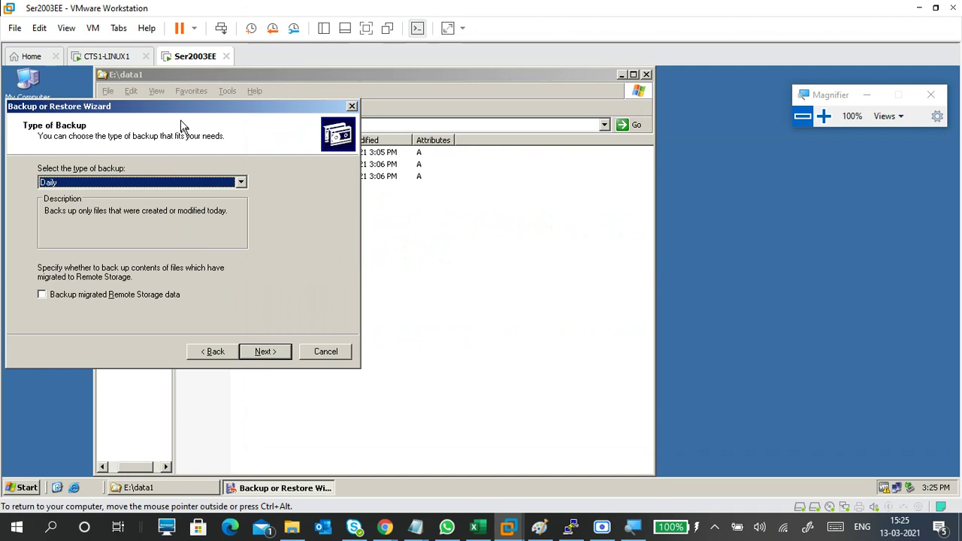
pyautogui.moveTo(180, 124); pyautogui.dragTo(480, 137)
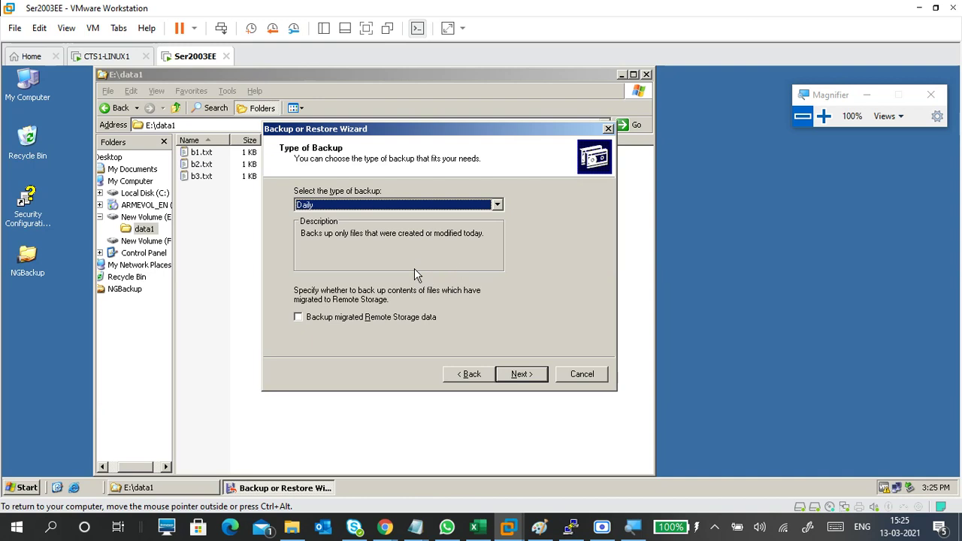
pyautogui.moveTo(422, 129); pyautogui.dragTo(466, 231)
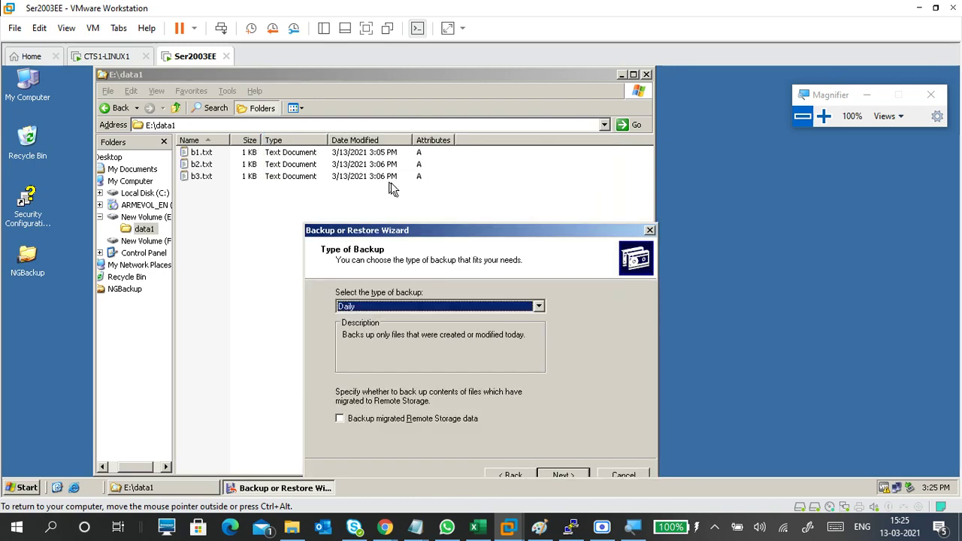
pyautogui.click(824, 115)
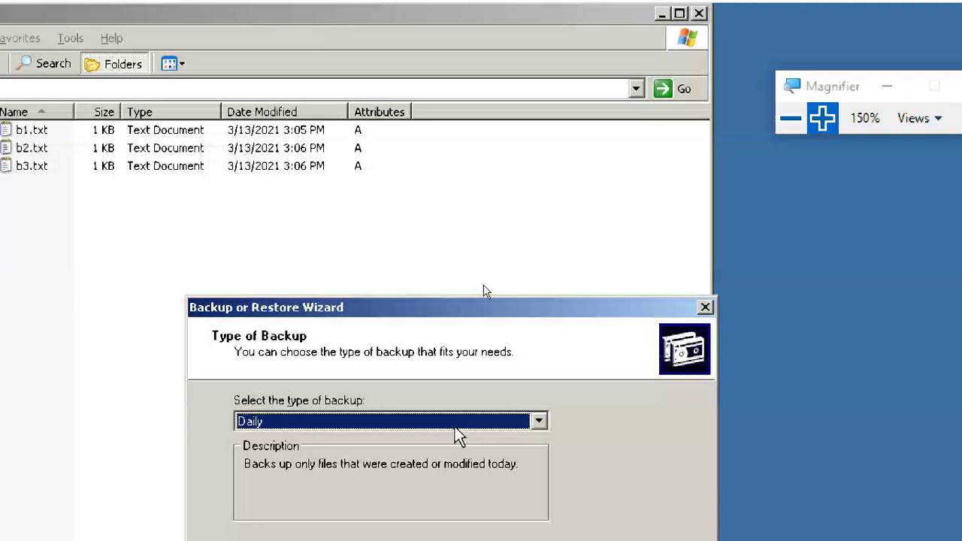
pyautogui.moveTo(355, 311); pyautogui.dragTo(350, 91)
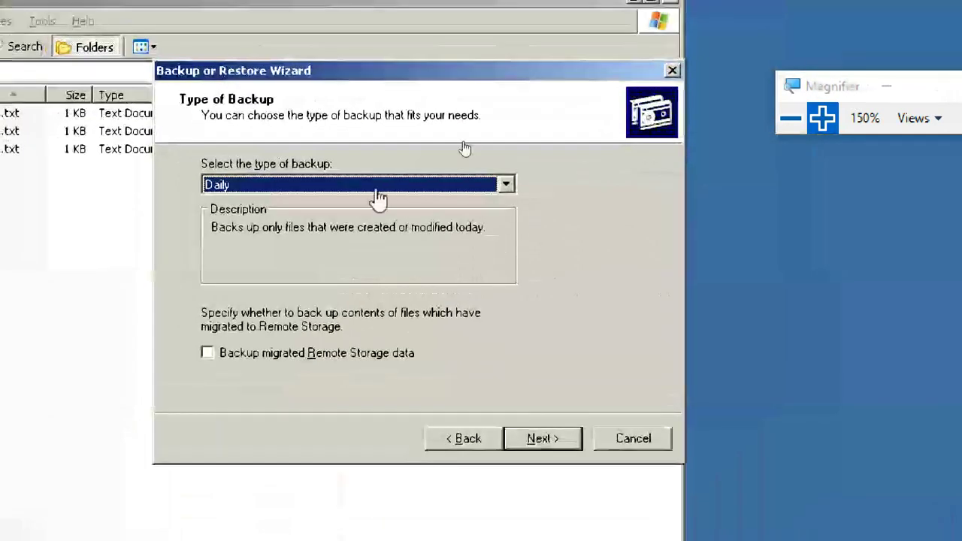
# - Choose a Normal backup, keep Append to existing backups, and advance to When to Back Up
pyautogui.click(435, 189)
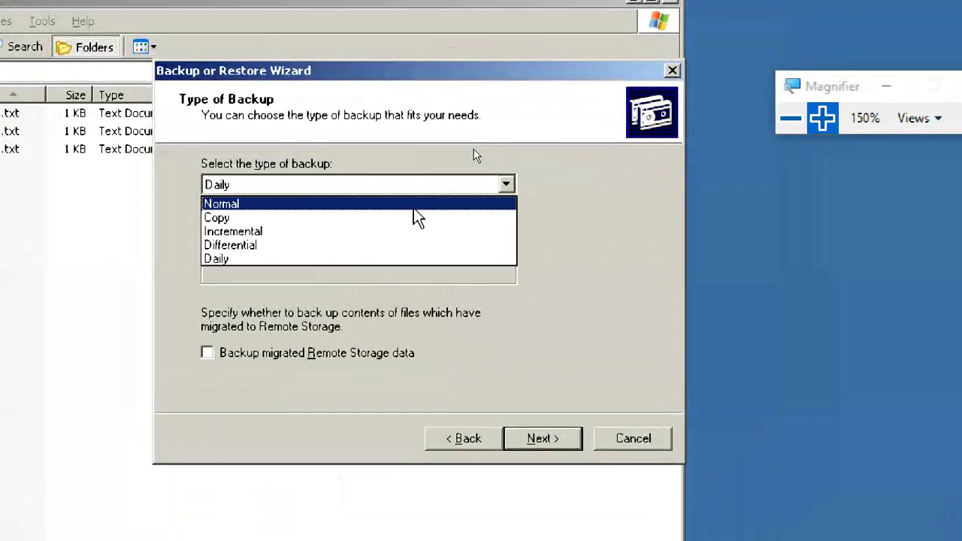
pyautogui.click(414, 205)
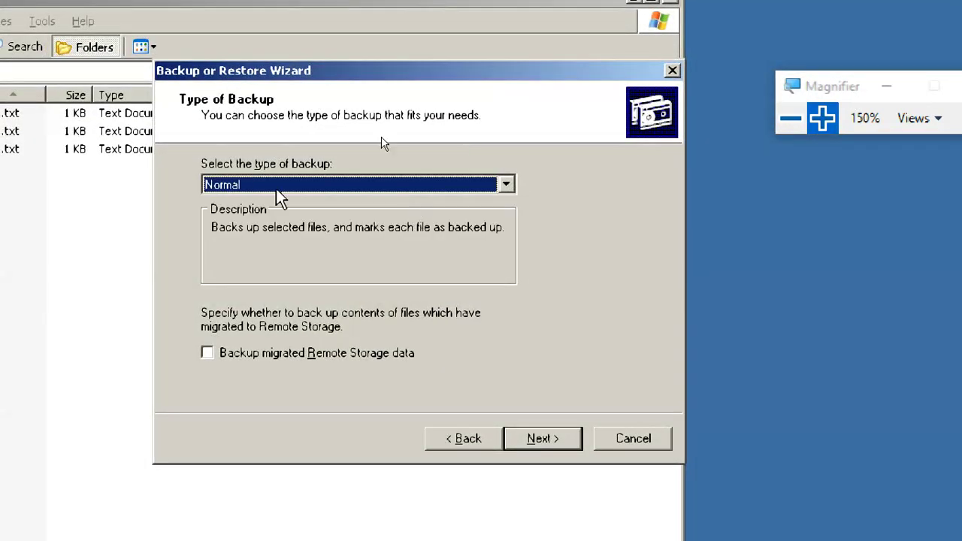
pyautogui.click(547, 439)
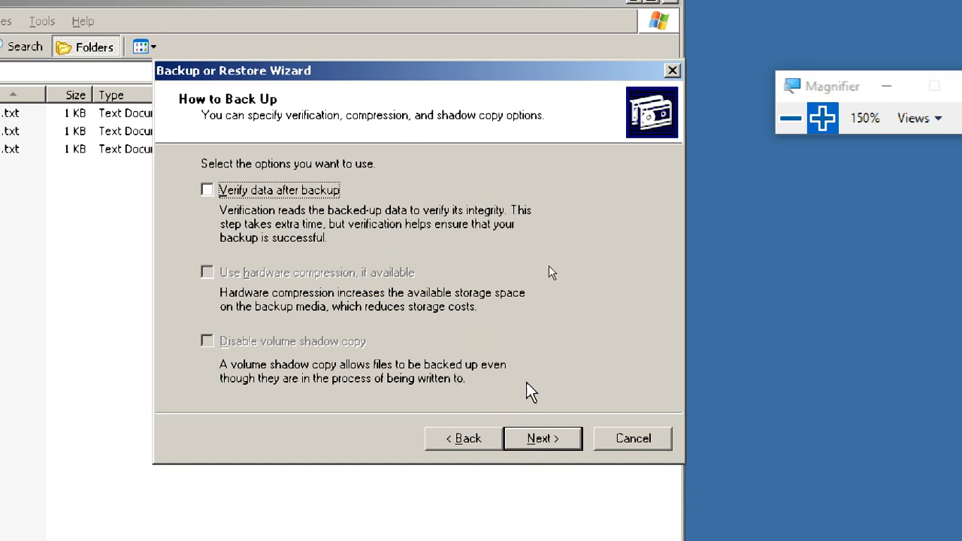
pyautogui.click(550, 438)
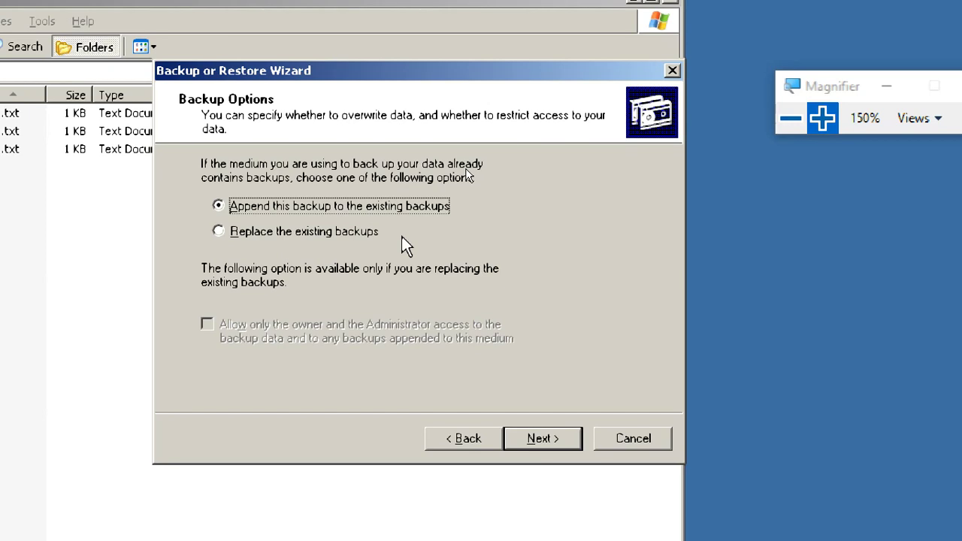
pyautogui.click(354, 236)
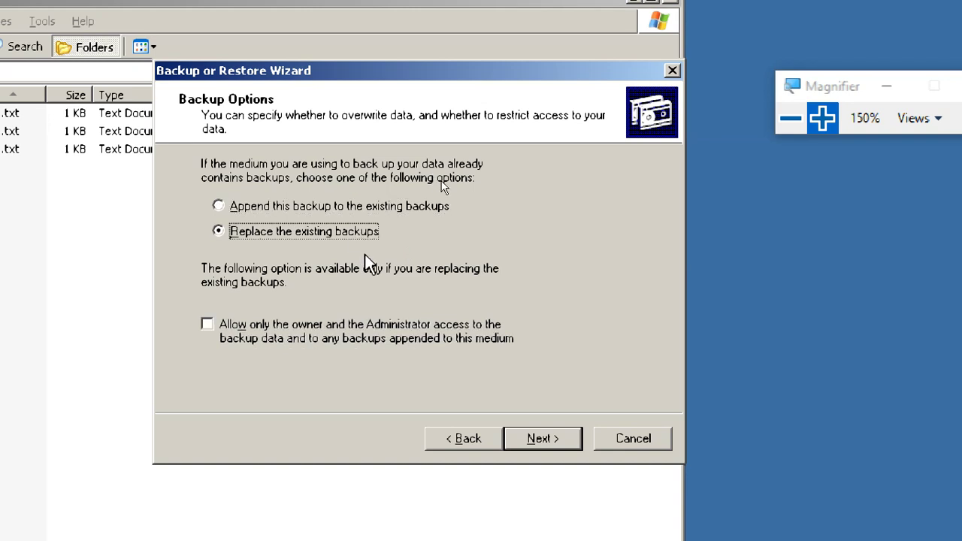
pyautogui.click(367, 205)
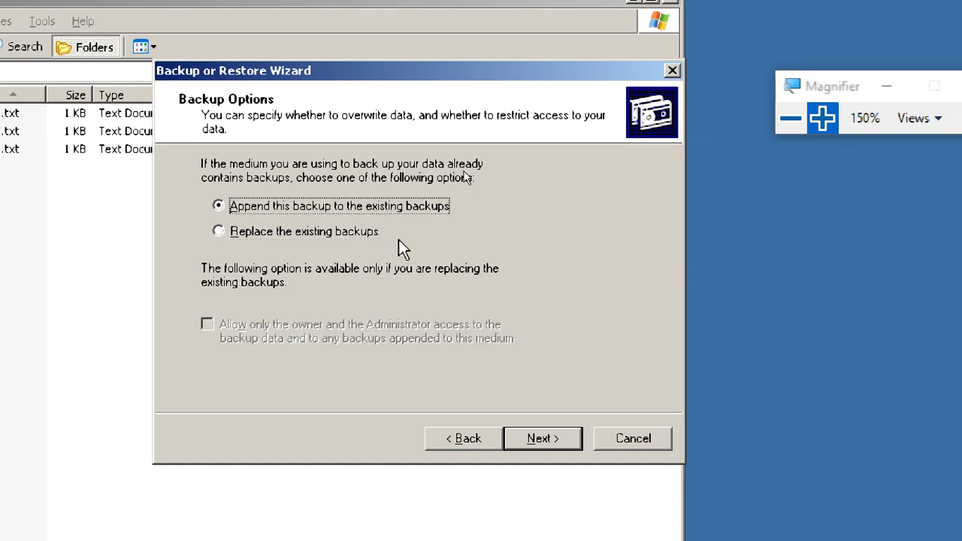
pyautogui.click(557, 441)
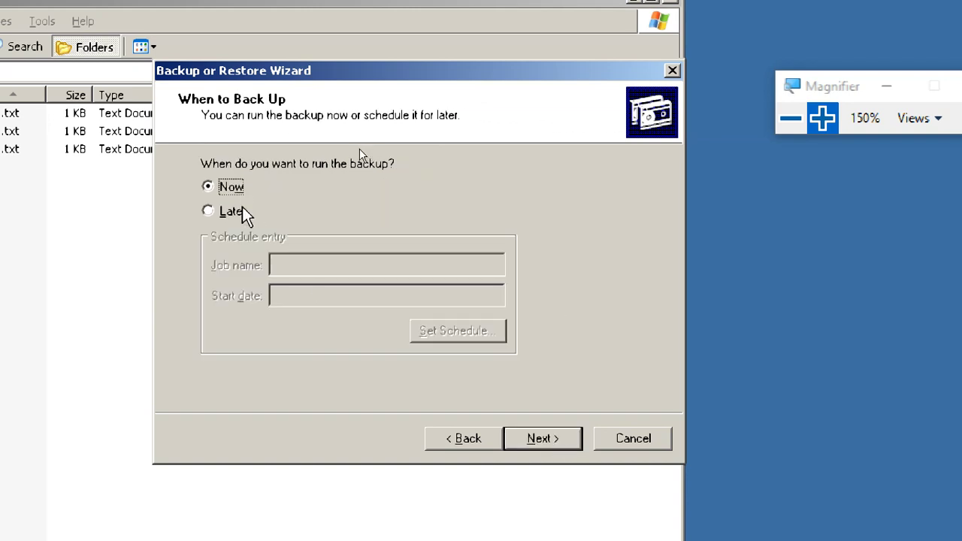
# - Select Later, try a Weekly schedule in the Schedule Job dialog, then cancel it
pyautogui.click(231, 211)
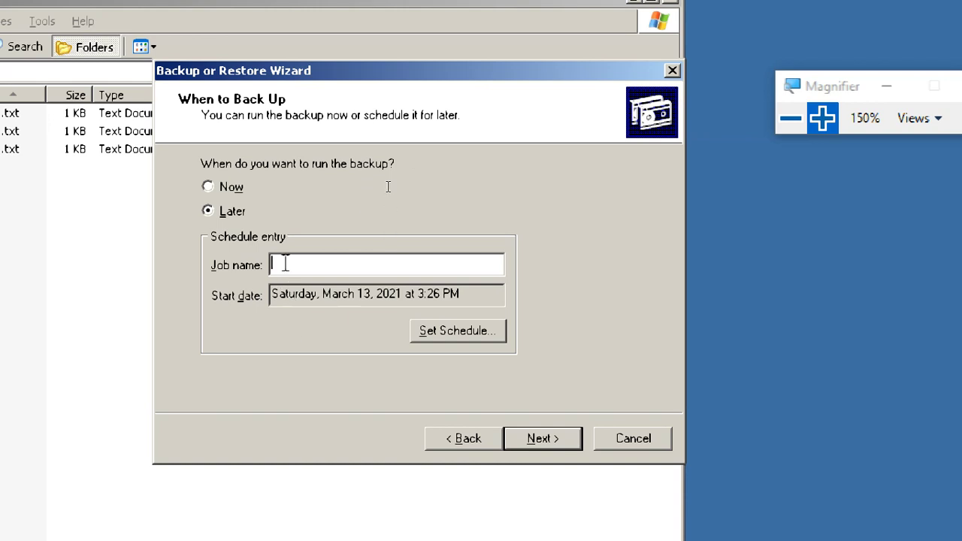
pyautogui.click(458, 337)
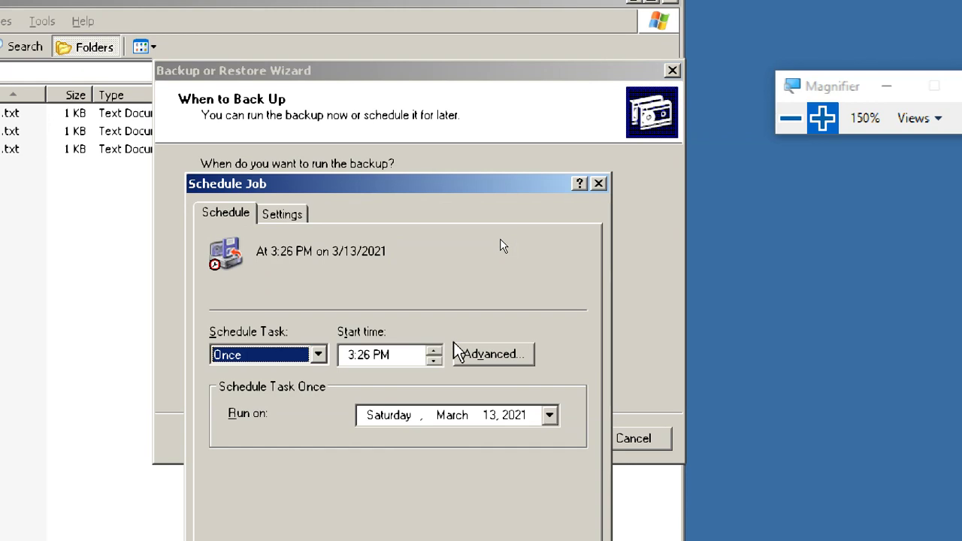
pyautogui.moveTo(322, 188); pyautogui.dragTo(424, 11)
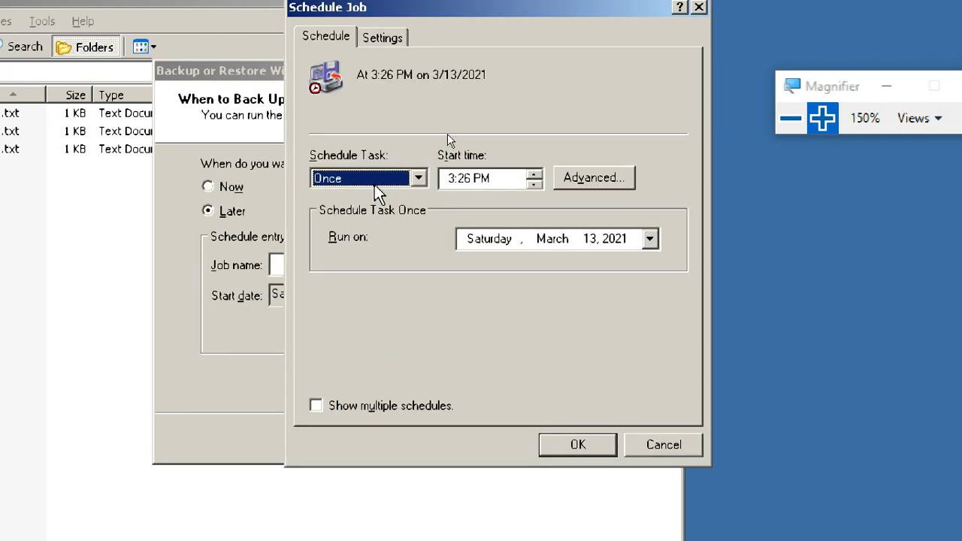
pyautogui.click(491, 179)
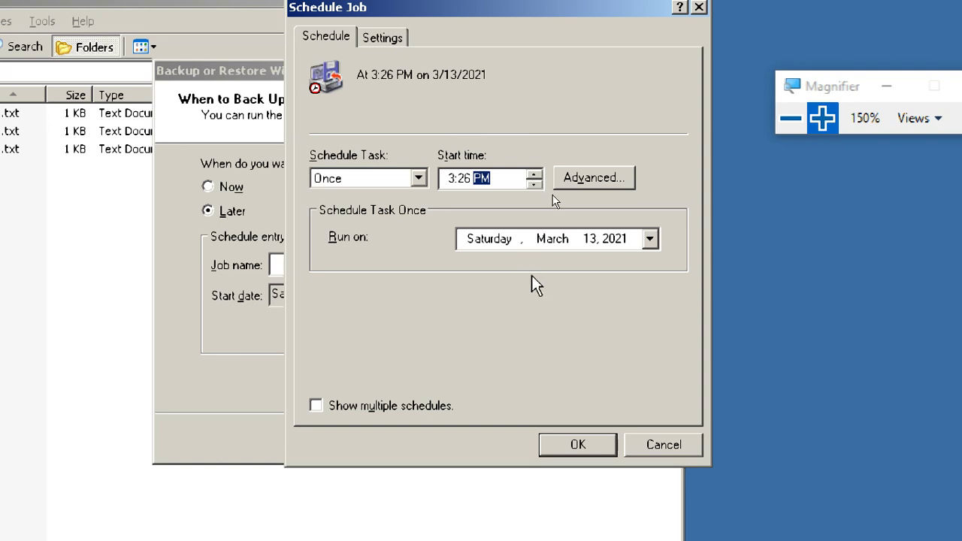
pyautogui.click(419, 179)
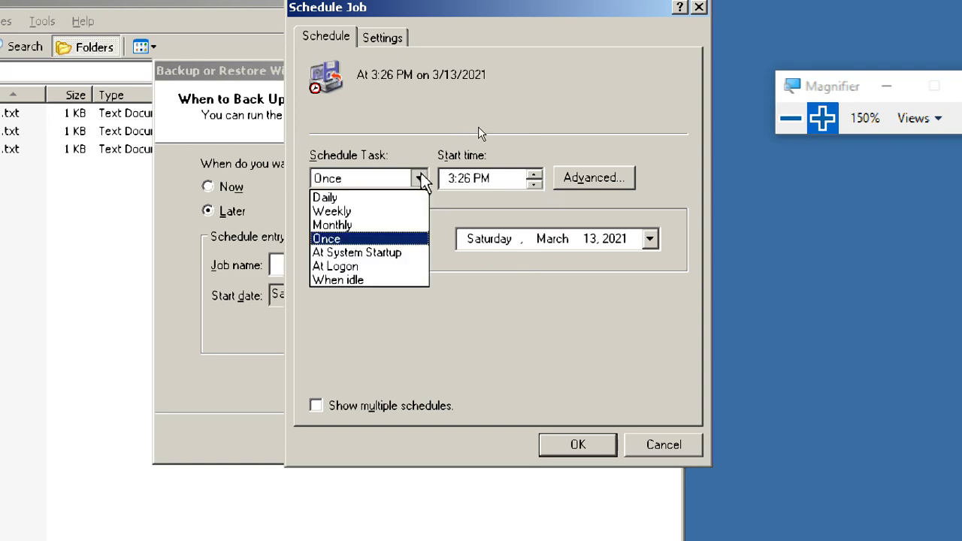
pyautogui.click(403, 211)
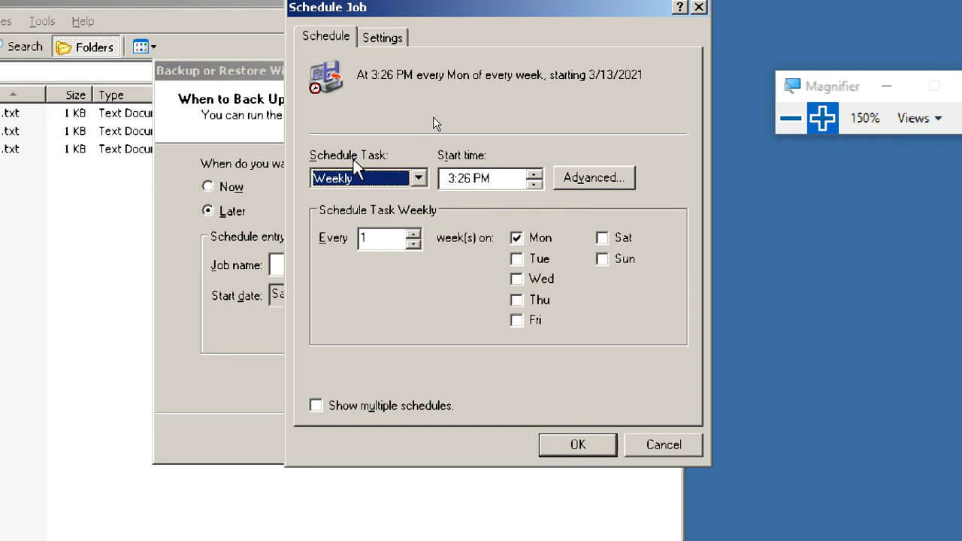
pyautogui.click(419, 179)
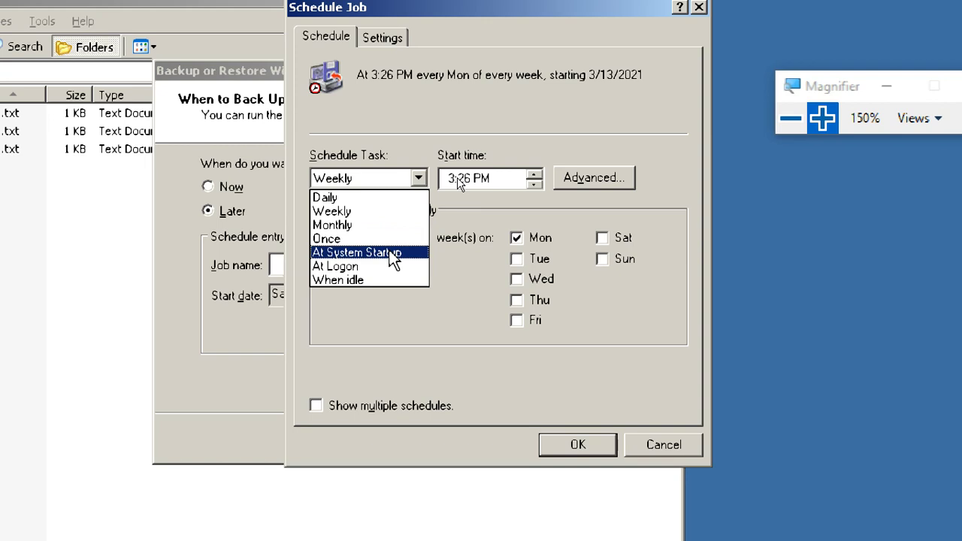
pyautogui.click(407, 316)
pyautogui.click(677, 450)
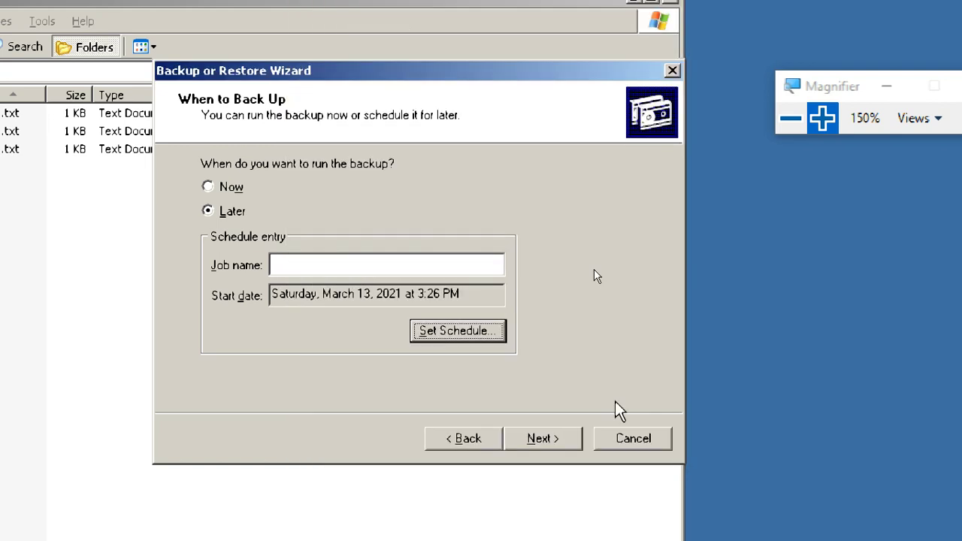
# - Toggle Now back to Later and reopen the job's schedule settings
pyautogui.click(217, 186)
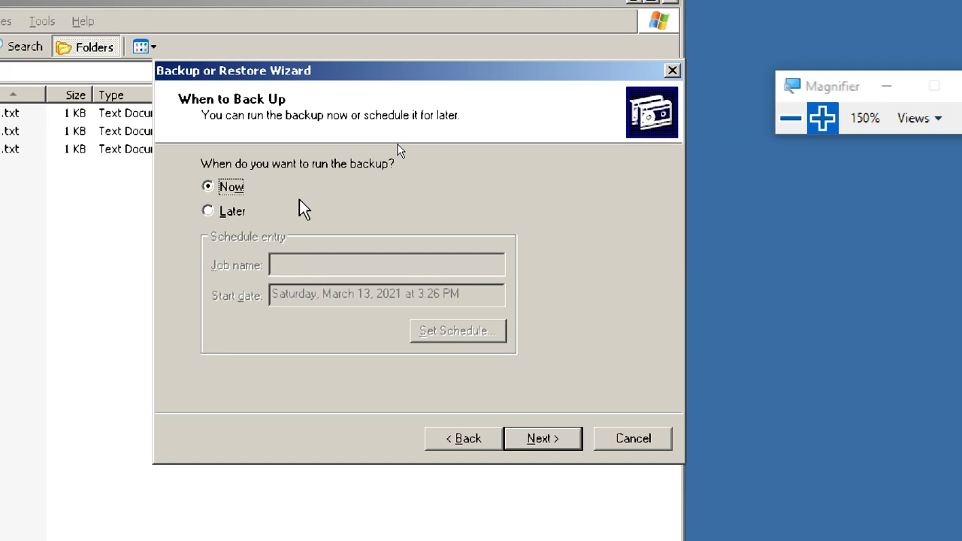
pyautogui.click(235, 213)
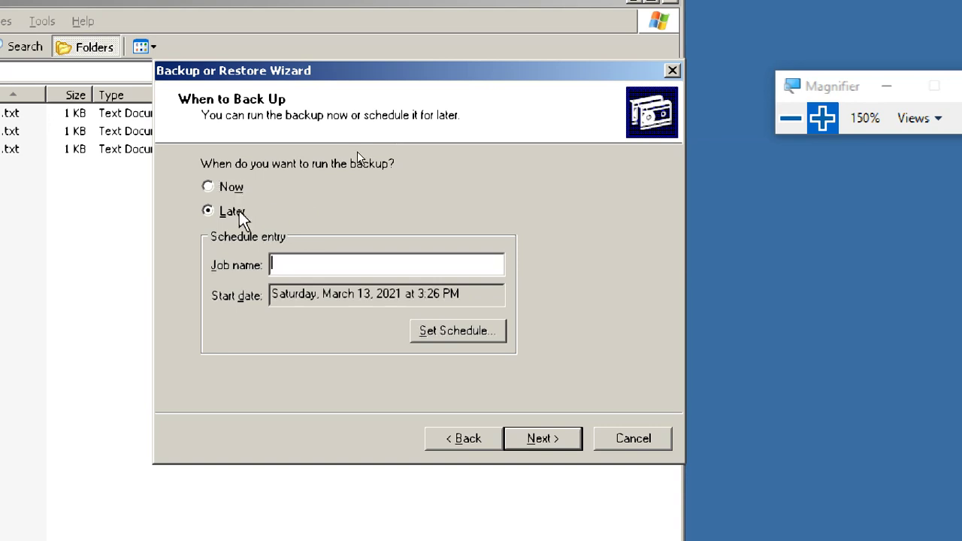
pyautogui.click(429, 329)
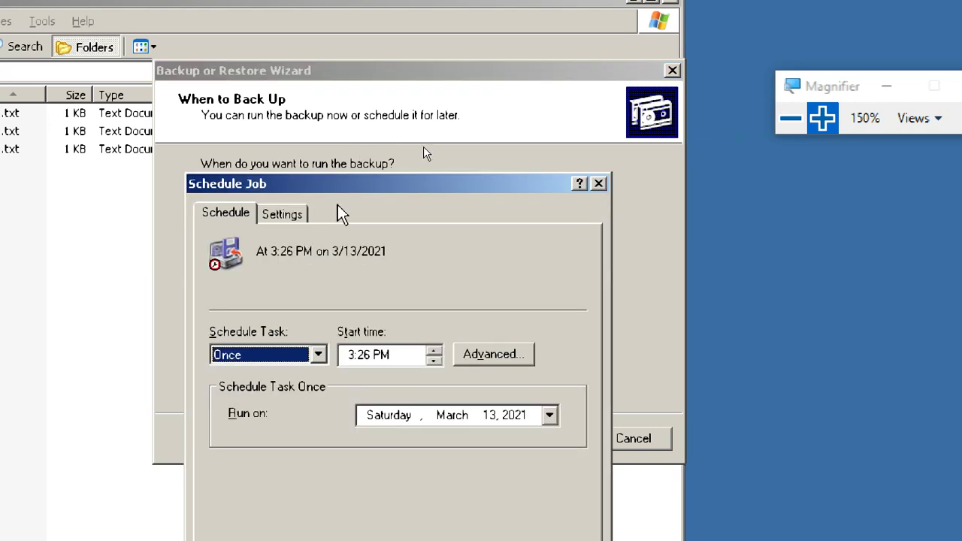
# - Set the job's schedule to When idle and bring the day25 13-03.txt notes to the front
pyautogui.moveTo(372, 184); pyautogui.dragTo(416, 79)
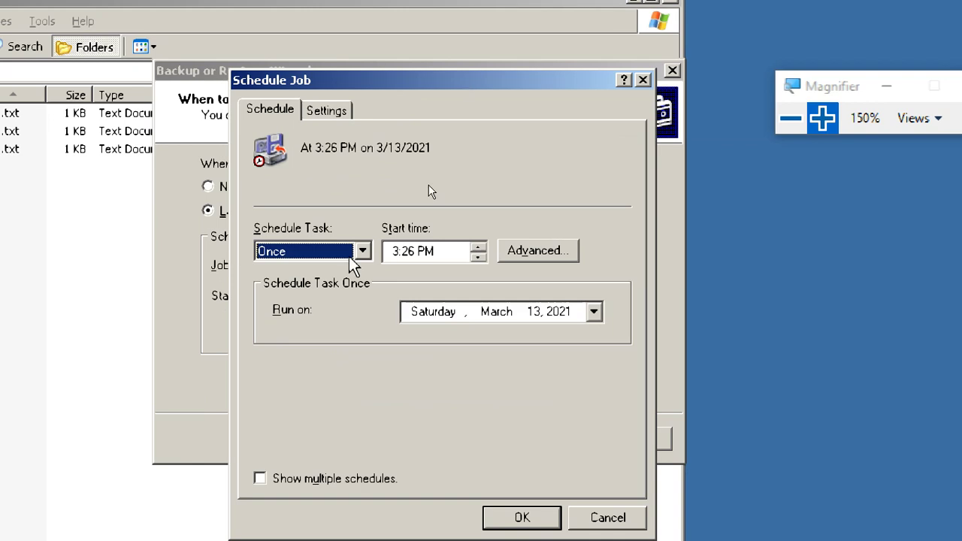
pyautogui.click(363, 251)
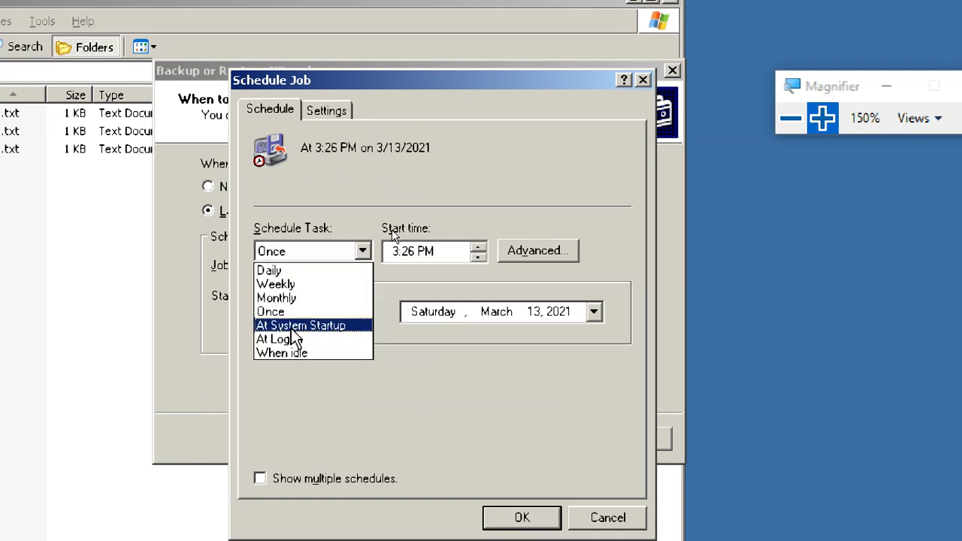
pyautogui.click(338, 353)
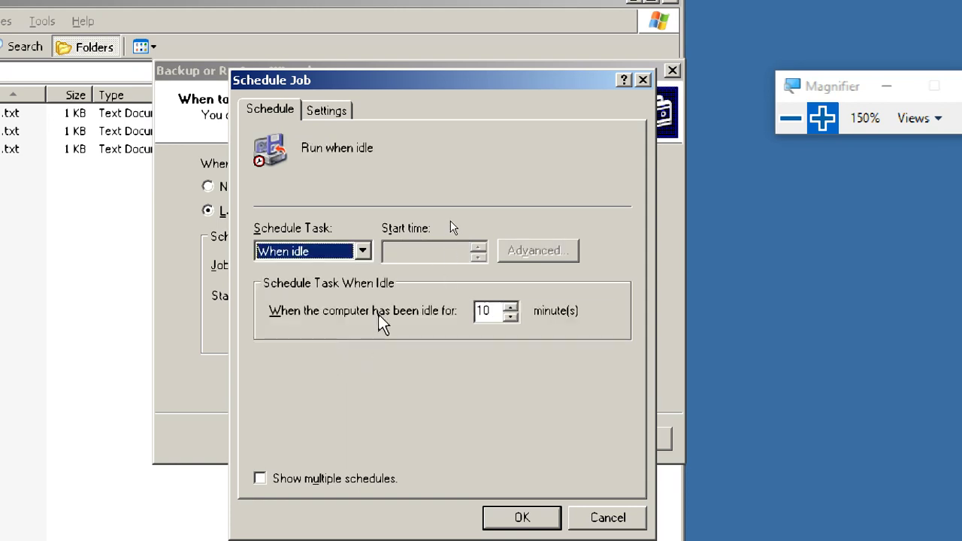
pyautogui.click(363, 251)
pyautogui.click(344, 269)
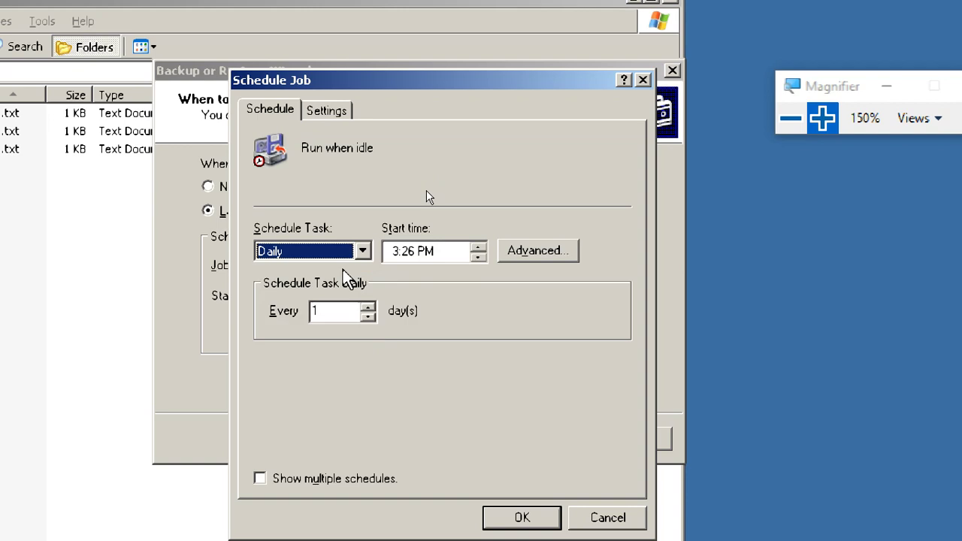
pyautogui.click(354, 251)
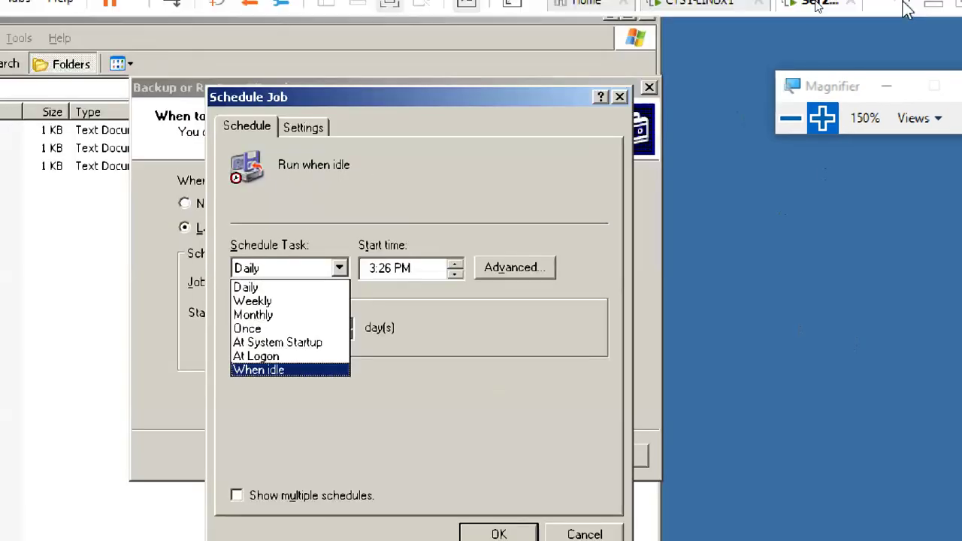
pyautogui.press('Return')
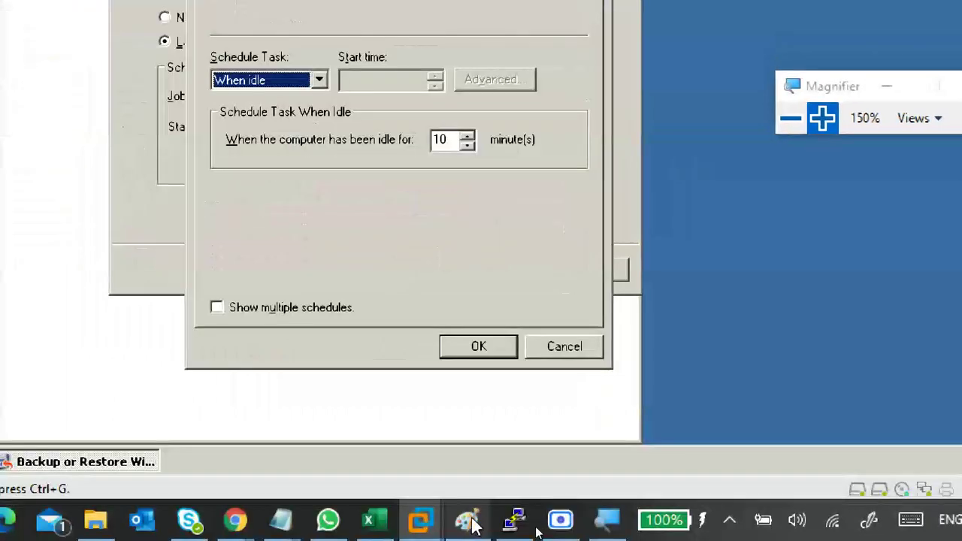
pyautogui.moveTo(281, 520)
pyautogui.click(470, 440)
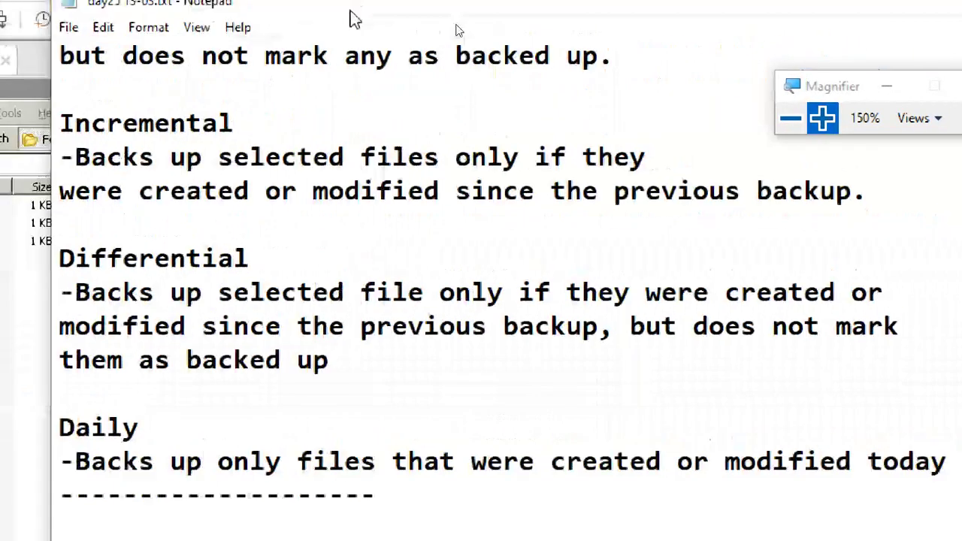
# - Set the caret below the dashes and arrange Notepad beside the VM's Schedule Job dialog
pyautogui.scroll(-4, 423, 254)
pyautogui.click(144, 118)
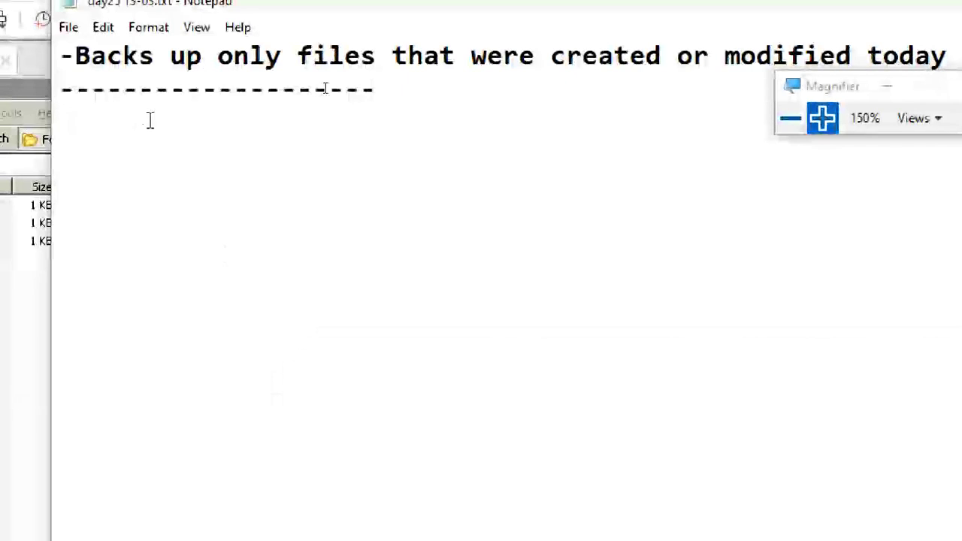
pyautogui.moveTo(224, 9); pyautogui.dragTo(723, 0)
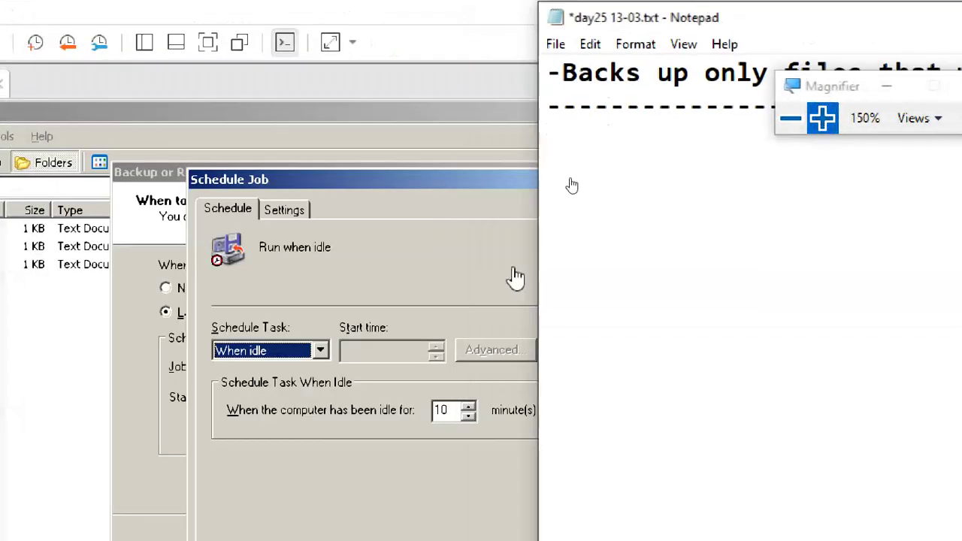
pyautogui.click(446, 194)
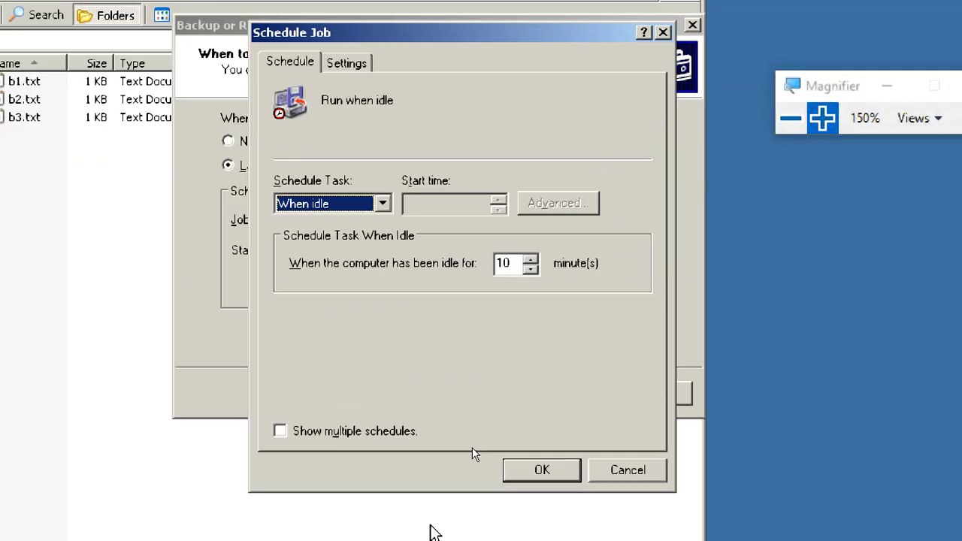
pyautogui.click(791, 118)
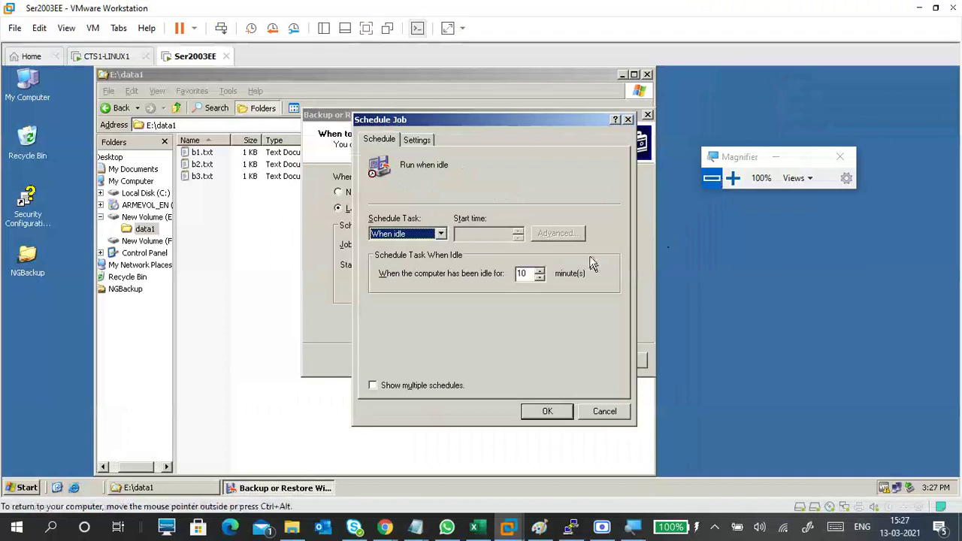
pyautogui.moveTo(498, 128); pyautogui.dragTo(233, 140)
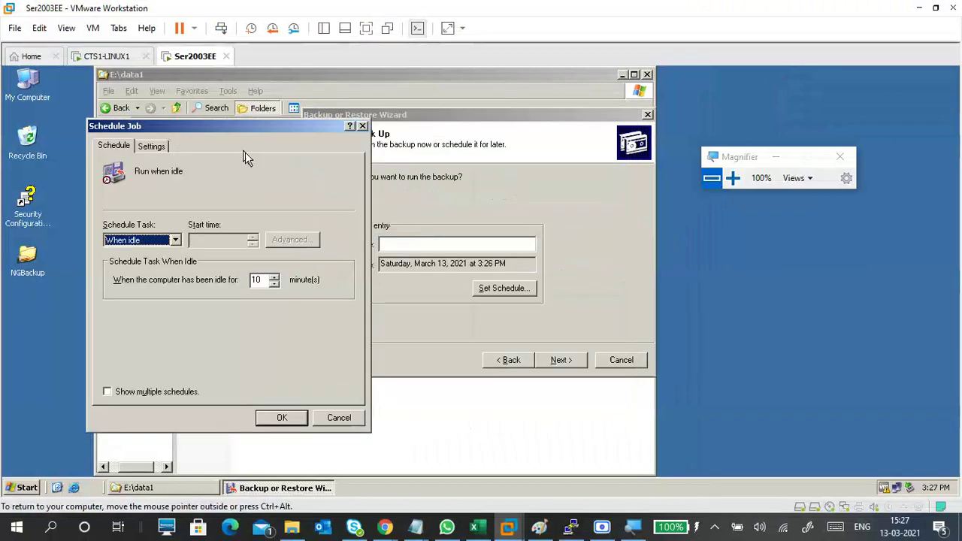
pyautogui.moveTo(417, 526)
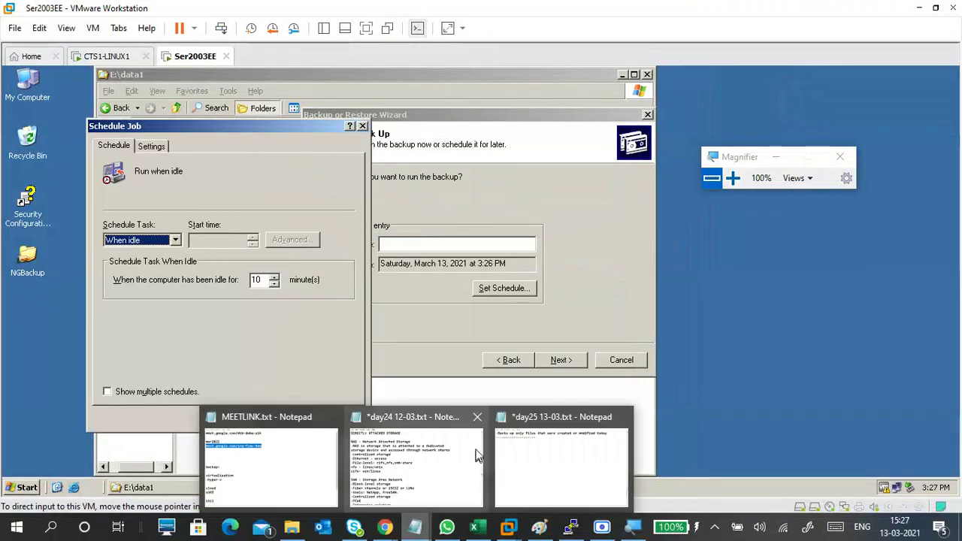
pyautogui.click(526, 451)
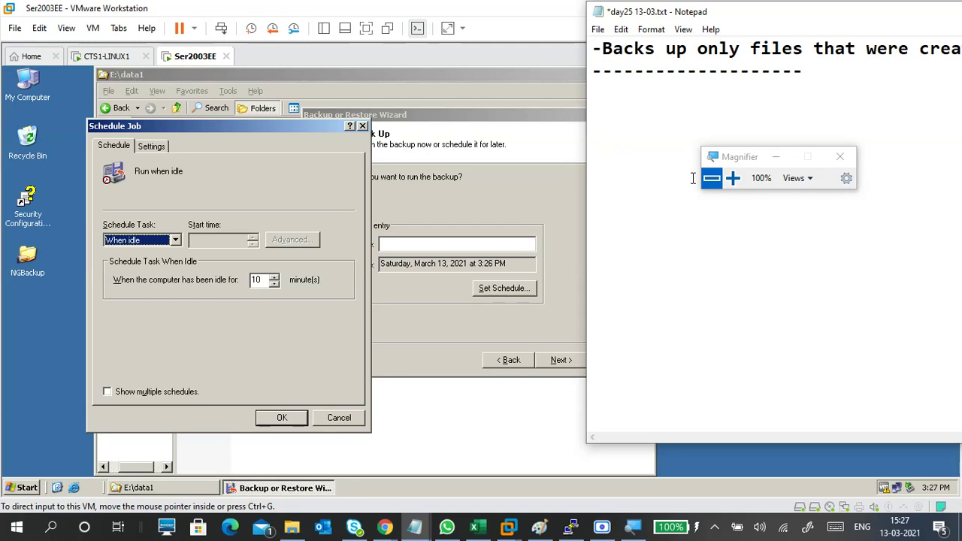
pyautogui.click(733, 179)
pyautogui.moveTo(665, 7); pyautogui.dragTo(397, 69)
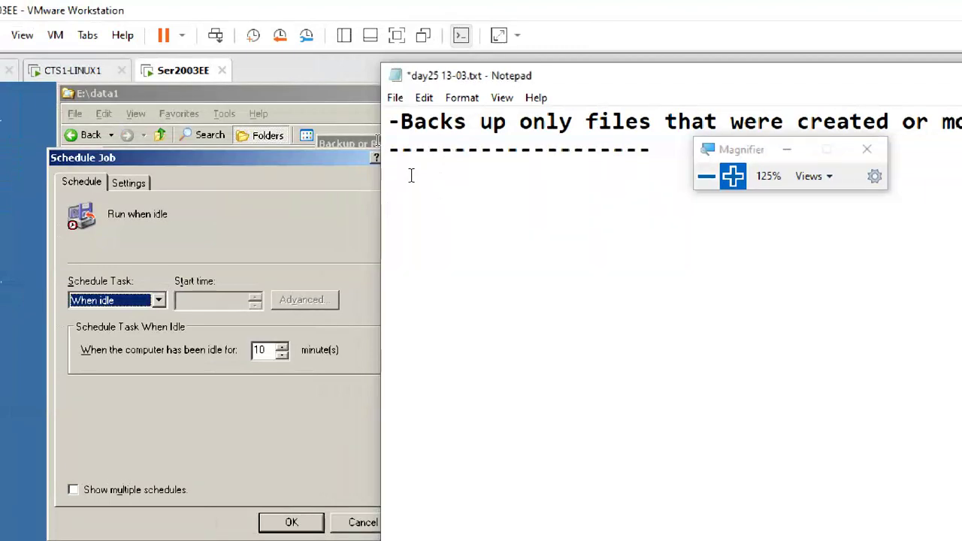
# - Type the heading 'Schedule Backup' below the dashed line, correcting the typos
pyautogui.write('SC')
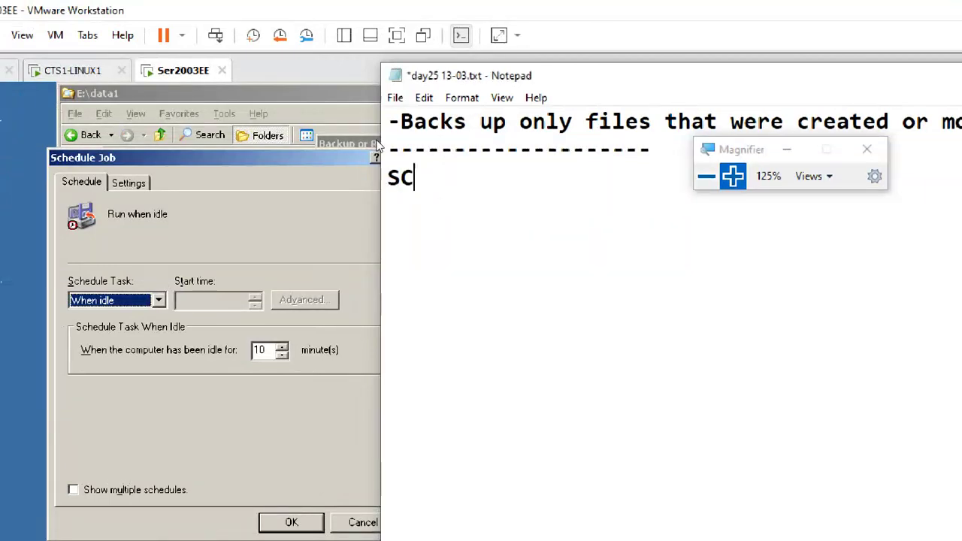
pyautogui.press('BackSpace')
pyautogui.write('chedule ')
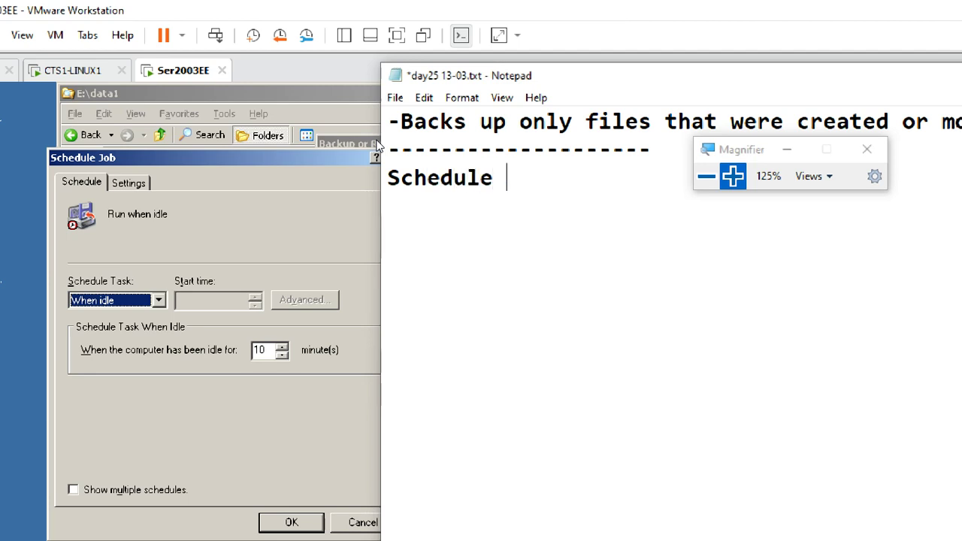
pyautogui.write('BAck')
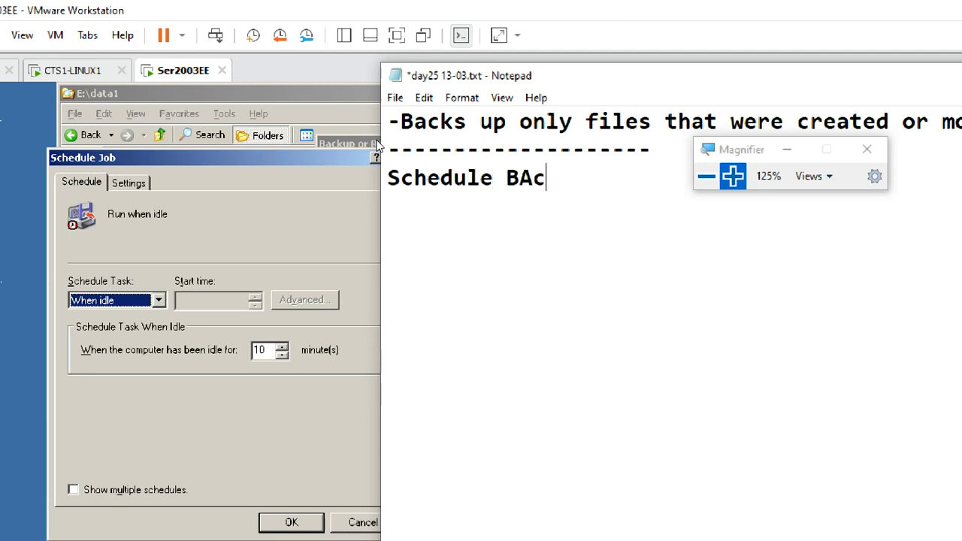
pyautogui.press('BackSpace')
pyautogui.press('BackSpace')
pyautogui.press('BackSpace')
pyautogui.write('c')
pyautogui.press('BackSpace')
pyautogui.write('ackup')
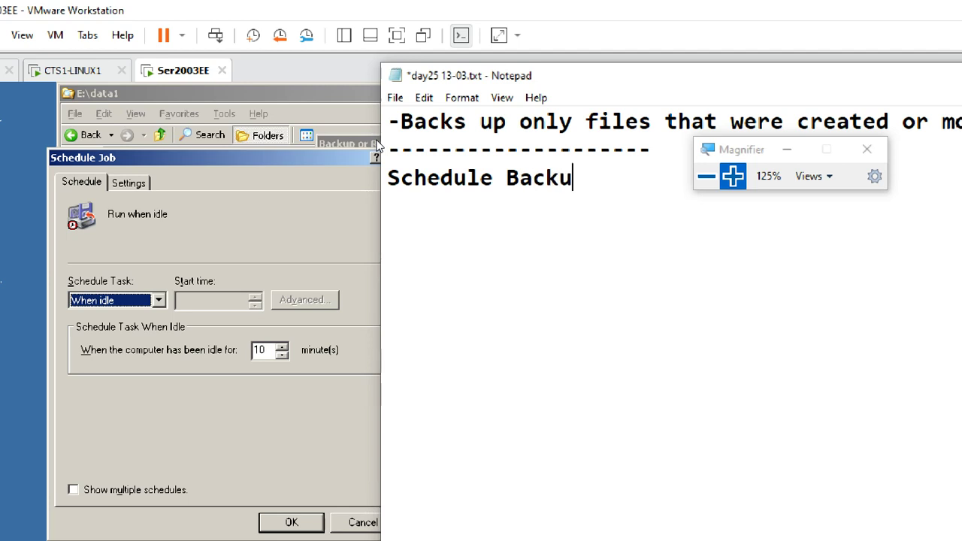
pyautogui.press('Return')
pyautogui.press('Return')
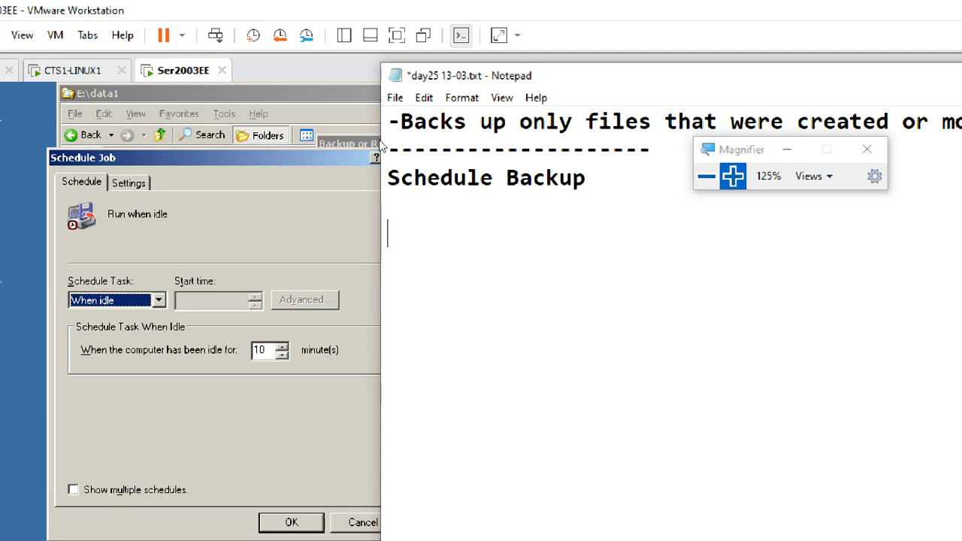
pyautogui.click(139, 252)
# - Set the VM backup job's schedule to Daily and reopen the frequency list to view all options
pyautogui.click(159, 300)
pyautogui.click(149, 316)
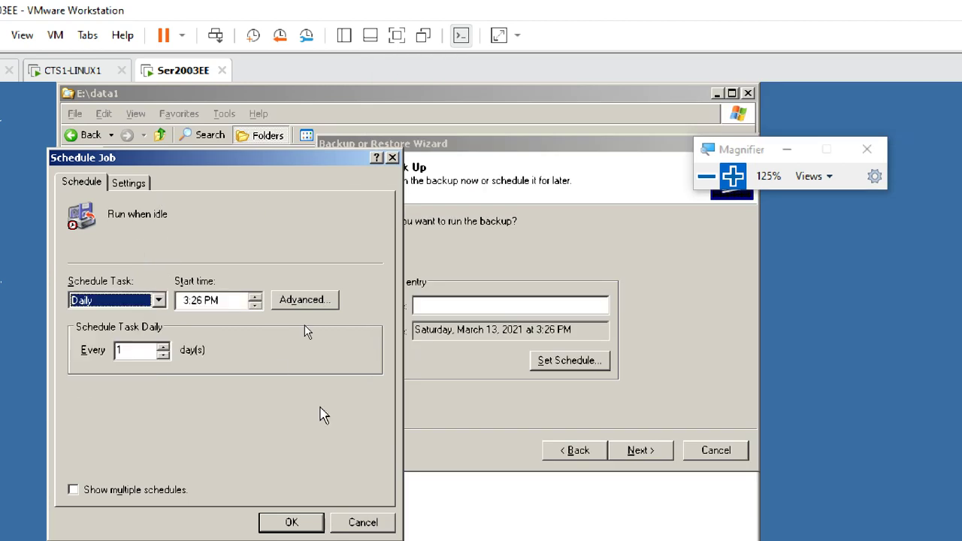
pyautogui.click(158, 300)
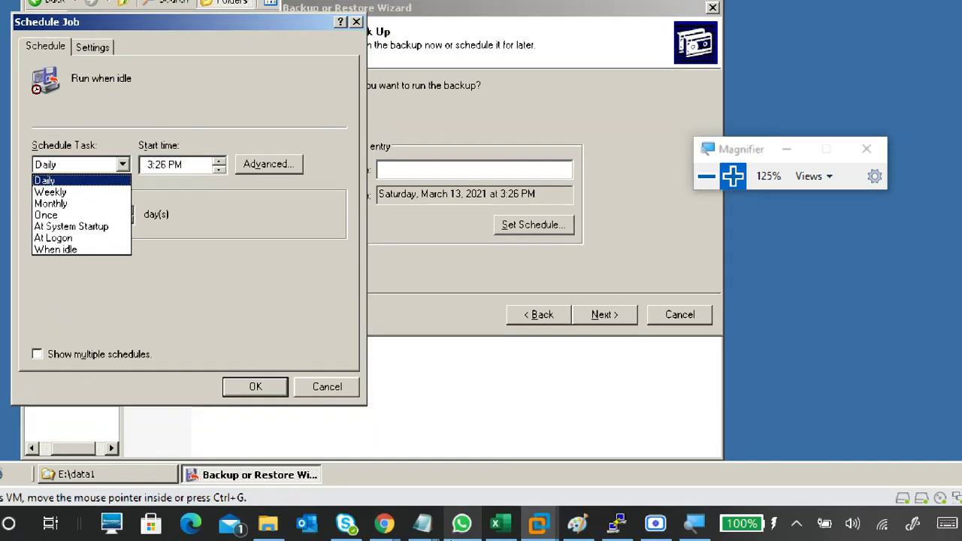
pyautogui.moveTo(423, 525)
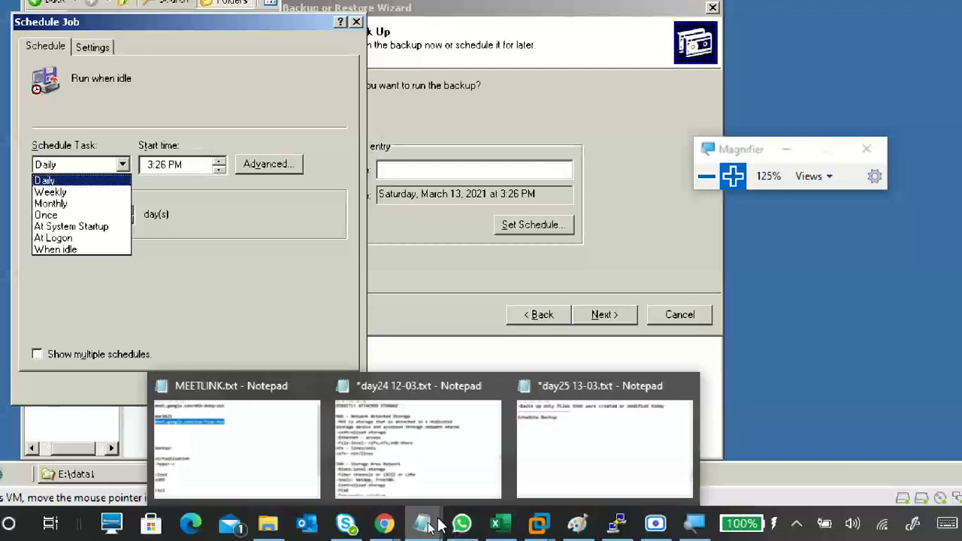
pyautogui.click(586, 423)
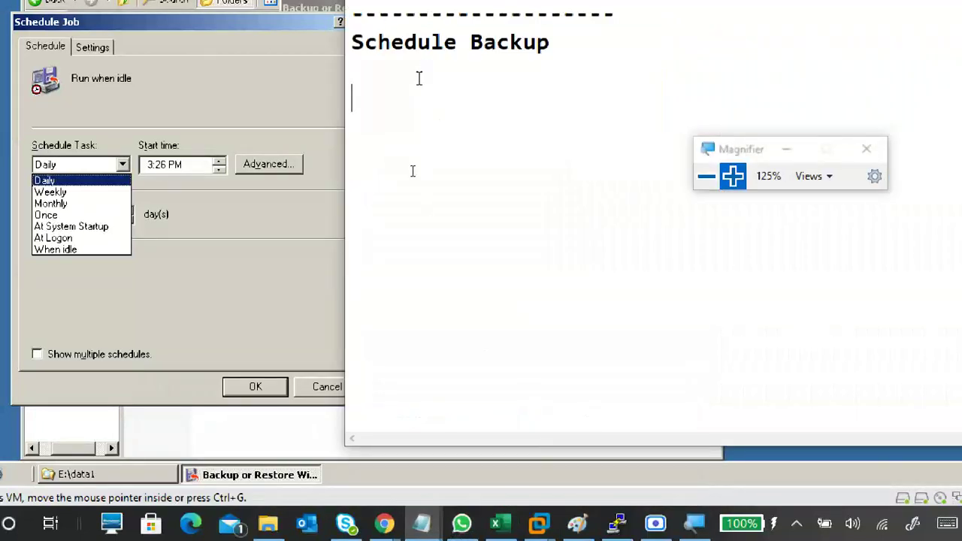
# - List Daily, Weekly and Monthly on separate lines under Schedule Backup
pyautogui.write('Daily')
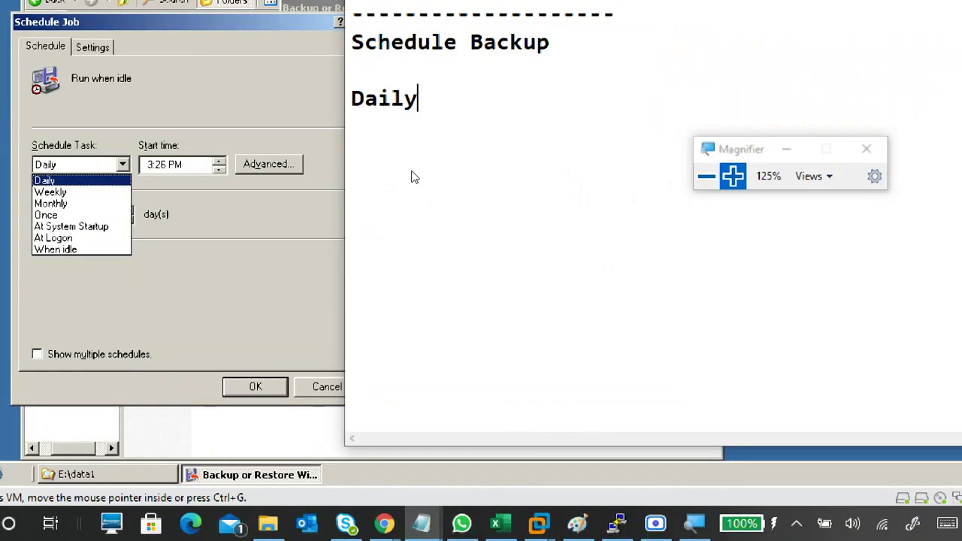
pyautogui.press('Return')
pyautogui.write('Wee')
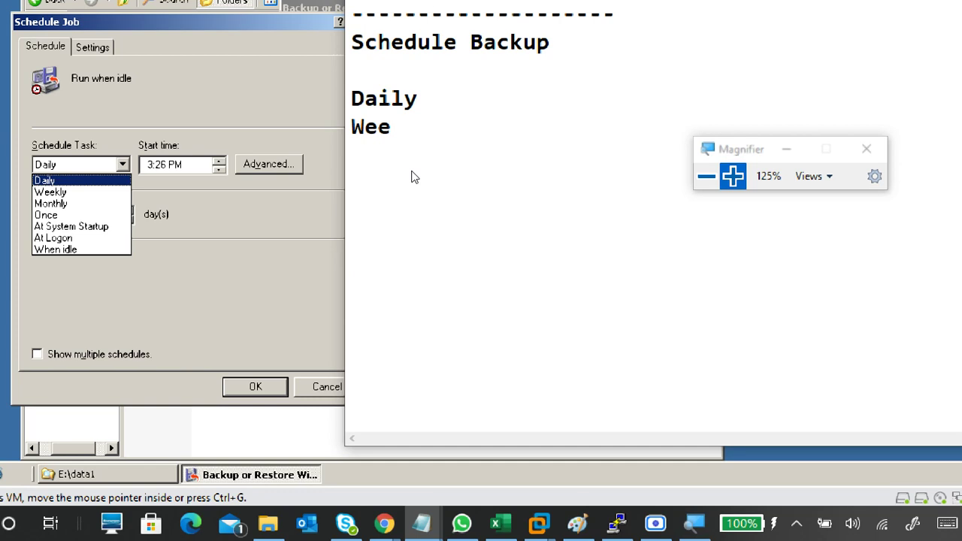
pyautogui.write('kly')
pyautogui.press('Return')
pyautogui.write('M')
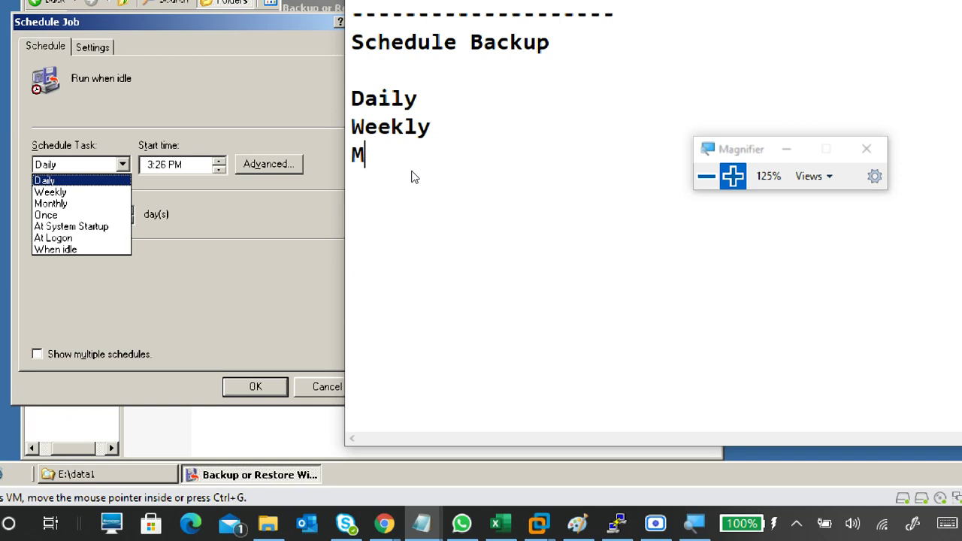
pyautogui.write('onth')
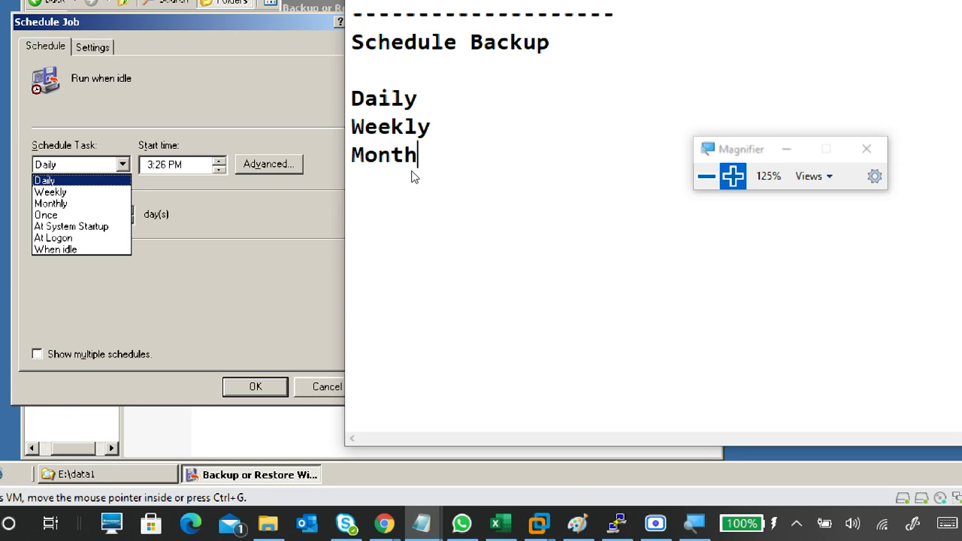
pyautogui.write('ly')
pyautogui.press('Return')
# - Add Once, At System Startup, At Logon and When idle on their own lines
pyautogui.write('Once')
pyautogui.press('Return')
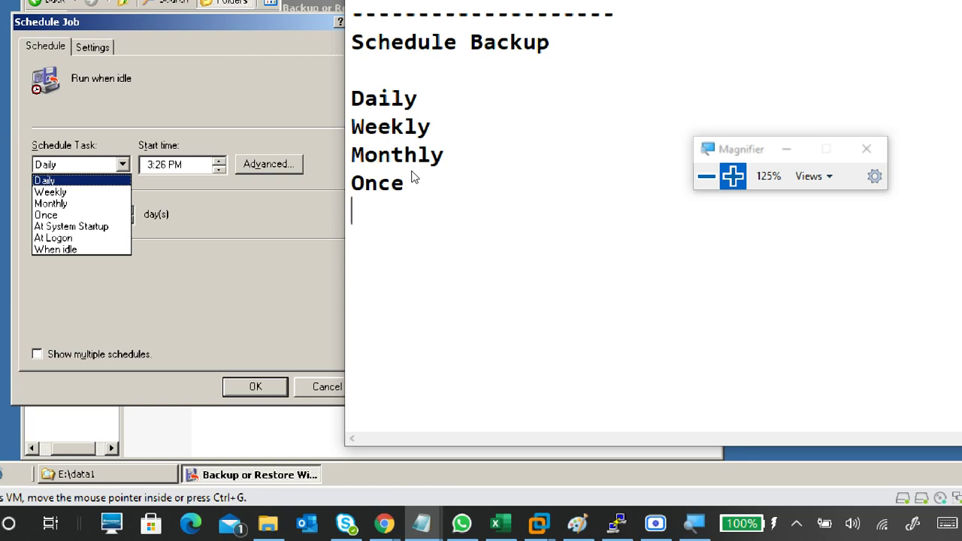
pyautogui.write('At Syste')
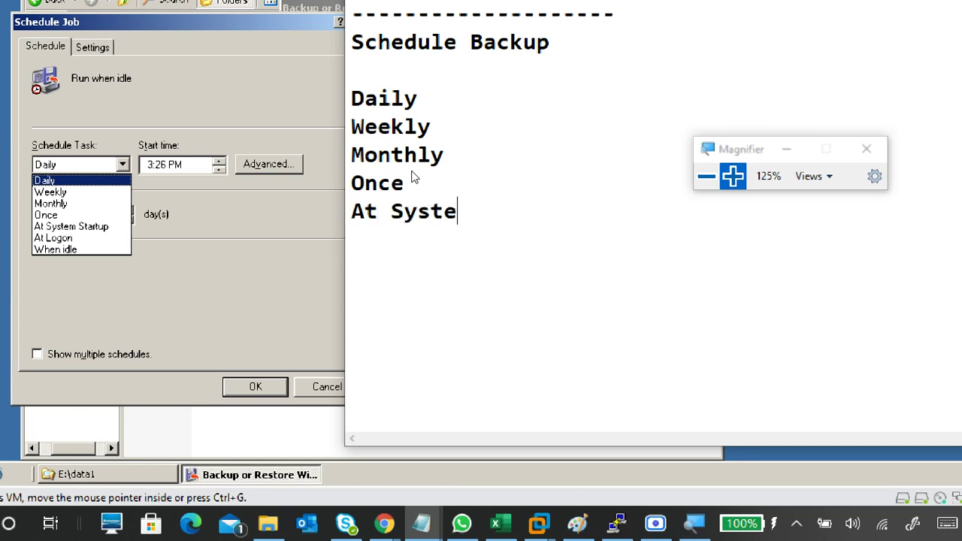
pyautogui.write('m Startup')
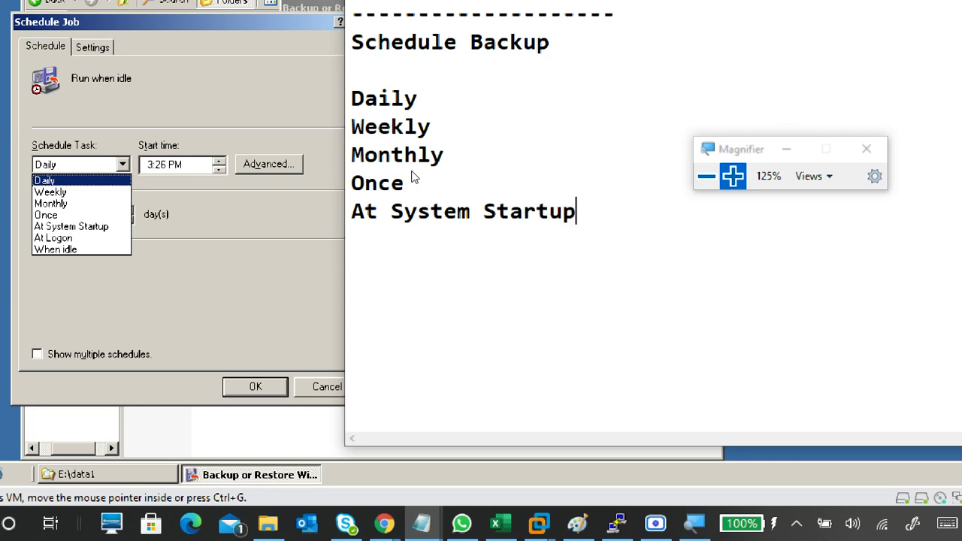
pyautogui.press('Return')
pyautogui.write('At Logon')
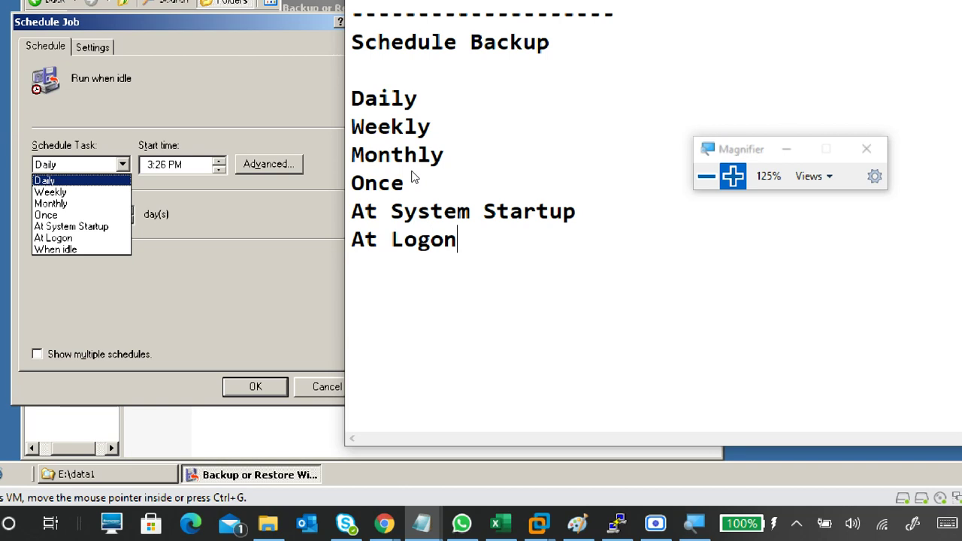
pyautogui.press('Return')
pyautogui.write('When i')
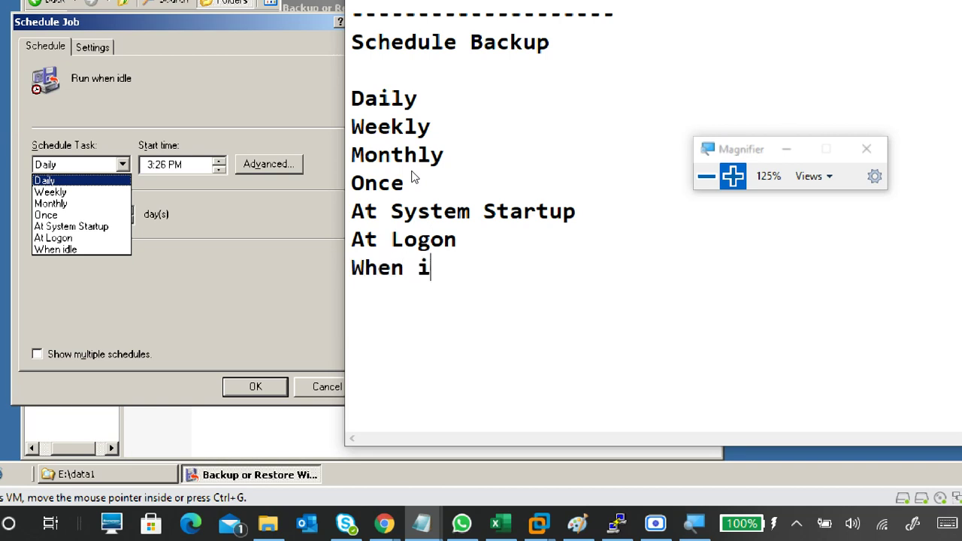
pyautogui.write('dle')
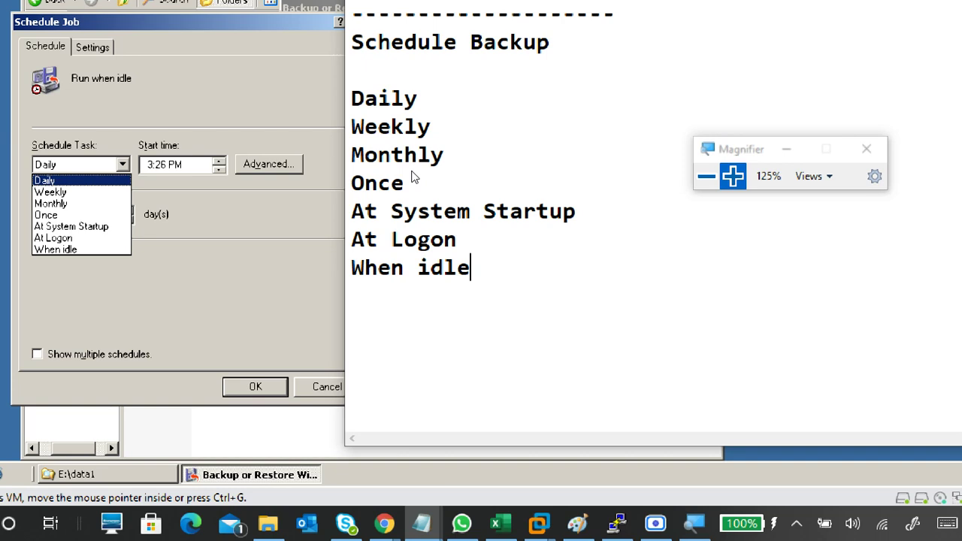
# - Try Daily, then a Weekly schedule on Mondays with the interval set to every 2 weeks
pyautogui.click(247, 279)
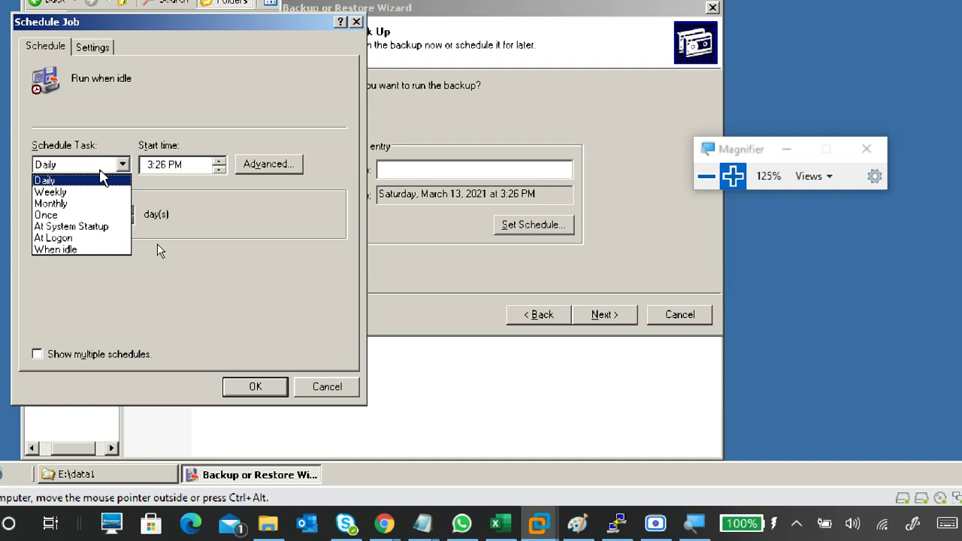
pyautogui.click(218, 288)
pyautogui.click(733, 176)
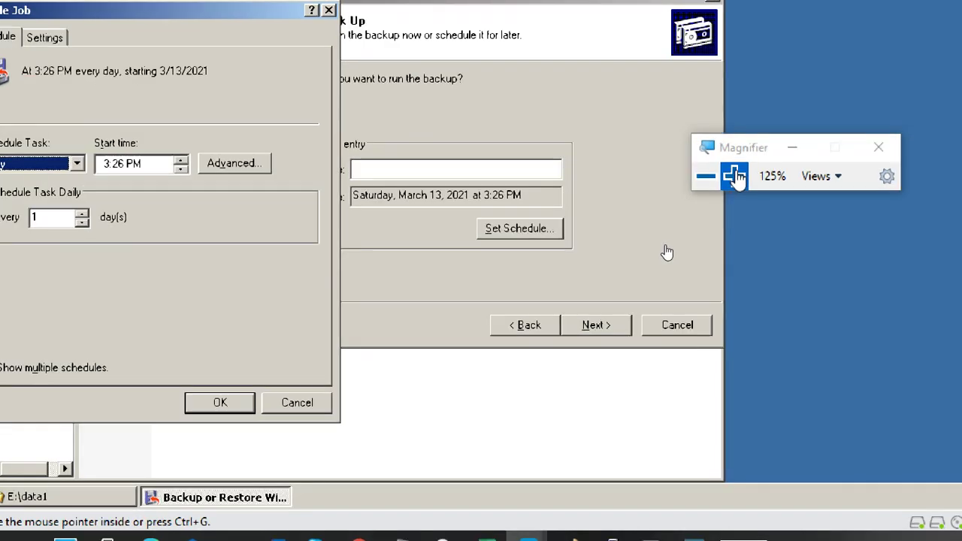
pyautogui.click(733, 176)
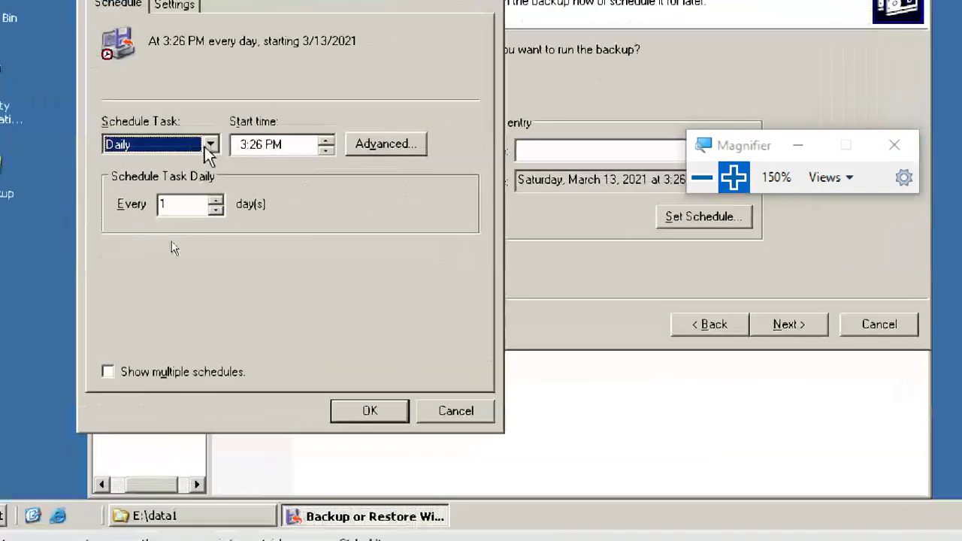
pyautogui.click(211, 145)
pyautogui.click(215, 178)
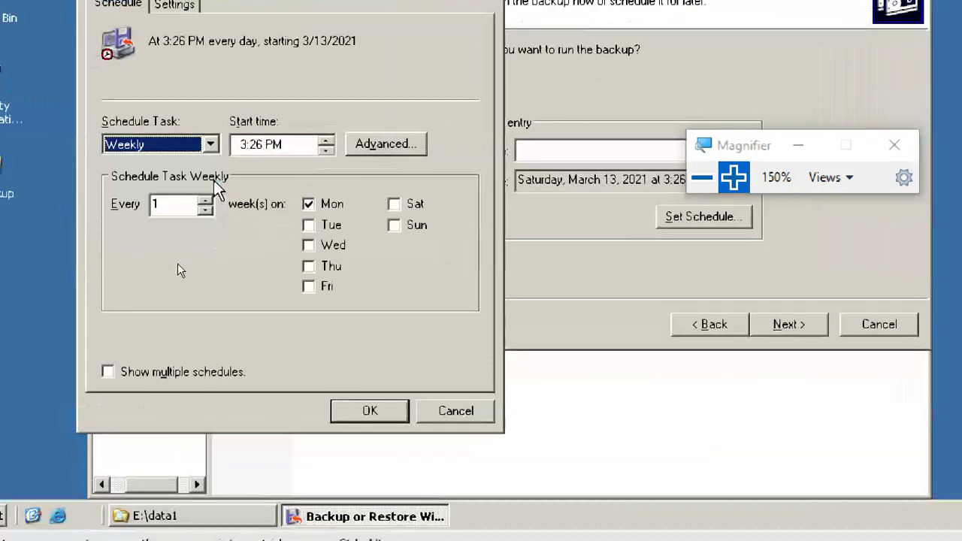
pyautogui.click(308, 203)
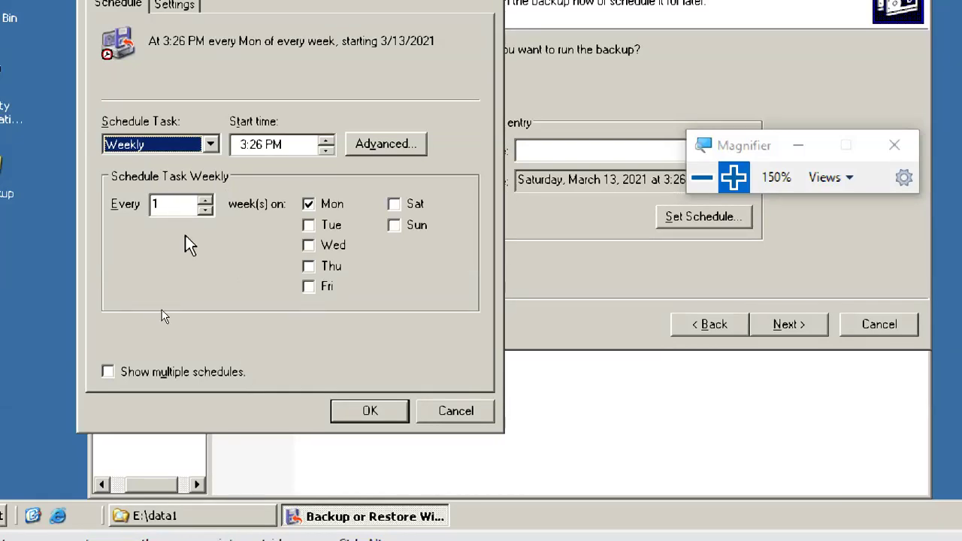
pyautogui.click(205, 199)
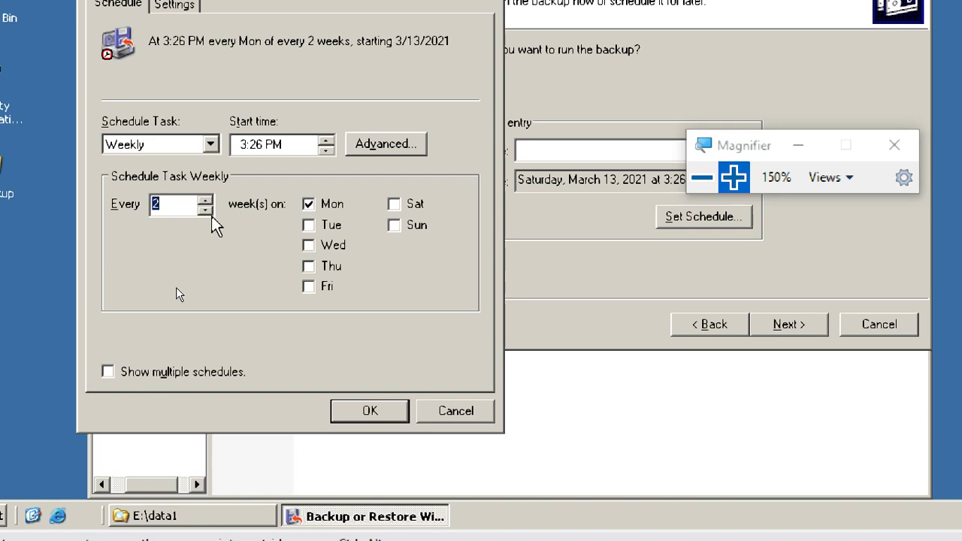
pyautogui.click(205, 200)
pyautogui.click(206, 211)
pyautogui.click(207, 211)
# - Switch to Monthly at 3:26 PM on day 1, leaving all twelve months selected
pyautogui.click(212, 144)
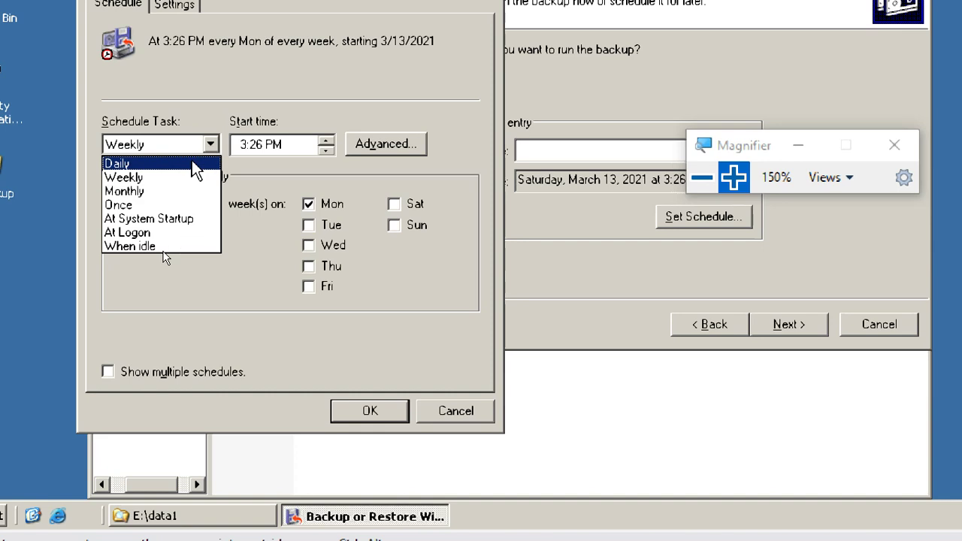
pyautogui.click(177, 189)
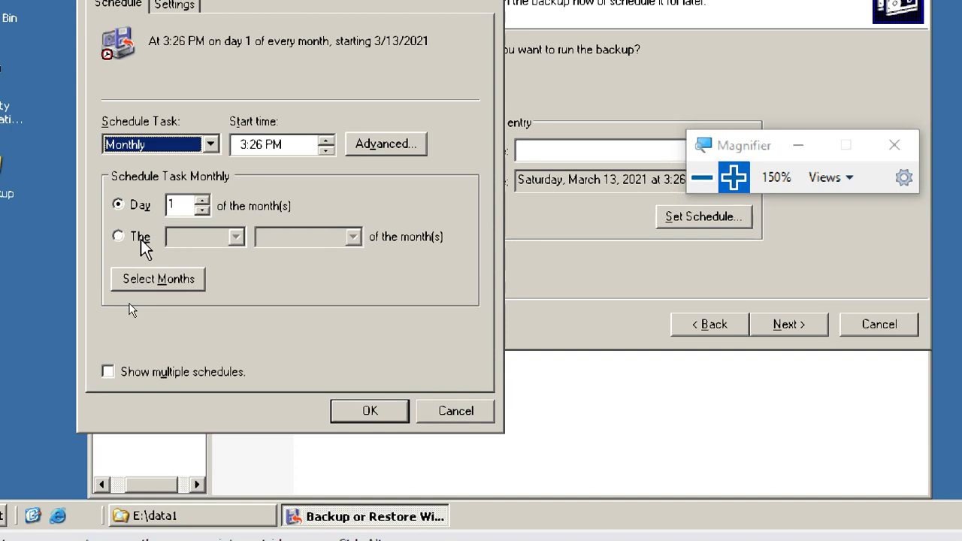
pyautogui.click(194, 284)
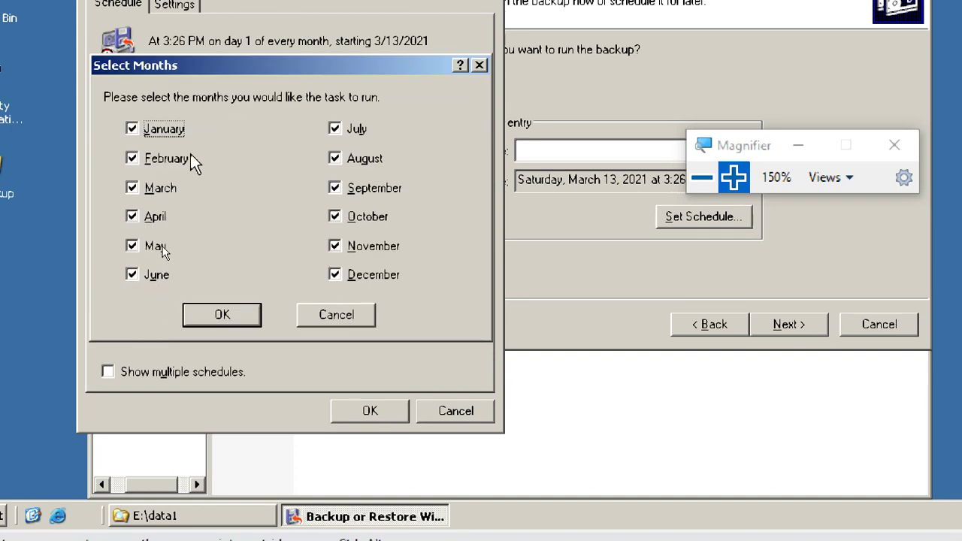
pyautogui.click(344, 316)
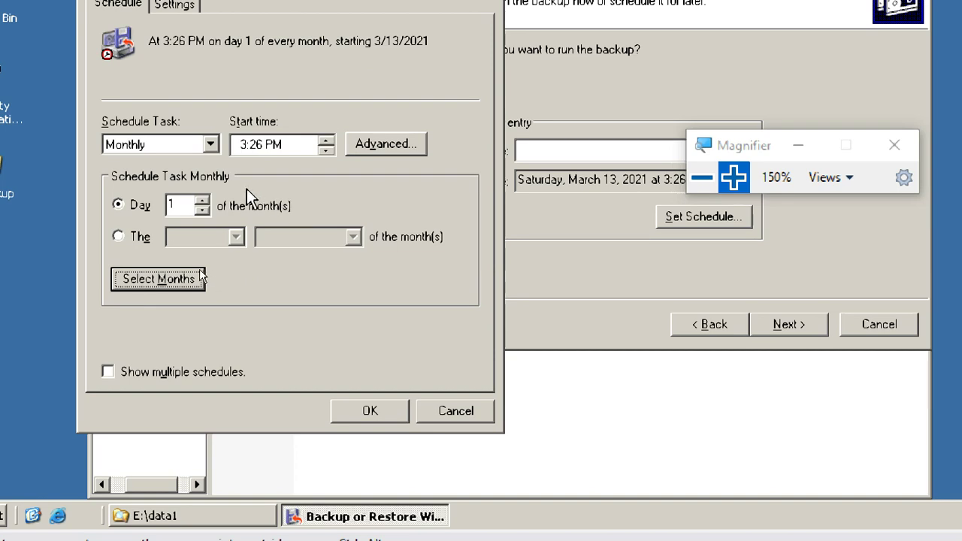
# - Try Once, At System Startup and At Logon, then settle on When idle after 10 minutes
pyautogui.click(210, 146)
pyautogui.click(177, 204)
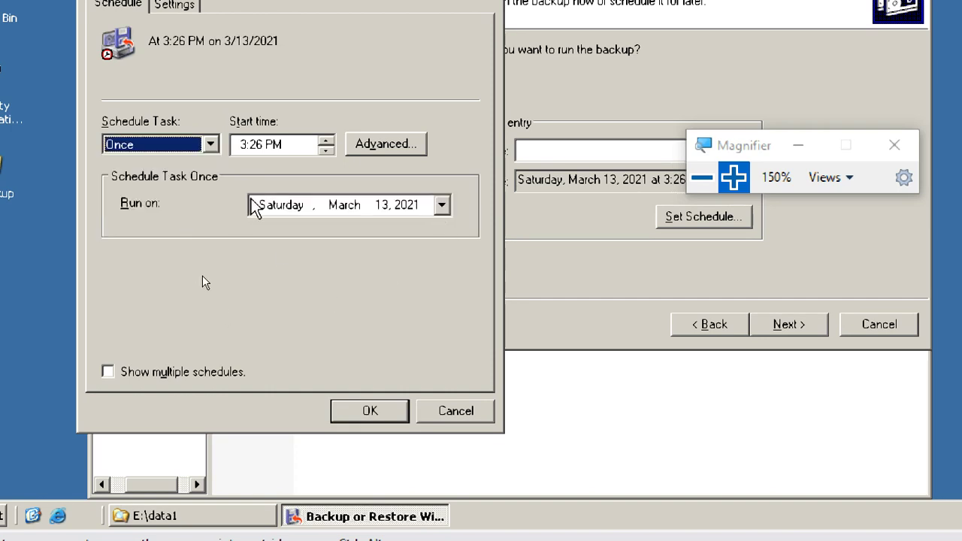
pyautogui.click(210, 145)
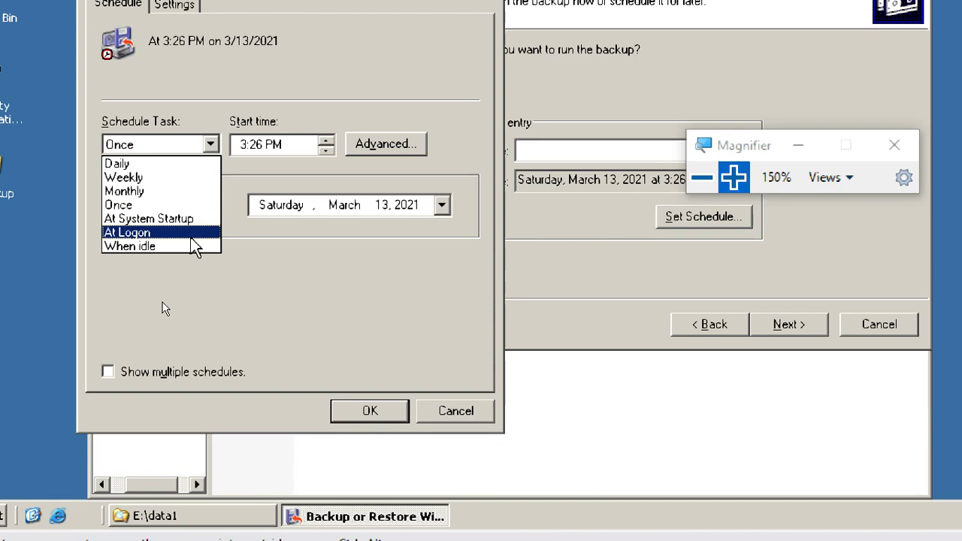
pyautogui.click(188, 220)
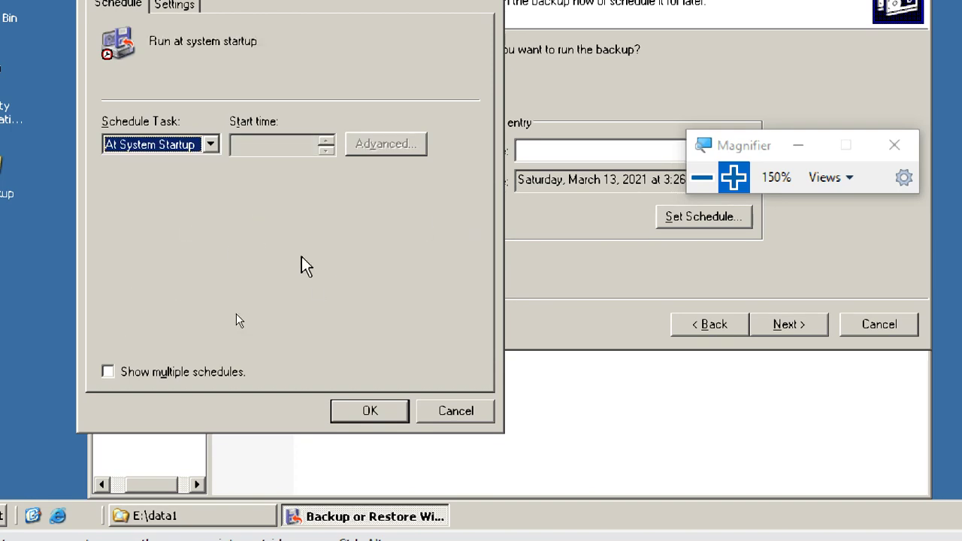
pyautogui.click(212, 146)
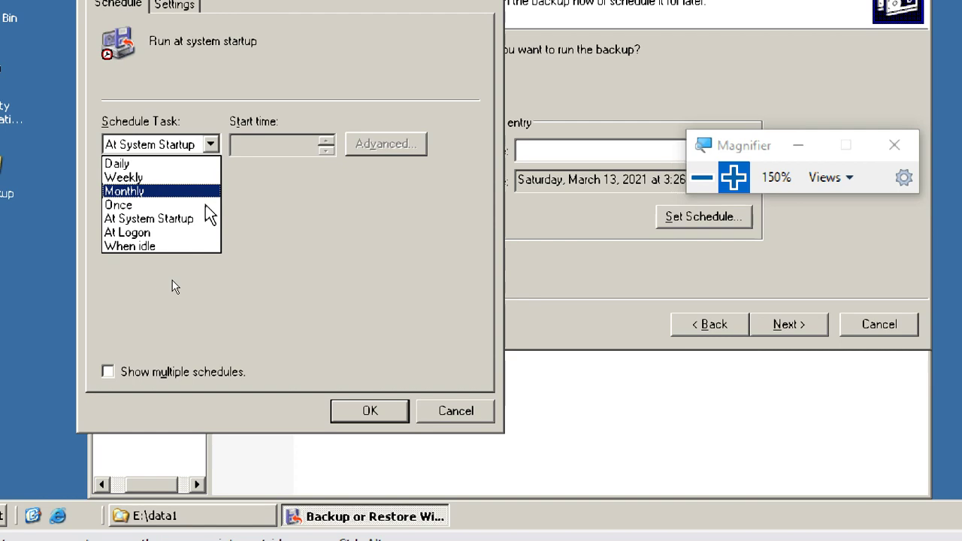
pyautogui.click(191, 236)
pyautogui.click(212, 144)
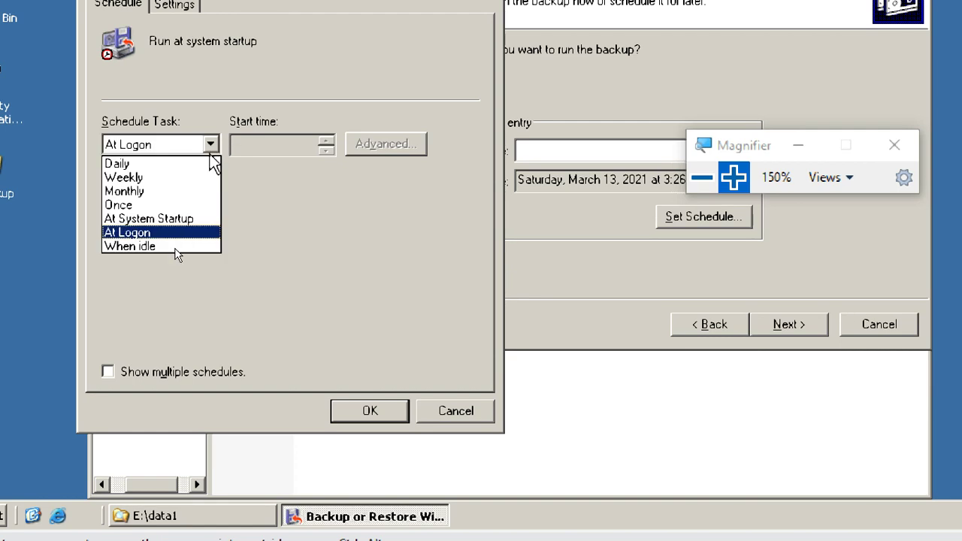
pyautogui.click(181, 246)
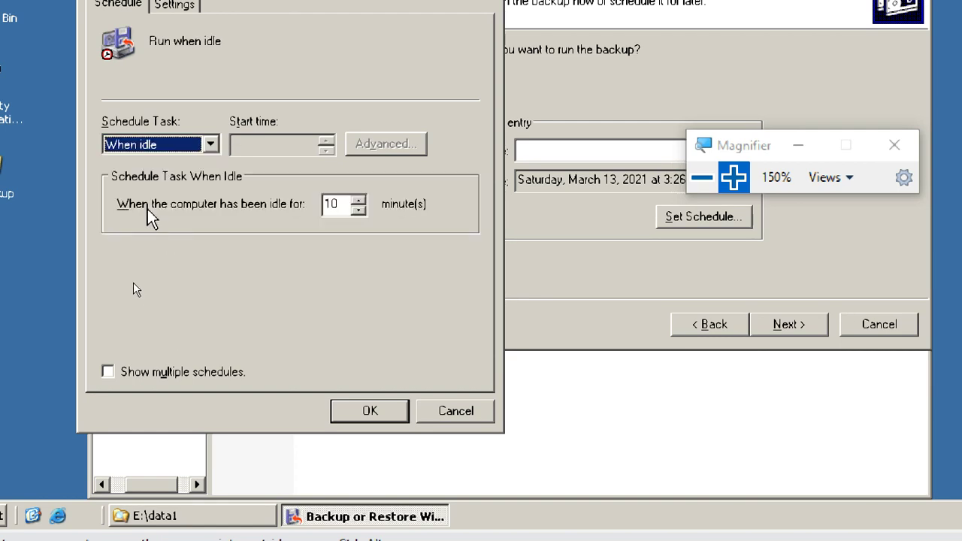
pyautogui.click(338, 204)
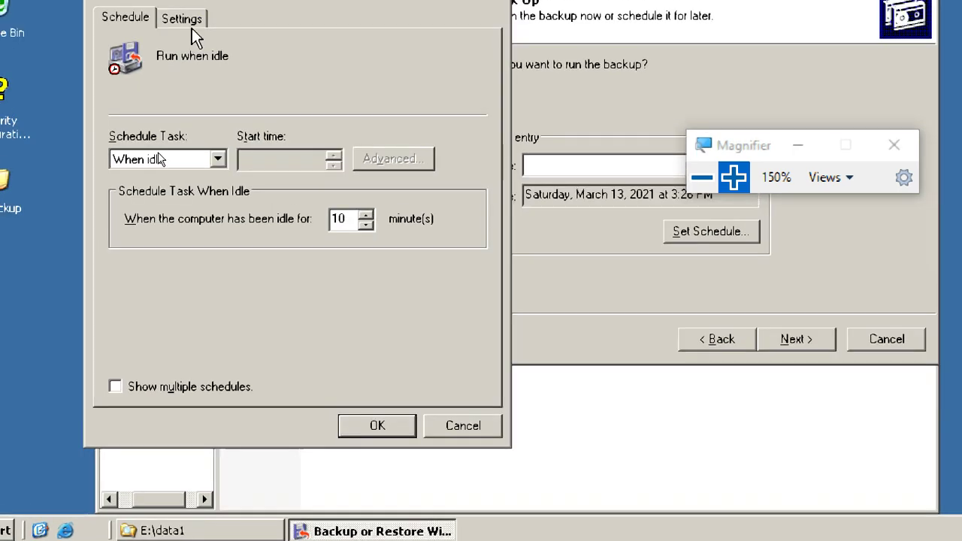
# - Cancel the schedule settings, set the backup to run Now, and cancel the Backup or Restore Wizard
pyautogui.click(176, 6)
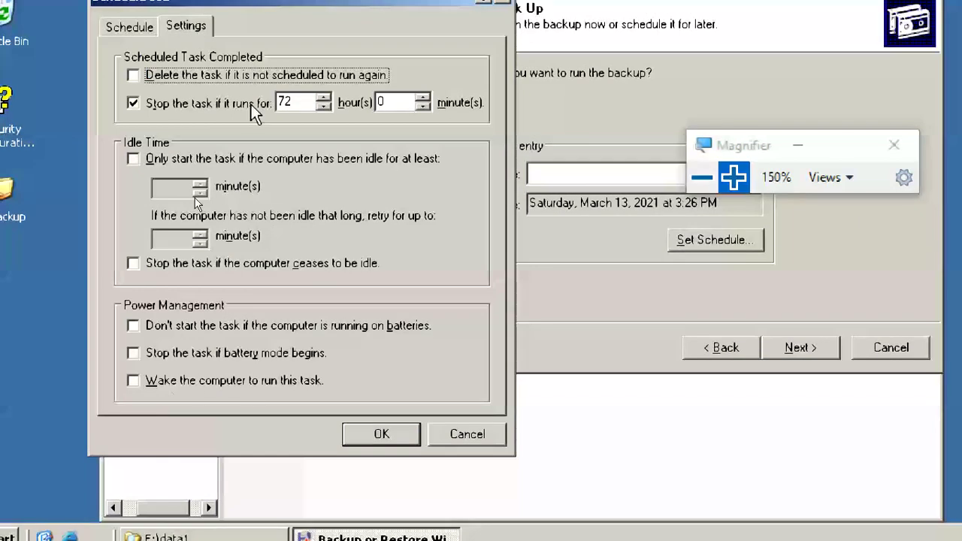
pyautogui.click(475, 435)
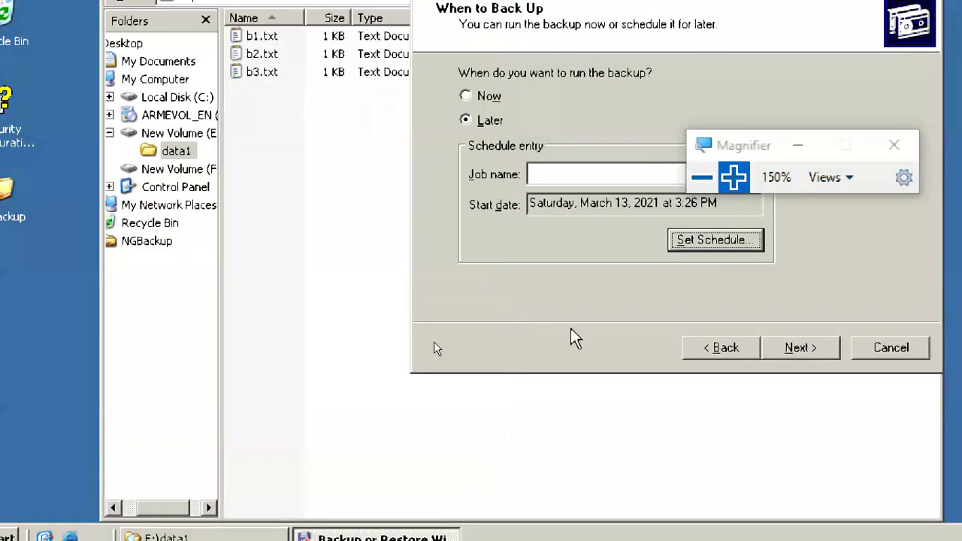
pyautogui.click(260, 160)
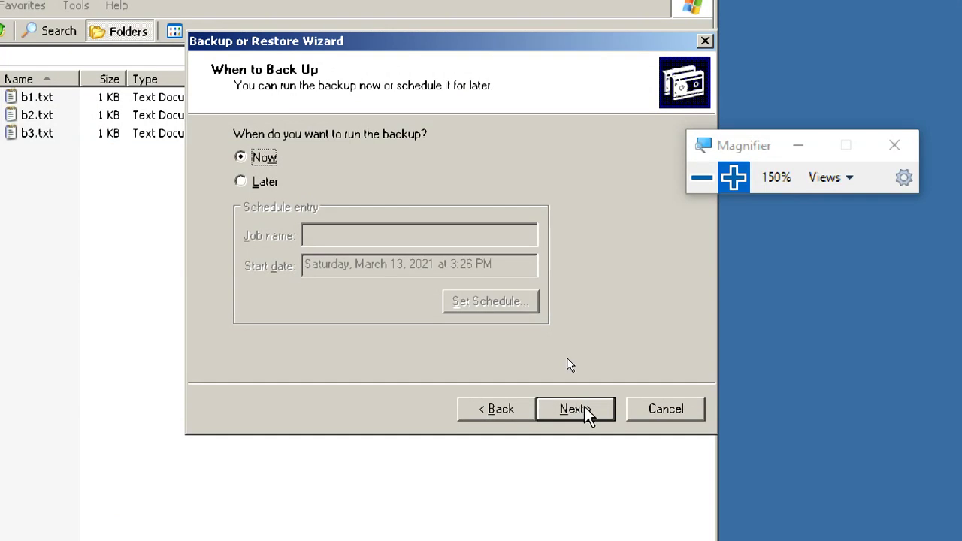
pyautogui.click(654, 410)
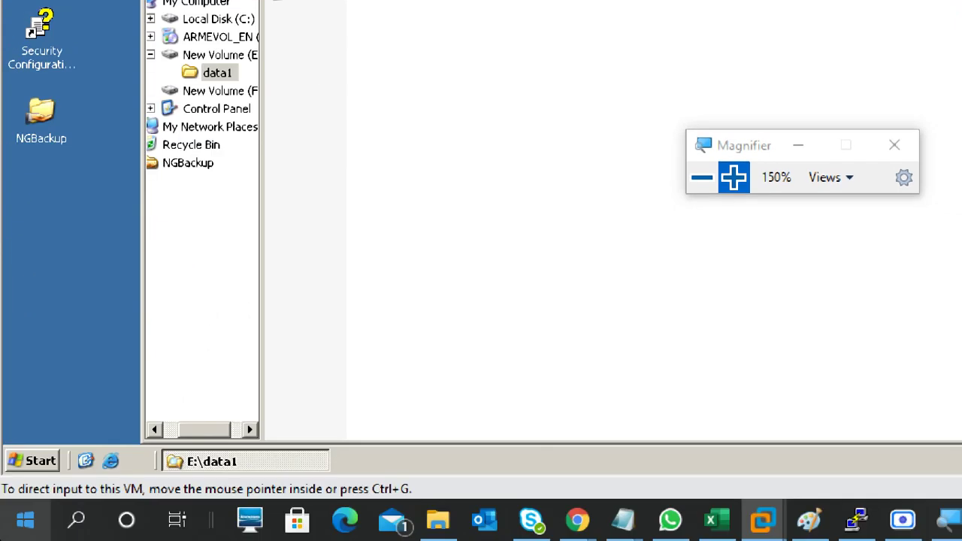
# - Relaunch Backup and choose 'Let me choose what to back up' in the wizard
pyautogui.click(34, 459)
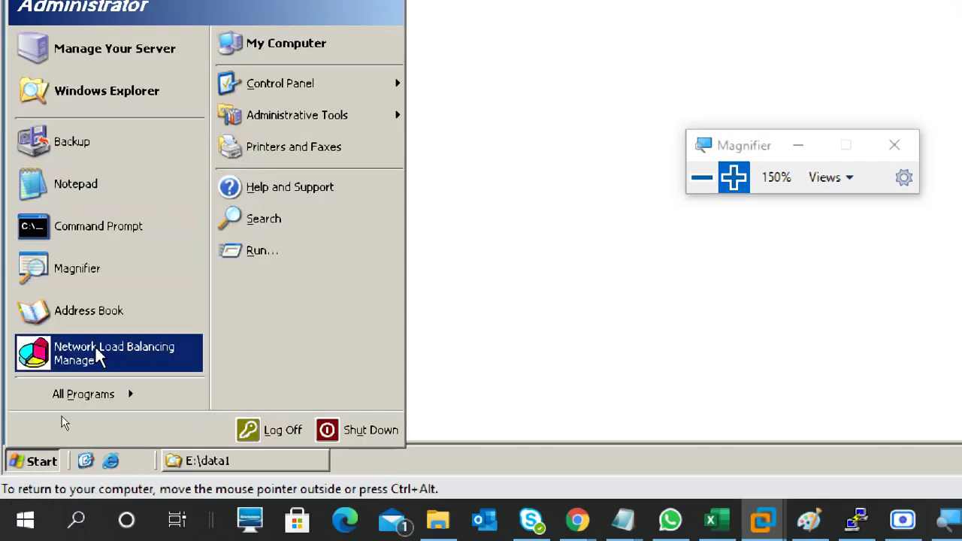
pyautogui.moveTo(77, 392)
pyautogui.moveTo(217, 293)
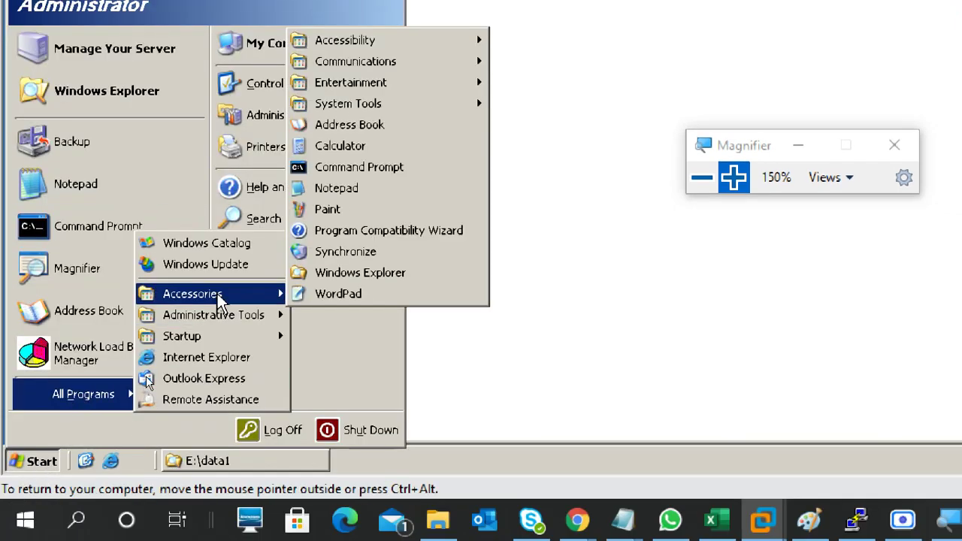
pyautogui.moveTo(424, 102)
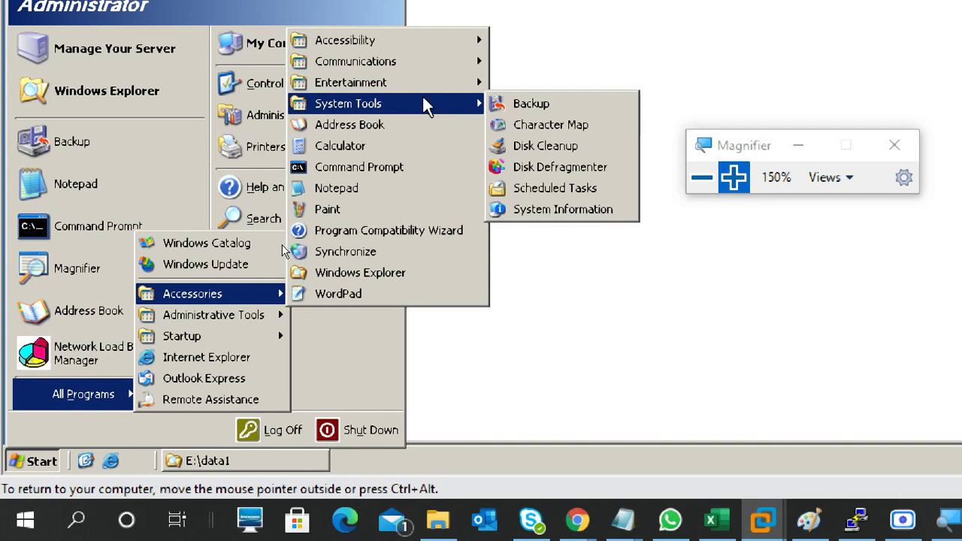
pyautogui.click(545, 103)
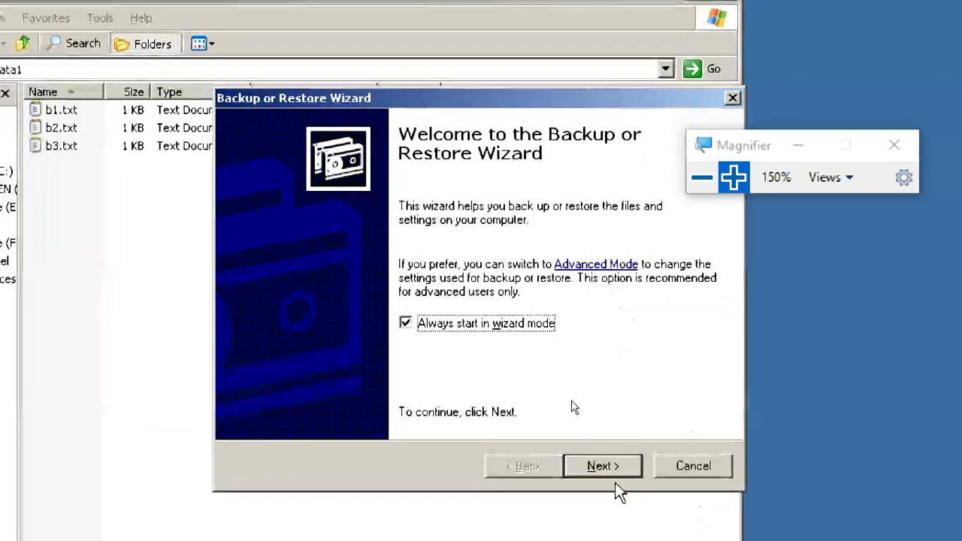
pyautogui.click(610, 471)
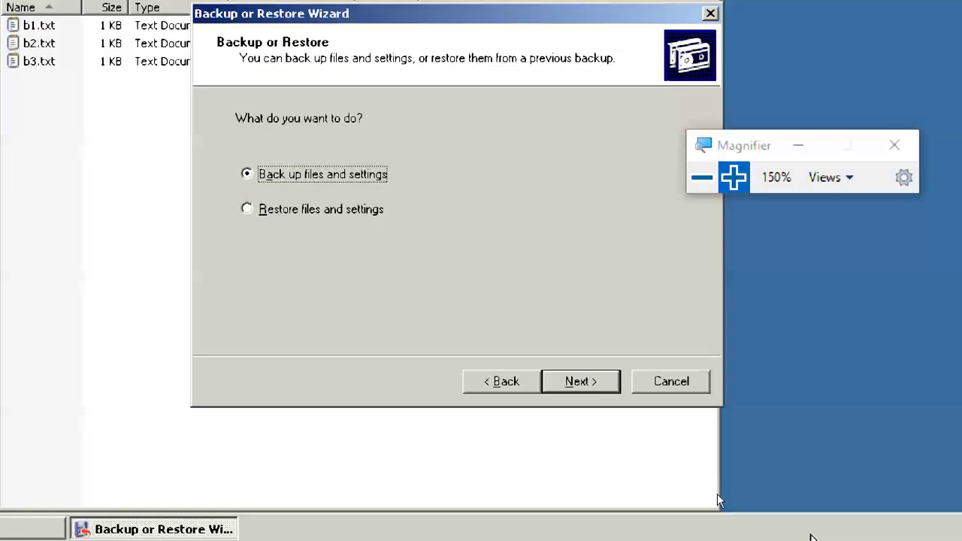
pyautogui.click(595, 430)
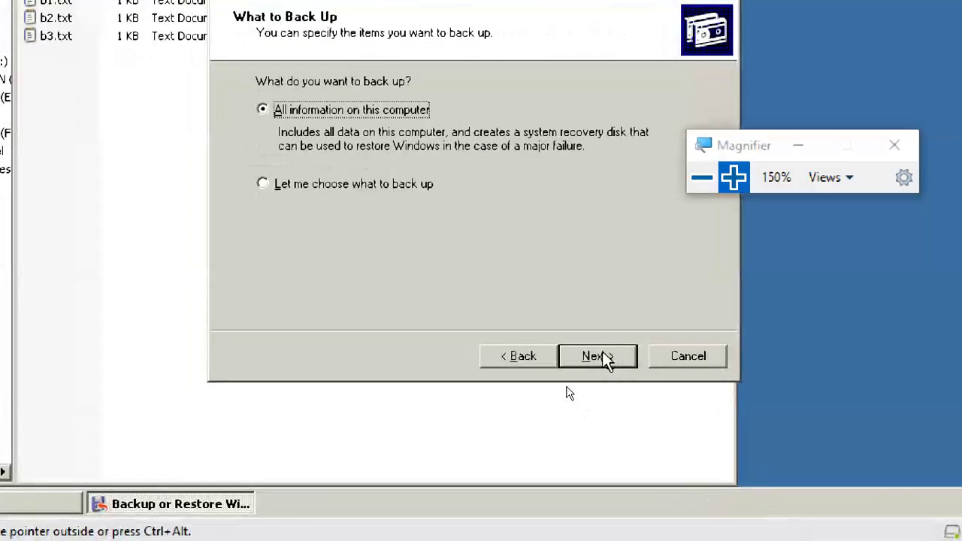
pyautogui.click(339, 189)
pyautogui.click(604, 346)
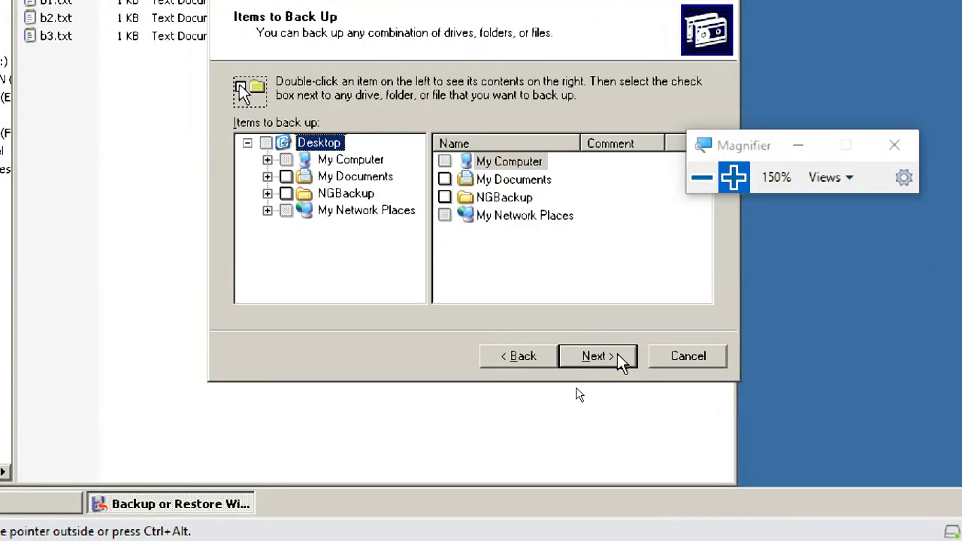
# - Expand My Computer > New Volume (E:), tick the data1 folder, and continue
pyautogui.click(328, 160)
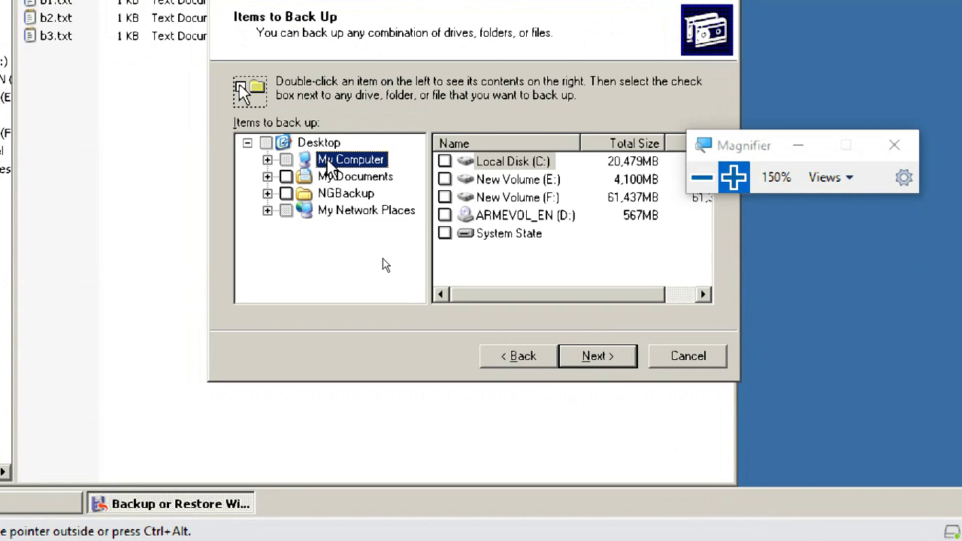
pyautogui.click(267, 160)
pyautogui.click(366, 196)
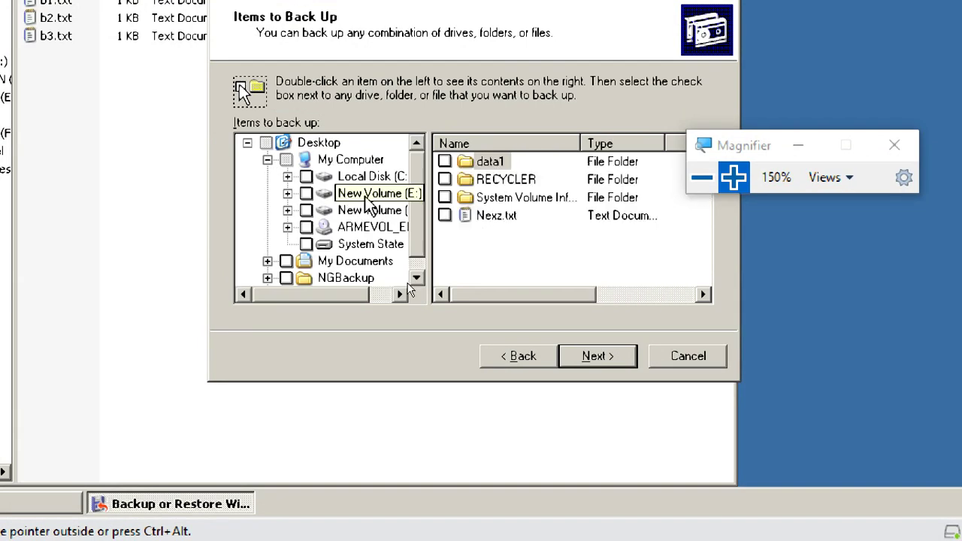
pyautogui.click(306, 194)
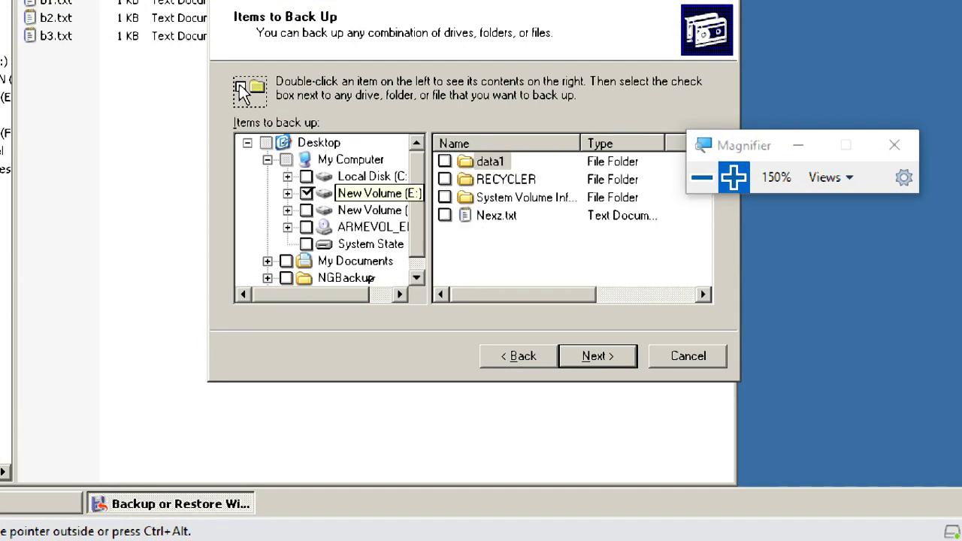
pyautogui.click(367, 194)
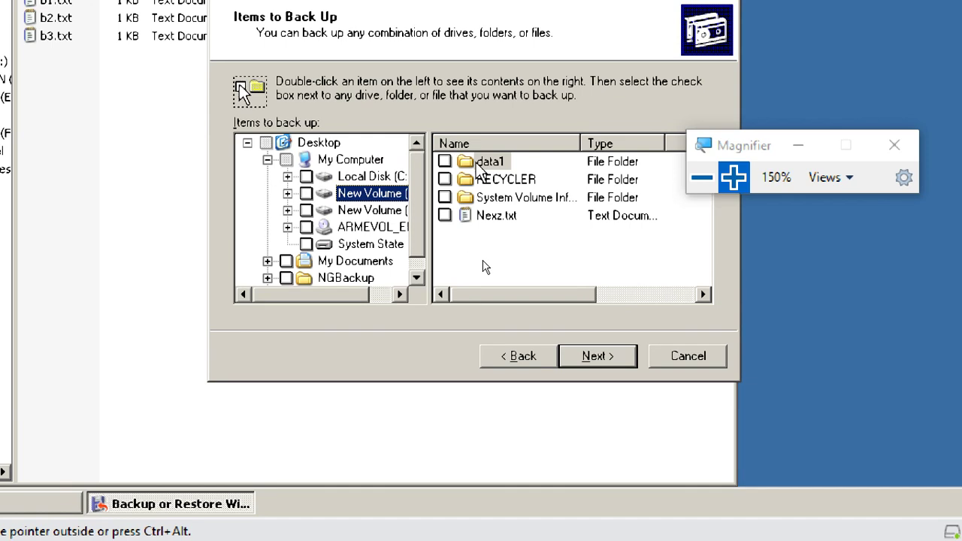
pyautogui.press('Tab')
pyautogui.press('space')
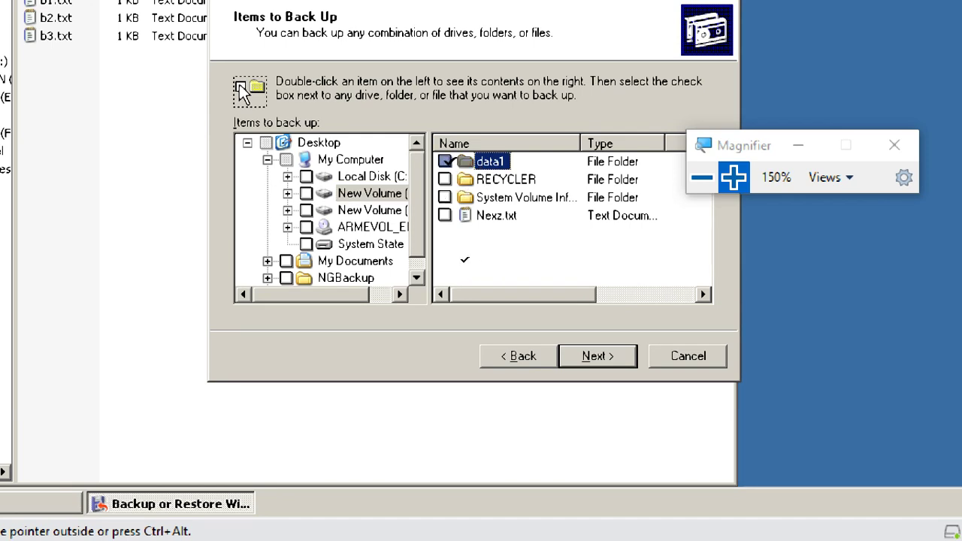
pyautogui.press('Return')
pyautogui.click(485, 163)
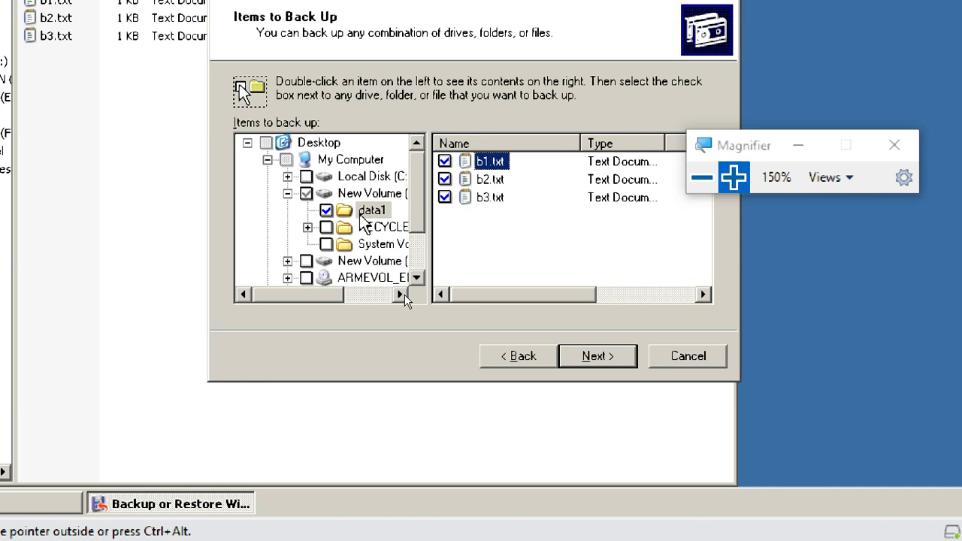
pyautogui.click(591, 359)
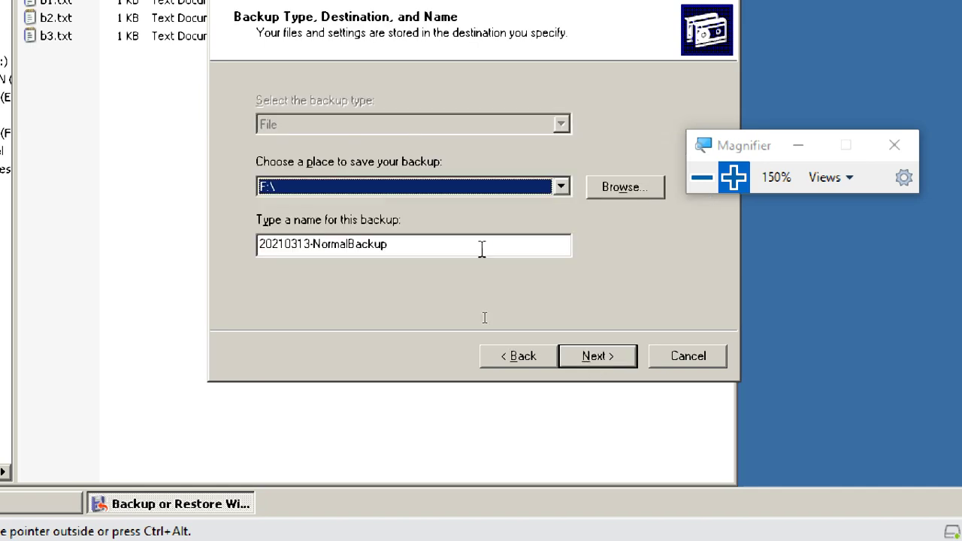
# - Keep F:\ as the destination and 20210313-NormalBackup as the backup name
pyautogui.click(450, 242)
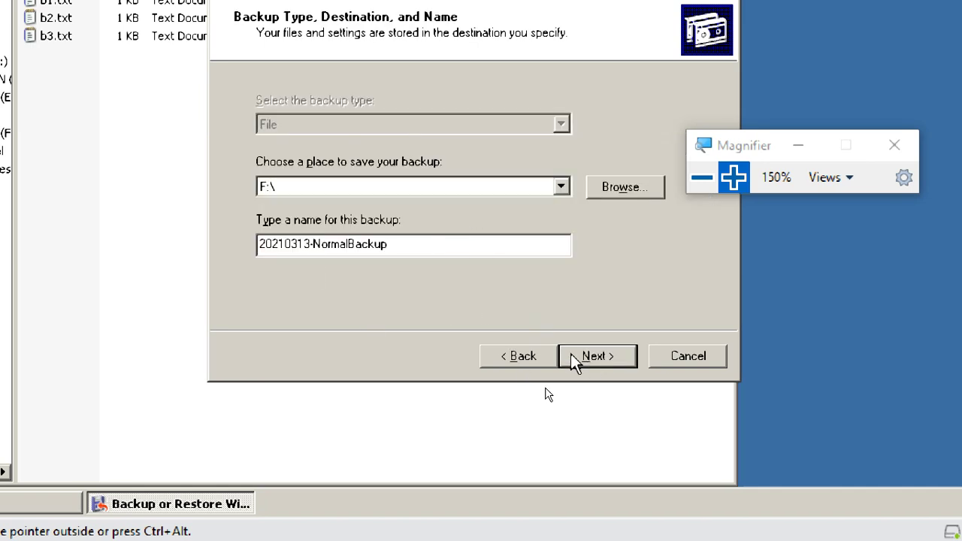
pyautogui.moveTo(419, 242); pyautogui.dragTo(258, 242)
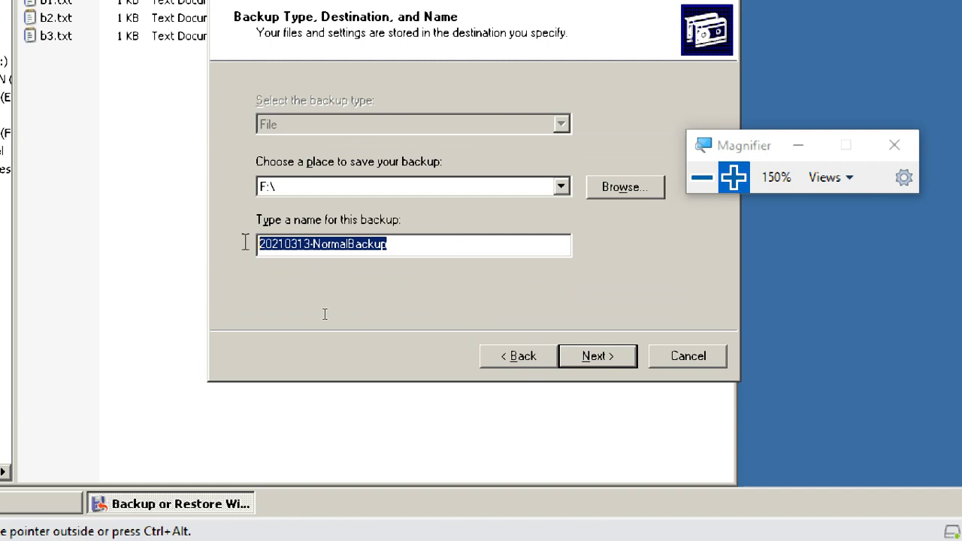
pyautogui.click(406, 239)
pyautogui.click(576, 360)
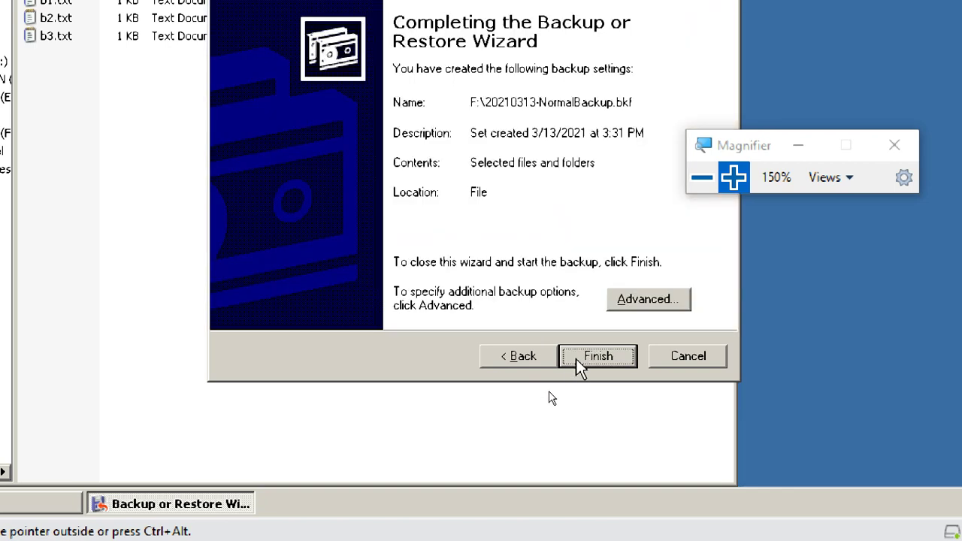
# - Keep the Normal backup type and default options, run it now, and start the backup
pyautogui.click(615, 298)
pyautogui.click(351, 103)
pyautogui.click(351, 103)
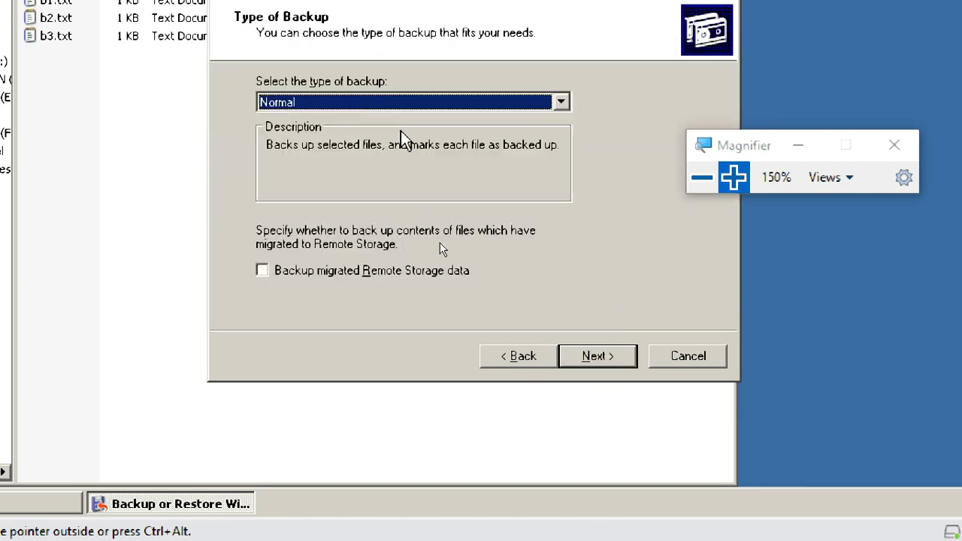
pyautogui.click(614, 360)
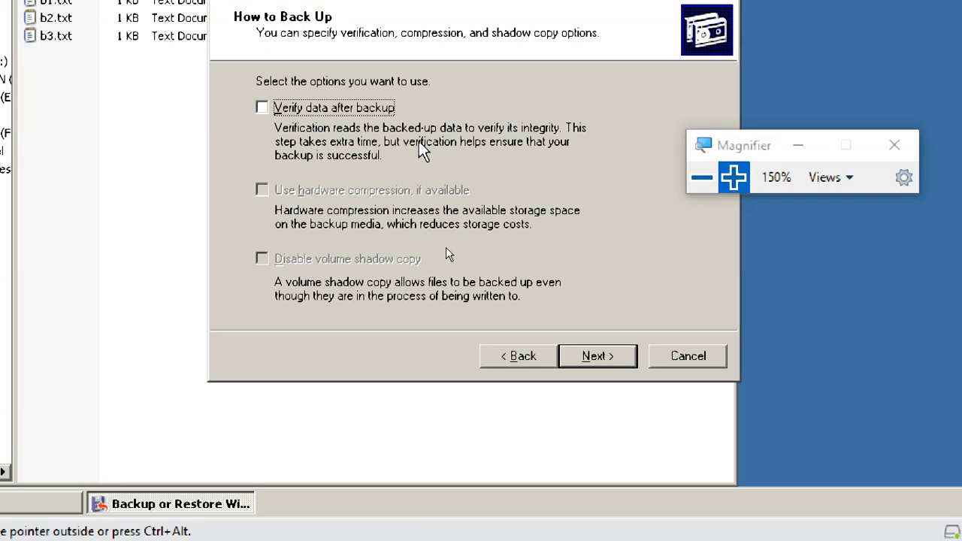
pyautogui.click(615, 360)
pyautogui.click(598, 359)
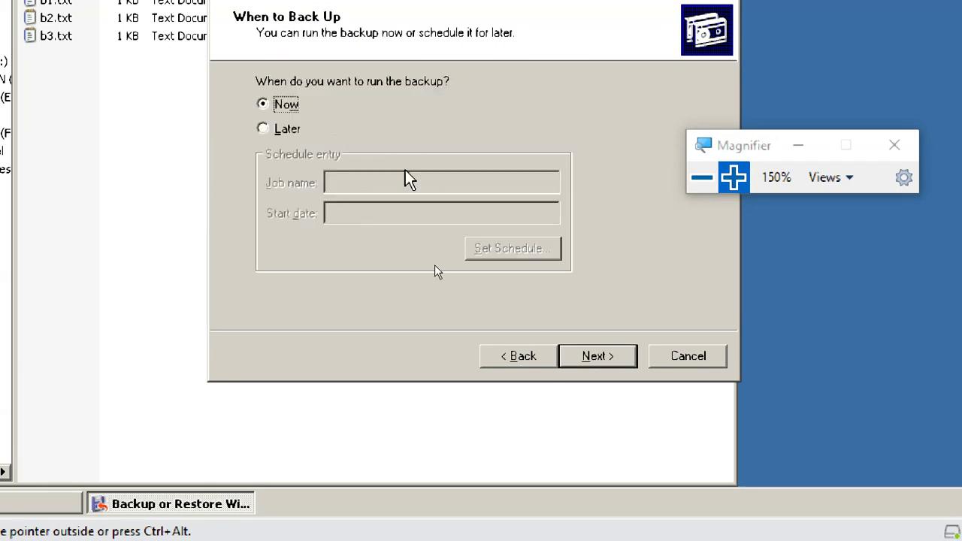
pyautogui.click(593, 355)
pyautogui.click(573, 357)
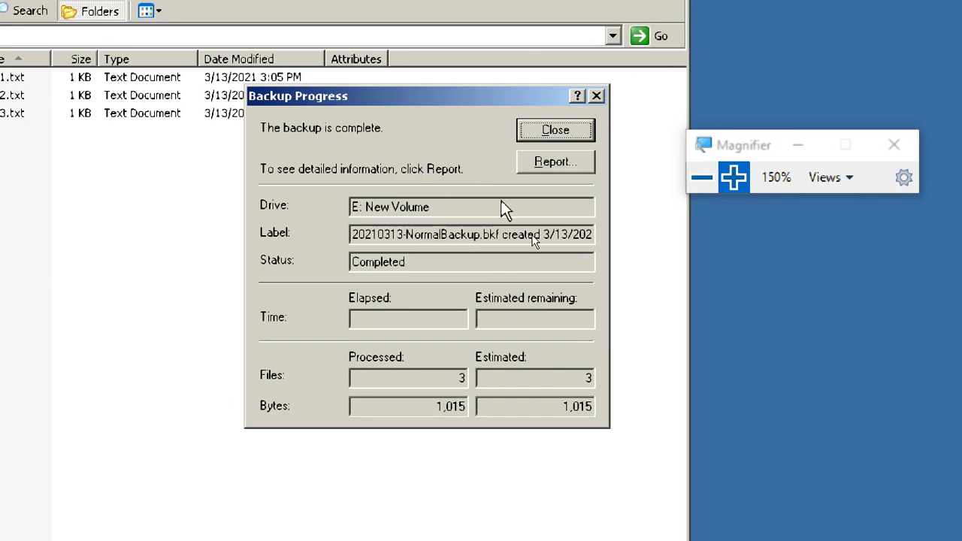
pyautogui.click(536, 171)
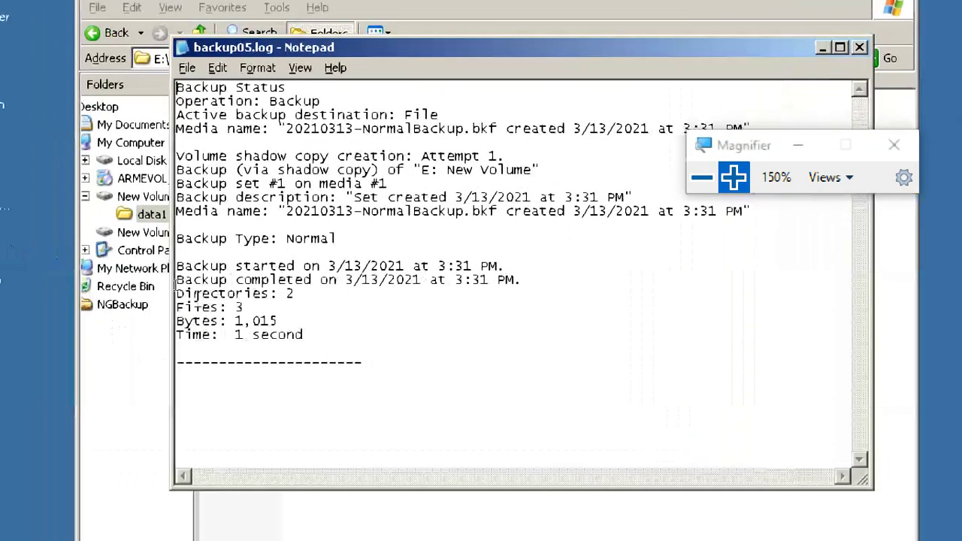
pyautogui.moveTo(279, 238); pyautogui.dragTo(367, 238)
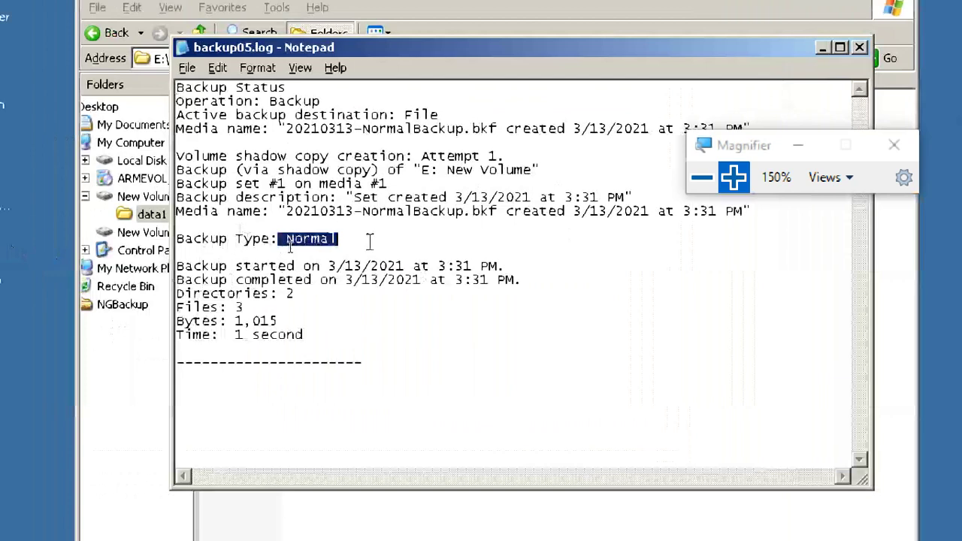
pyautogui.moveTo(218, 307); pyautogui.dragTo(329, 301)
pyautogui.click(403, 314)
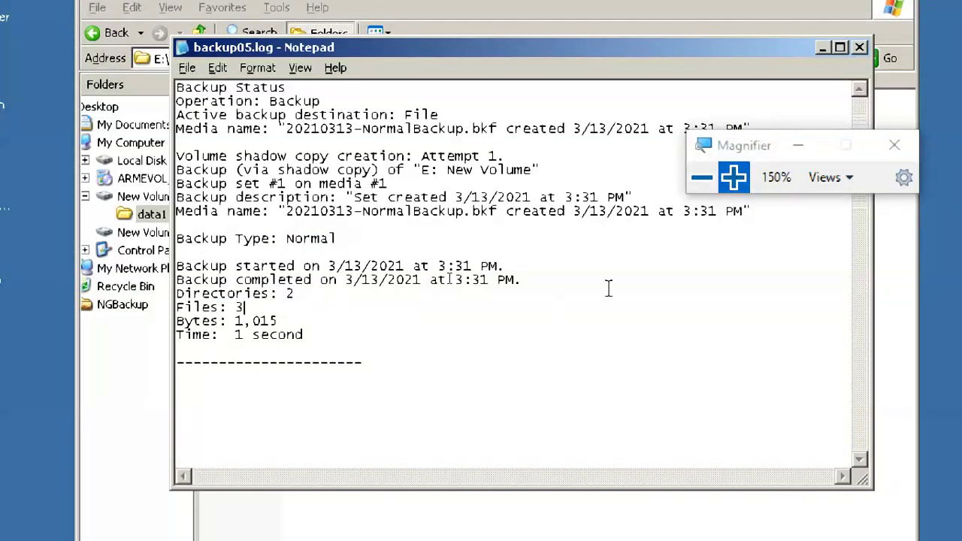
pyautogui.hotkey('ctrl', 'a')
pyautogui.click(446, 359)
pyautogui.moveTo(225, 335); pyautogui.dragTo(451, 325)
pyautogui.click(451, 325)
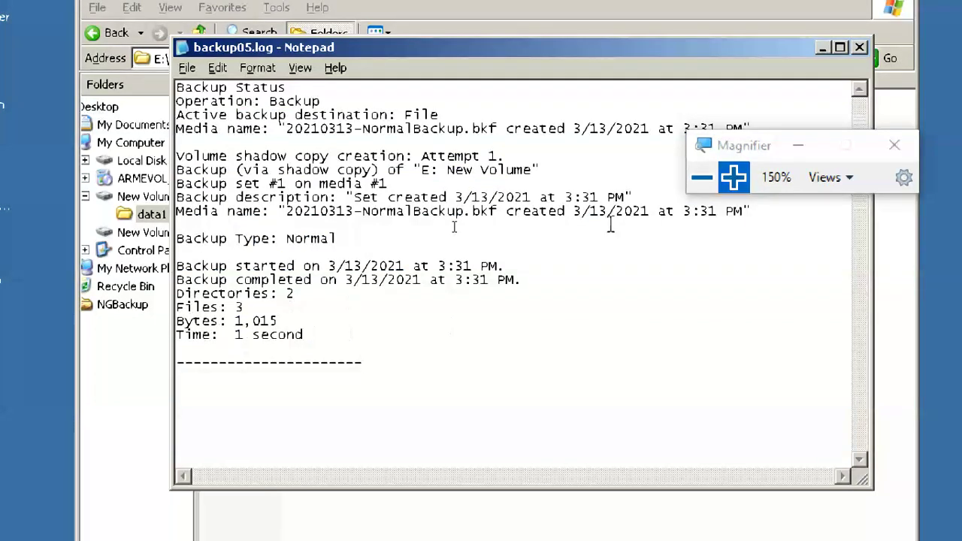
pyautogui.click(860, 48)
# - Close the progress window, confirm the 14 KB 20210313-NormalBackup.bkf on F:\, then return to E:\data1
pyautogui.moveTo(707, 146); pyautogui.dragTo(898, 162)
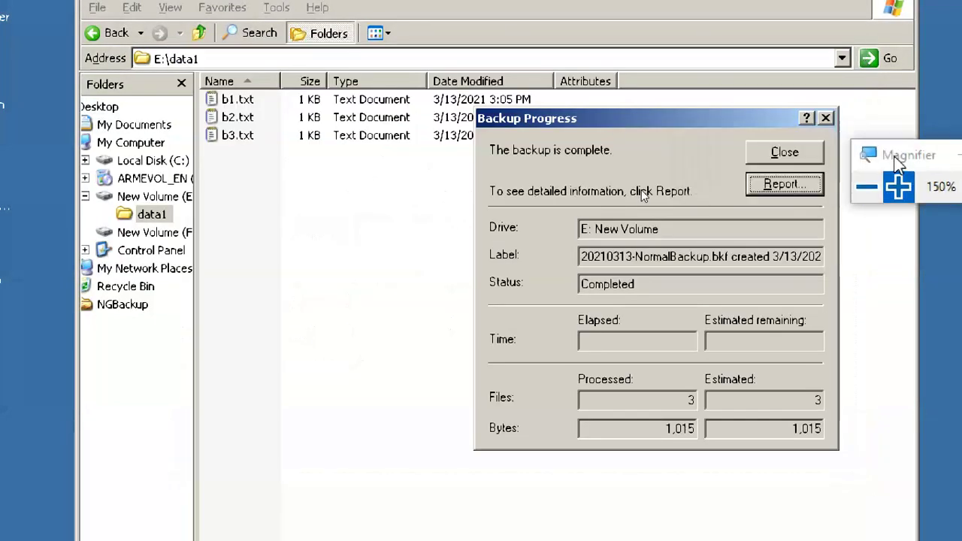
pyautogui.click(793, 155)
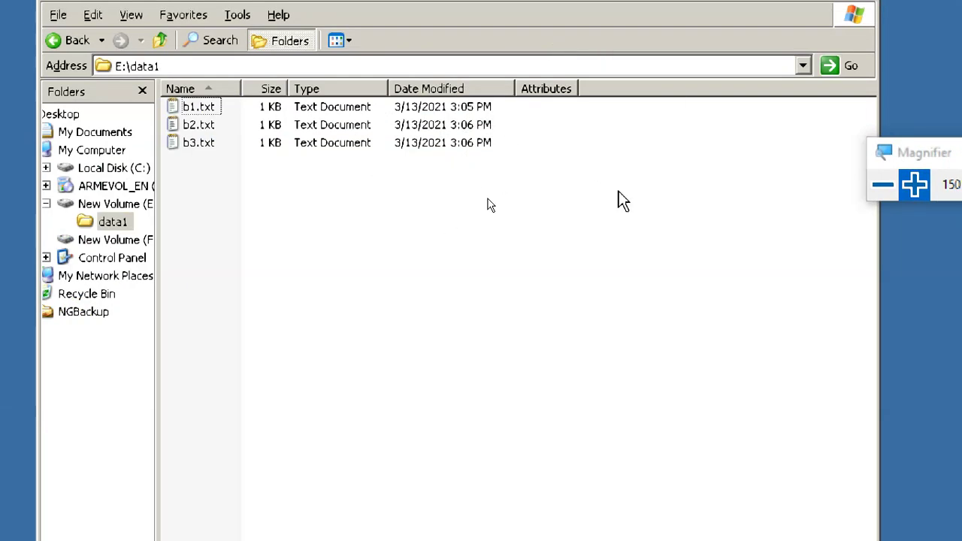
pyautogui.click(139, 240)
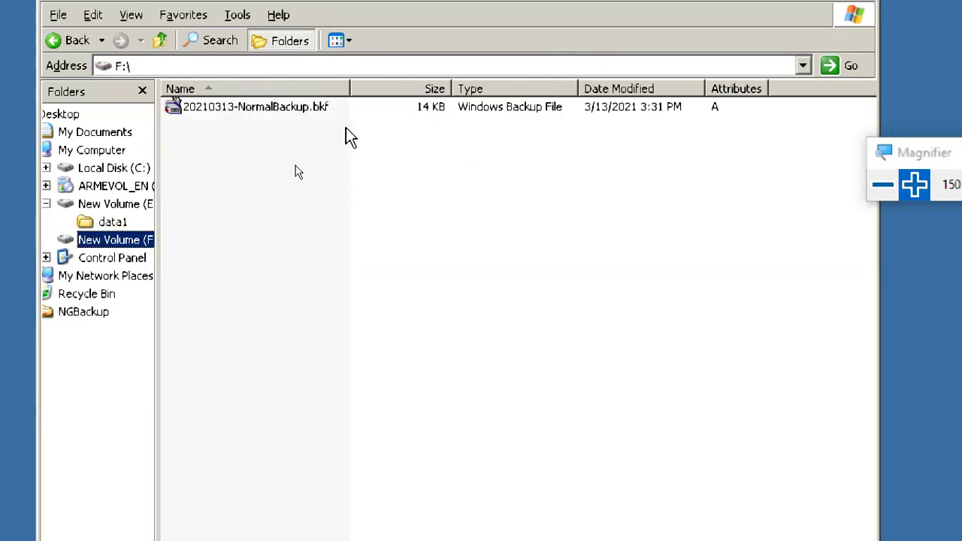
pyautogui.click(292, 112)
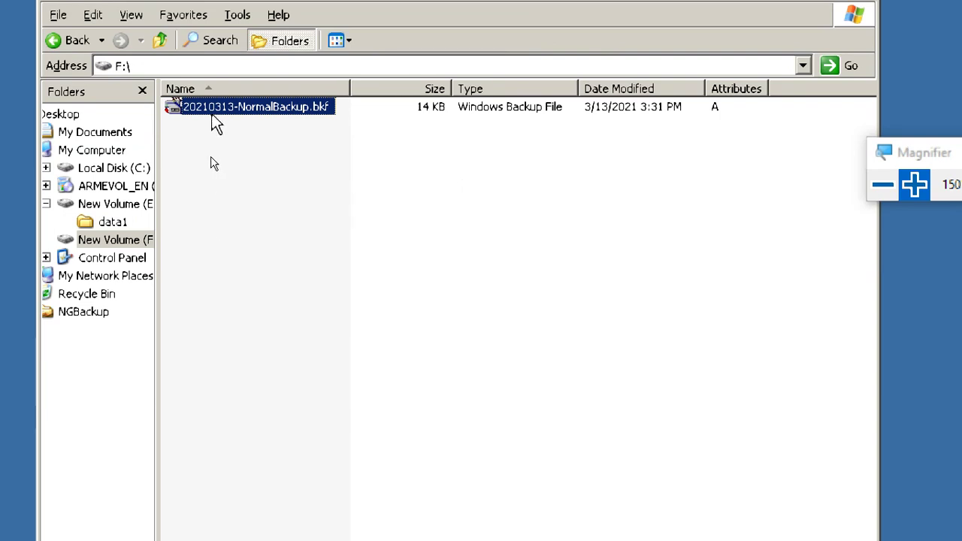
pyautogui.click(127, 222)
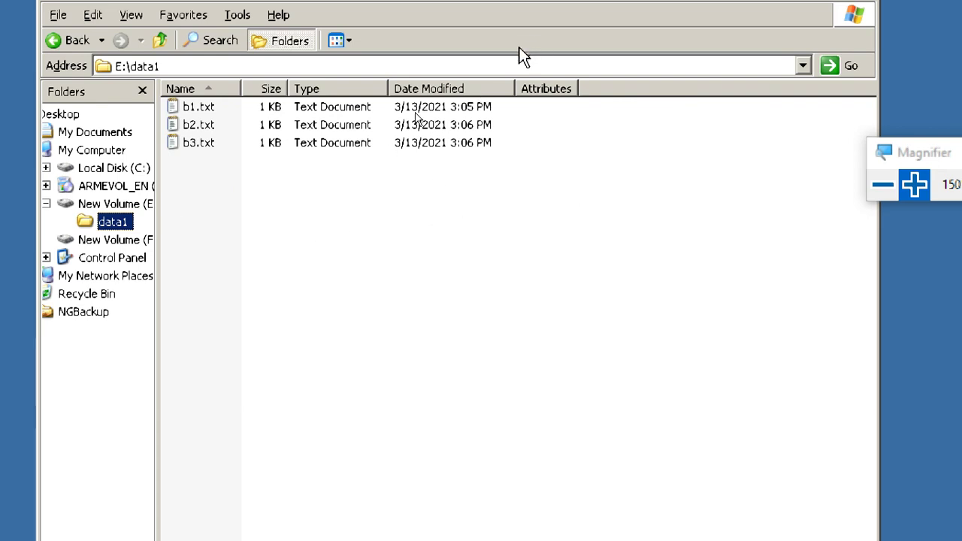
# - Create a new text document in E:\data1 named b4.txt
pyautogui.click(312, 190)
pyautogui.rightClick(310, 188)
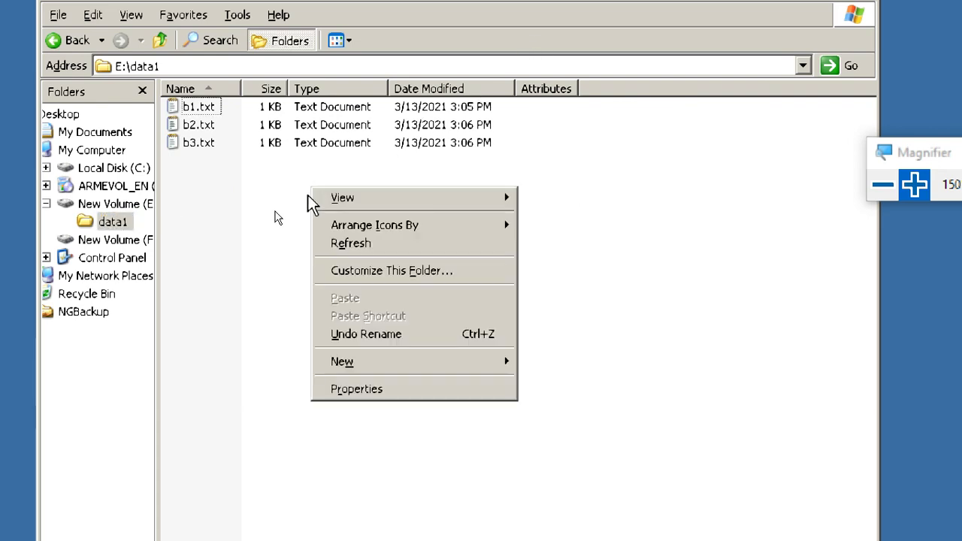
pyautogui.moveTo(397, 374)
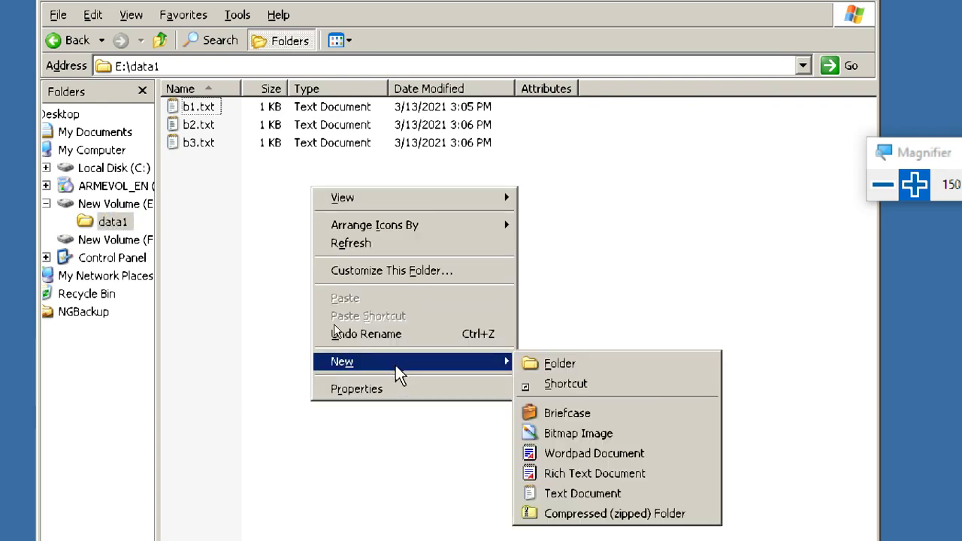
pyautogui.click(582, 493)
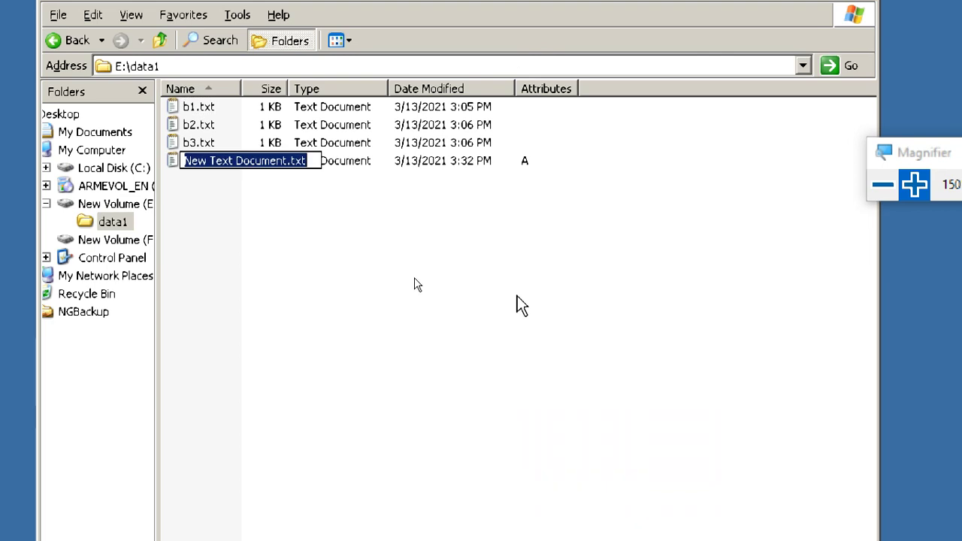
pyautogui.press('Right')
pyautogui.press('BackSpace')
pyautogui.press('BackSpace')
pyautogui.press('BackSpace')
pyautogui.press('BackSpace')
pyautogui.press('BackSpace')
pyautogui.press('BackSpace')
pyautogui.press('BackSpace')
pyautogui.press('BackSpace')
pyautogui.press('BackSpace')
pyautogui.press('BackSpace')
pyautogui.press('BackSpace')
pyautogui.press('BackSpace')
pyautogui.press('BackSpace')
pyautogui.press('BackSpace')
pyautogui.press('BackSpace')
pyautogui.press('BackSpace')
pyautogui.press('BackSpace')
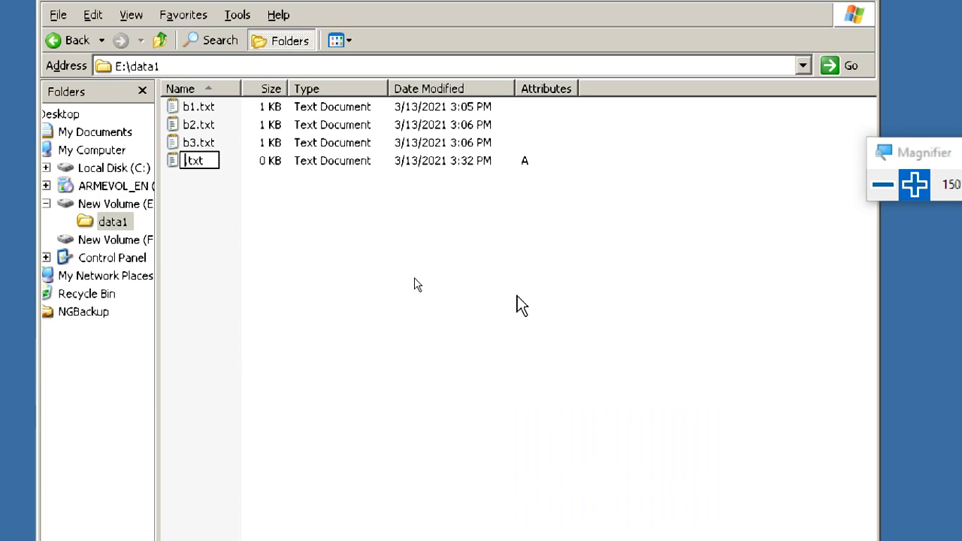
pyautogui.write('b4')
pyautogui.press('Return')
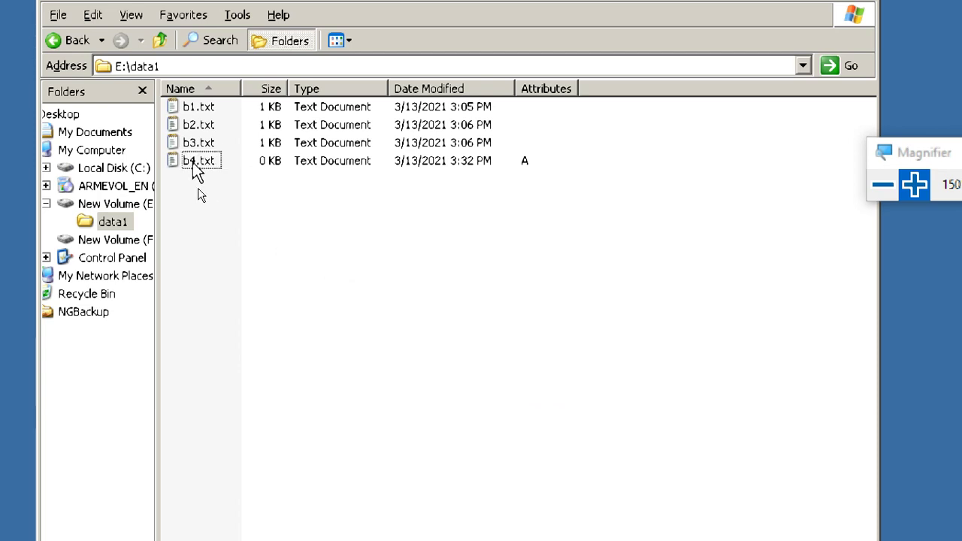
# - Write "this is b4 file" into b4.txt and save it on closing
pyautogui.doubleClick(196, 161)
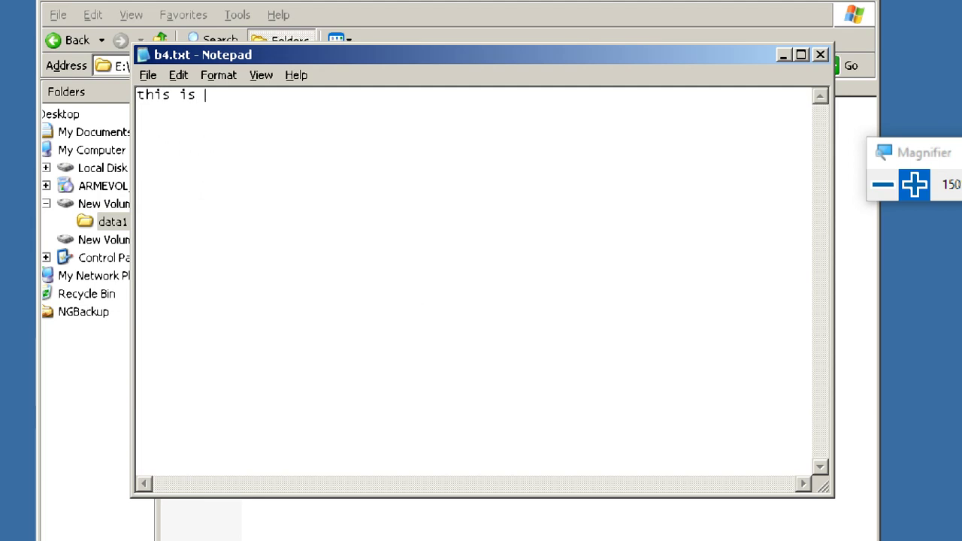
pyautogui.write('b4 file')
pyautogui.click(820, 55)
pyautogui.click(528, 354)
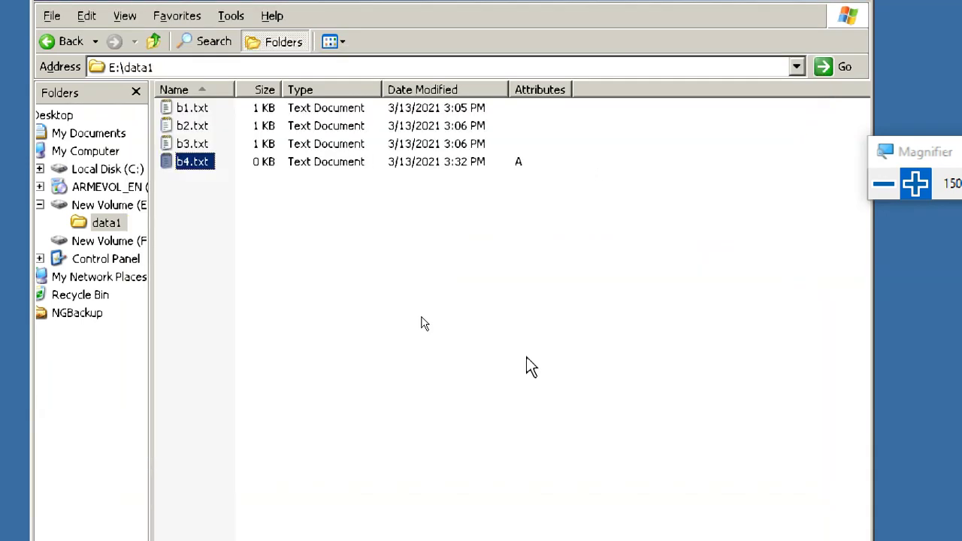
pyautogui.click(398, 231)
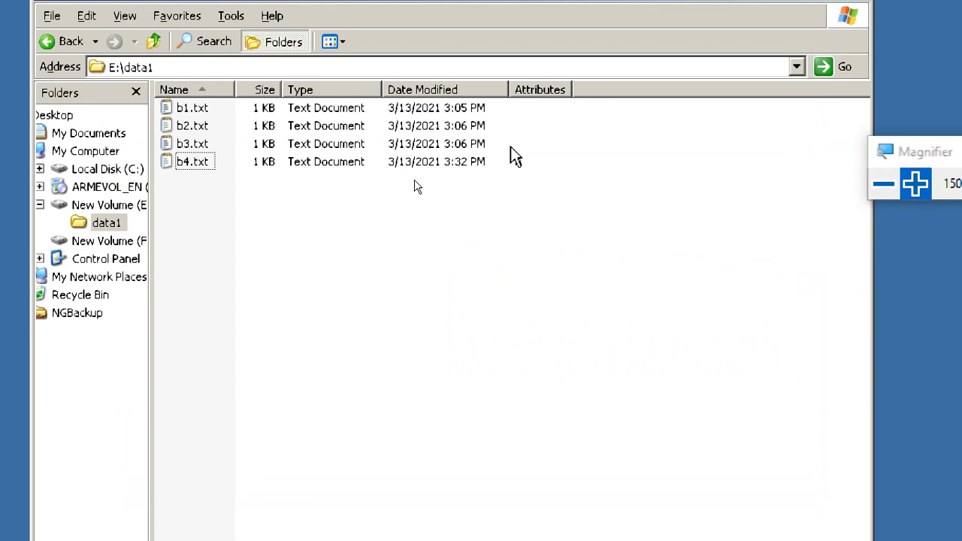
pyautogui.click(193, 163)
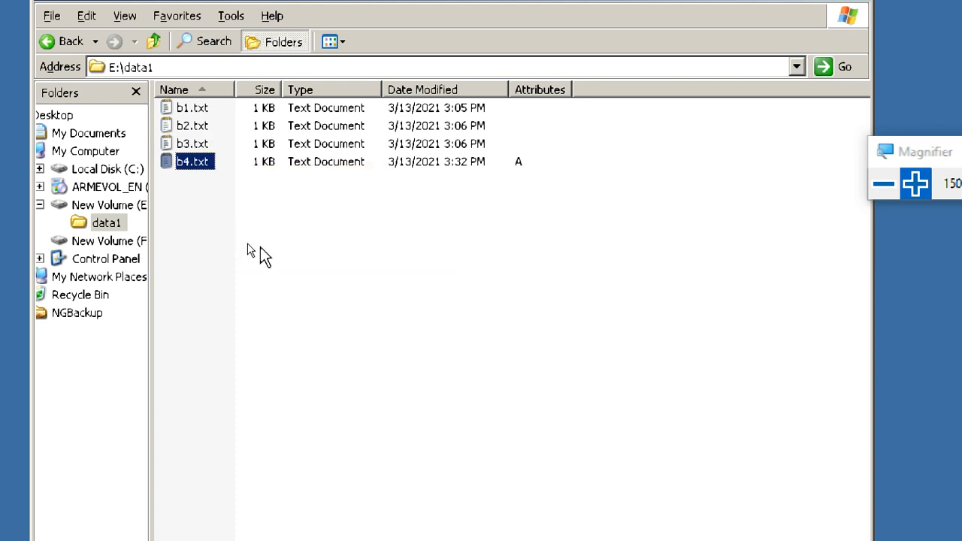
pyautogui.click(206, 110)
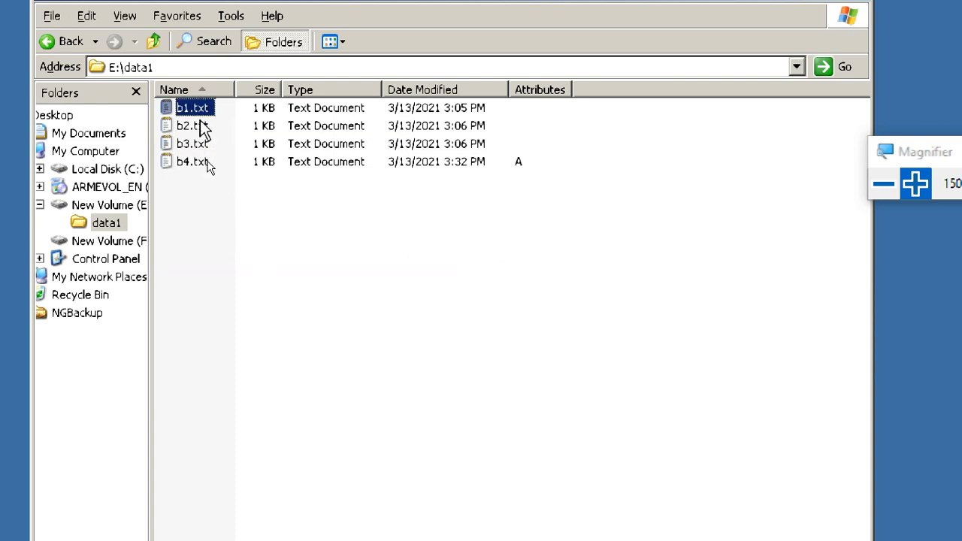
pyautogui.press('Down')
pyautogui.press('Down')
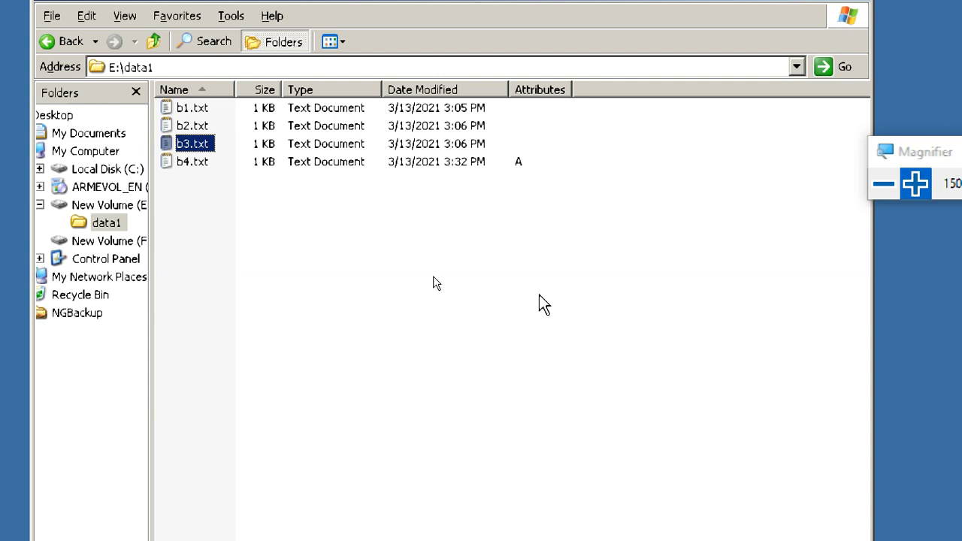
pyautogui.click(260, 209)
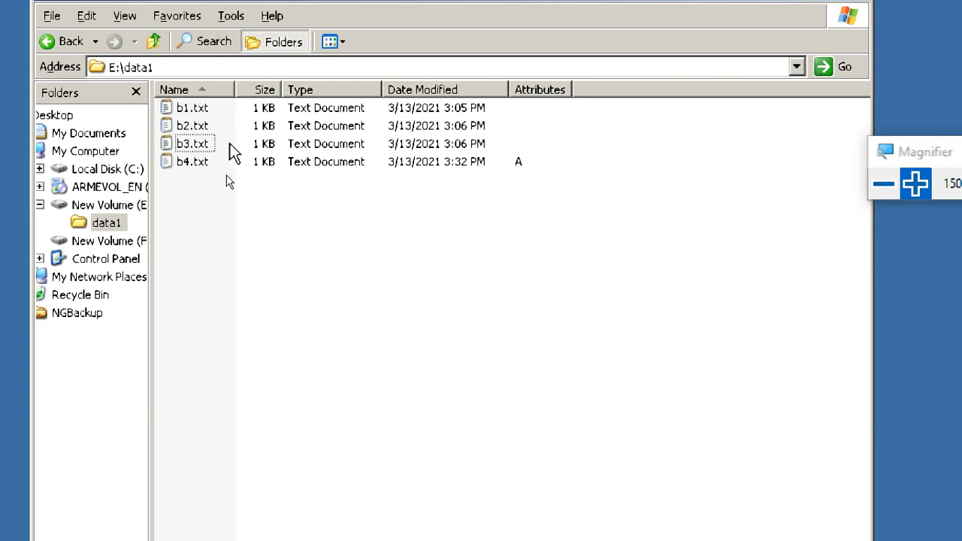
pyautogui.click(195, 127)
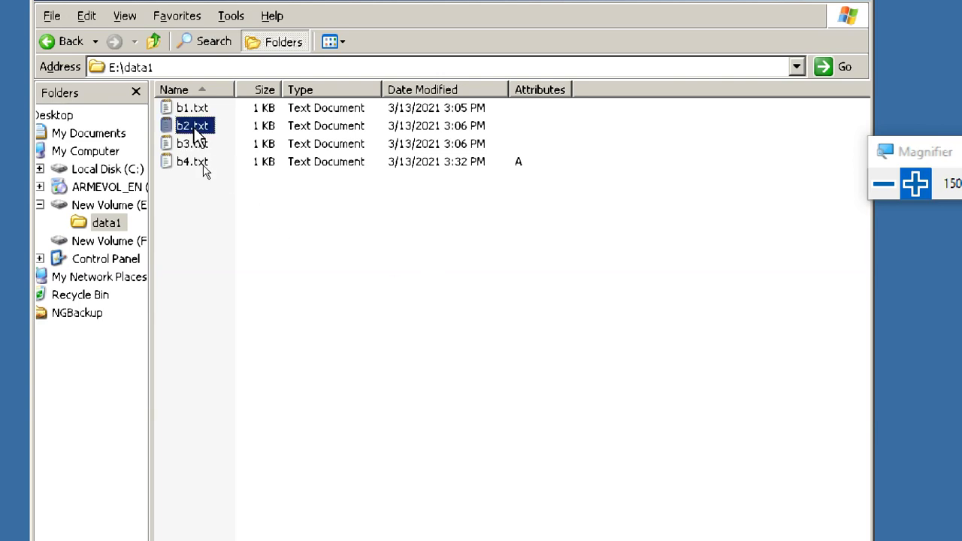
# - Open b2.txt in Notepad, save it via File > Save, and close Notepad
pyautogui.doubleClick(193, 128)
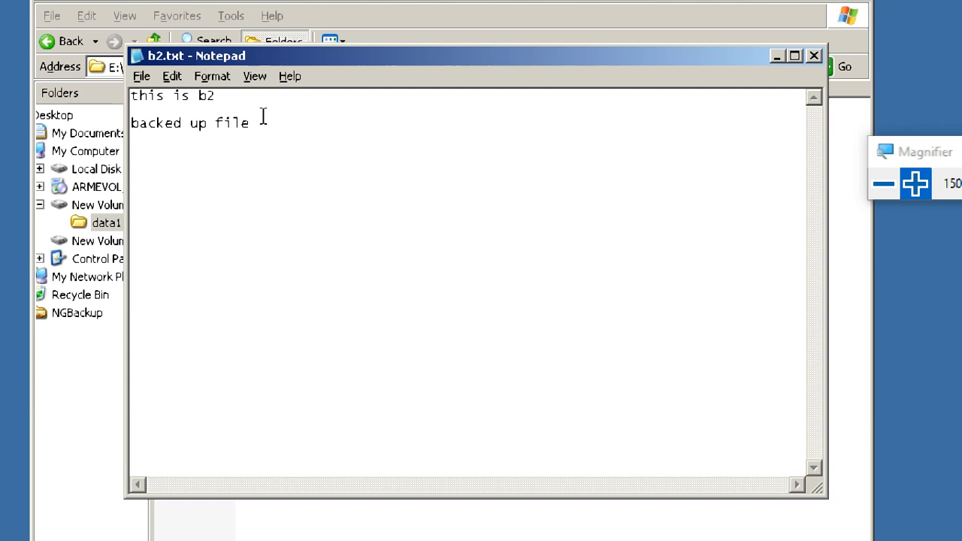
pyautogui.click(142, 76)
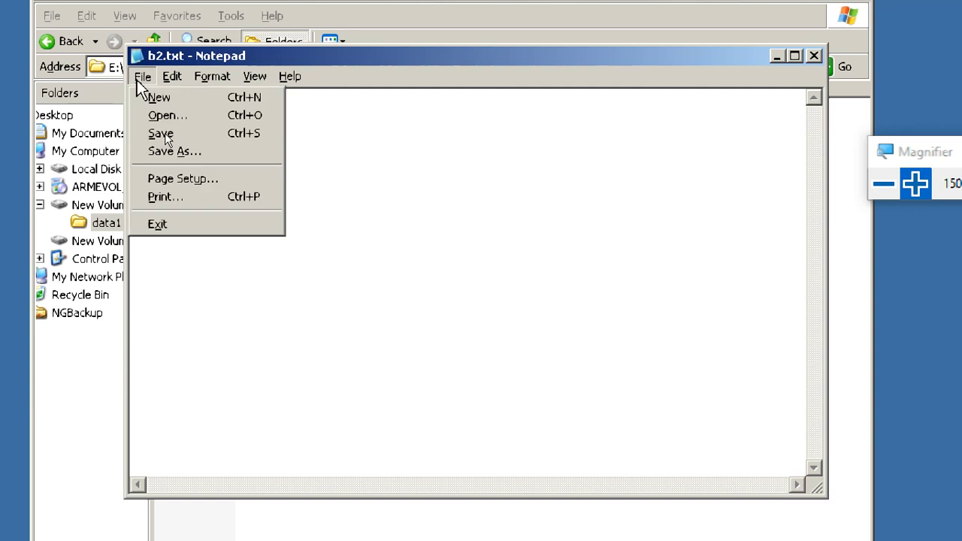
pyautogui.click(153, 138)
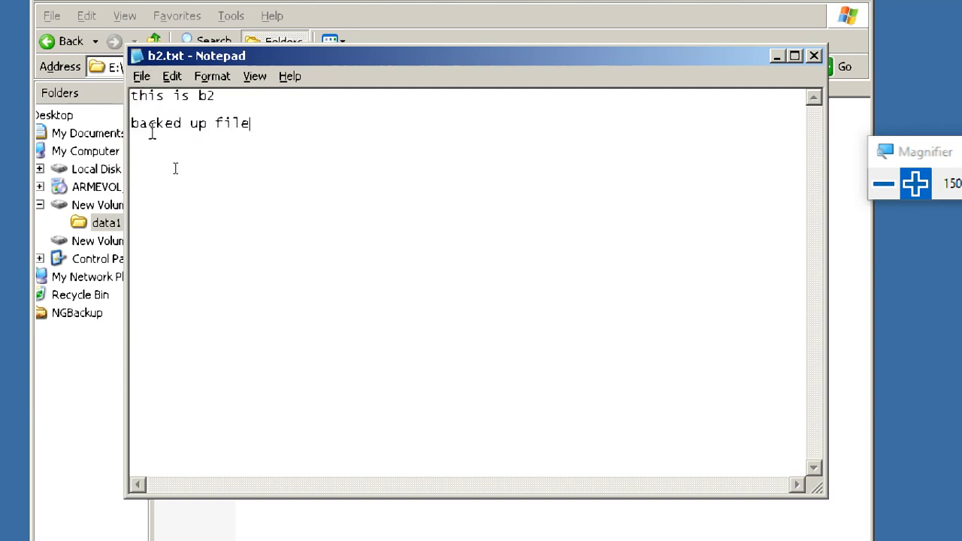
pyautogui.click(814, 57)
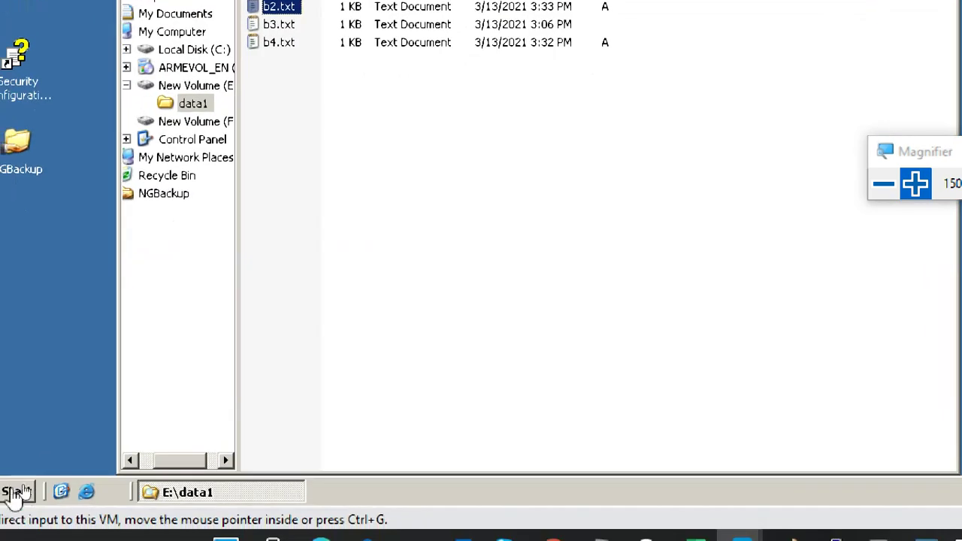
# - Relaunch Backup and choose to pick the backup items yourself
pyautogui.click(15, 493)
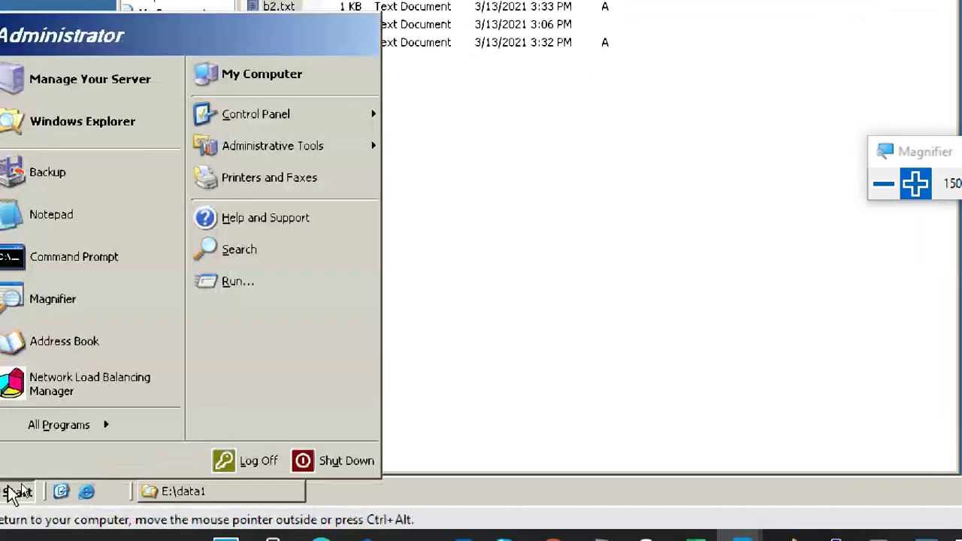
pyautogui.moveTo(65, 430)
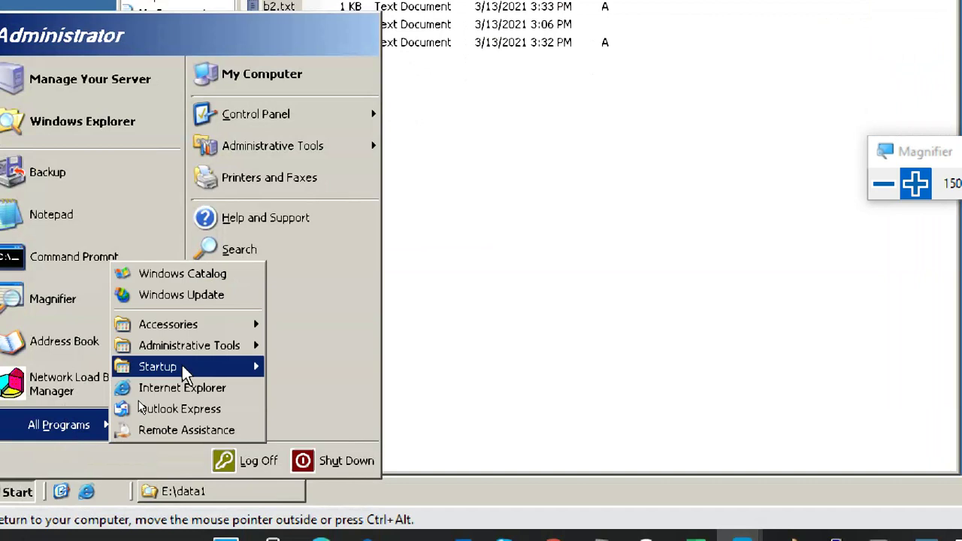
pyautogui.moveTo(198, 325)
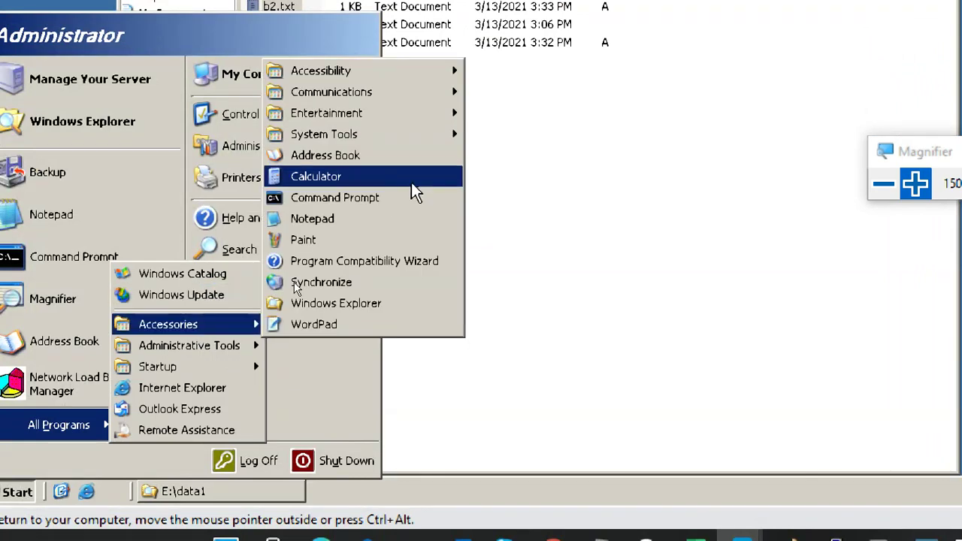
pyautogui.click(77, 191)
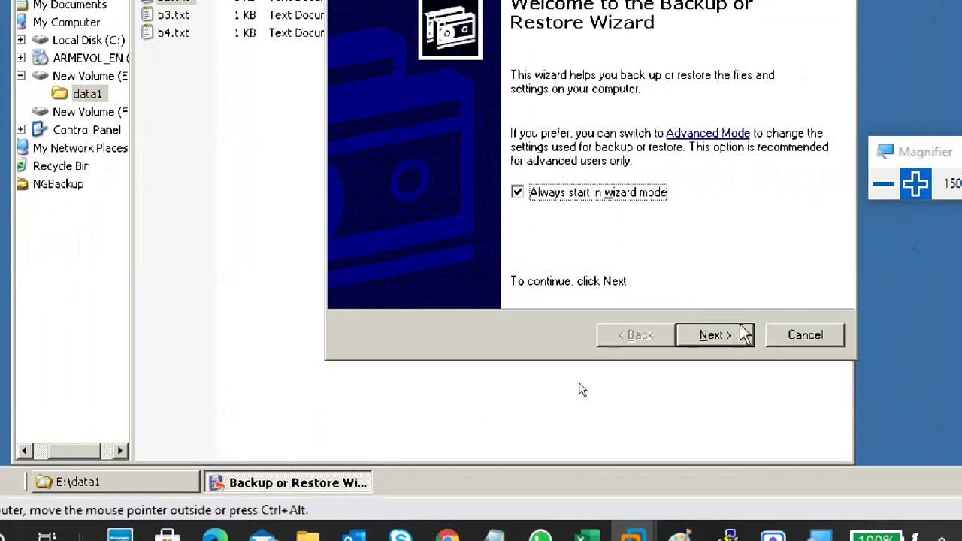
pyautogui.click(744, 338)
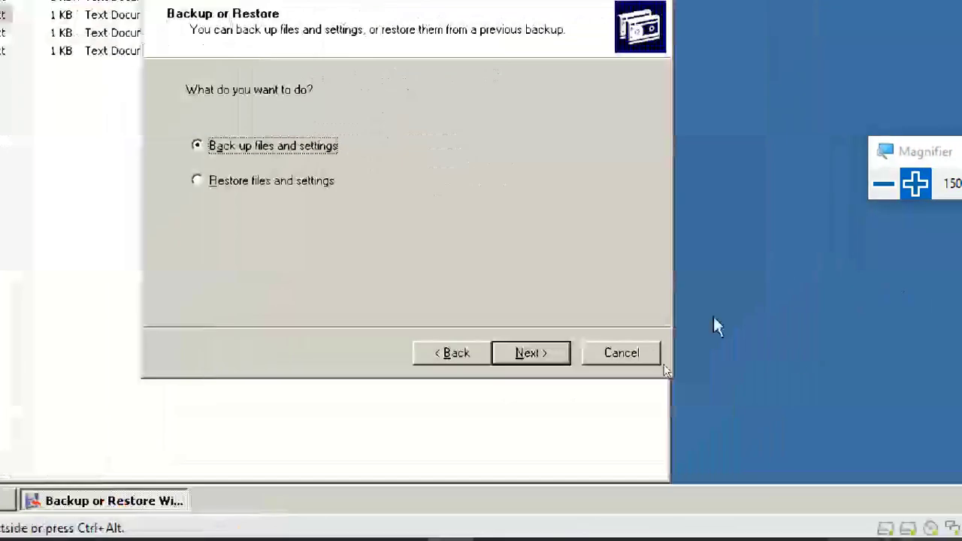
pyautogui.click(637, 359)
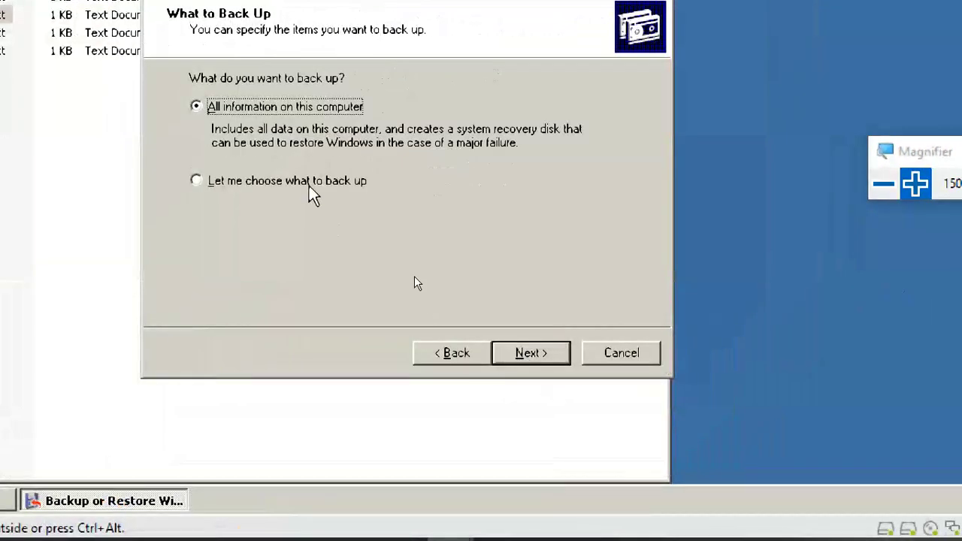
pyautogui.click(308, 182)
pyautogui.click(529, 355)
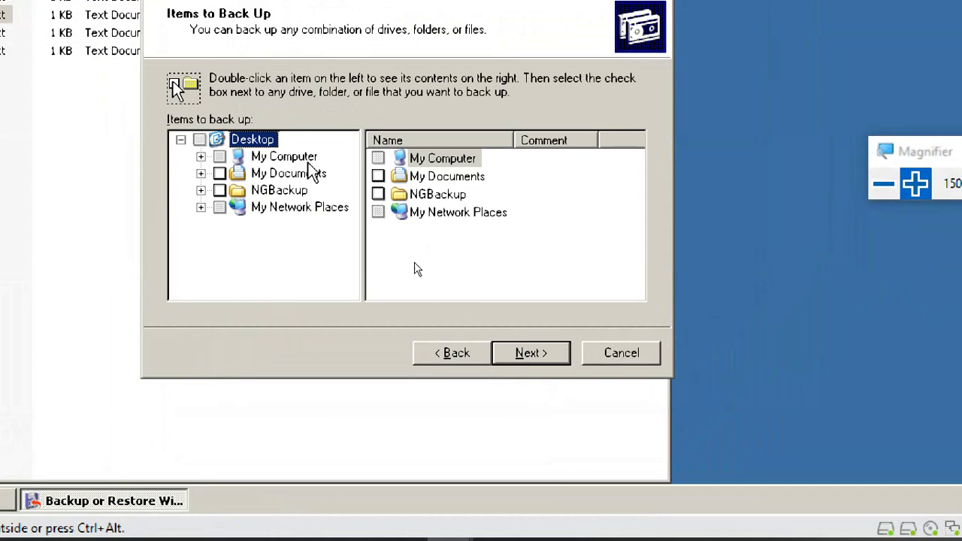
# - Expand My Computer > E: and tick the data1 folder for backup
pyautogui.click(200, 157)
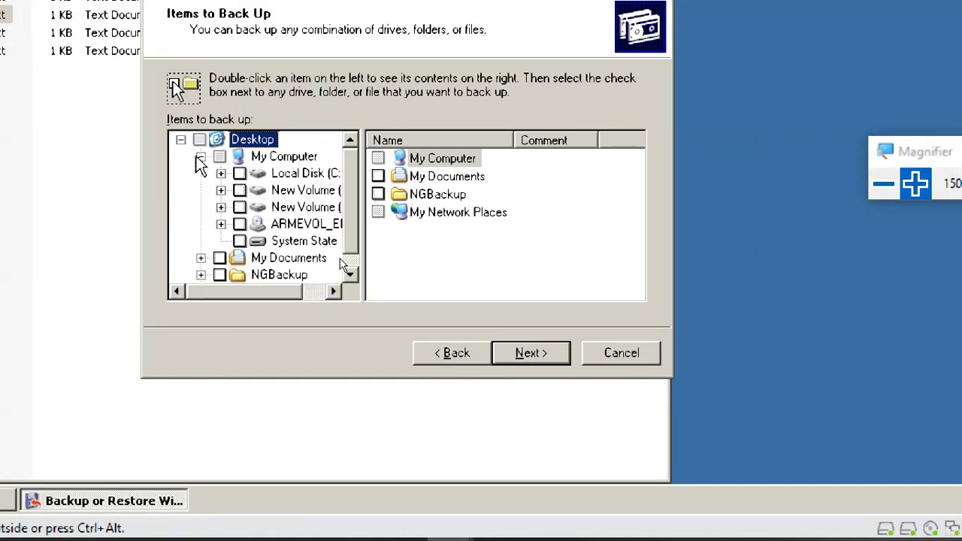
pyautogui.click(221, 190)
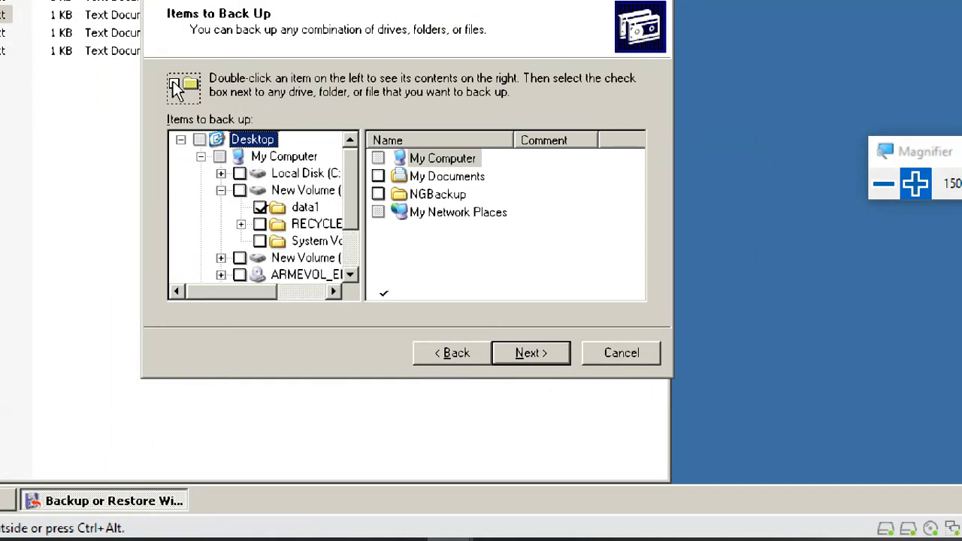
pyautogui.click(260, 207)
pyautogui.click(304, 208)
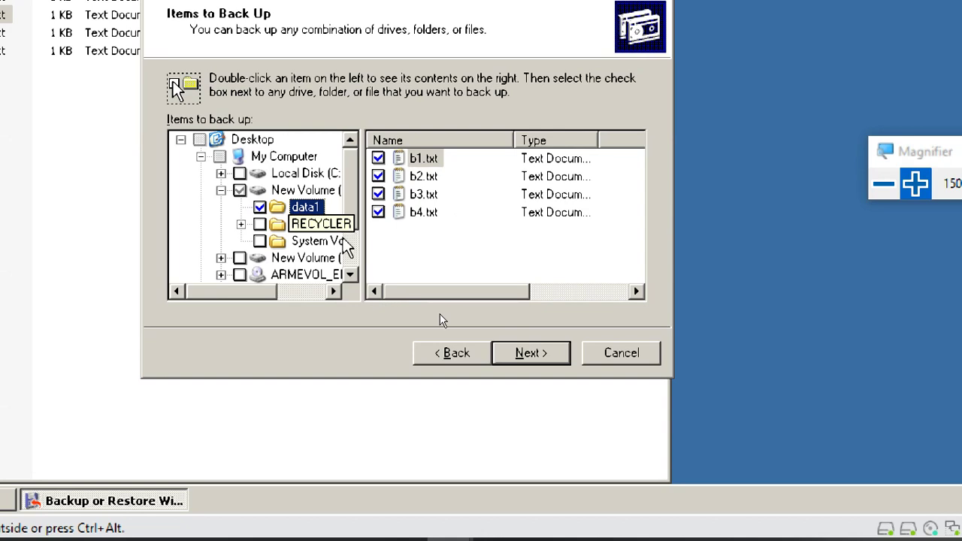
pyautogui.moveTo(410, 291); pyautogui.dragTo(459, 339)
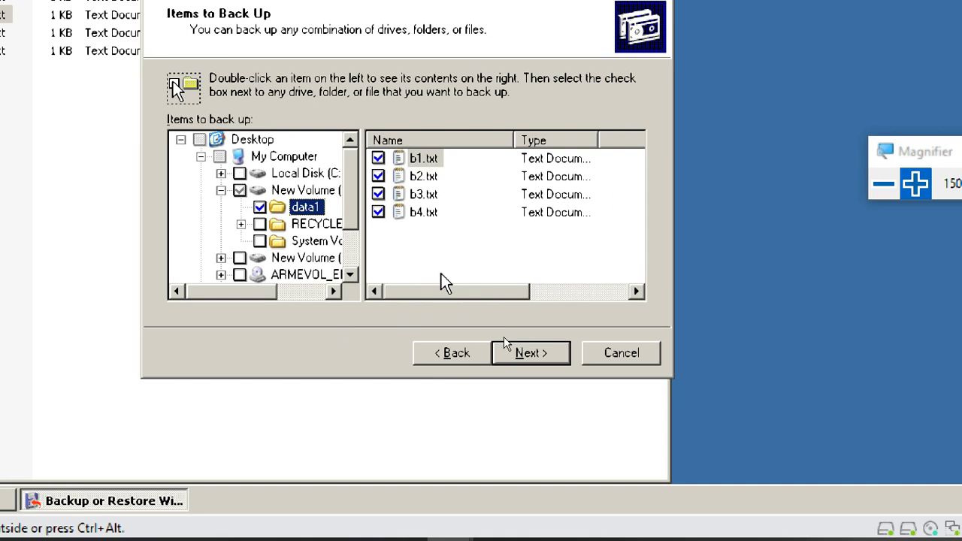
pyautogui.click(536, 355)
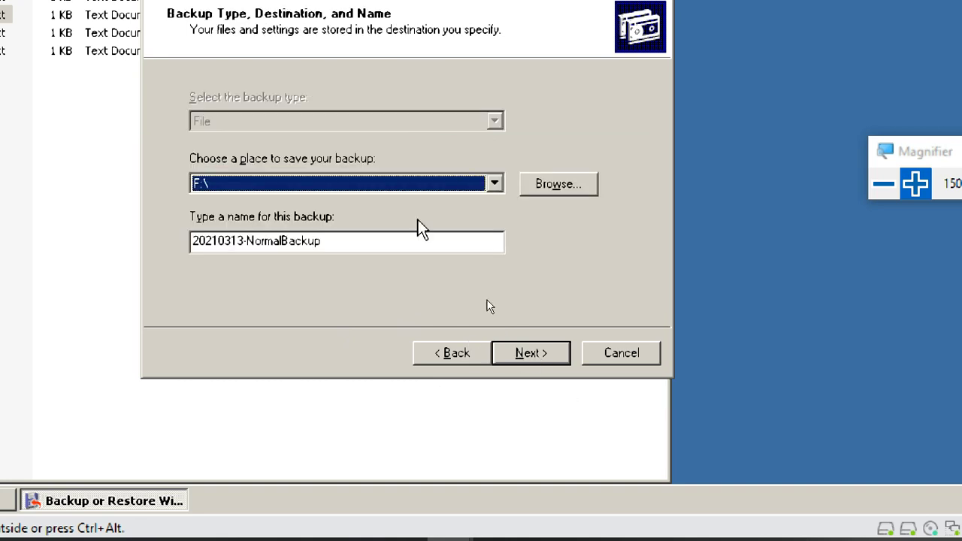
# - Name the backup 20210313-IncrementalBackup on F:\ and set its type to Incremental, keeping default options
pyautogui.moveTo(353, 239); pyautogui.dragTo(249, 239)
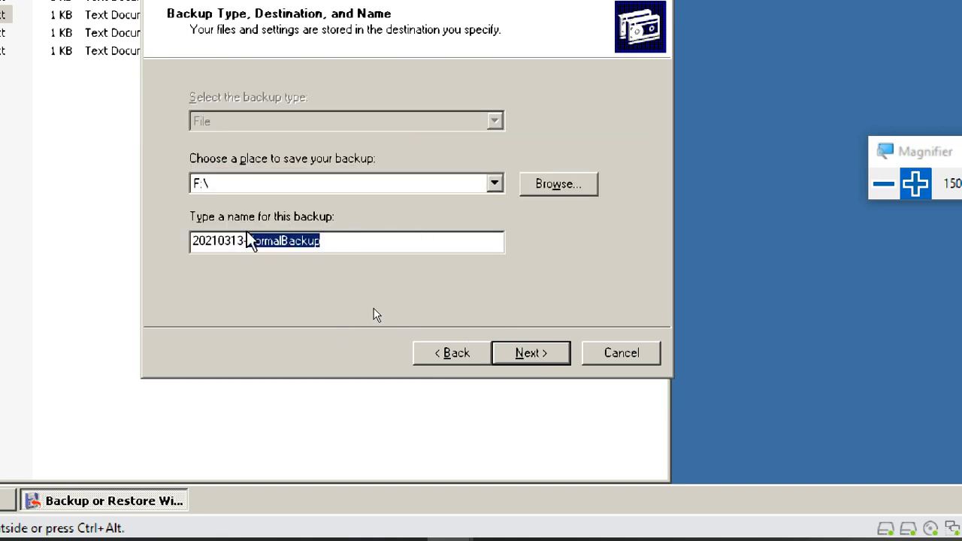
pyautogui.write('In')
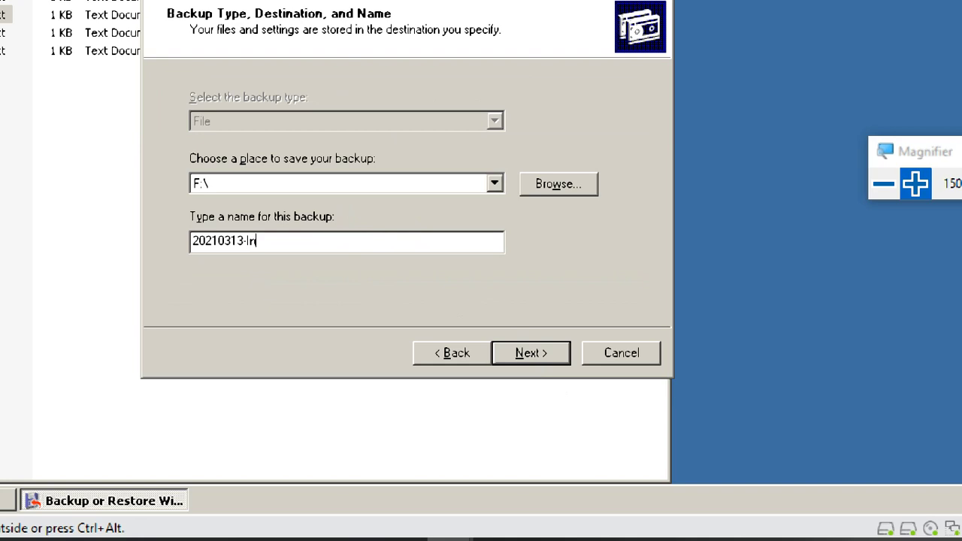
pyautogui.write('crementalBackup')
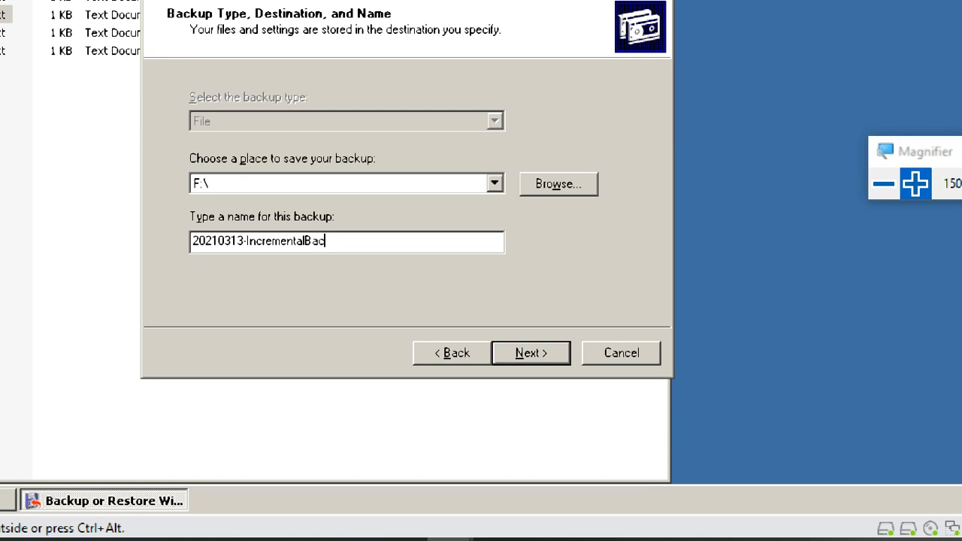
pyautogui.click(536, 353)
pyautogui.click(564, 300)
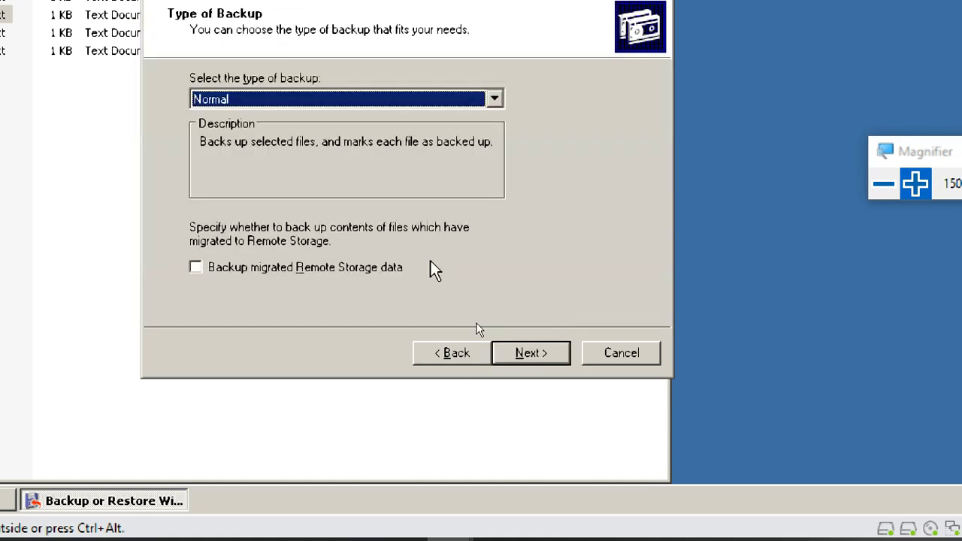
pyautogui.click(237, 102)
pyautogui.click(222, 147)
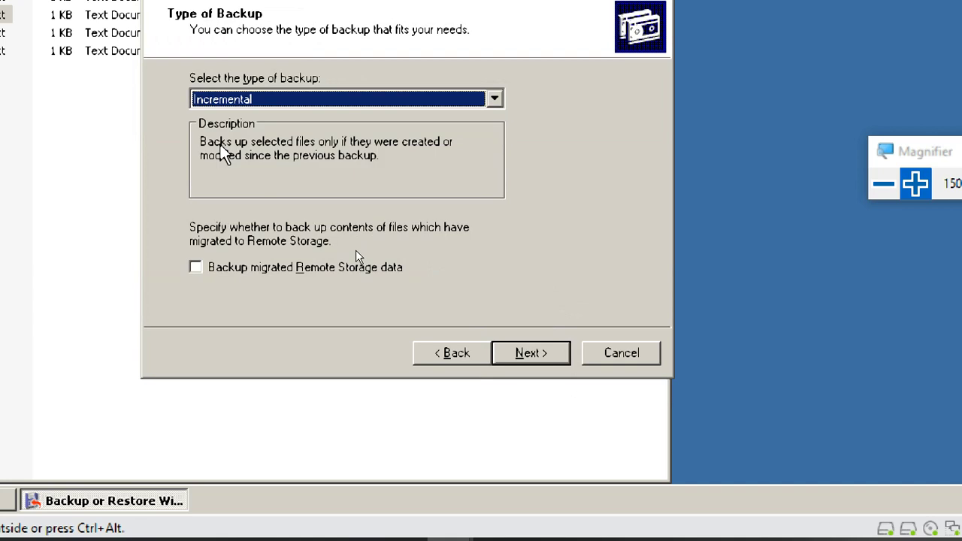
pyautogui.click(527, 355)
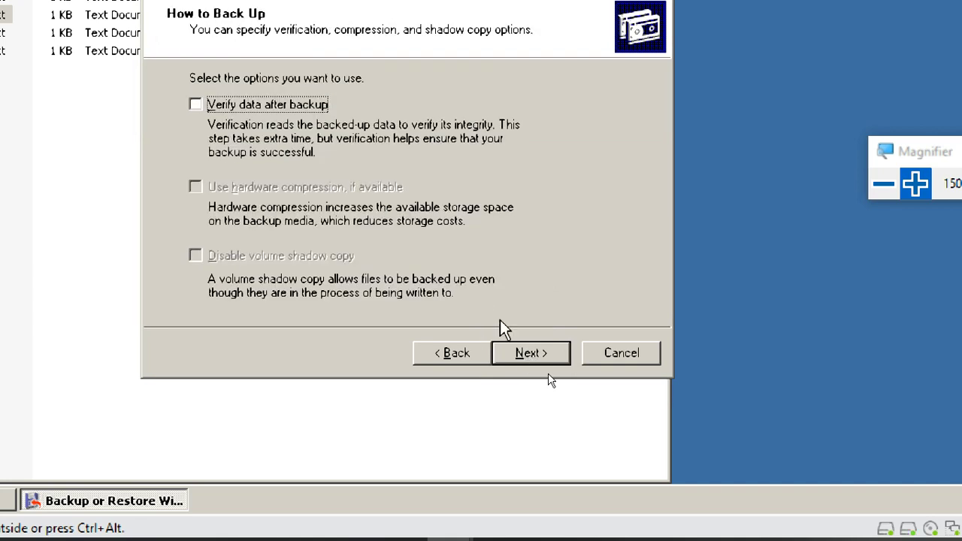
pyautogui.click(526, 354)
pyautogui.click(530, 355)
# - Start the incremental backup now and move the Backup Progress window aside while it runs
pyautogui.click(530, 354)
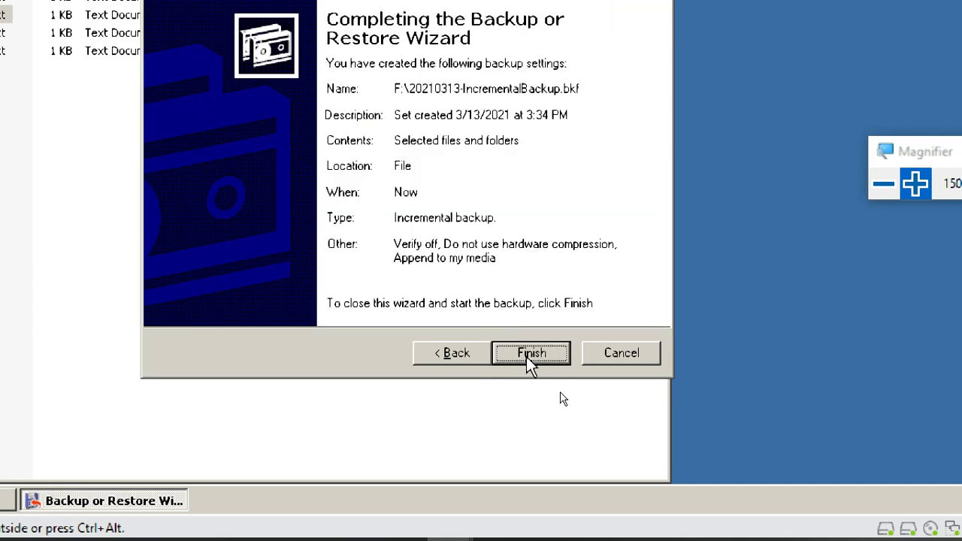
pyautogui.click(530, 352)
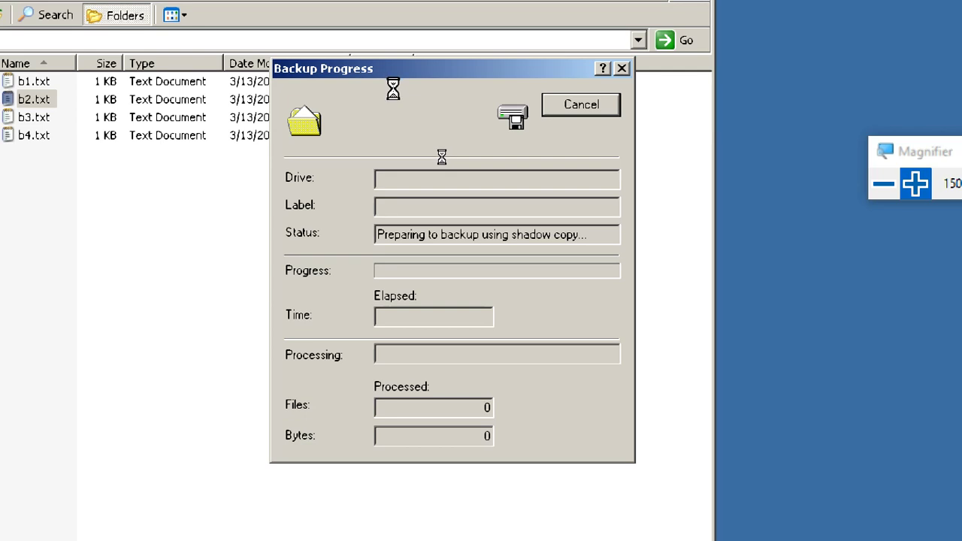
pyautogui.moveTo(382, 70); pyautogui.dragTo(521, 29)
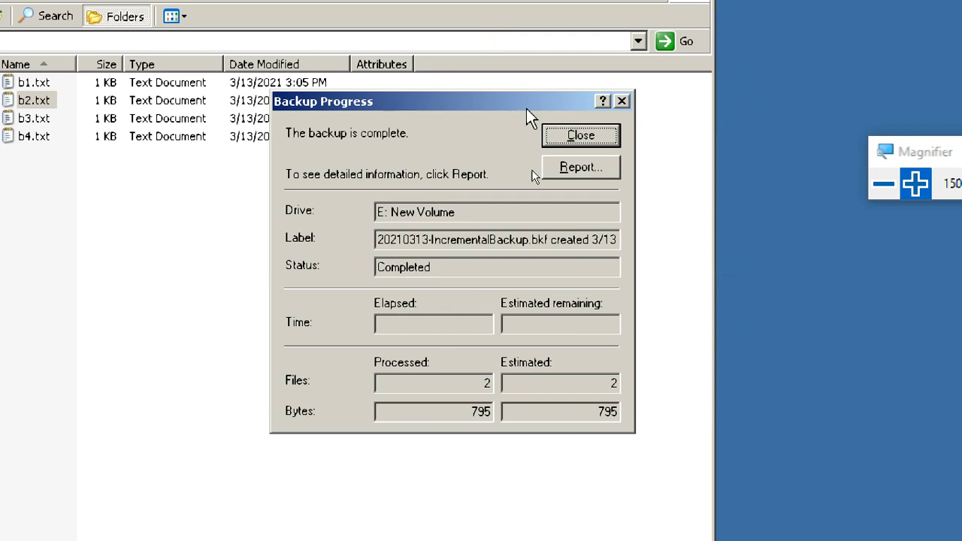
# - Open the backup06.log detailed report and move its window to reveal the file counts
pyautogui.click(596, 176)
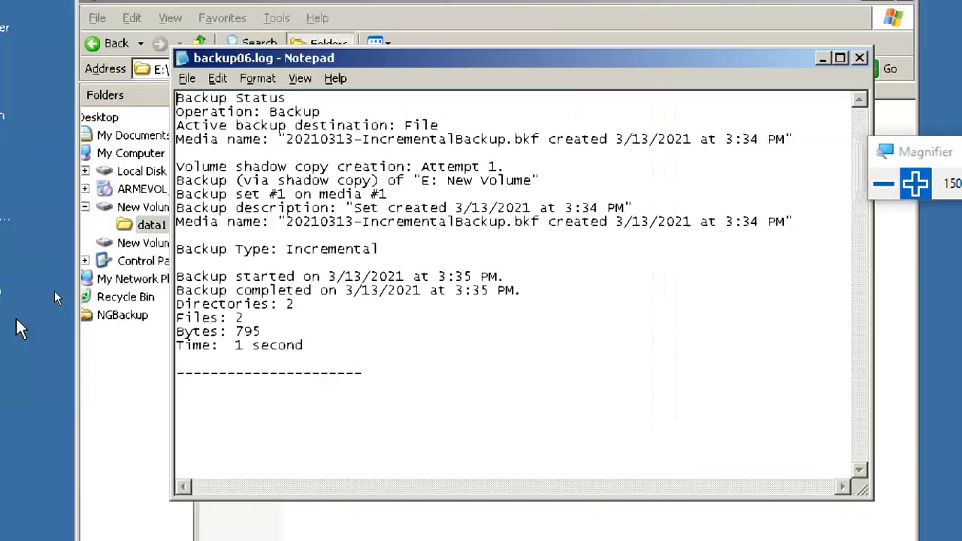
pyautogui.moveTo(260, 304); pyautogui.dragTo(205, 321)
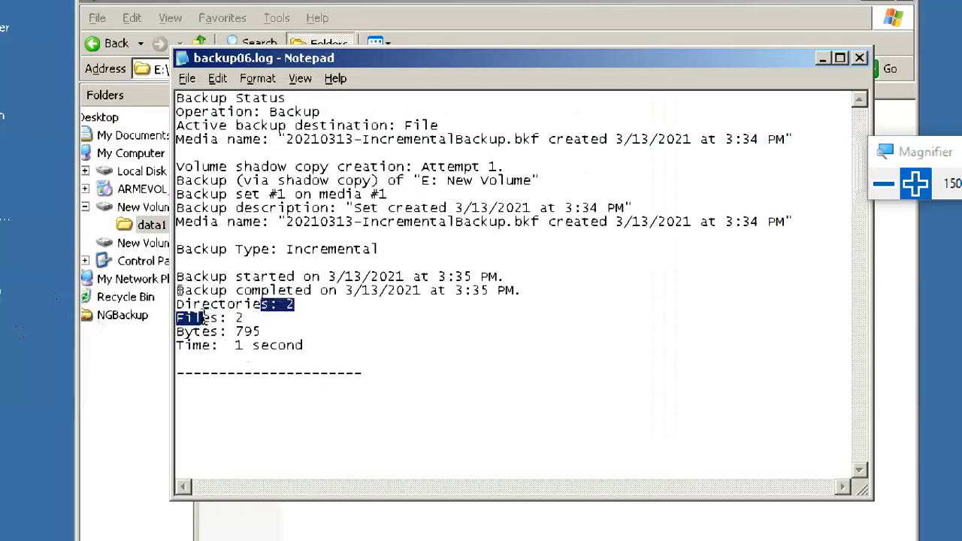
pyautogui.click(268, 330)
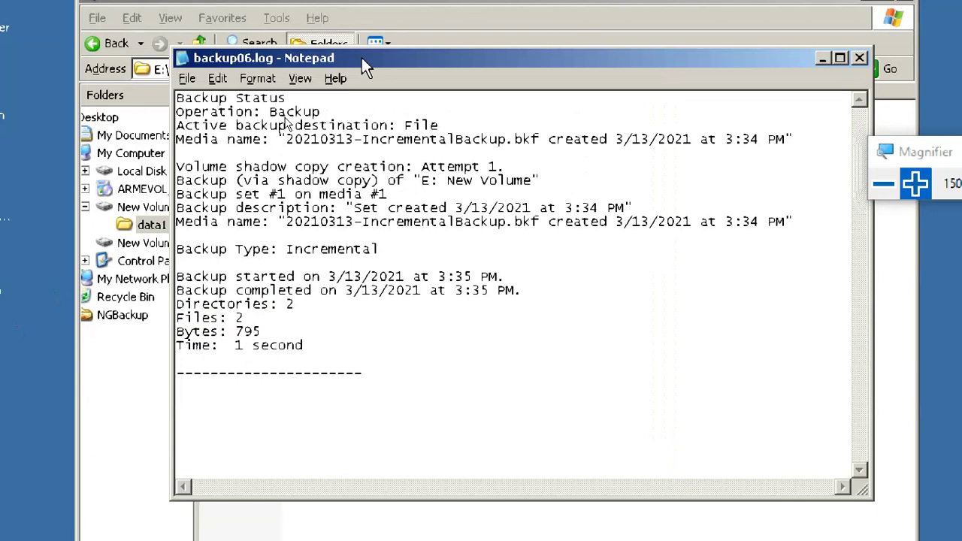
pyautogui.moveTo(365, 58); pyautogui.dragTo(466, 15)
# - Highlight the Directories/Files counts and the word Incremental, then close Notepad
pyautogui.moveTo(280, 256); pyautogui.dragTo(320, 270)
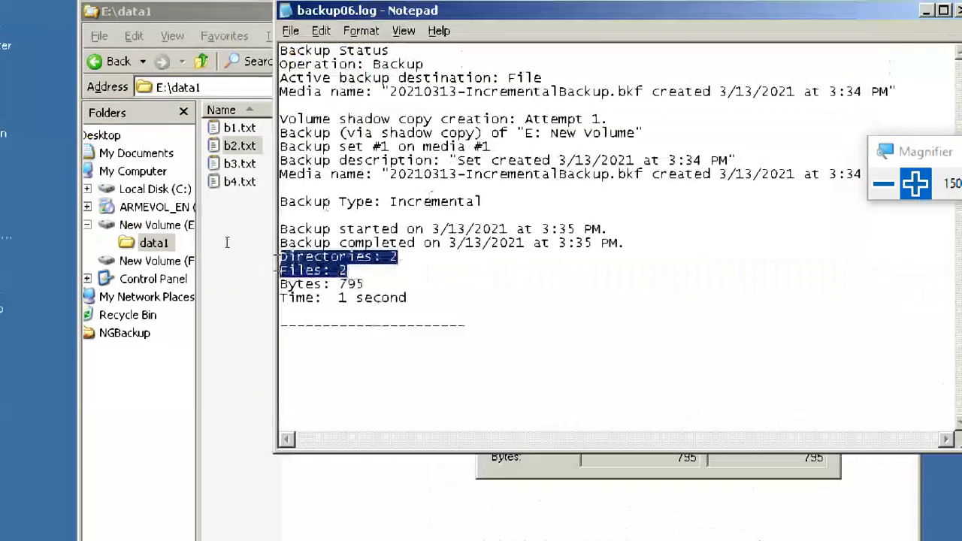
pyautogui.click(368, 256)
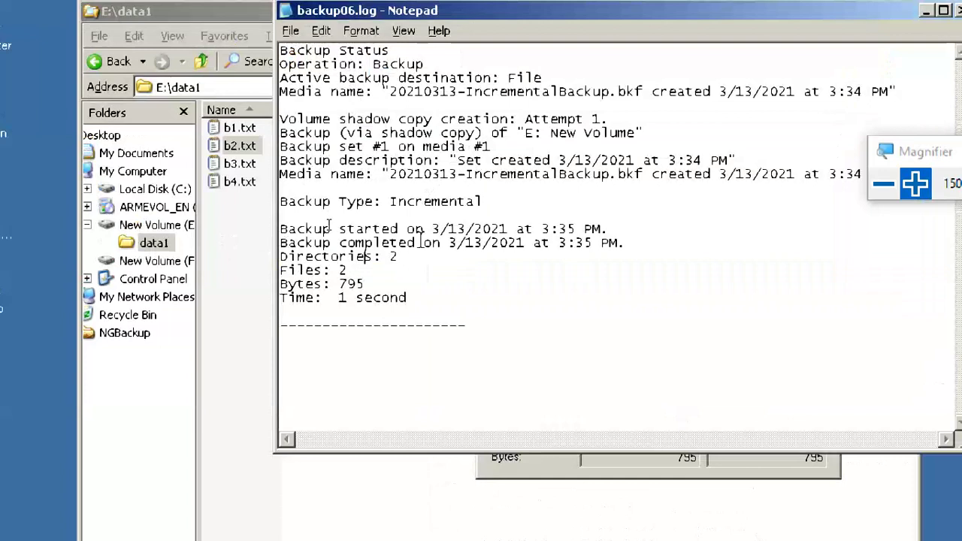
pyautogui.doubleClick(399, 203)
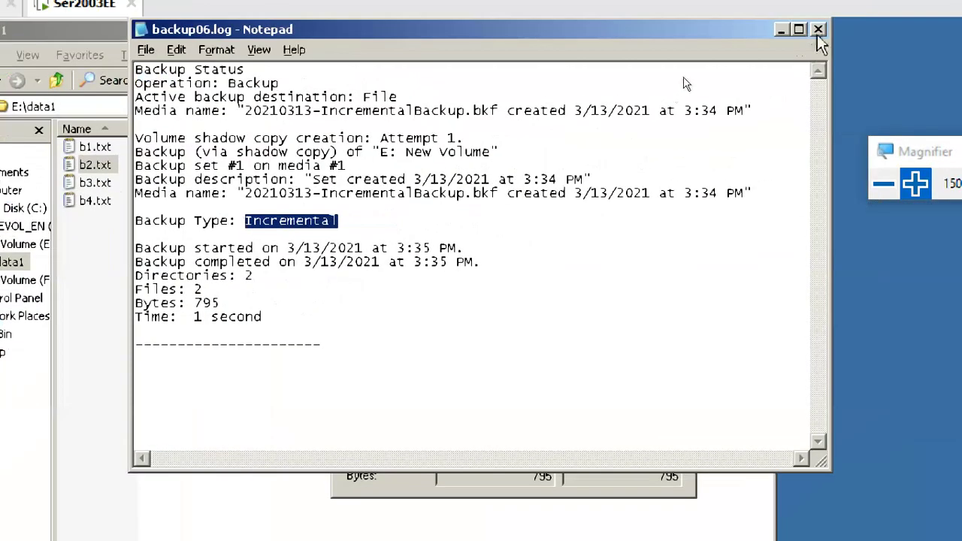
pyautogui.click(818, 31)
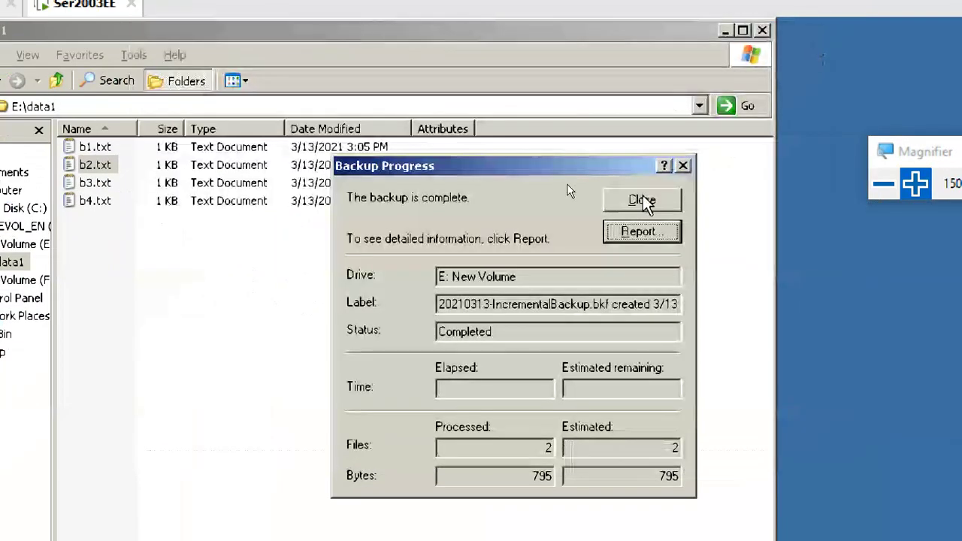
# - Close Backup Progress, show F:\ in Explorer, and open the incremental .bkf file
pyautogui.click(644, 199)
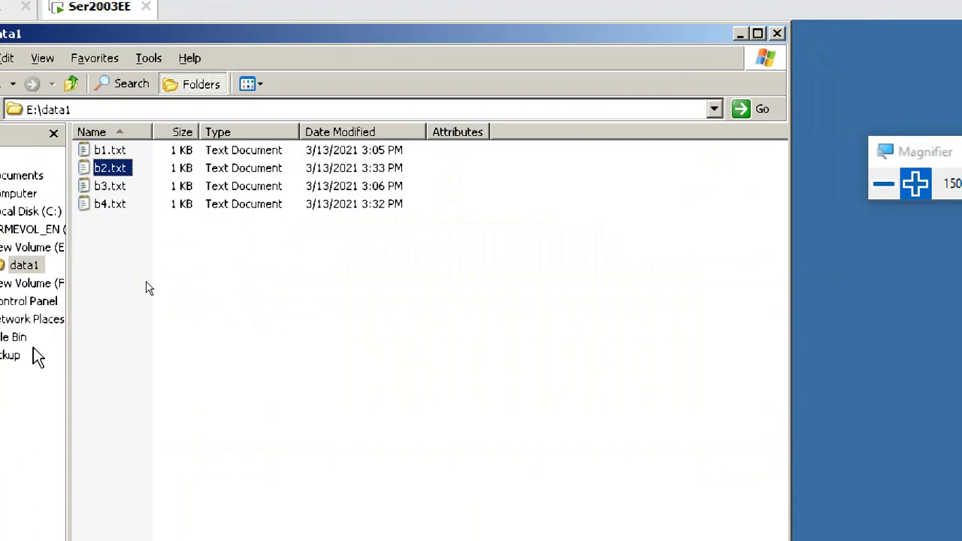
pyautogui.click(105, 297)
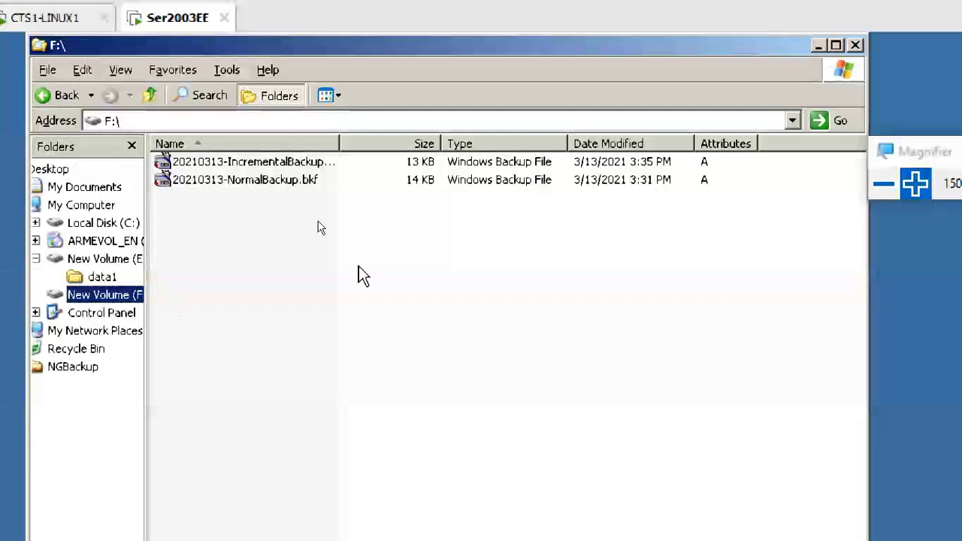
pyautogui.click(302, 165)
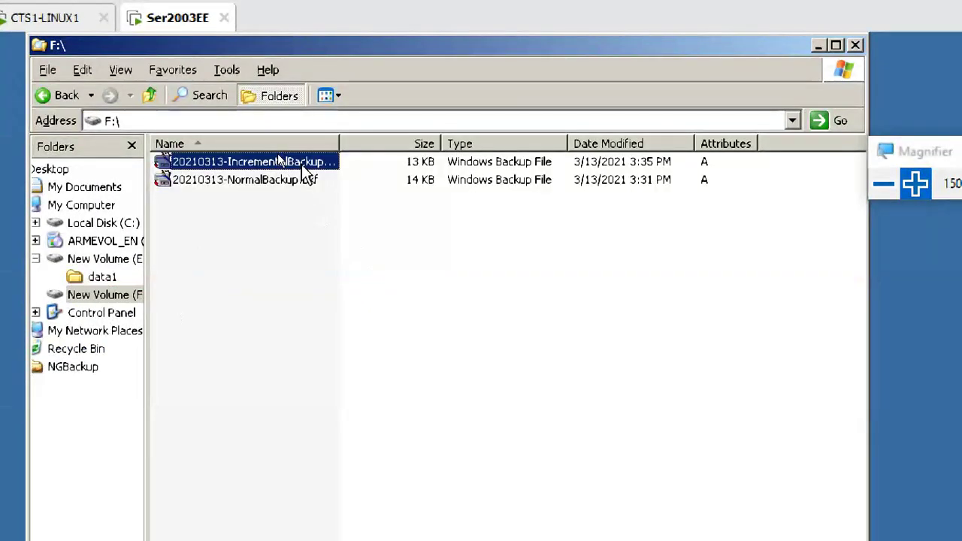
pyautogui.rightClick(301, 164)
pyautogui.click(331, 176)
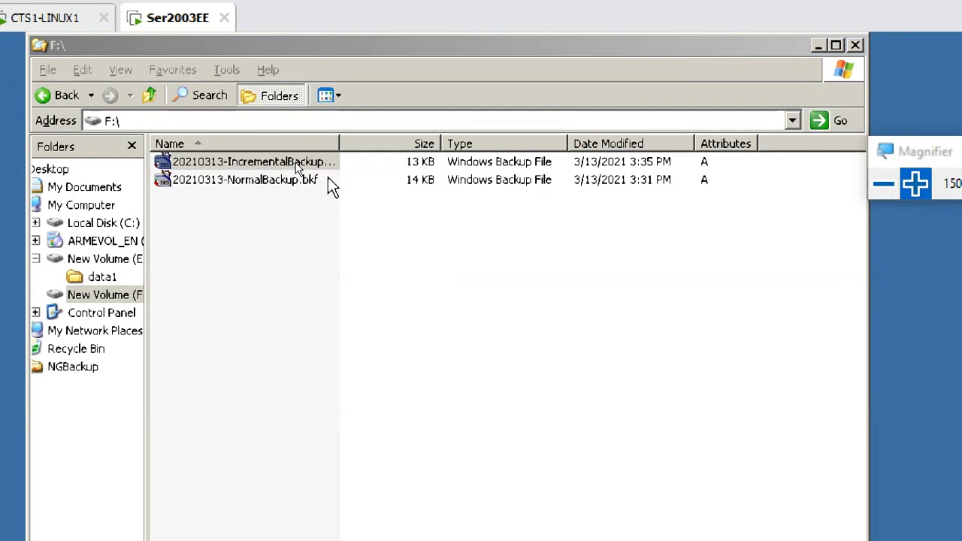
# - Advance the backup wizard to the Items to Back Up selection tree
pyautogui.click(728, 518)
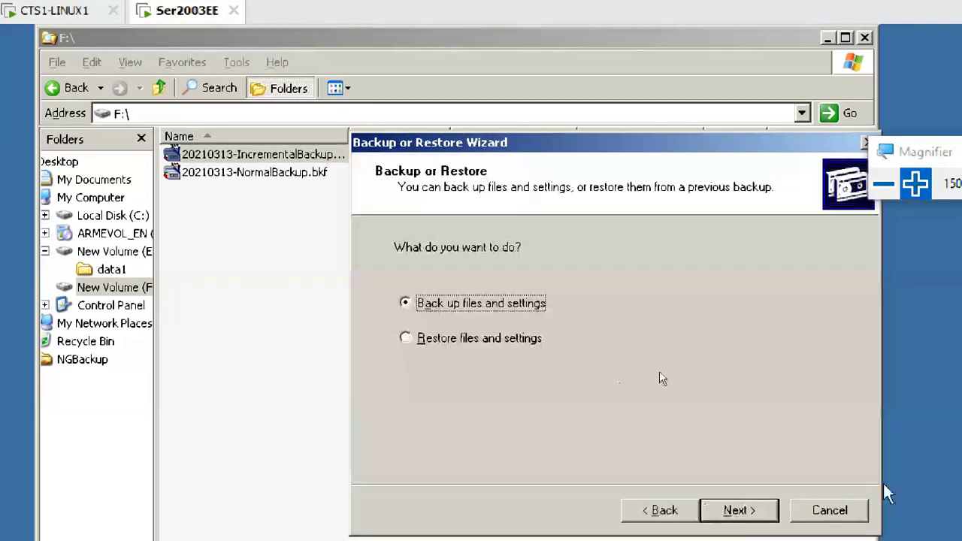
pyautogui.click(728, 518)
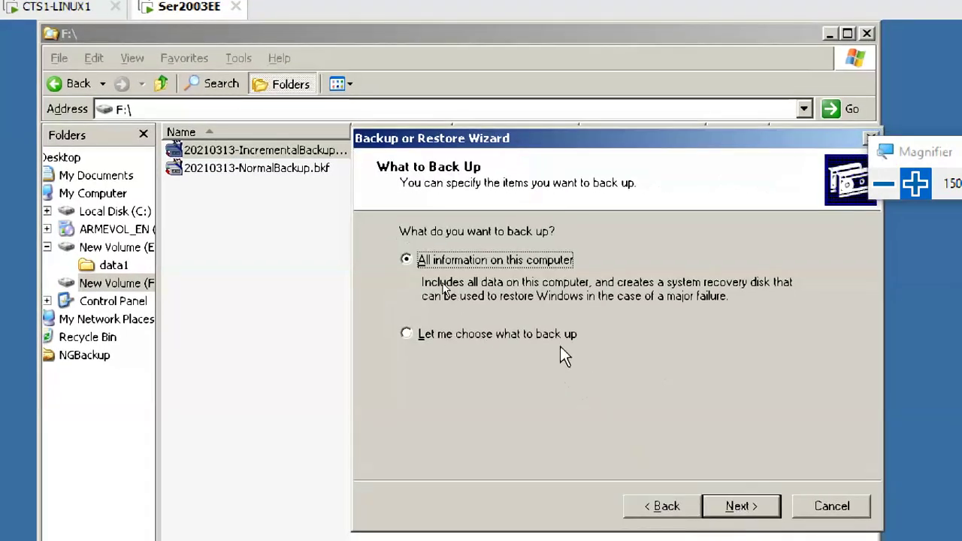
pyautogui.click(558, 342)
pyautogui.click(752, 508)
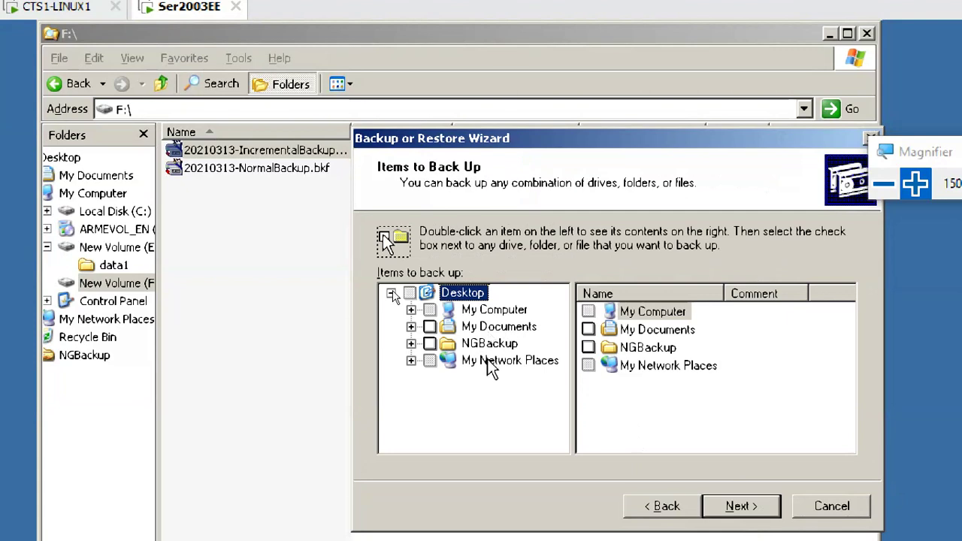
# - Browse My Computer's drives F: and C:, then expand E:\data1 to list b1–b4.txt
pyautogui.click(492, 311)
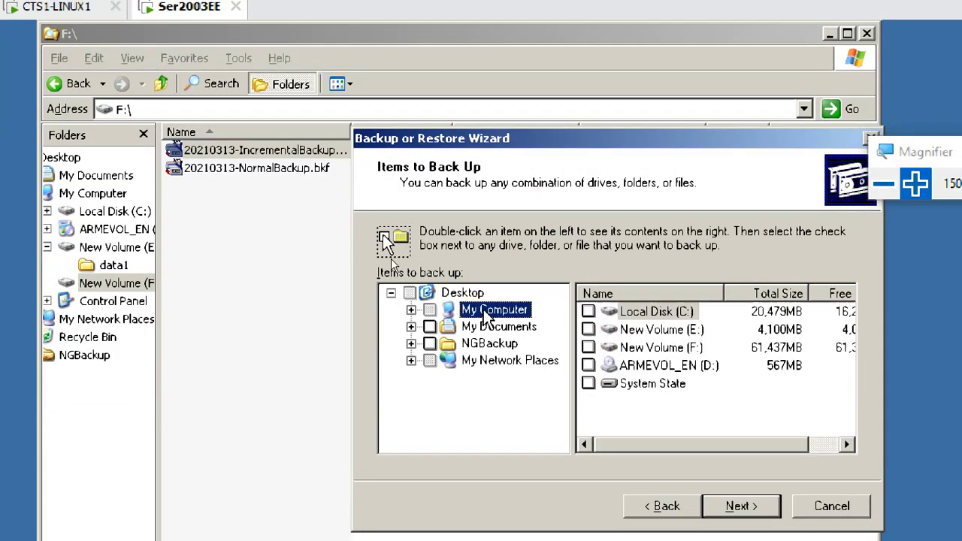
pyautogui.click(411, 310)
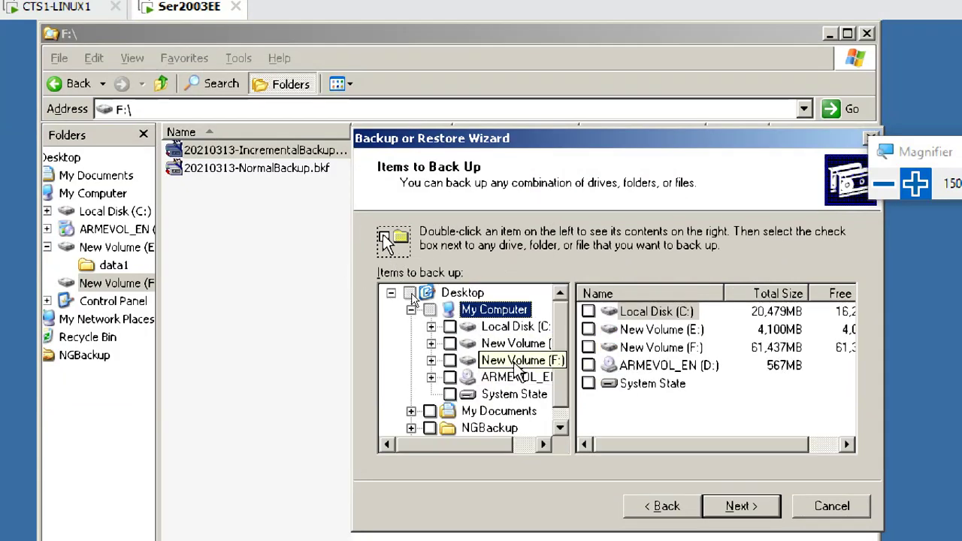
pyautogui.doubleClick(645, 353)
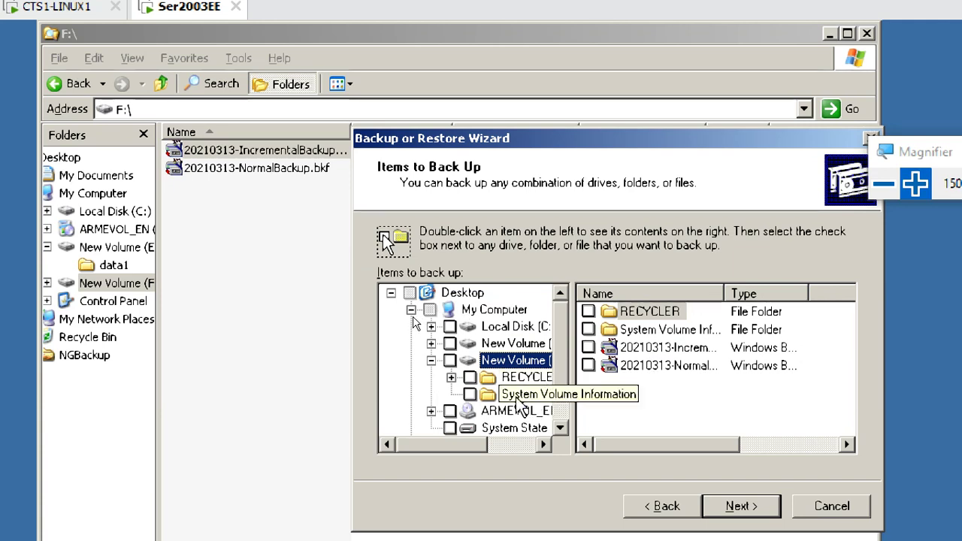
pyautogui.doubleClick(513, 328)
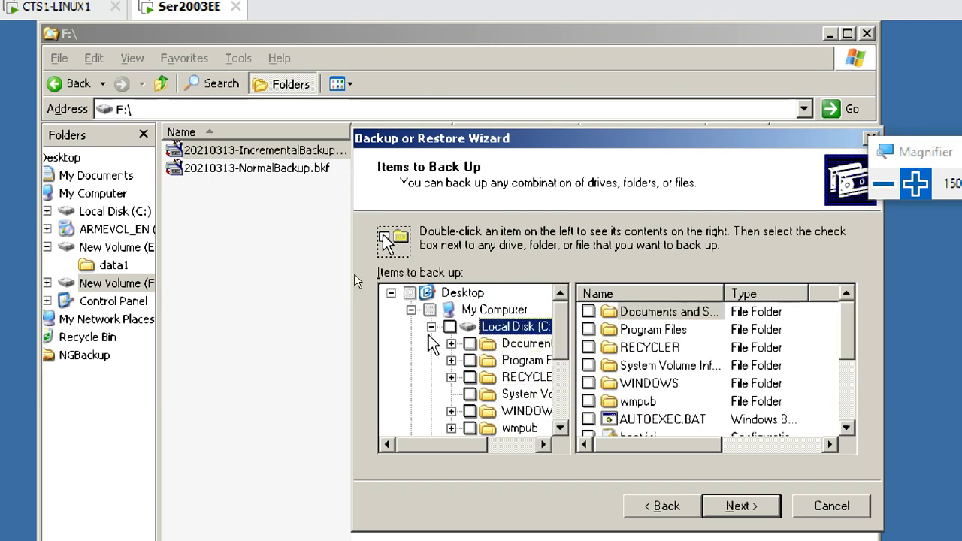
pyautogui.click(431, 327)
pyautogui.doubleClick(513, 344)
pyautogui.doubleClick(514, 361)
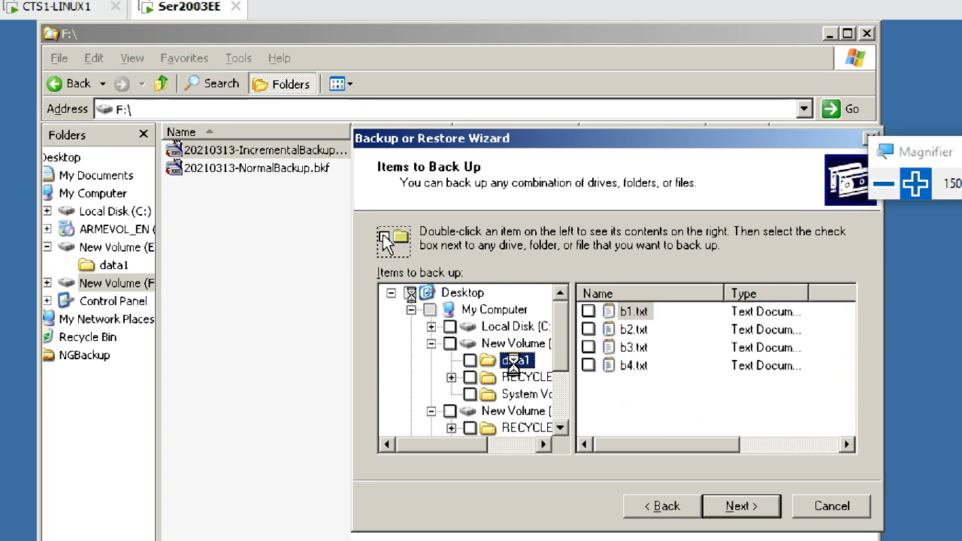
pyautogui.moveTo(652, 445); pyautogui.dragTo(629, 451)
pyautogui.click(469, 361)
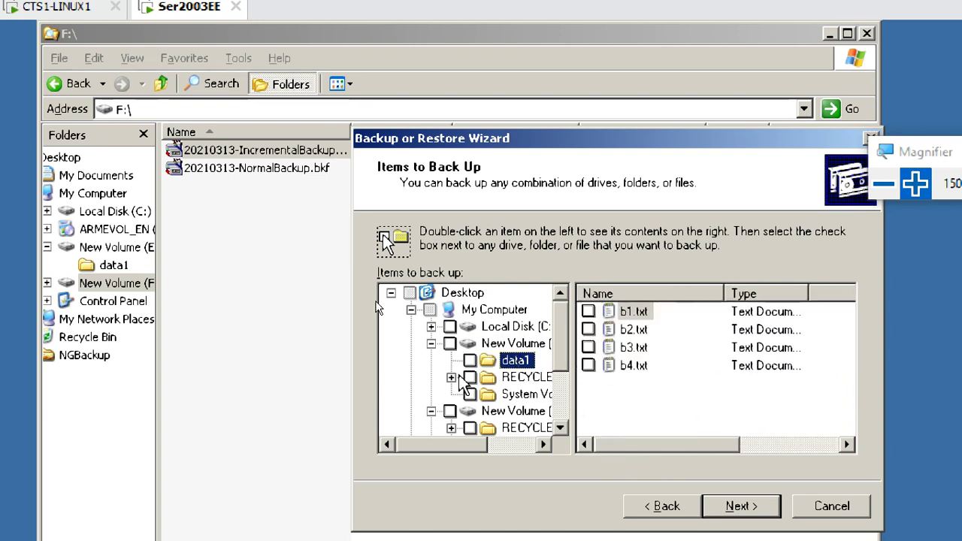
# - Cancel the backup wizard and reopen the 20210313 incremental .bkf in Backup for restoring
pyautogui.click(825, 506)
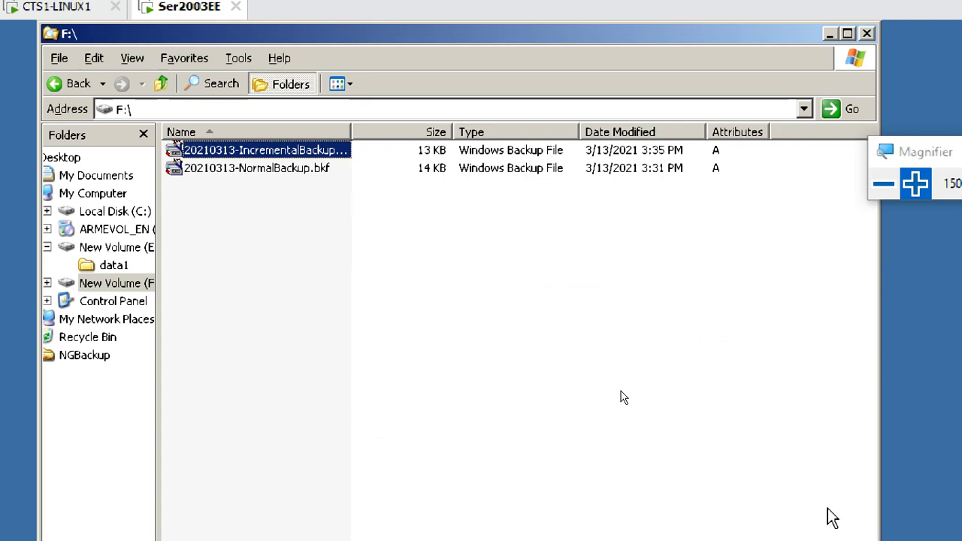
pyautogui.click(271, 152)
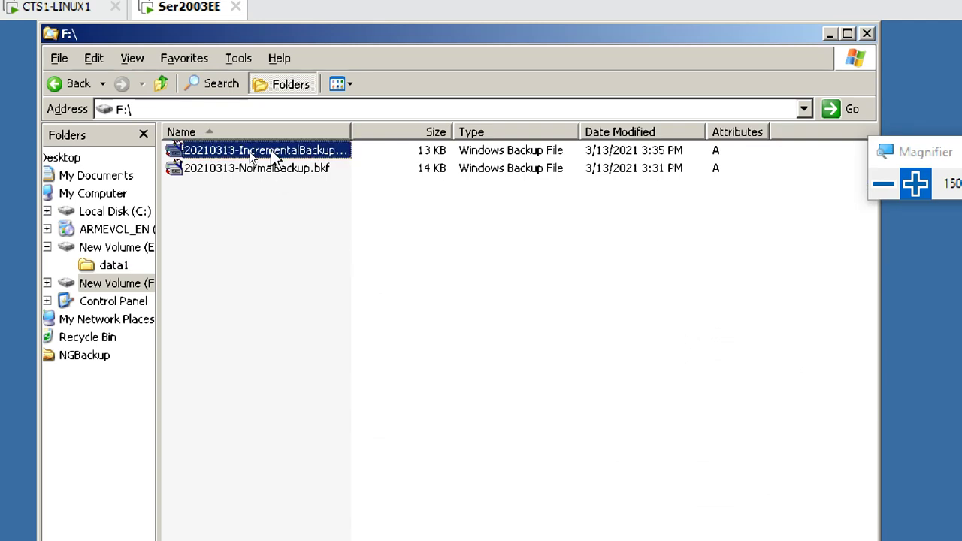
pyautogui.rightClick(272, 156)
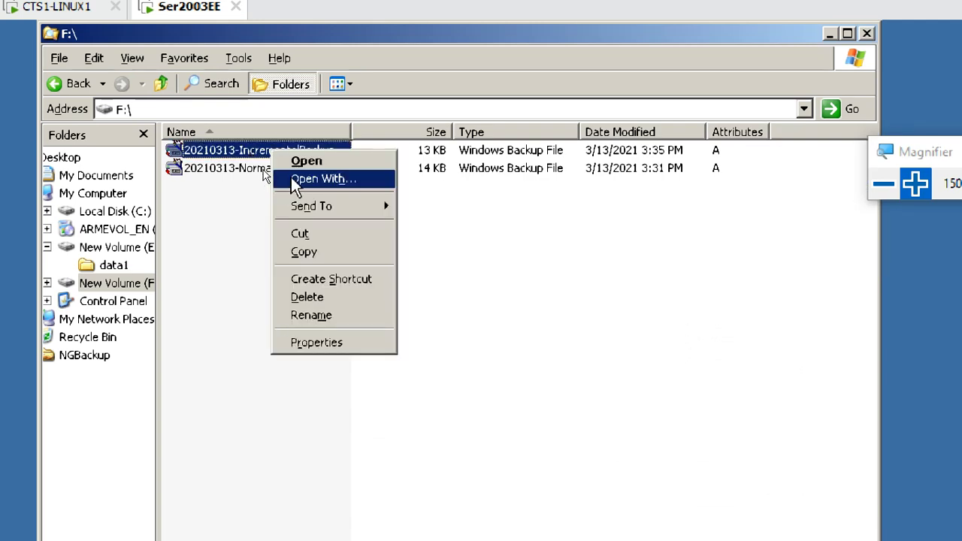
pyautogui.click(299, 162)
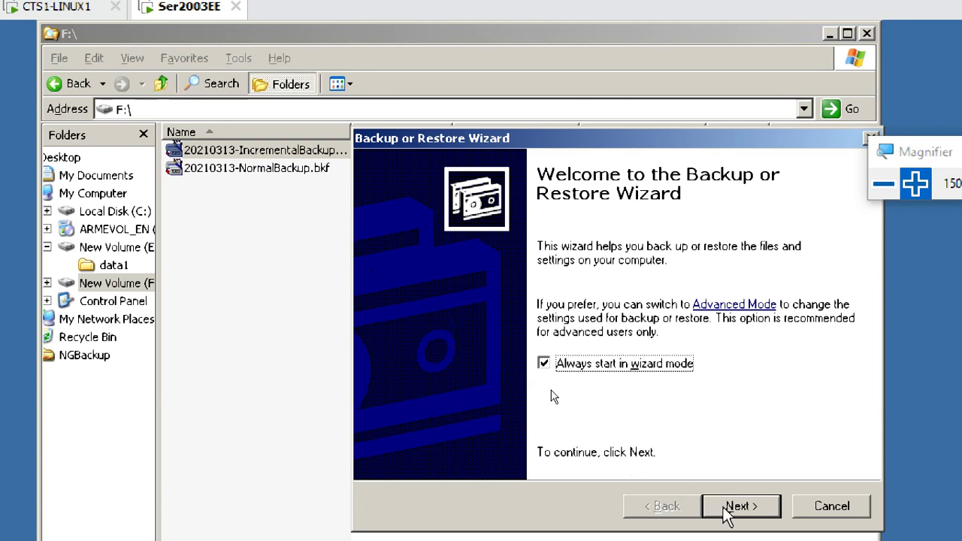
pyautogui.click(733, 506)
pyautogui.click(503, 334)
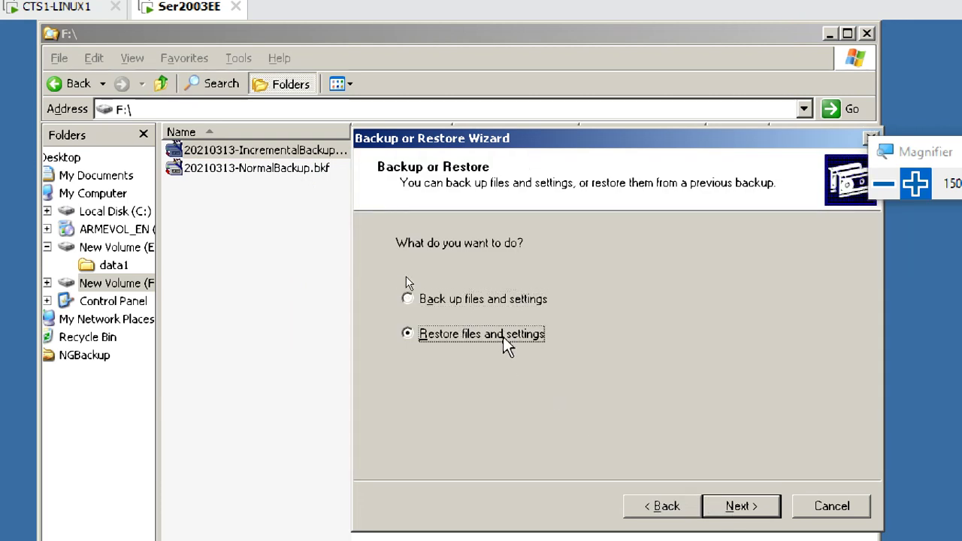
pyautogui.click(752, 507)
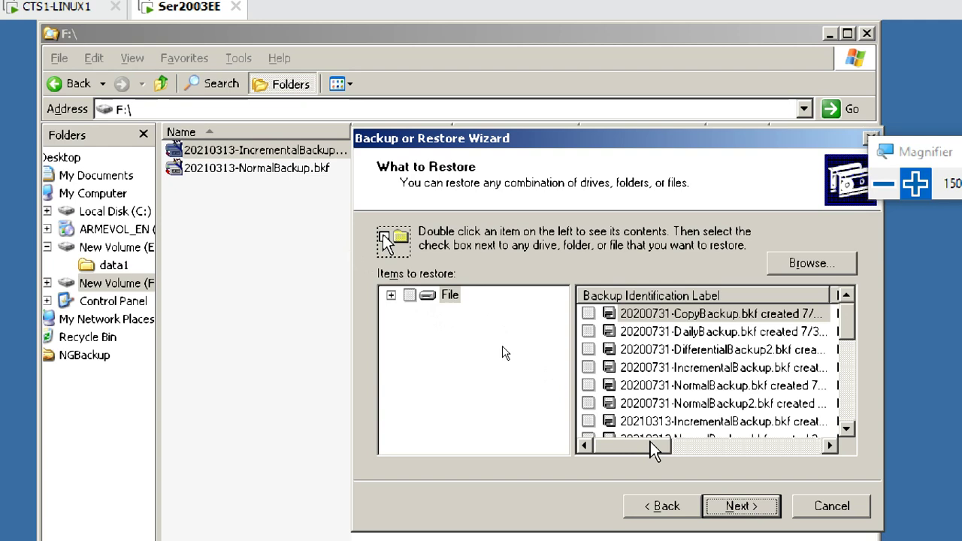
# - Expand File > 20210313-Incremental > E: > data1 and tick data1 for restore
pyautogui.moveTo(653, 448); pyautogui.dragTo(447, 351)
pyautogui.click(391, 295)
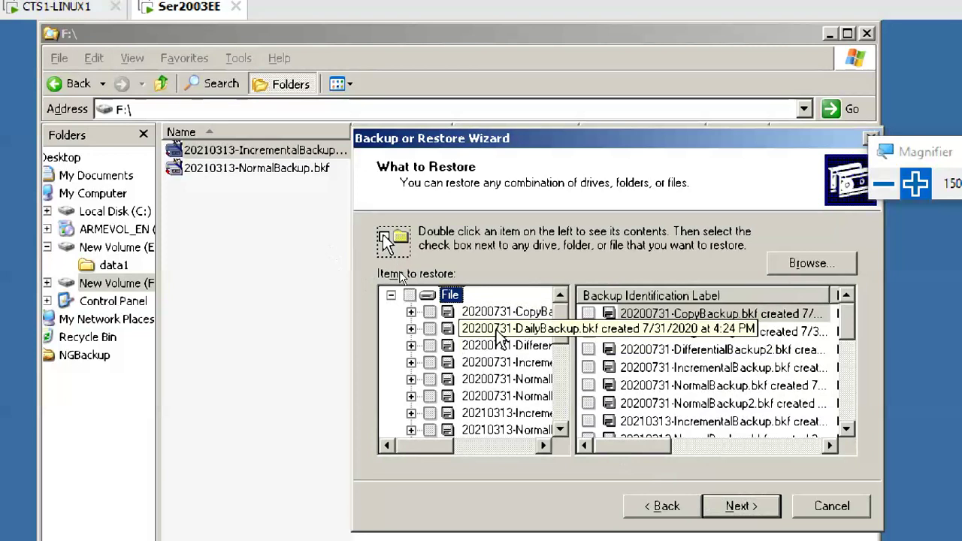
pyautogui.scroll(-2, 510, 380)
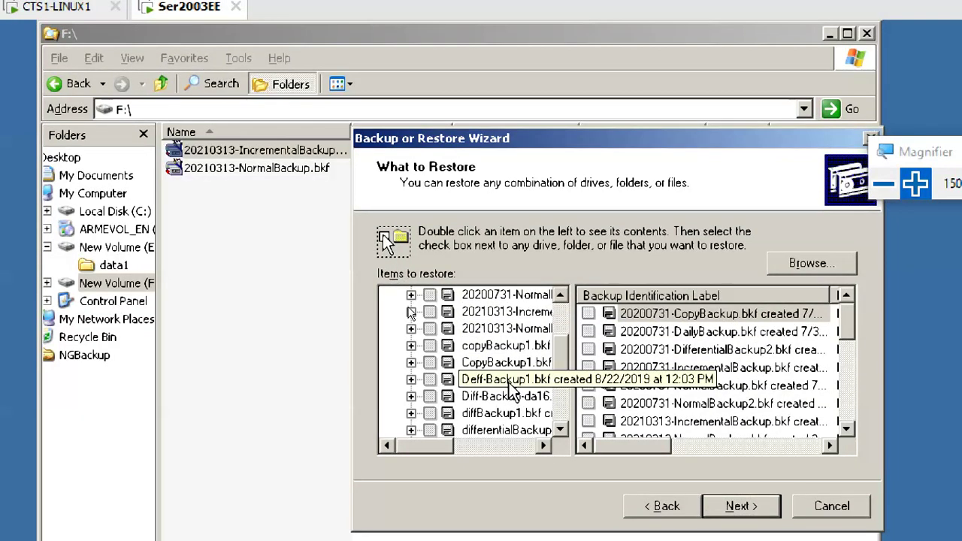
pyautogui.scroll(1, 509, 385)
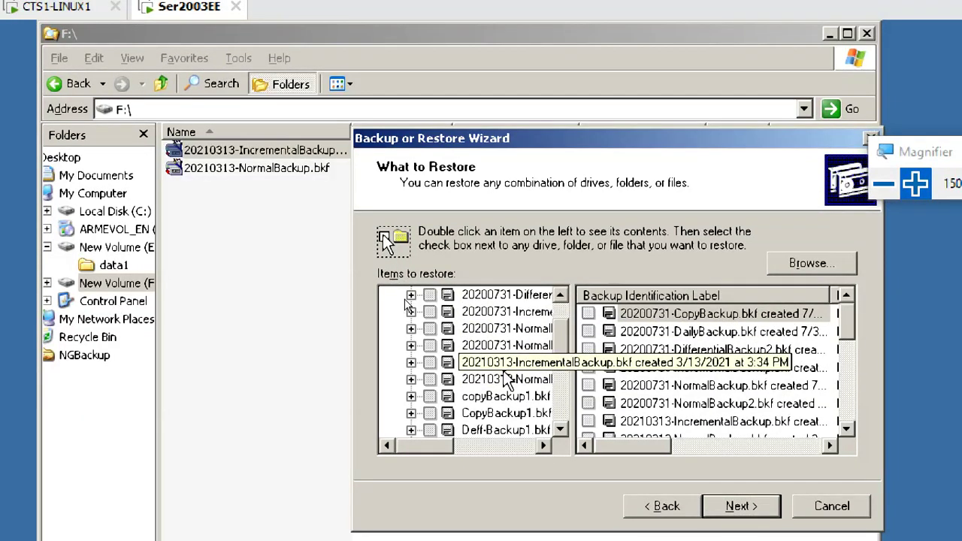
pyautogui.click(505, 365)
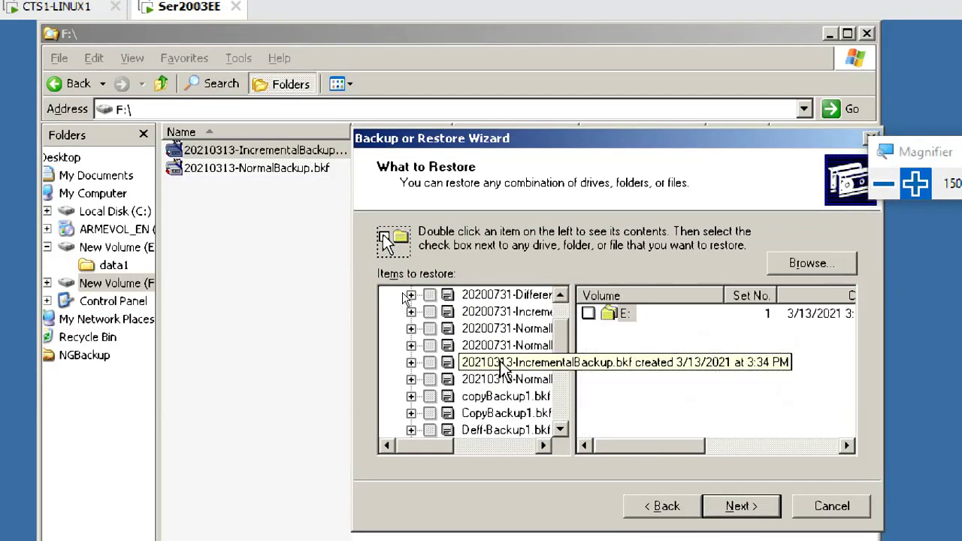
pyautogui.click(411, 364)
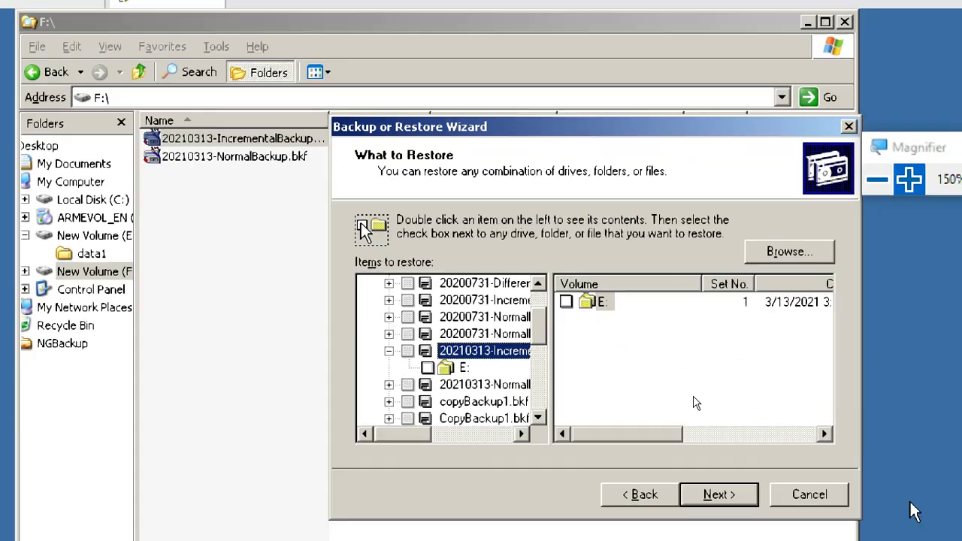
pyautogui.click(447, 366)
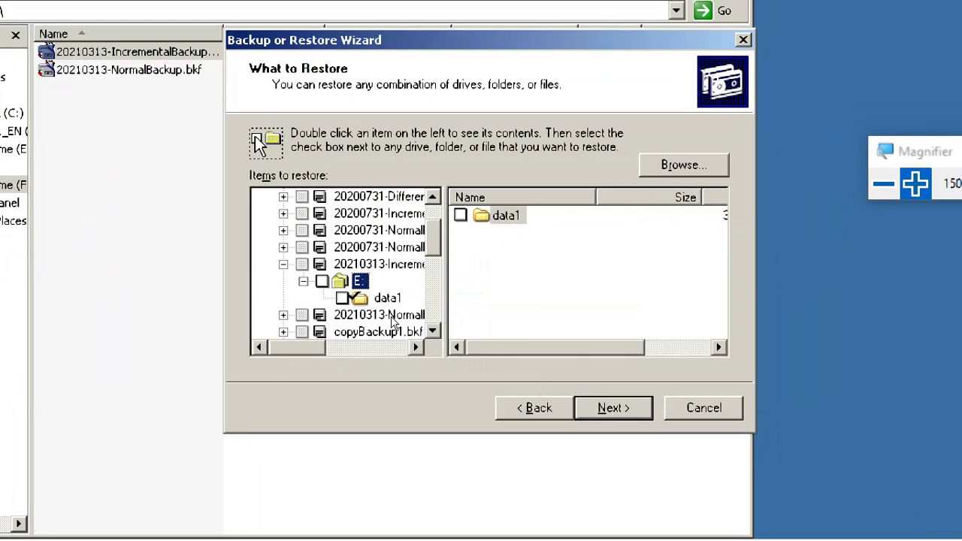
pyautogui.click(386, 298)
pyautogui.click(342, 298)
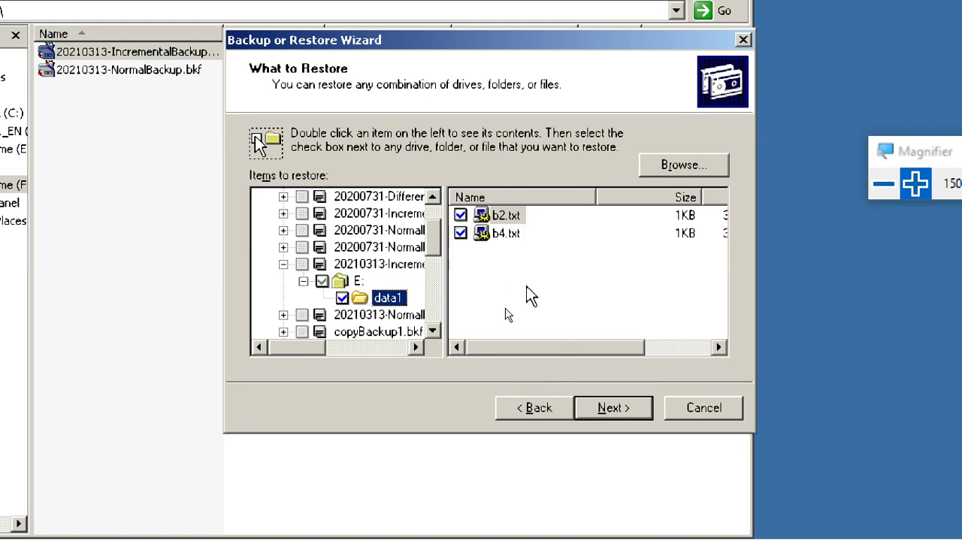
# - Confirm only b2.txt and b4.txt are in the set, then cancel the wizard
pyautogui.click(495, 270)
pyautogui.click(507, 235)
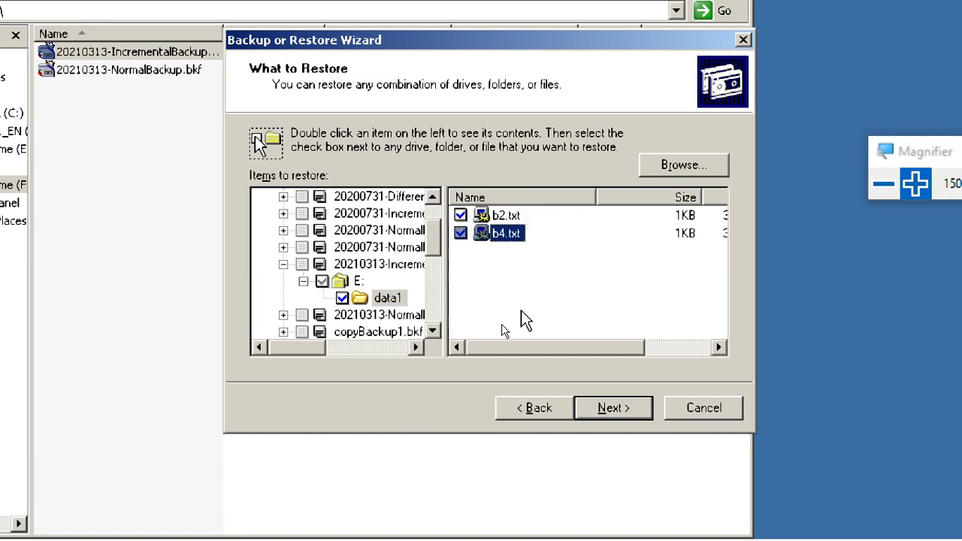
pyautogui.click(680, 410)
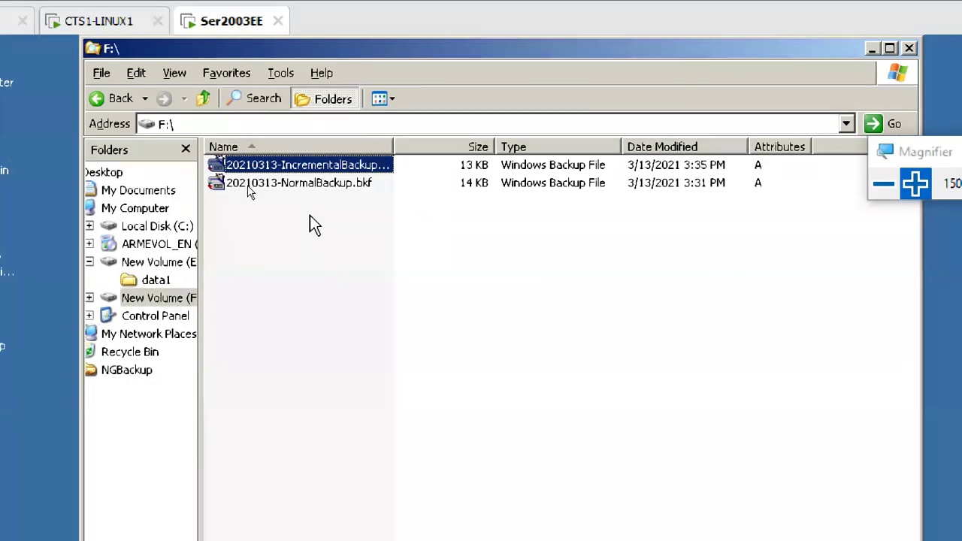
# - Show E:\data1's b1.txt–b4.txt in Explorer, then start Backup from the Start menu
pyautogui.click(252, 183)
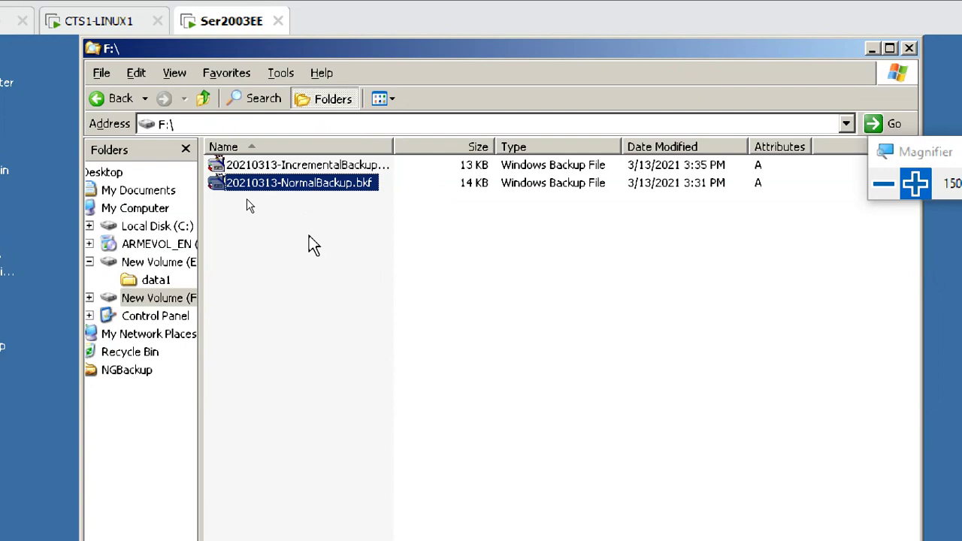
pyautogui.click(156, 280)
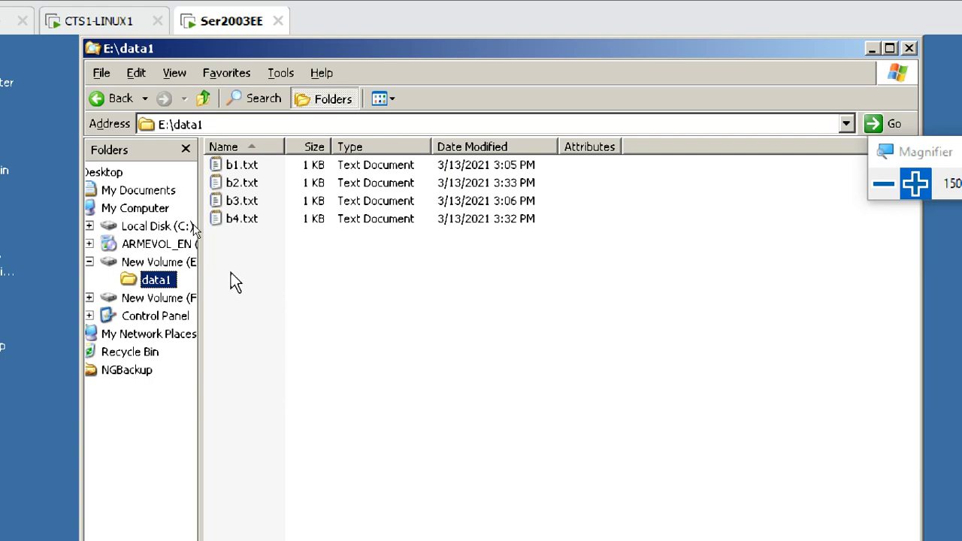
pyautogui.click(214, 236)
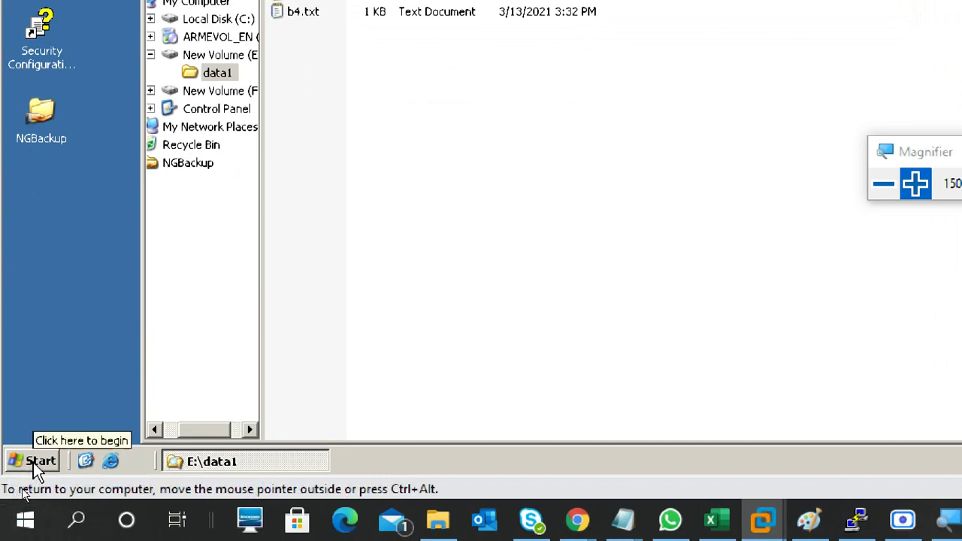
pyautogui.click(33, 462)
pyautogui.click(128, 157)
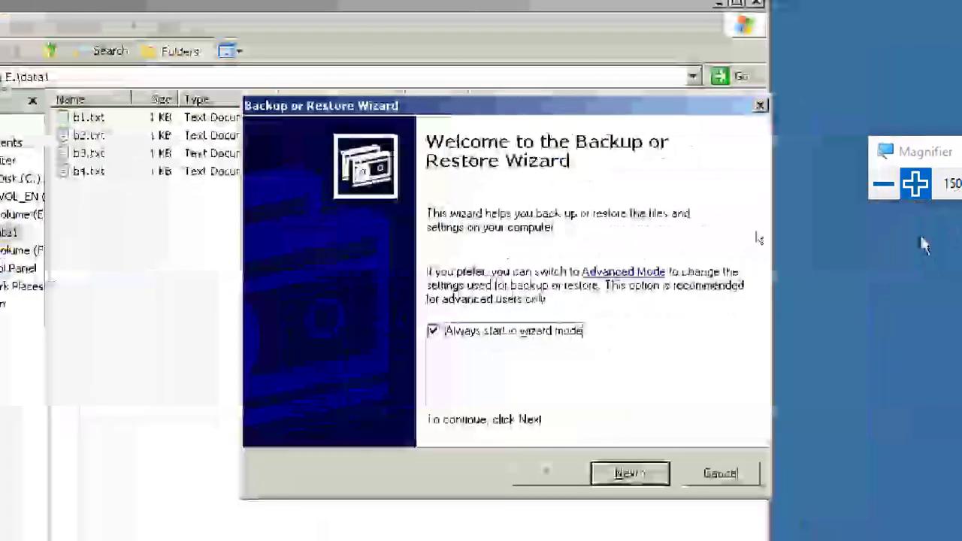
pyautogui.click(636, 481)
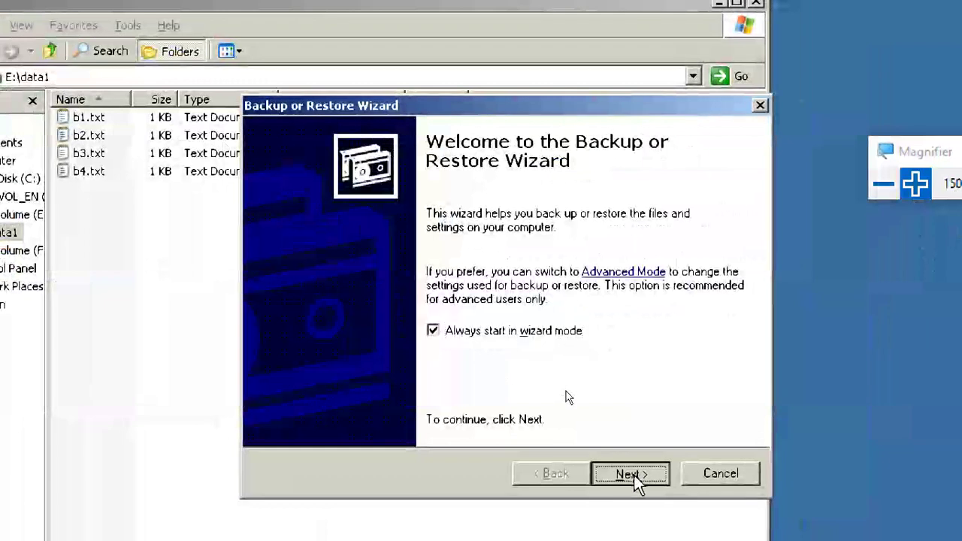
pyautogui.click(398, 303)
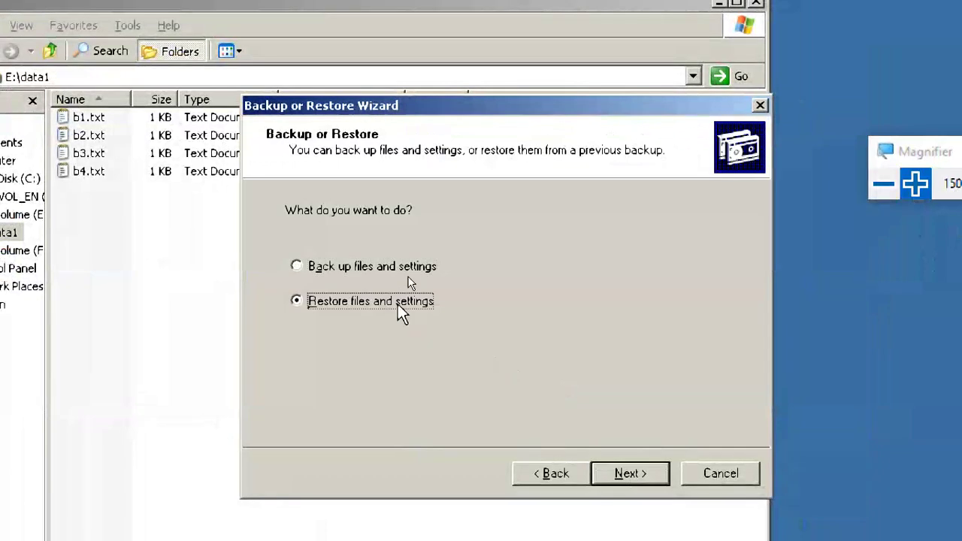
pyautogui.click(629, 474)
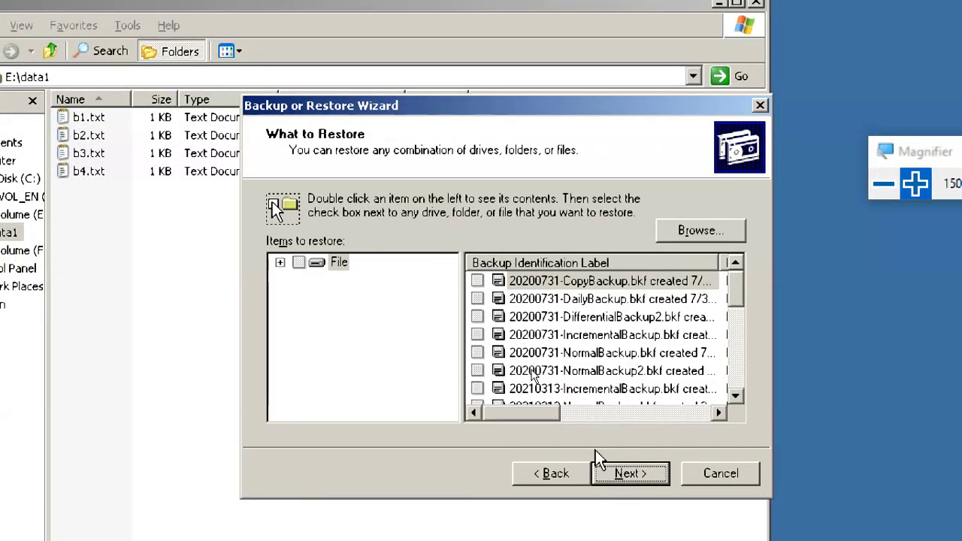
pyautogui.click(280, 262)
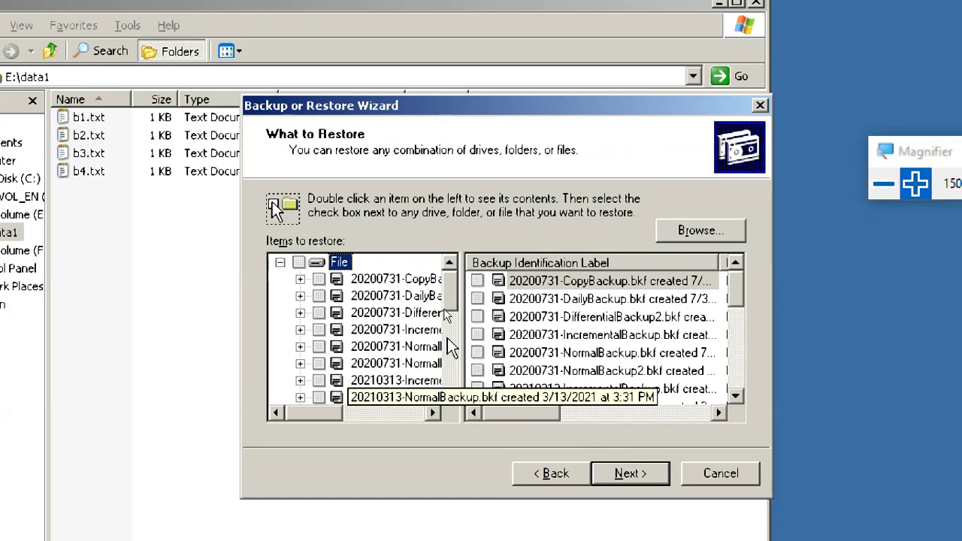
pyautogui.click(735, 478)
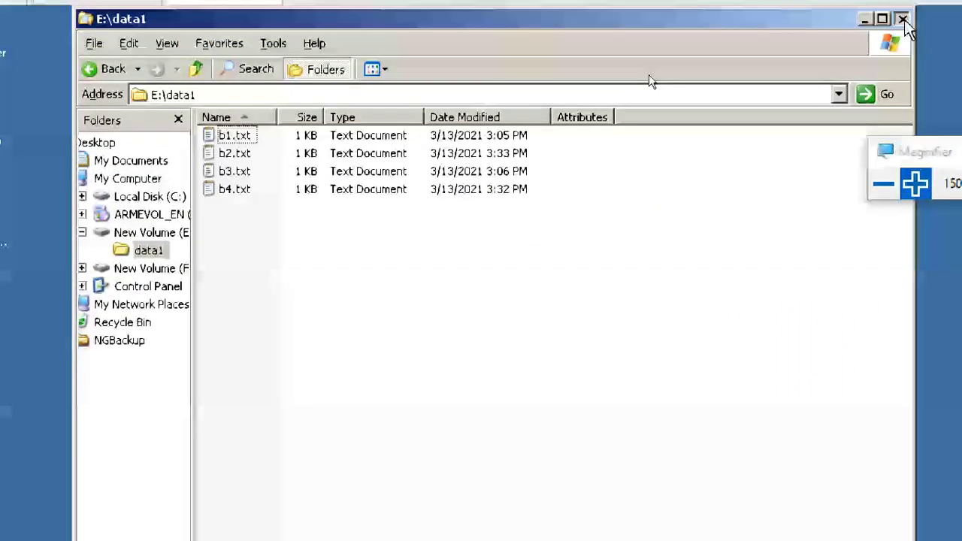
# - Close the E:\data1 window, open the desktop NGBackup folder to confirm it's empty, and close it
pyautogui.click(903, 18)
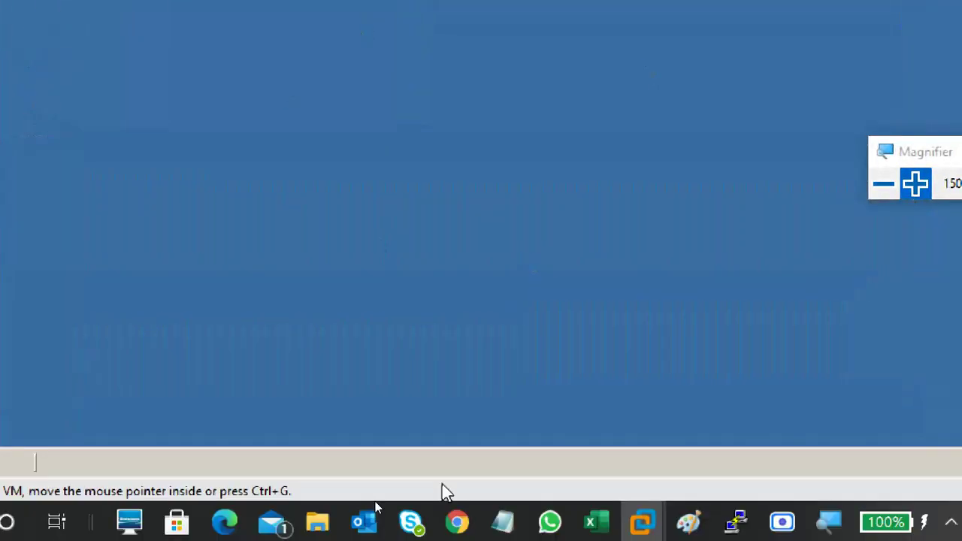
pyautogui.click(41, 181)
pyautogui.doubleClick(42, 181)
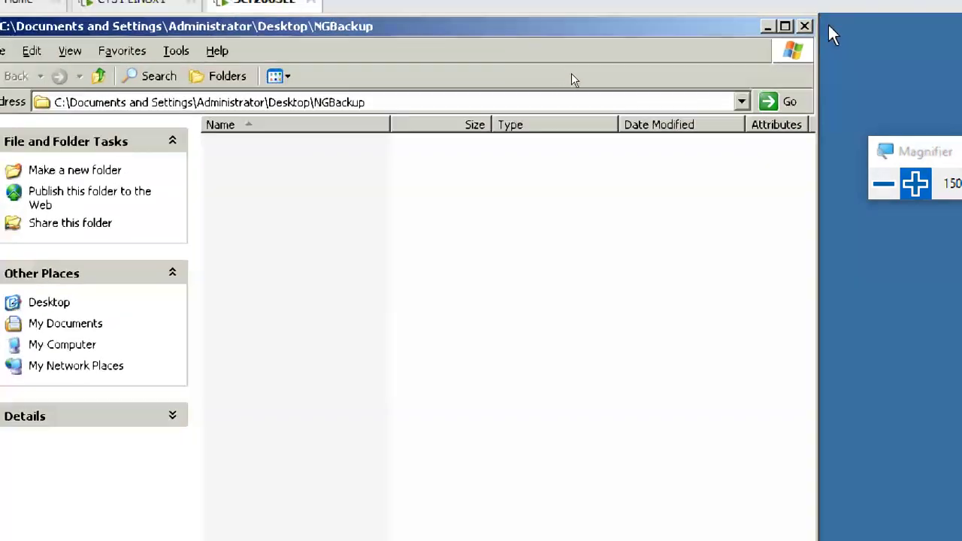
pyautogui.click(798, 22)
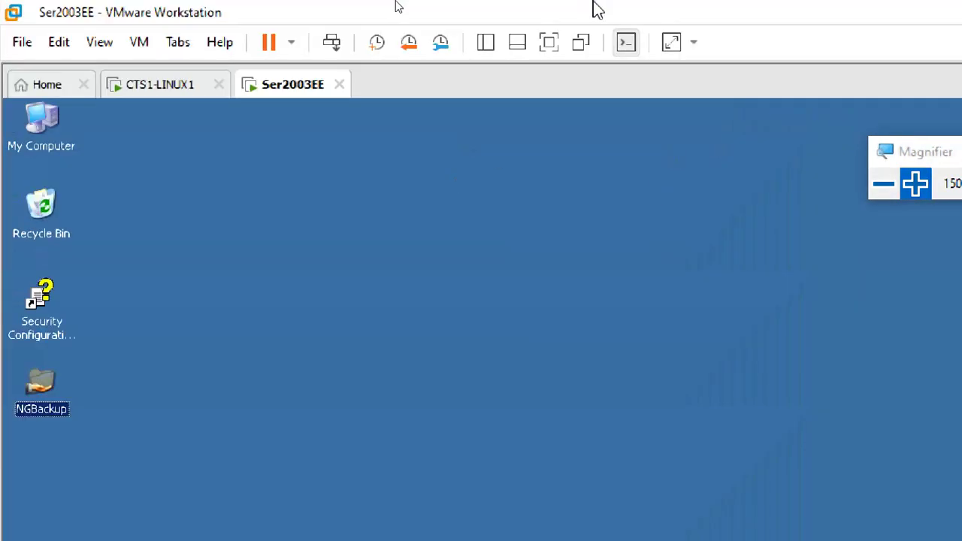
pyautogui.click(884, 183)
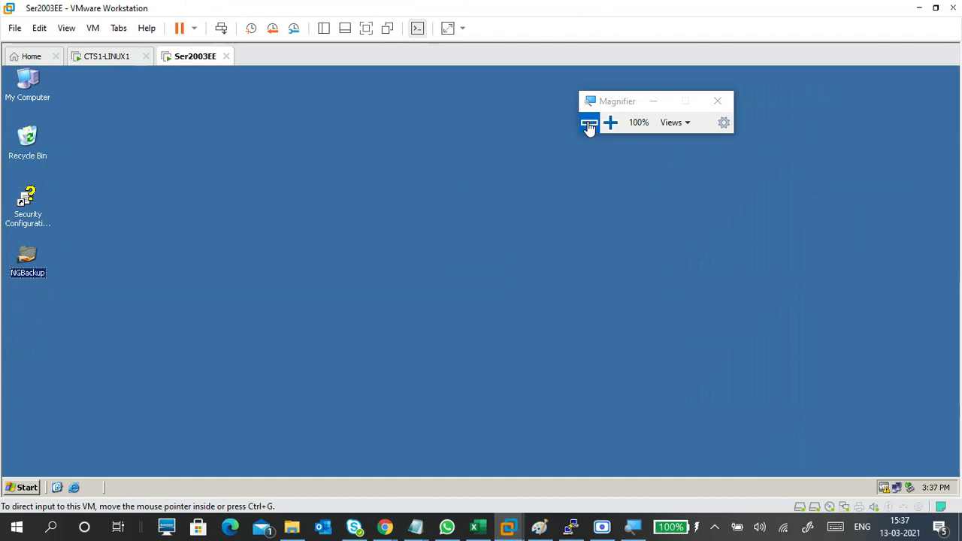